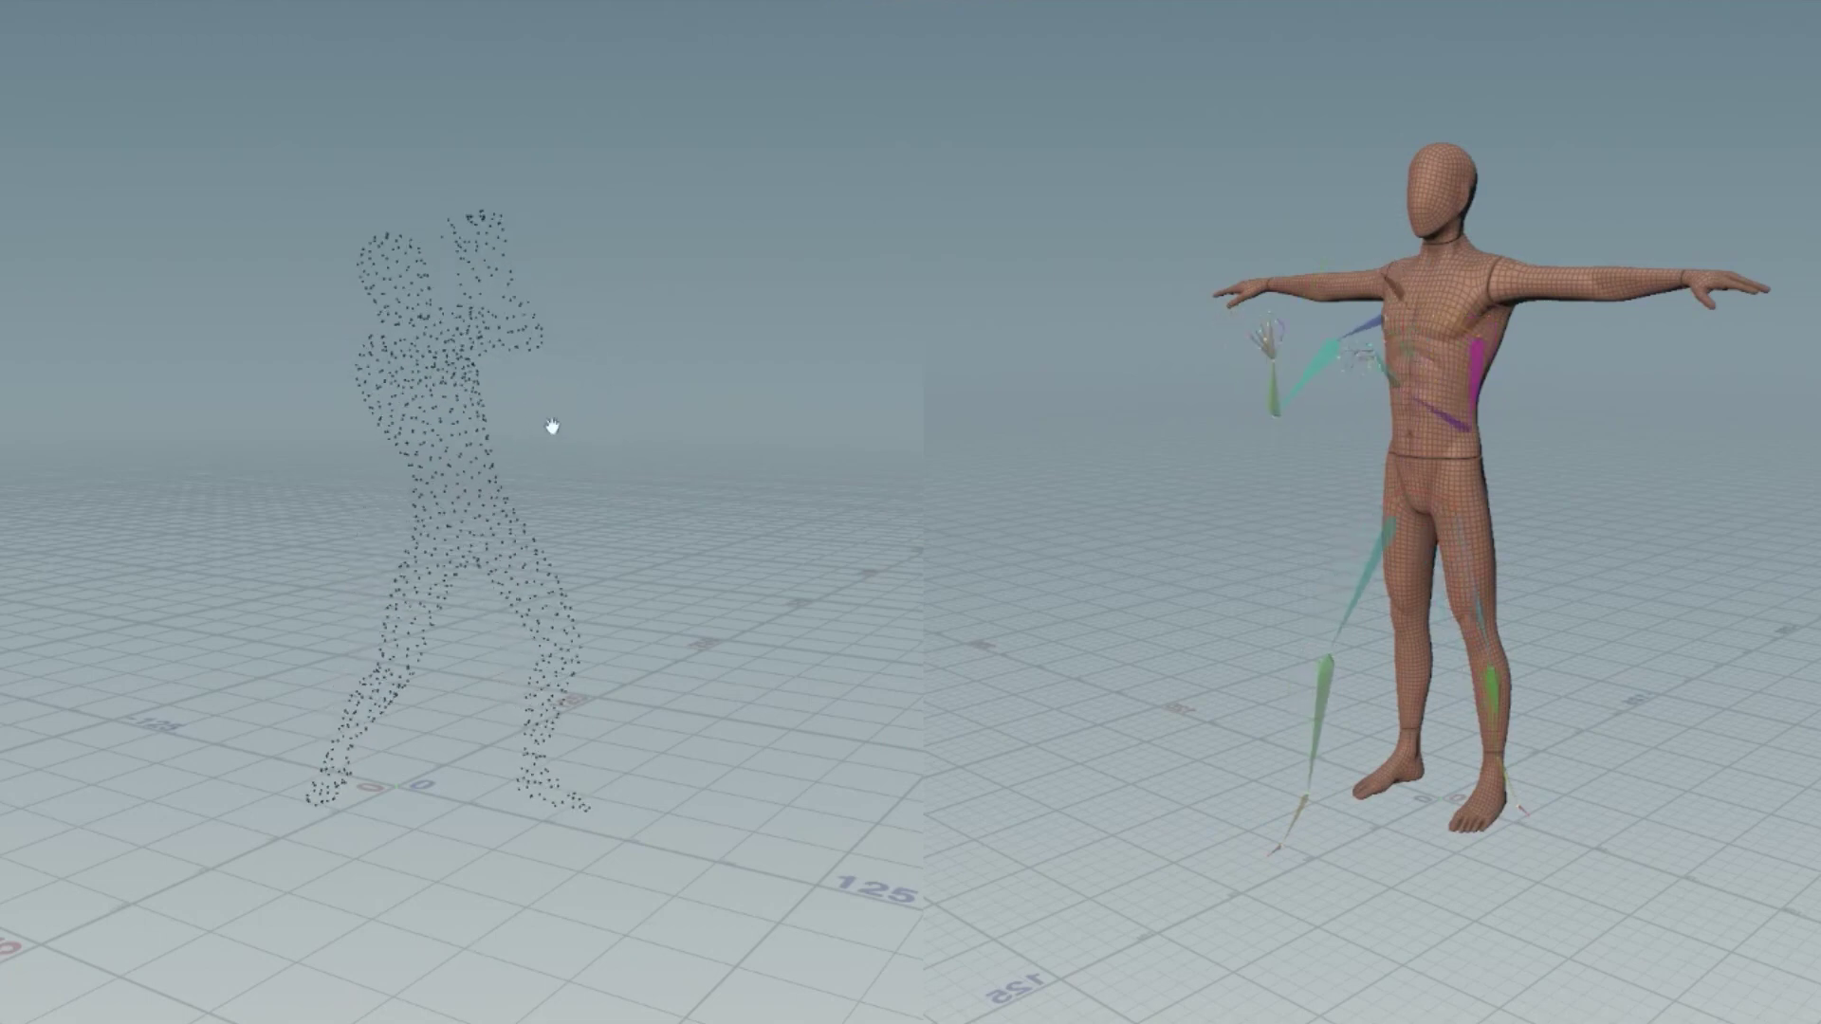
right_click_drag(418, 339, 893, 117)
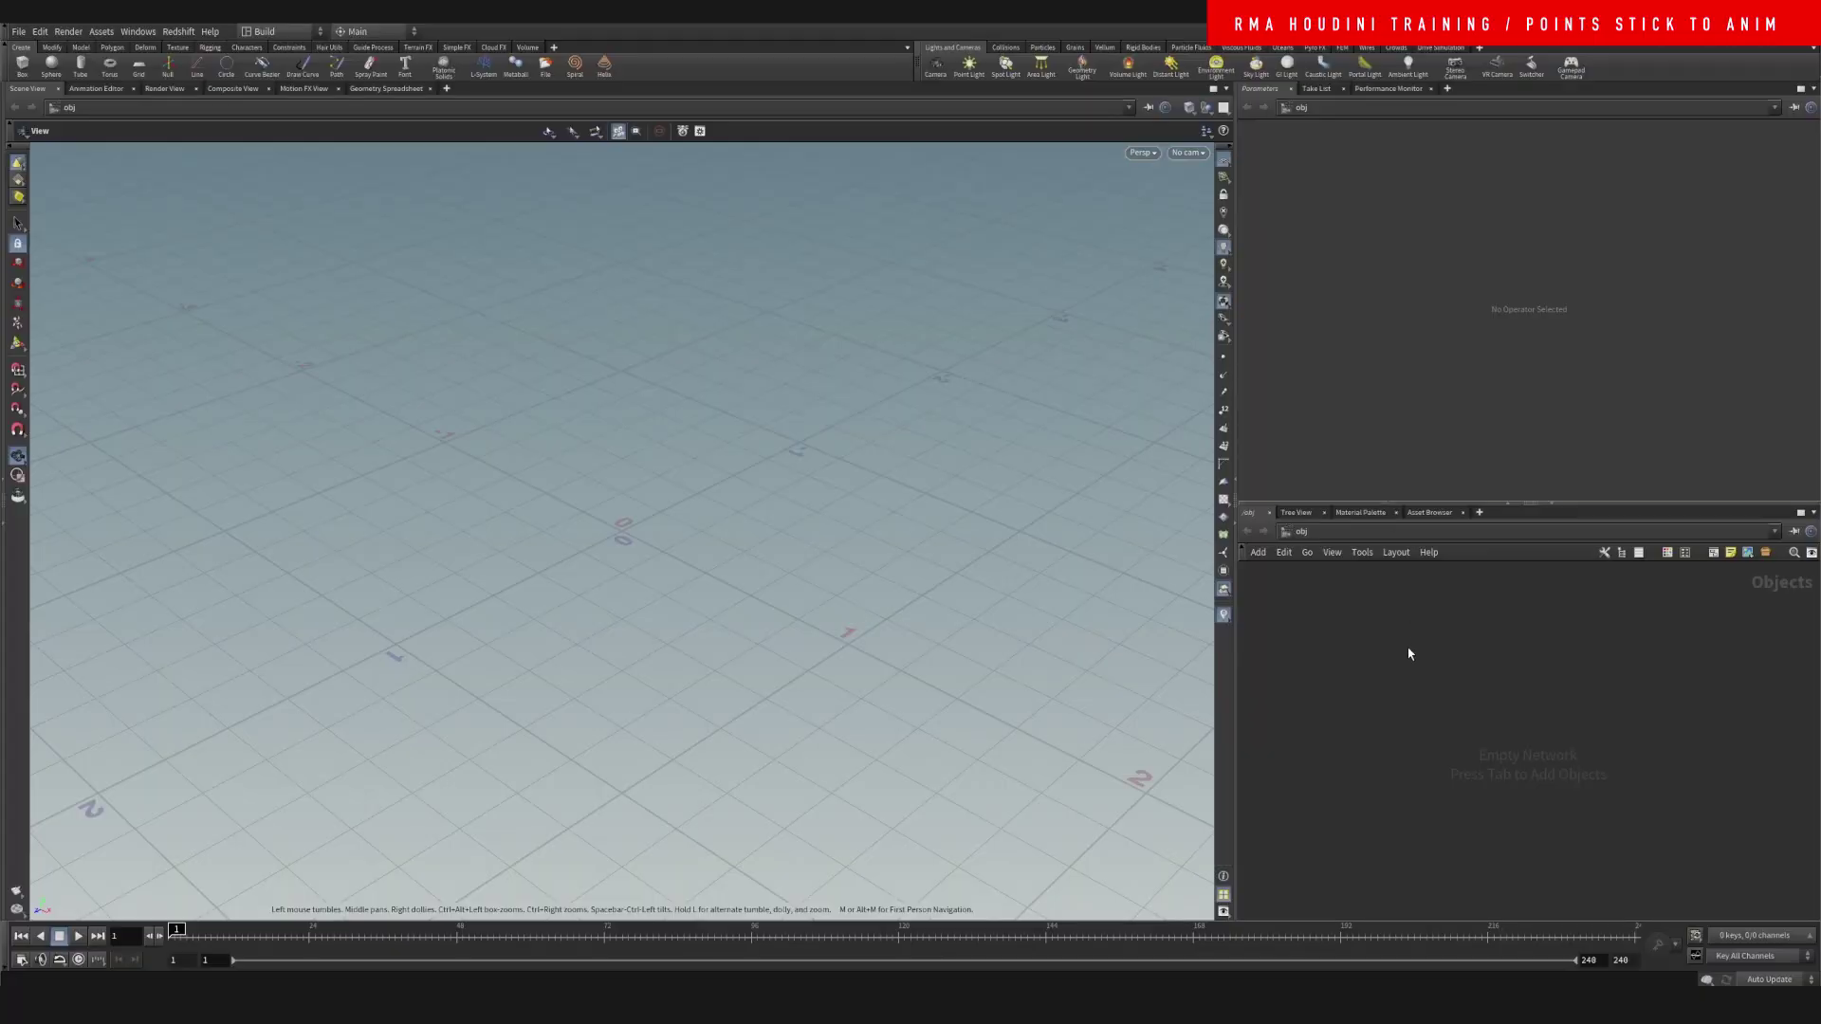
left_click_drag(1355, 696, 1418, 651)
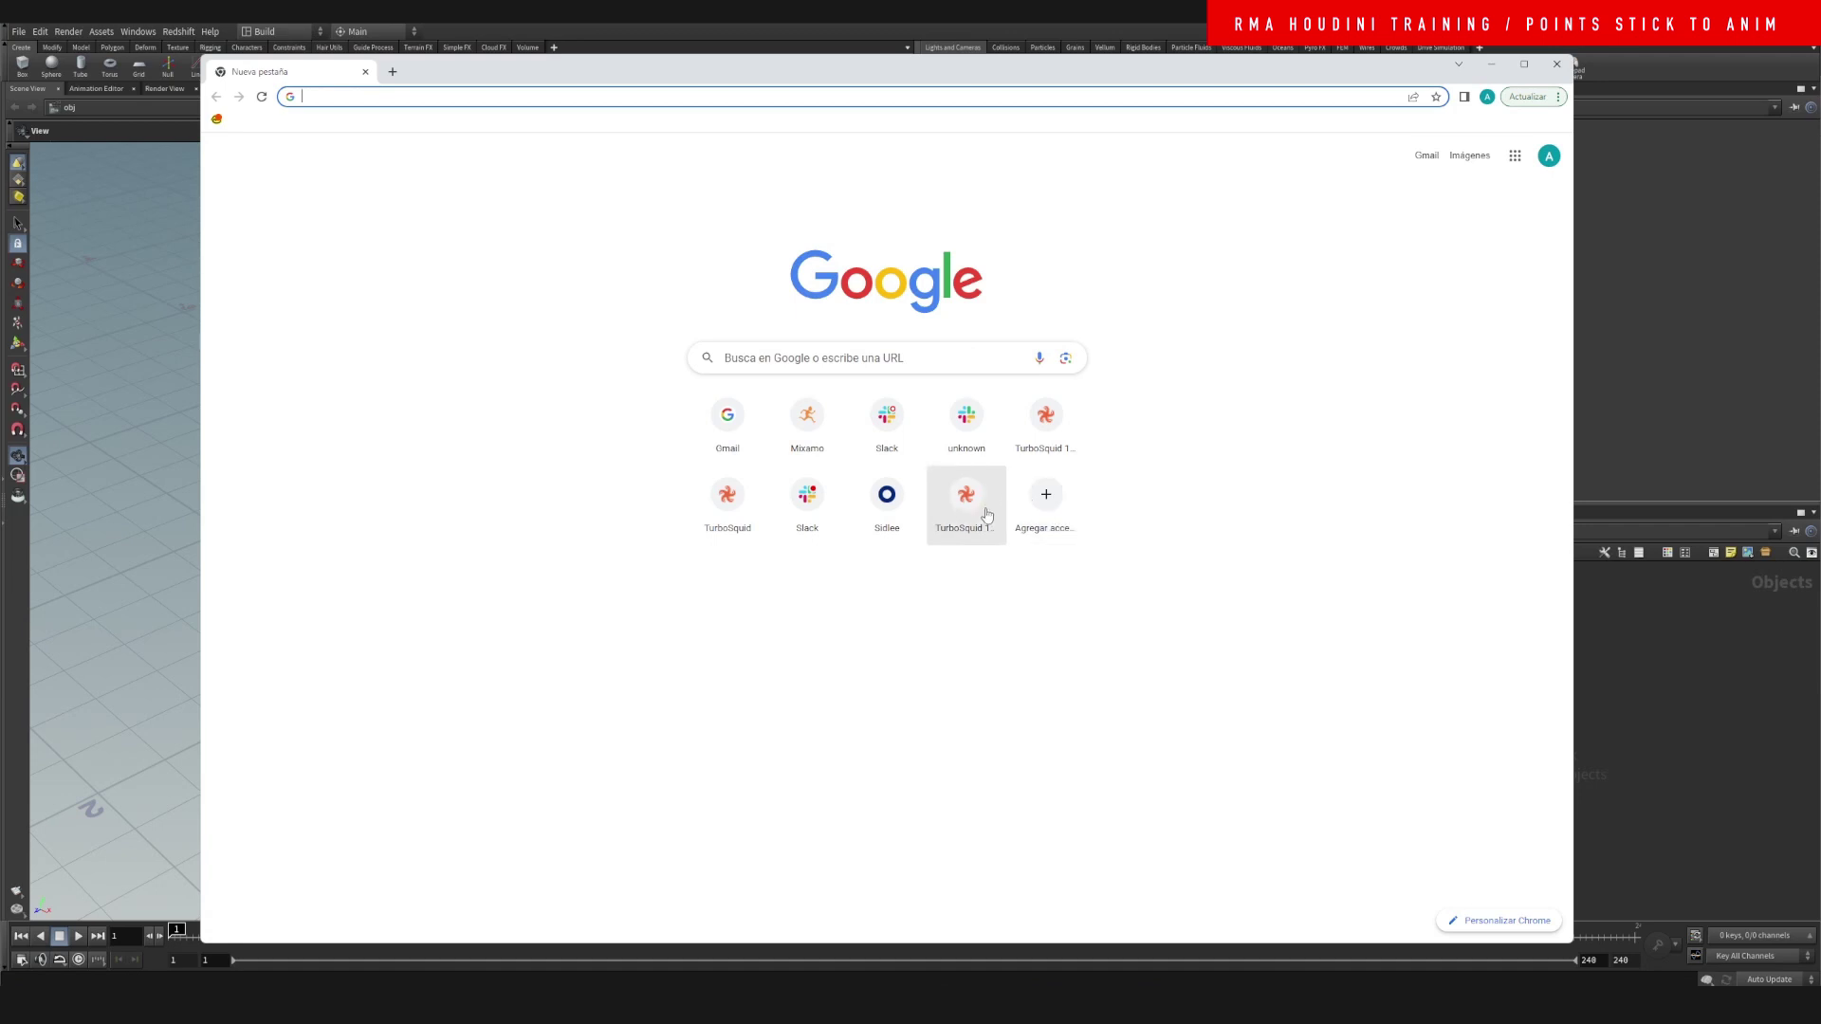
Open the Mixamo website in the browser and sign in with the Adobe account
left_click(819, 423)
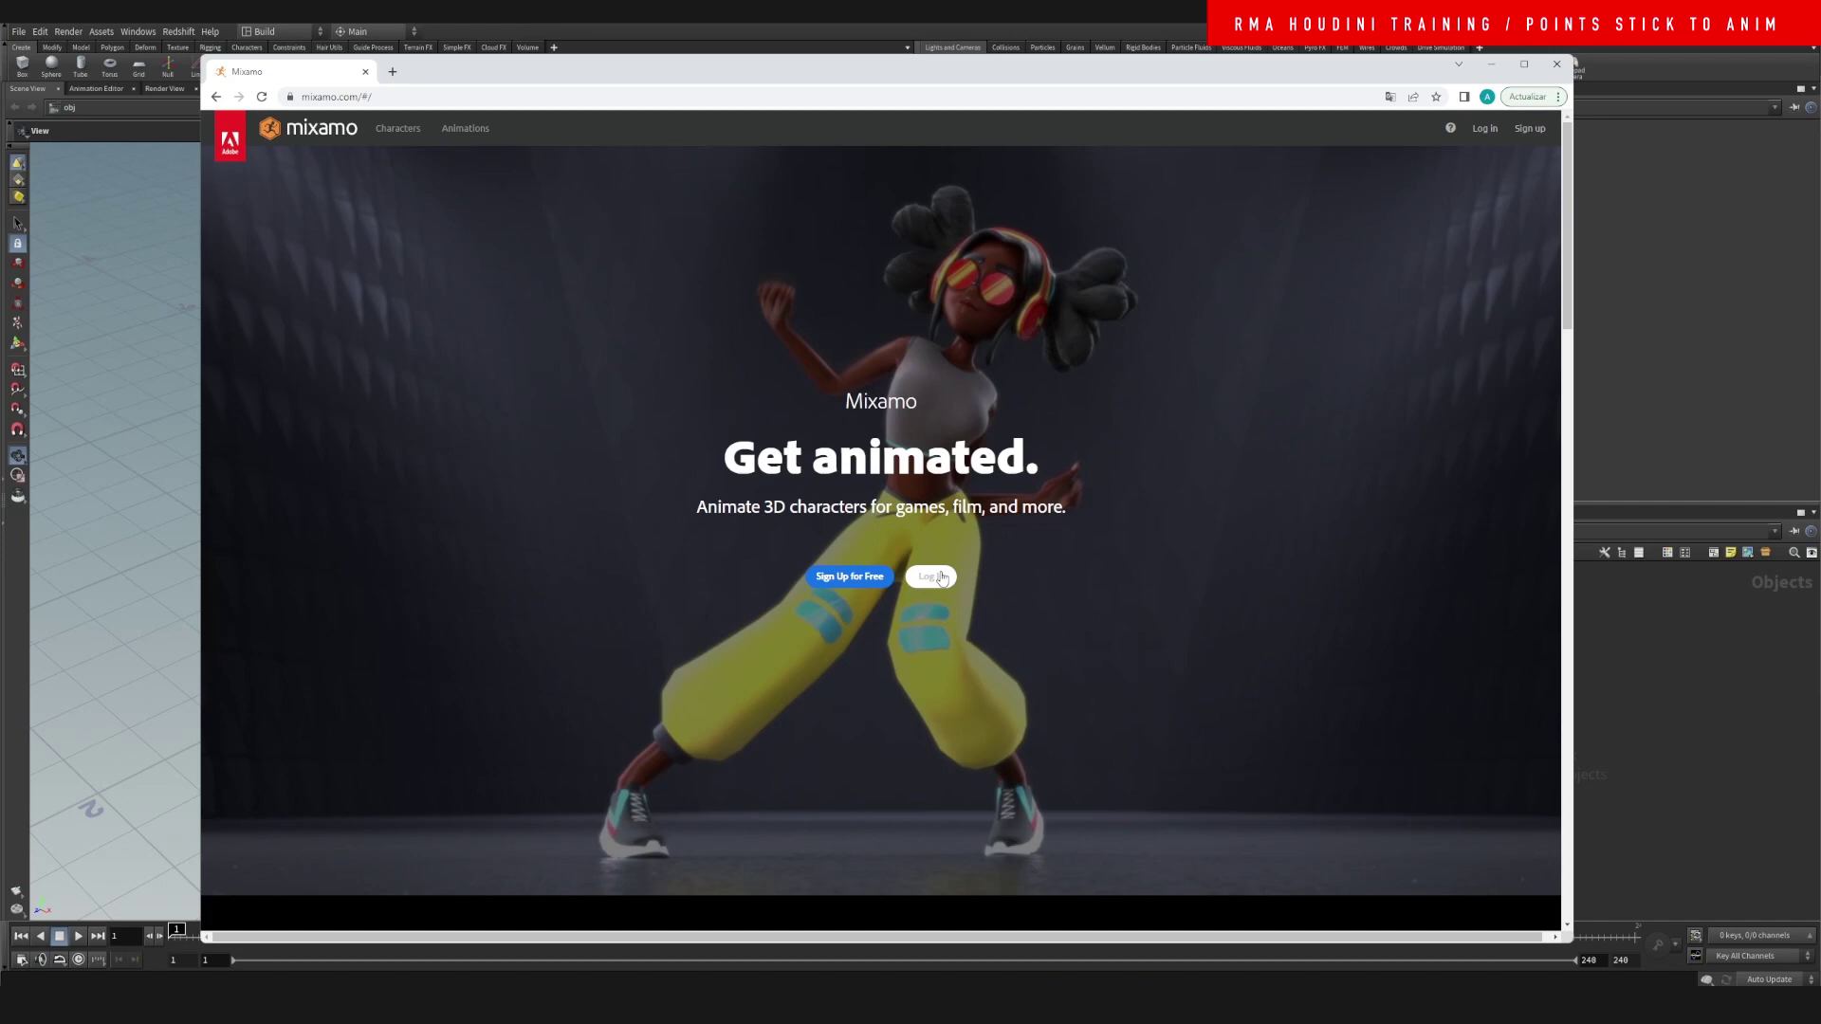
left_click(942, 578)
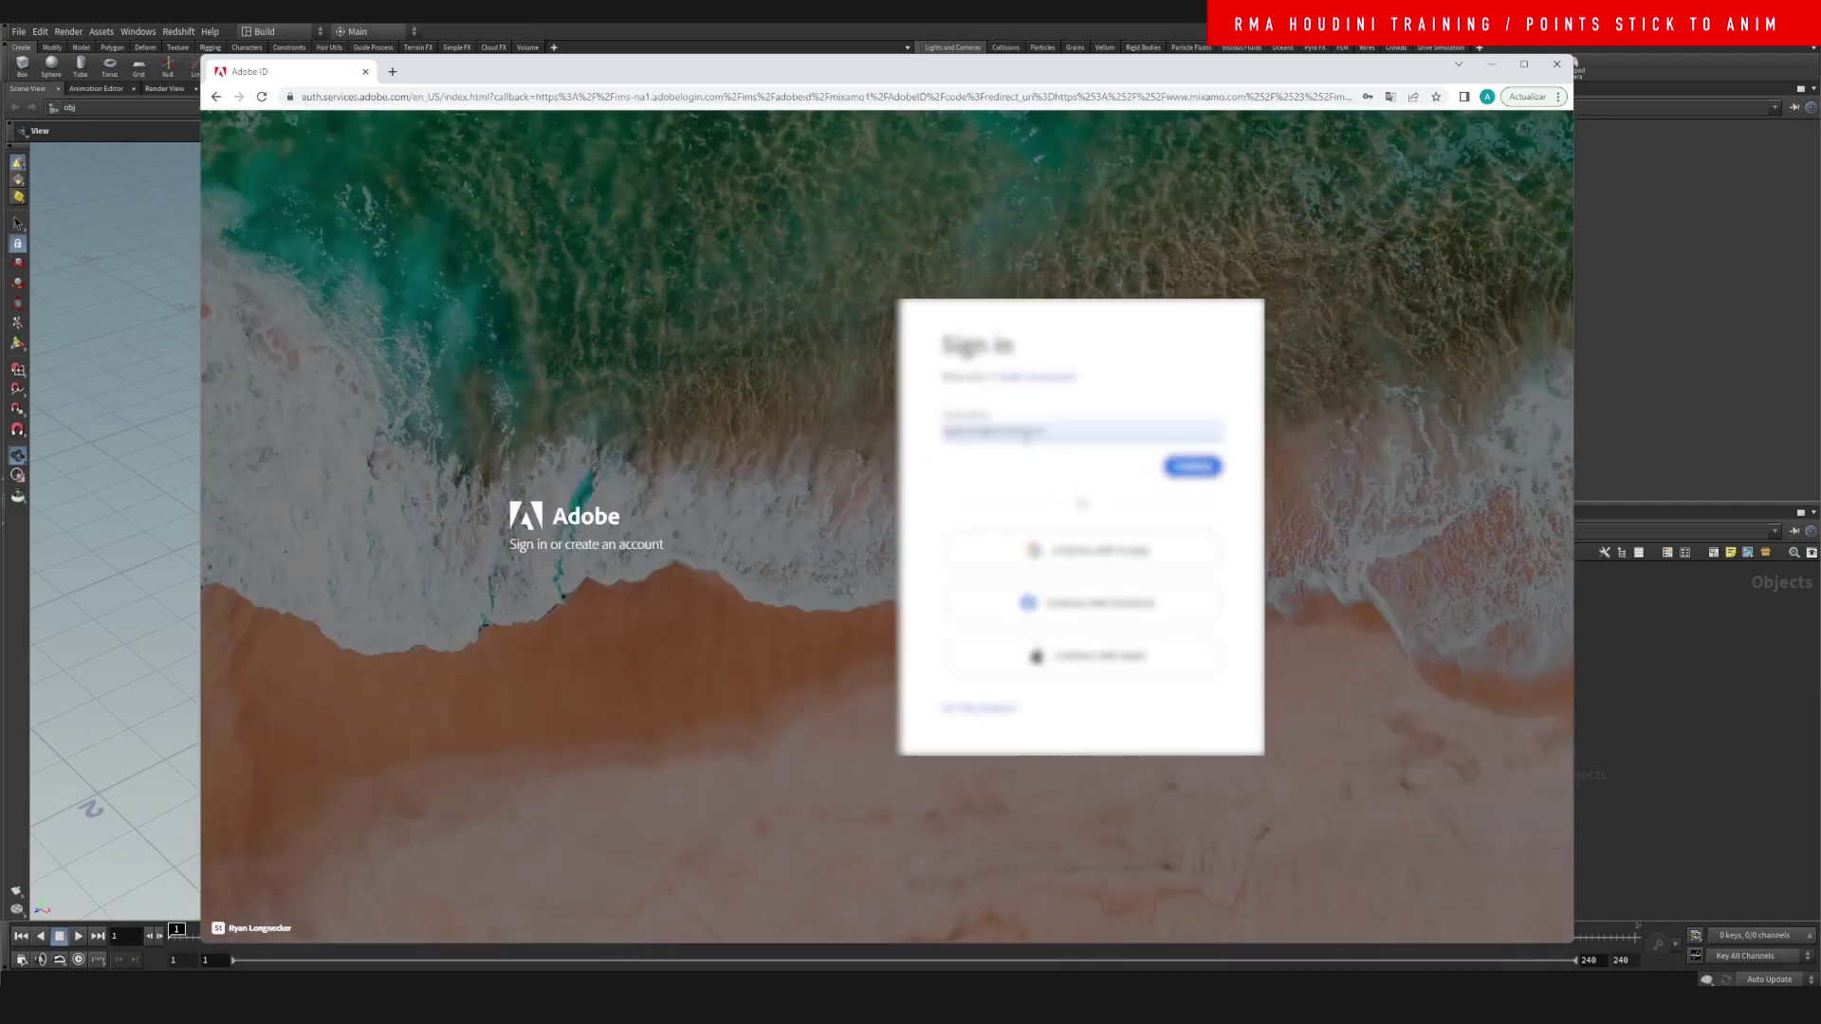
left_click(1026, 435)
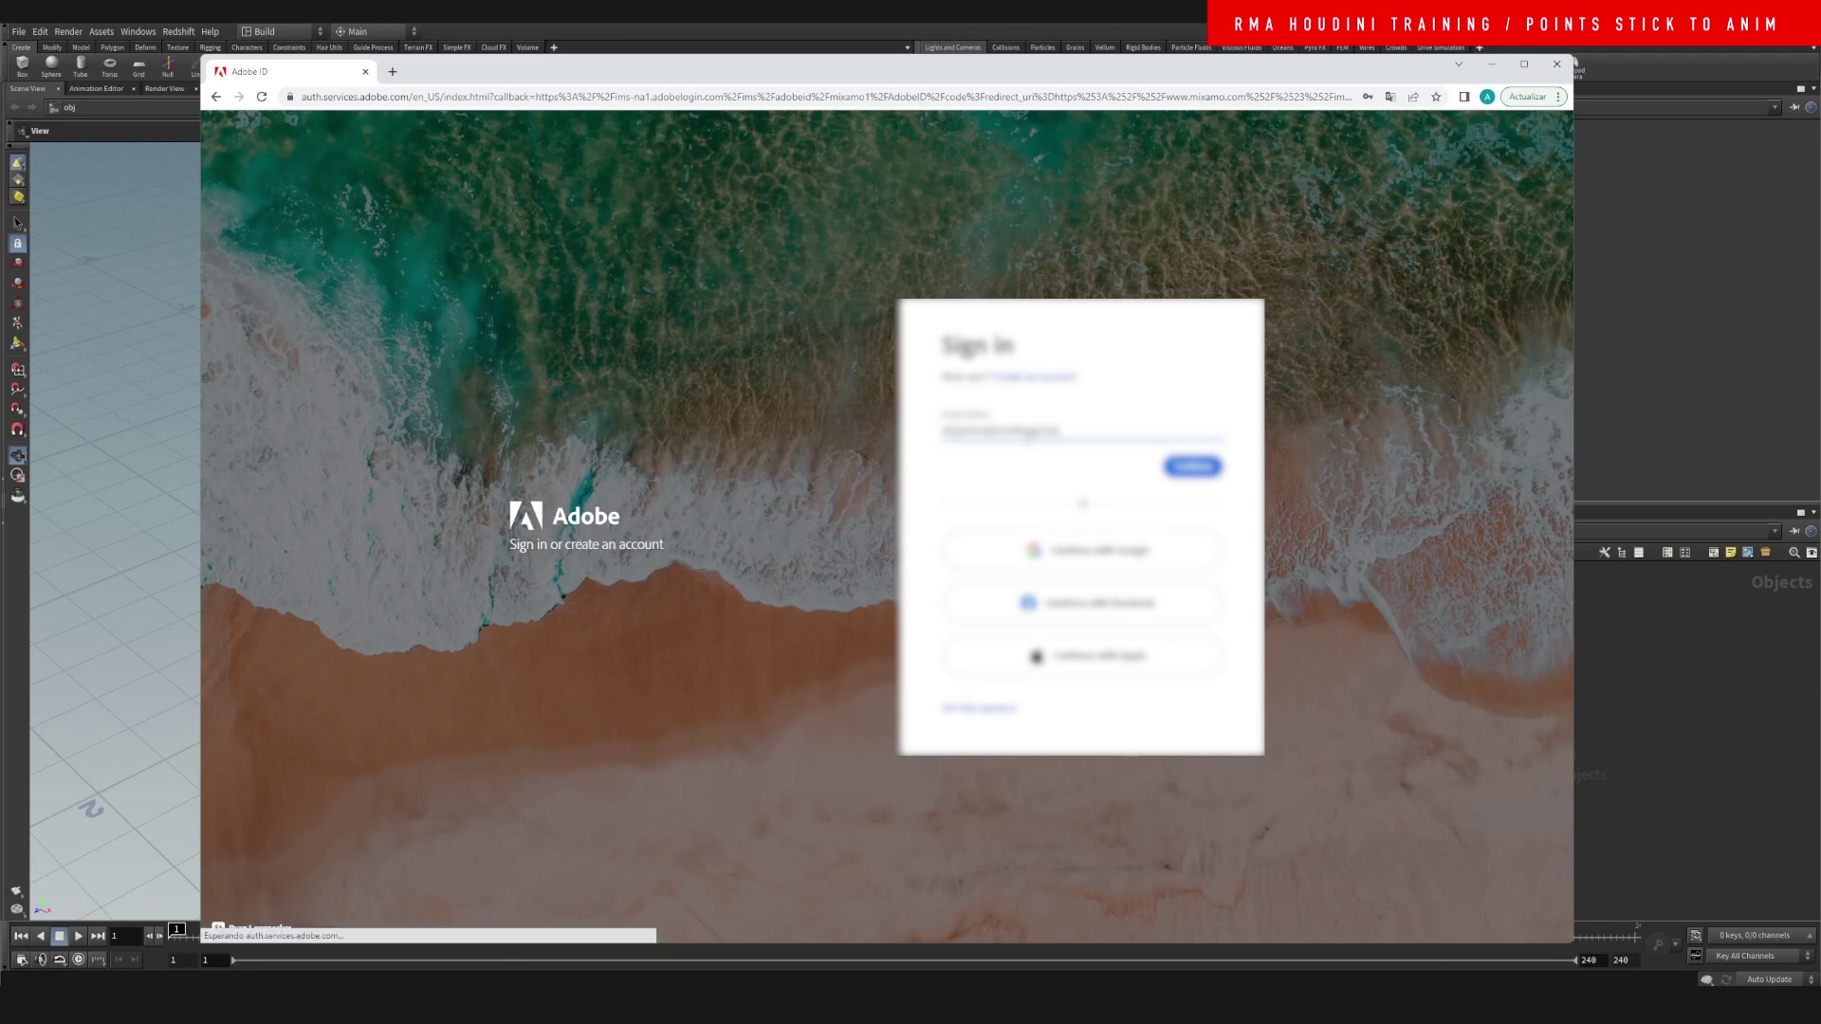
left_click(1068, 433)
left_click(1223, 463)
left_click(1207, 466)
left_click(1180, 523)
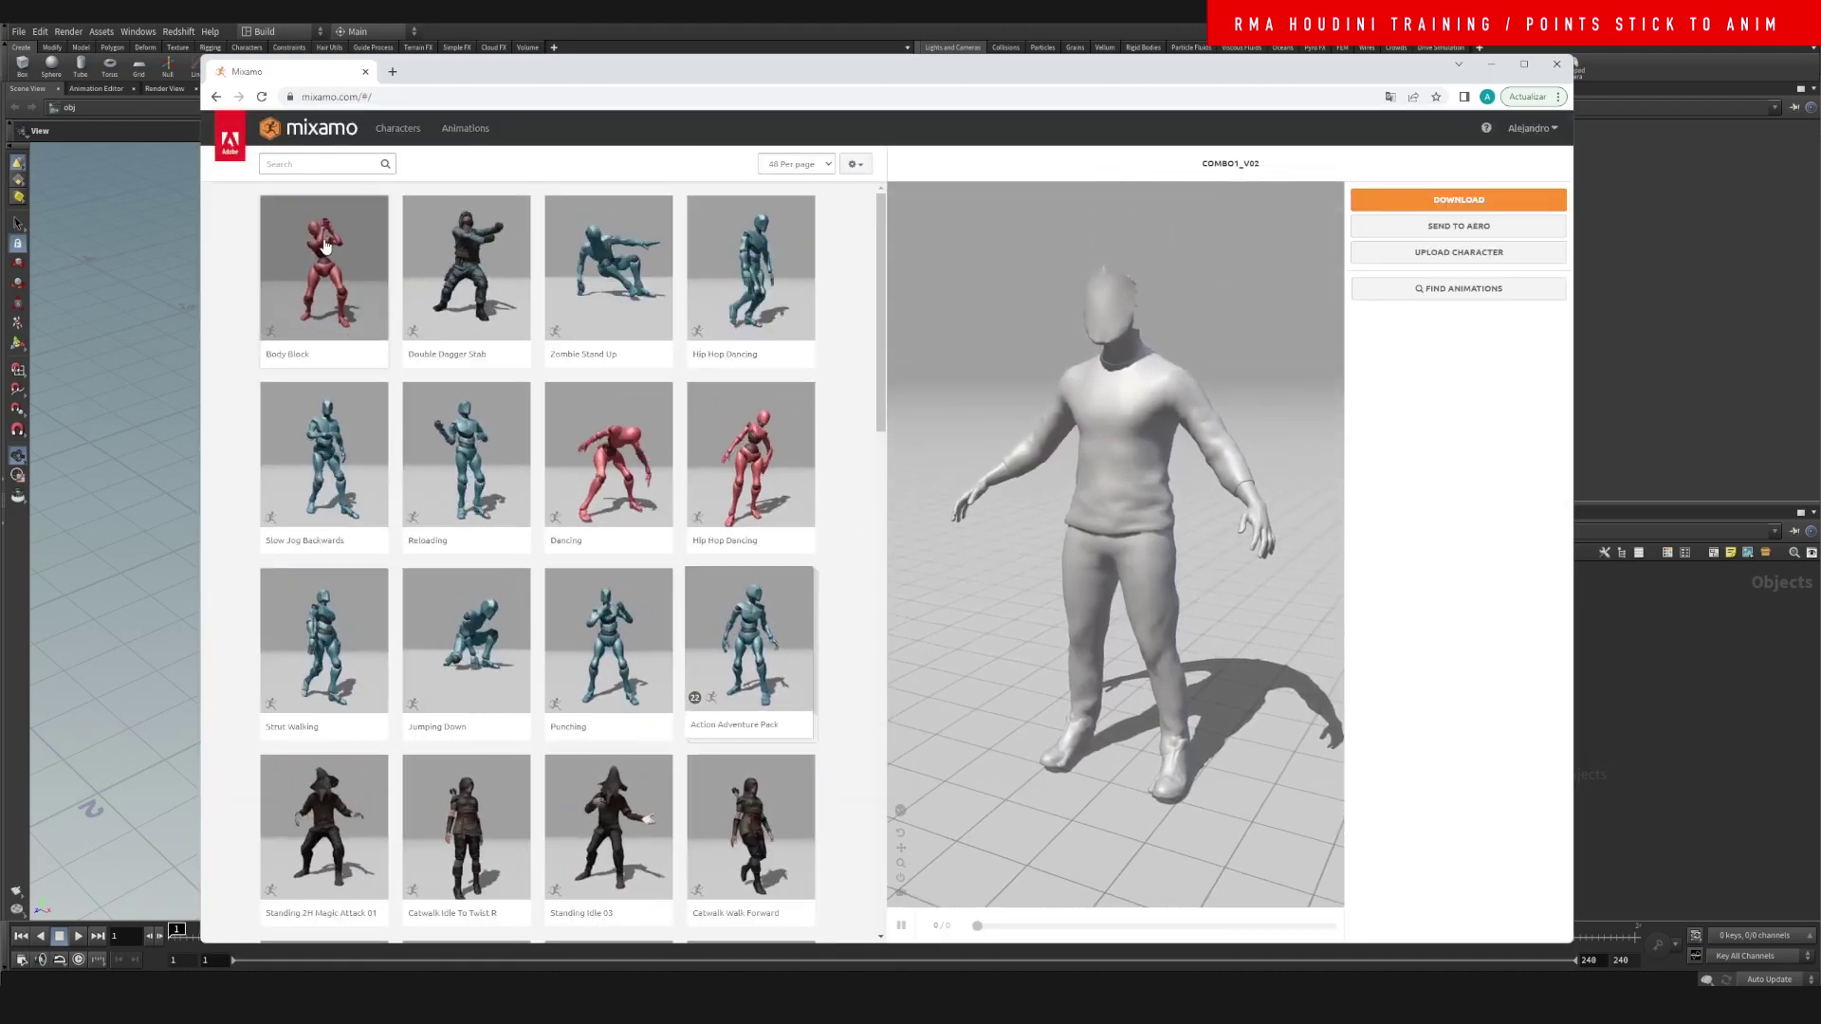
Choose the Body Block animation and apply it to the Mannequin character
left_click(324, 245)
left_click(398, 128)
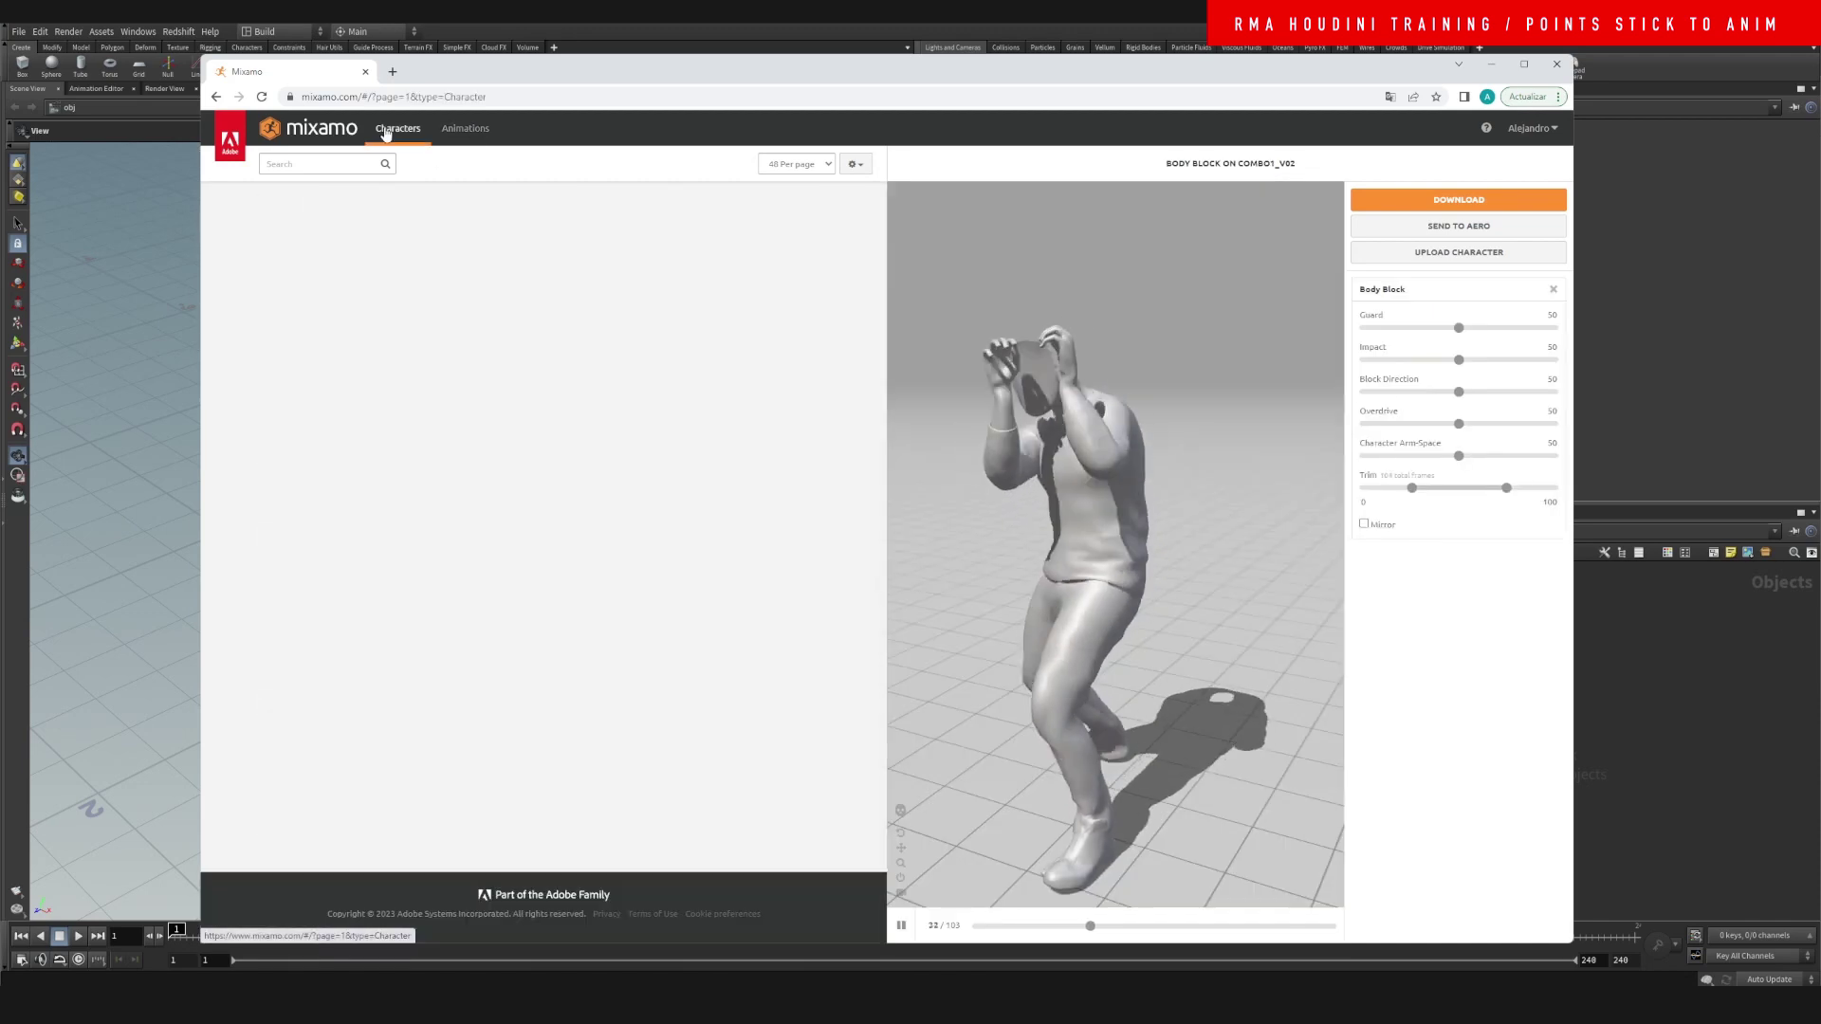
scroll(622, 462, "down", 3)
scroll(621, 462, "down", 2)
left_click(743, 548)
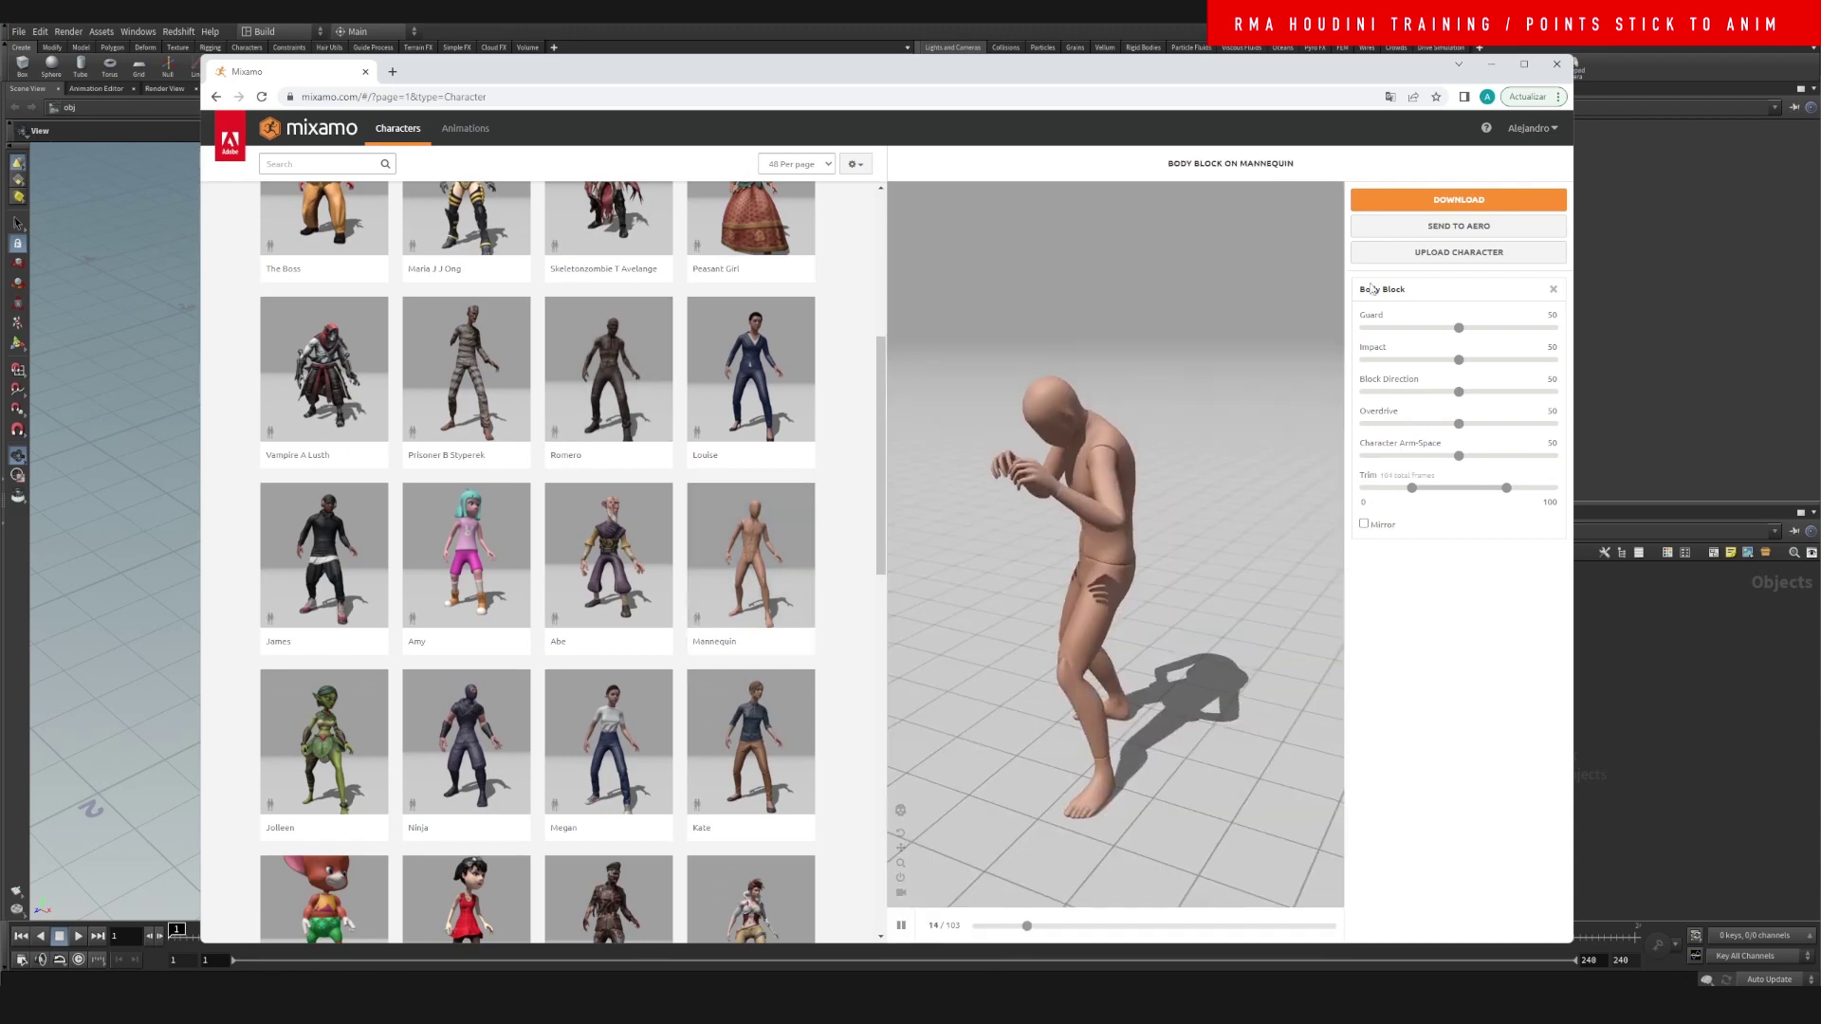
Download the animated Mannequin and place Body Block.fbx in the POINTS_STICK_ON_ANIM project folder
left_click(1451, 200)
left_click(1084, 364)
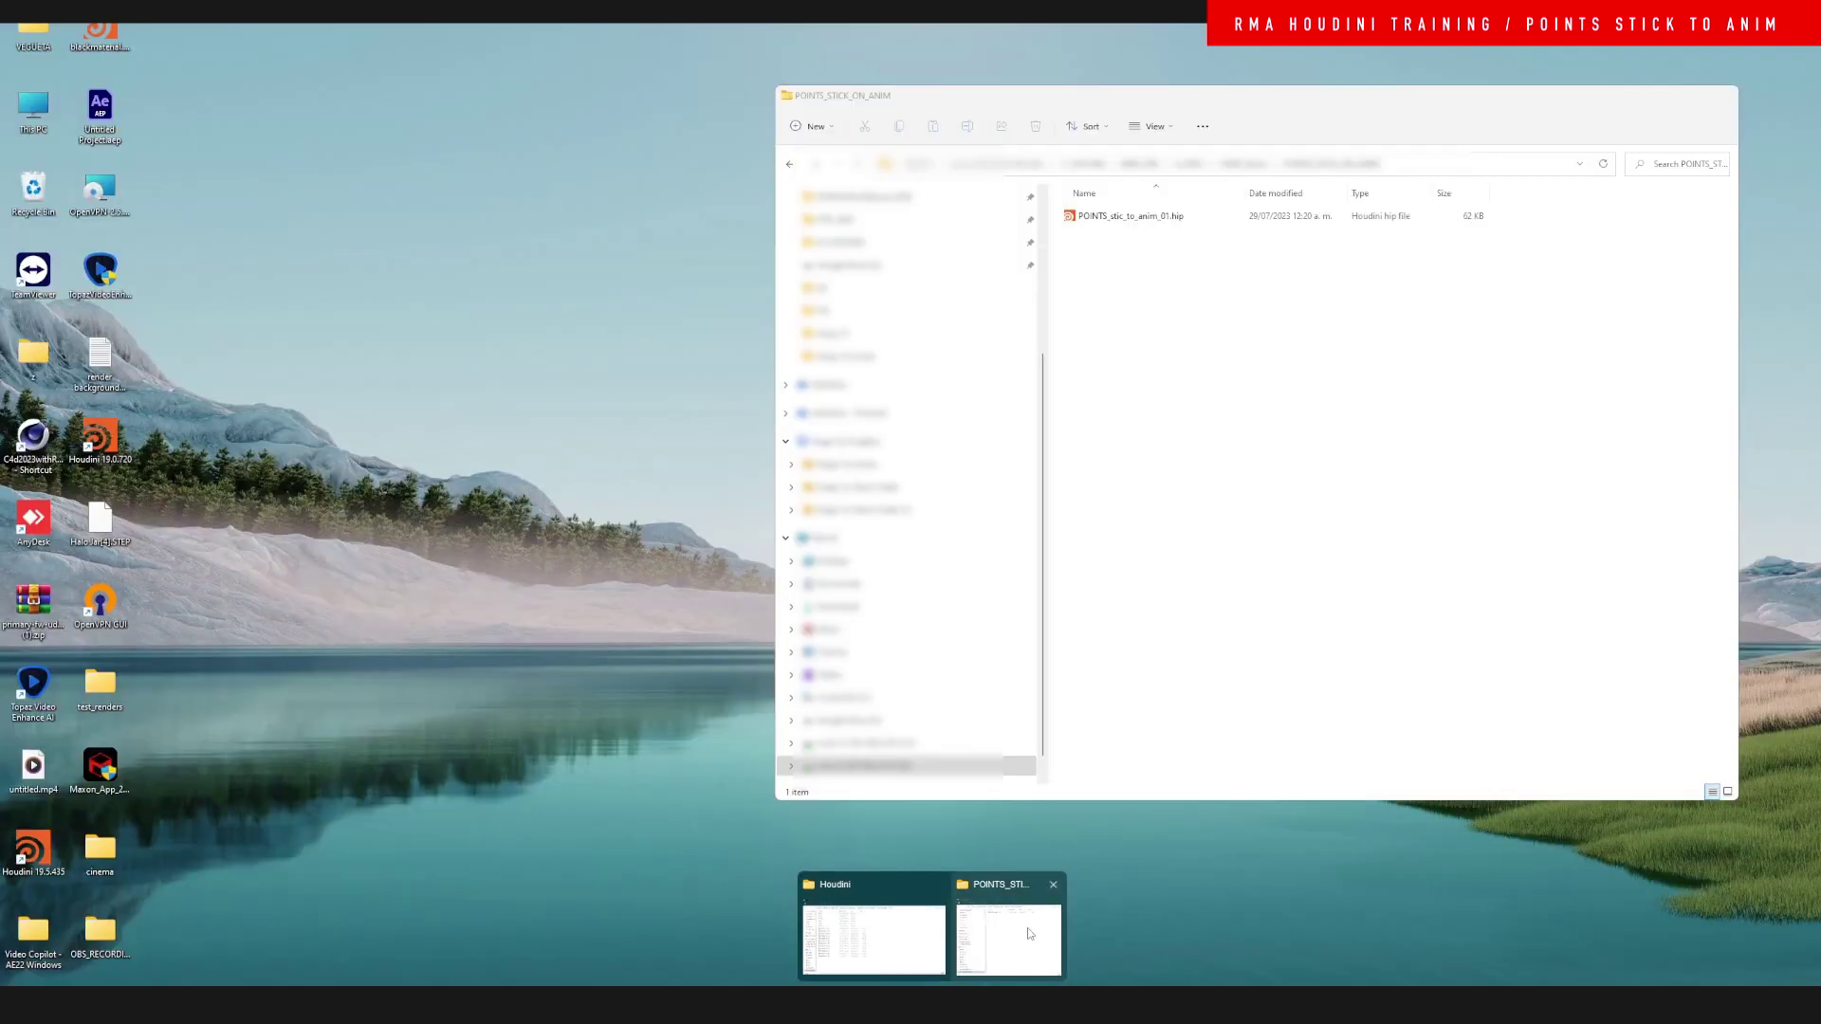
left_click(1029, 934)
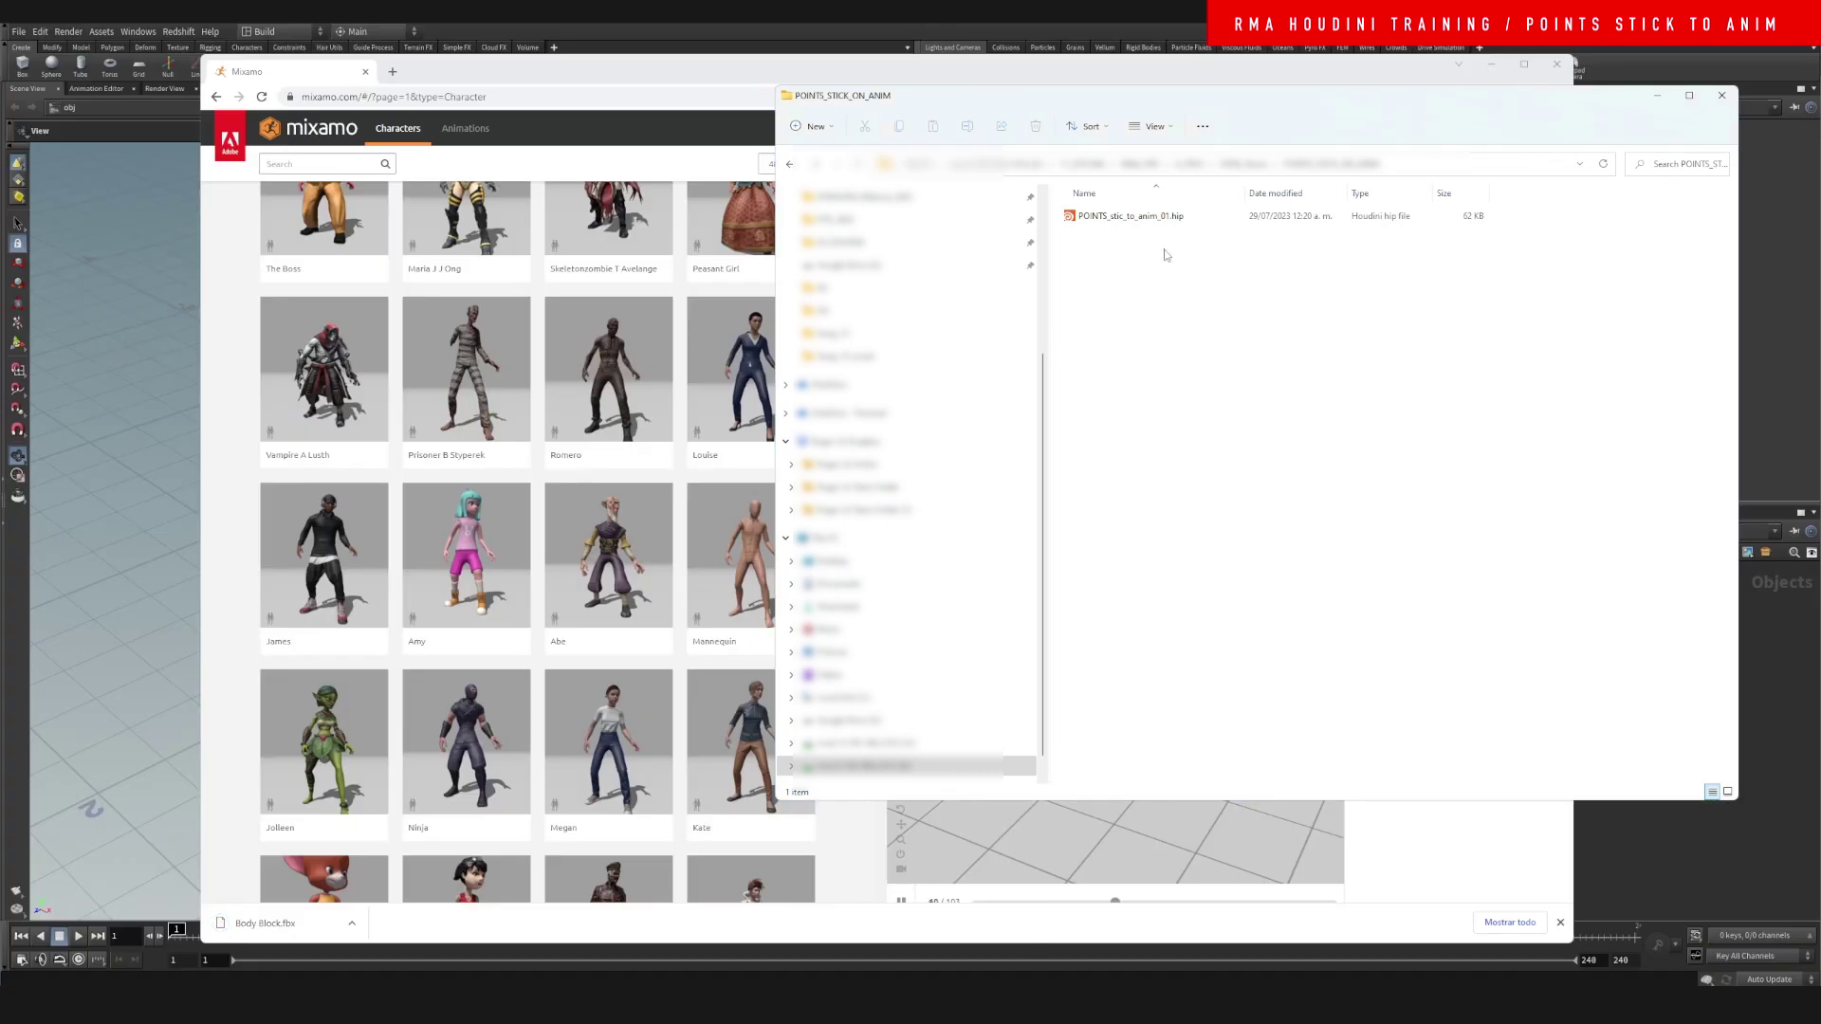
left_click_drag(1061, 104, 1119, 104)
left_click_drag(275, 923, 1255, 379)
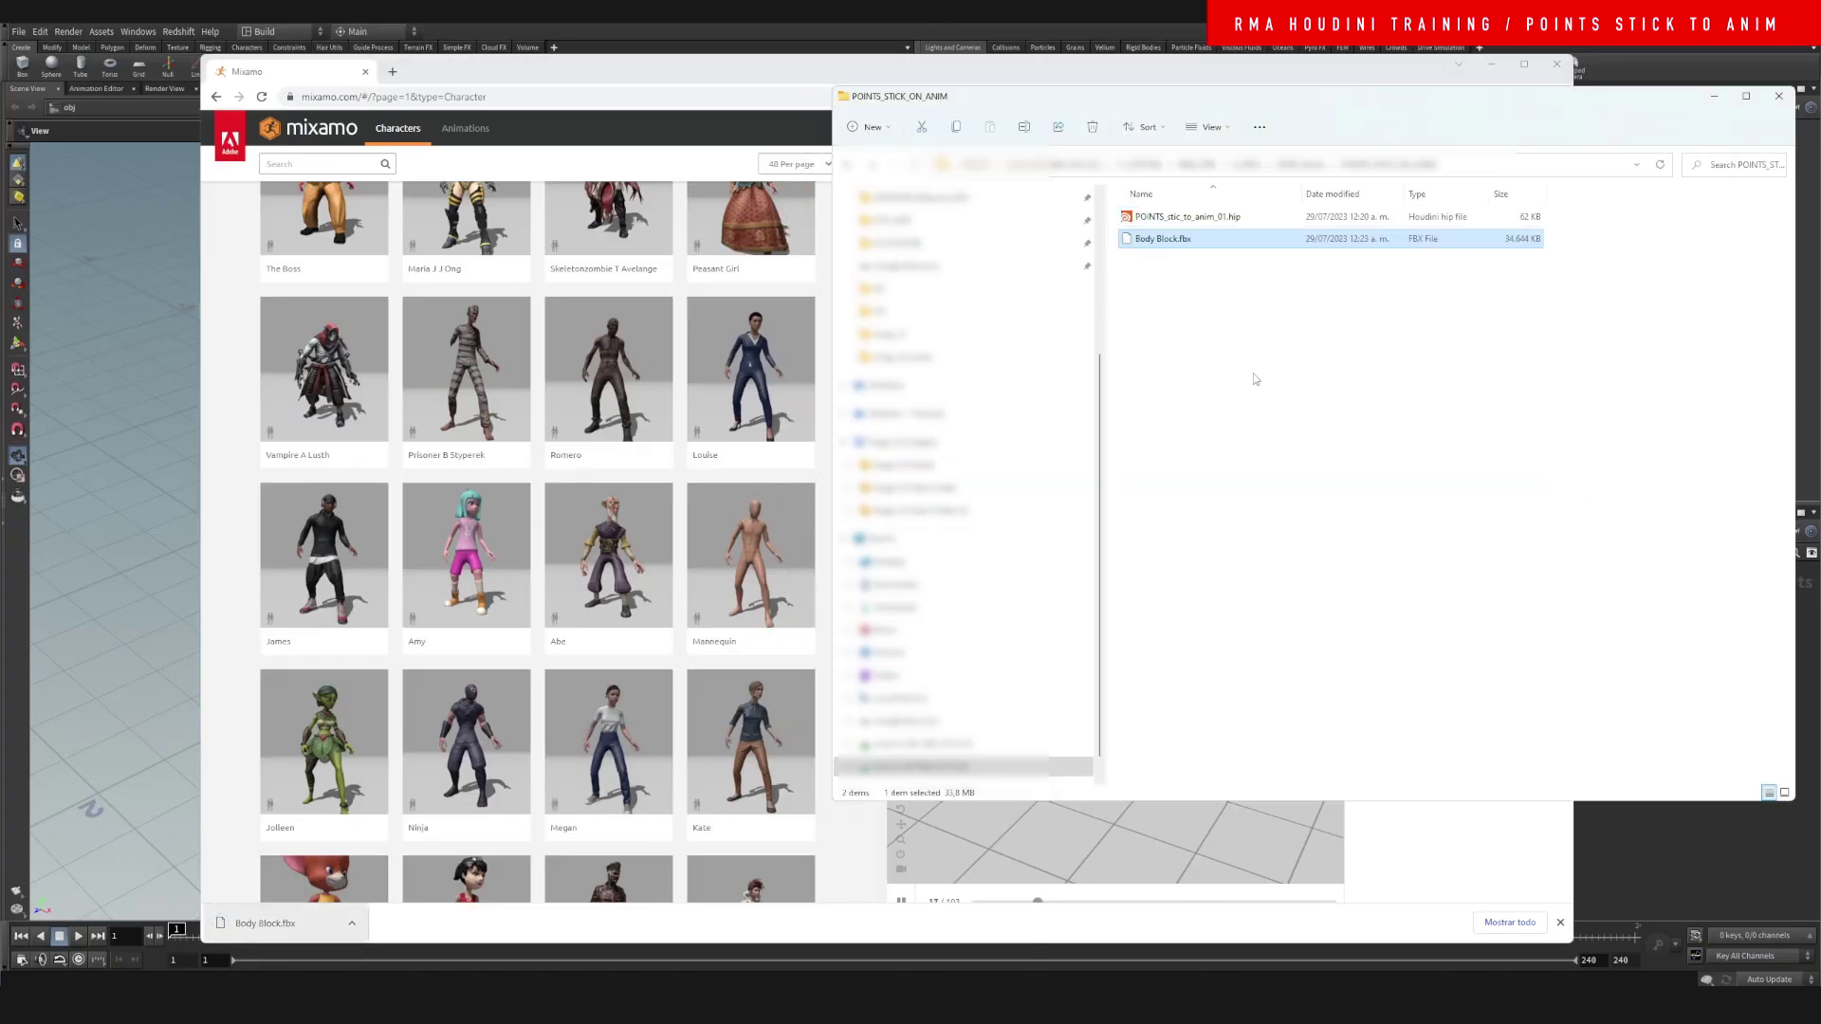
Switch to Houdini, collapse the parameter pane and widen the network editor
left_click(1643, 840)
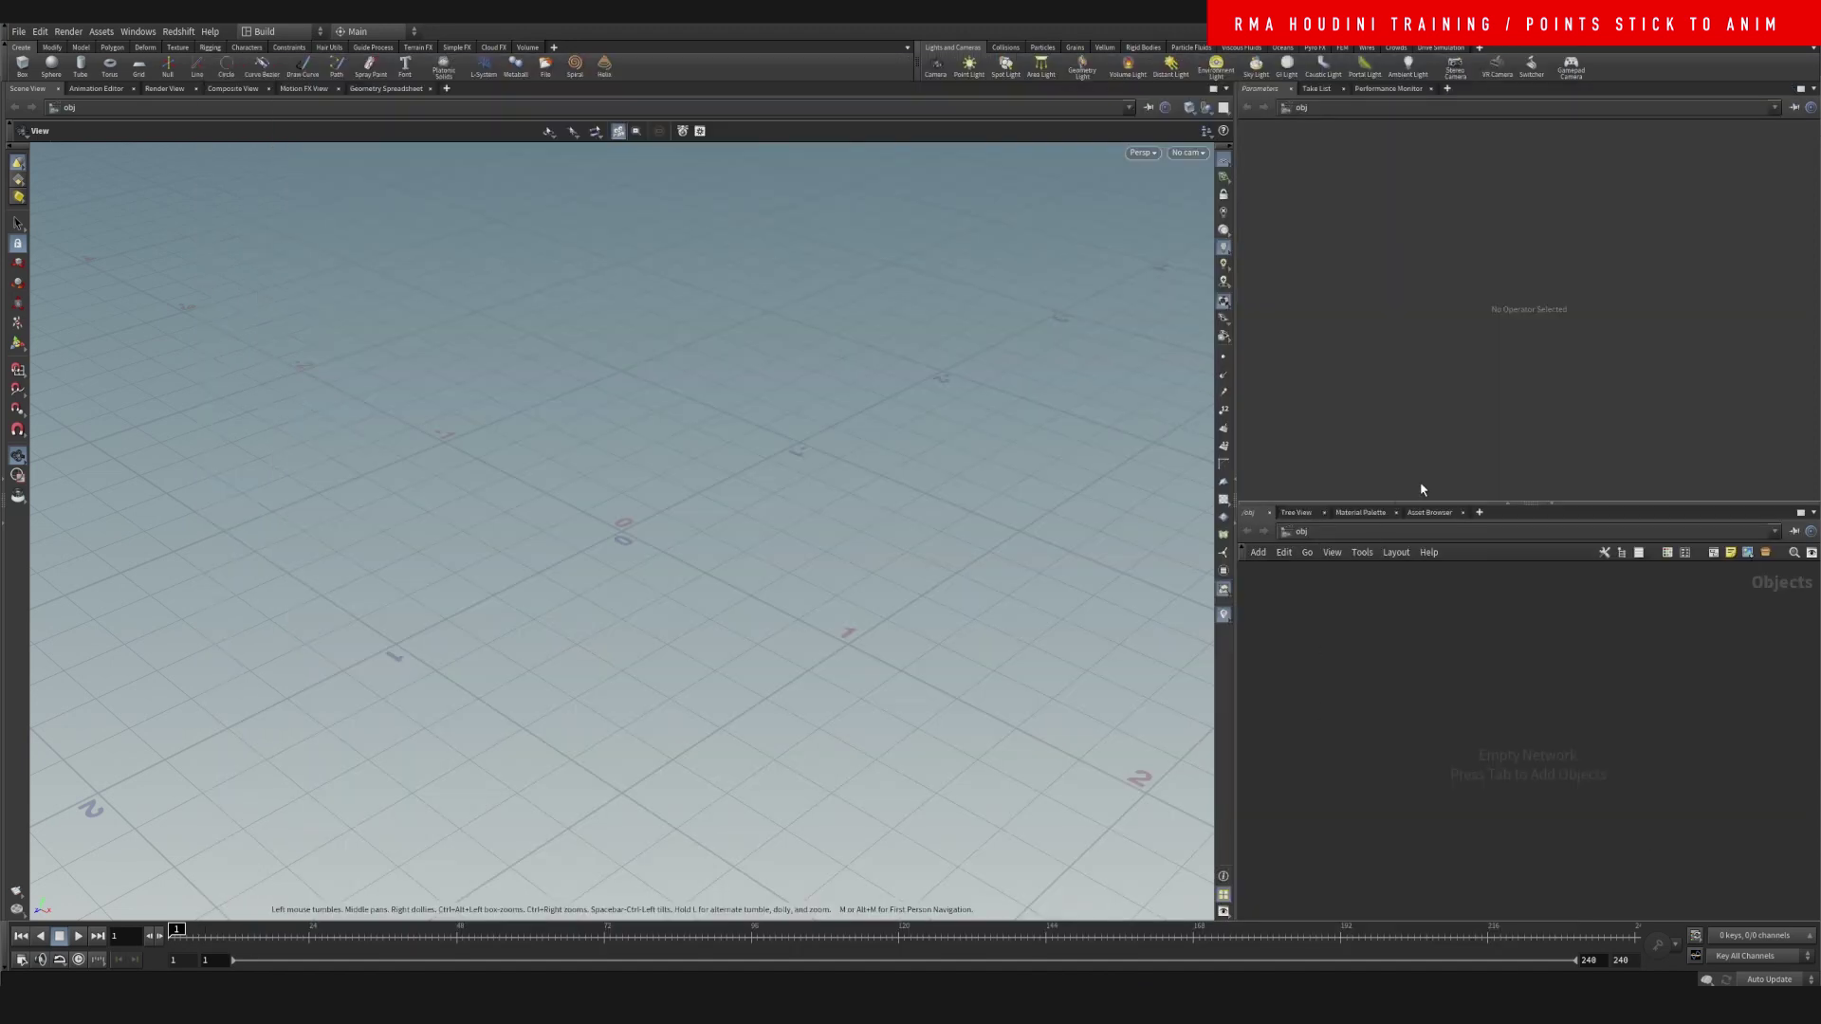
left_click(1505, 504)
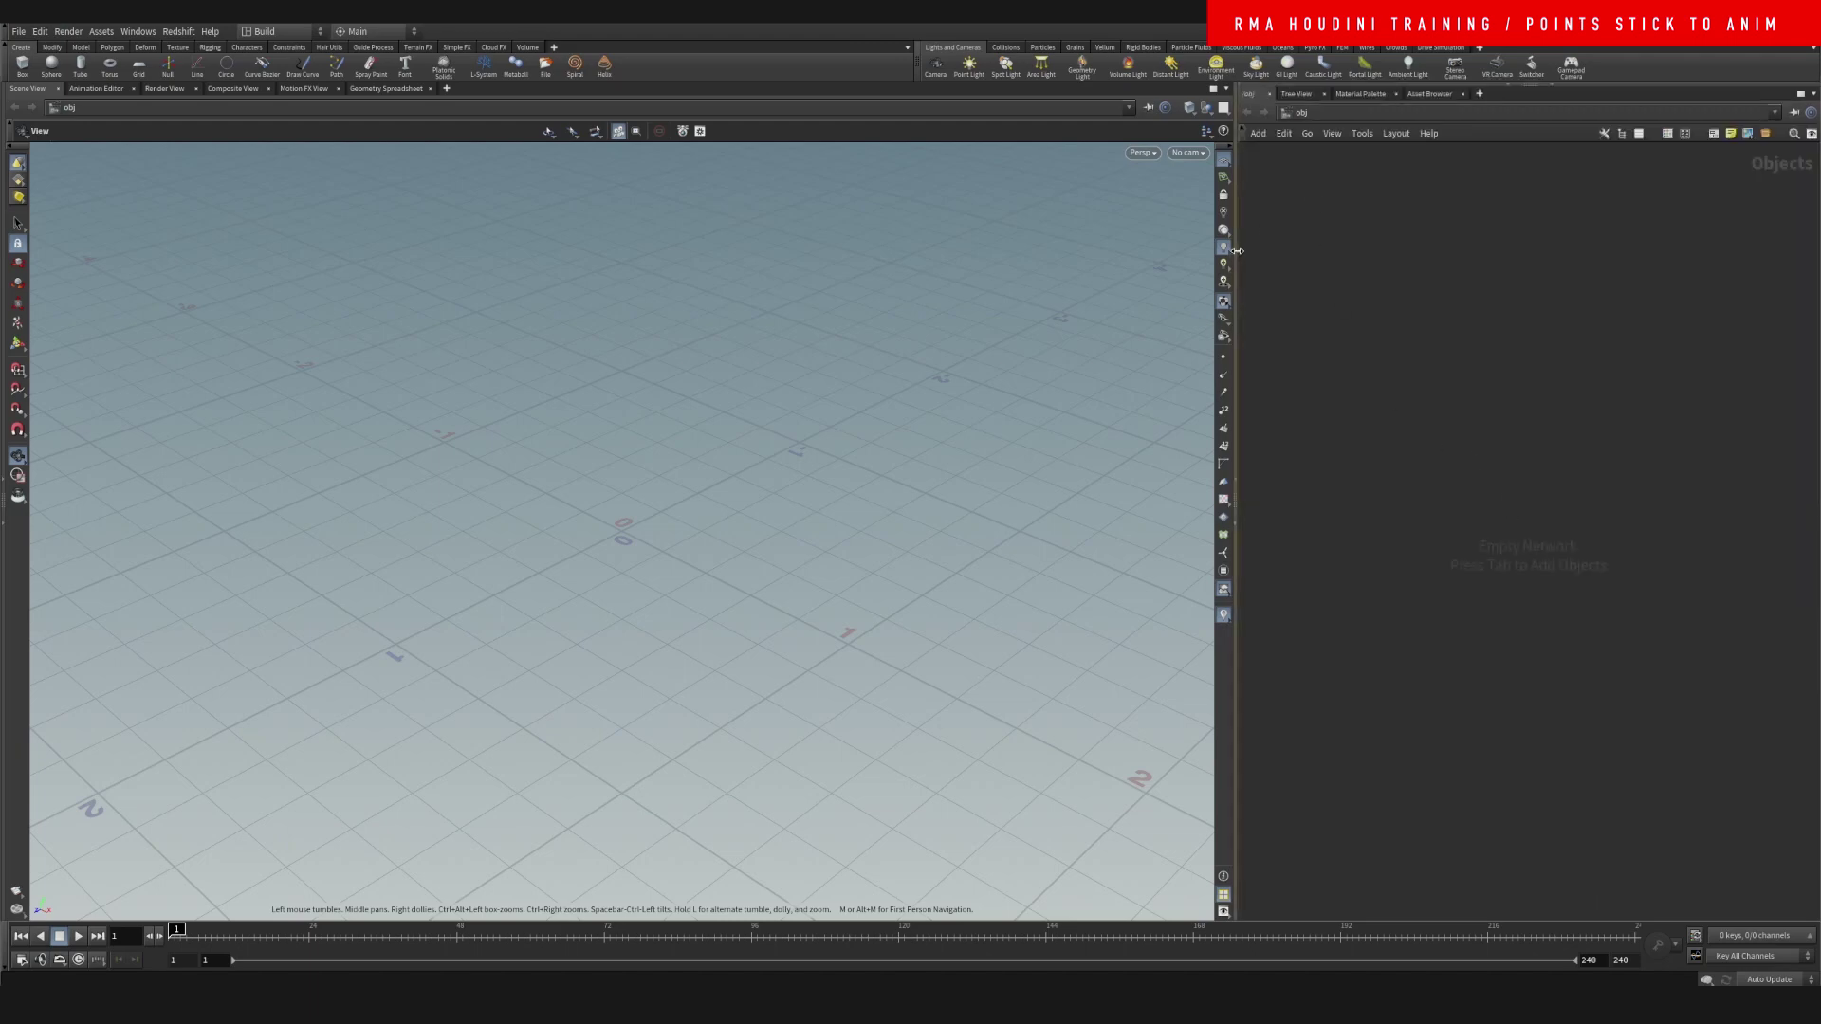
left_click_drag(1237, 248, 1033, 237)
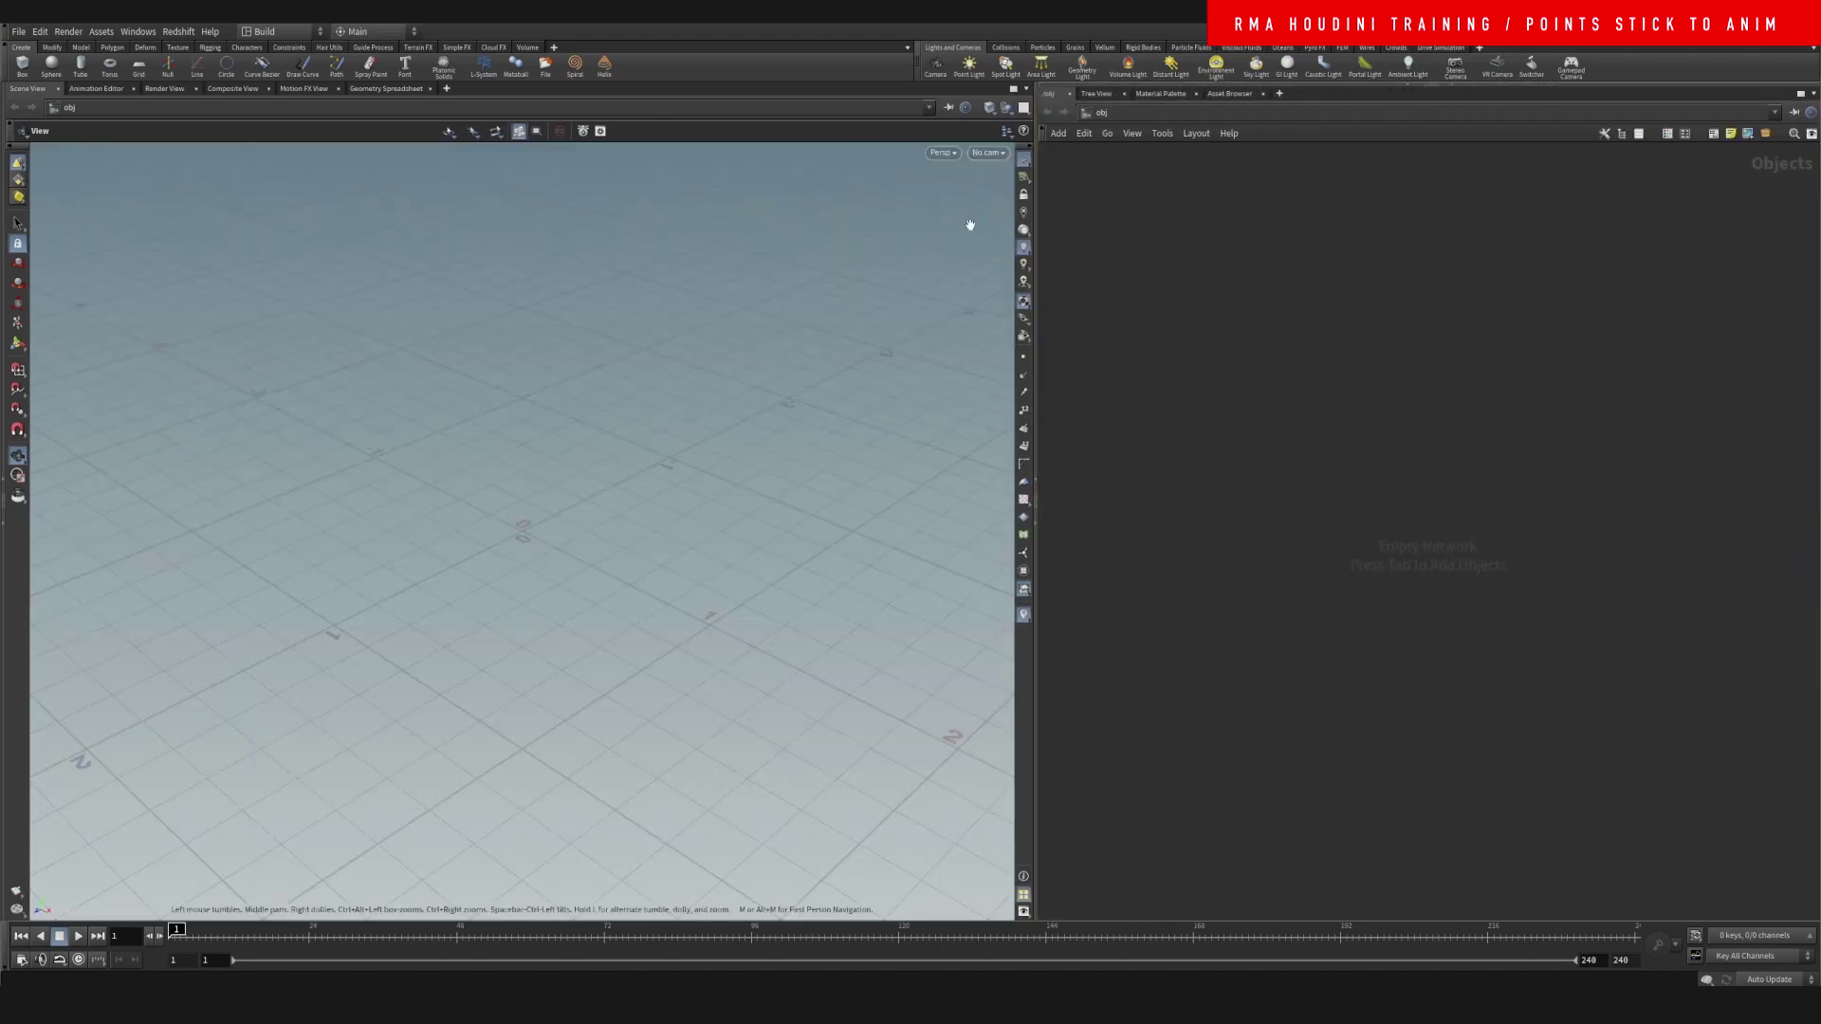
Import Body Block.fbx from the project folder as a Filmbox FBX with the default import options
left_click(18, 31)
mouse_move(68, 267)
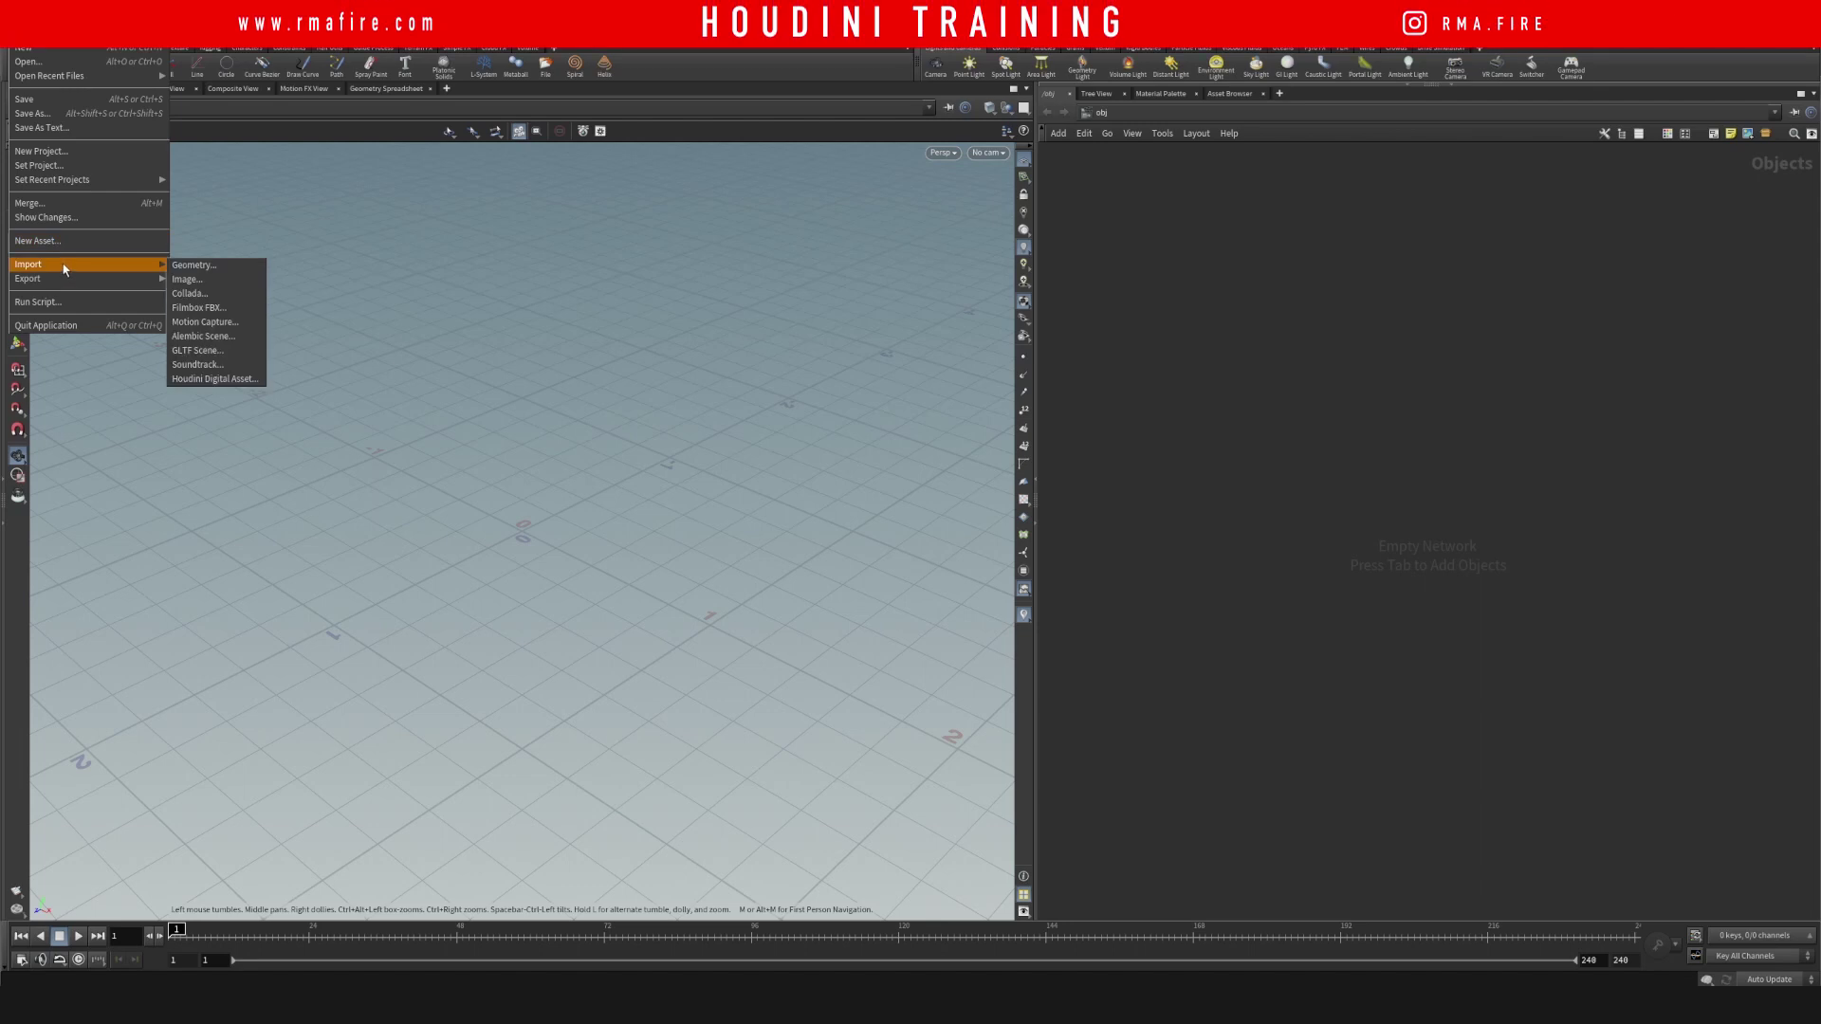
left_click(237, 309)
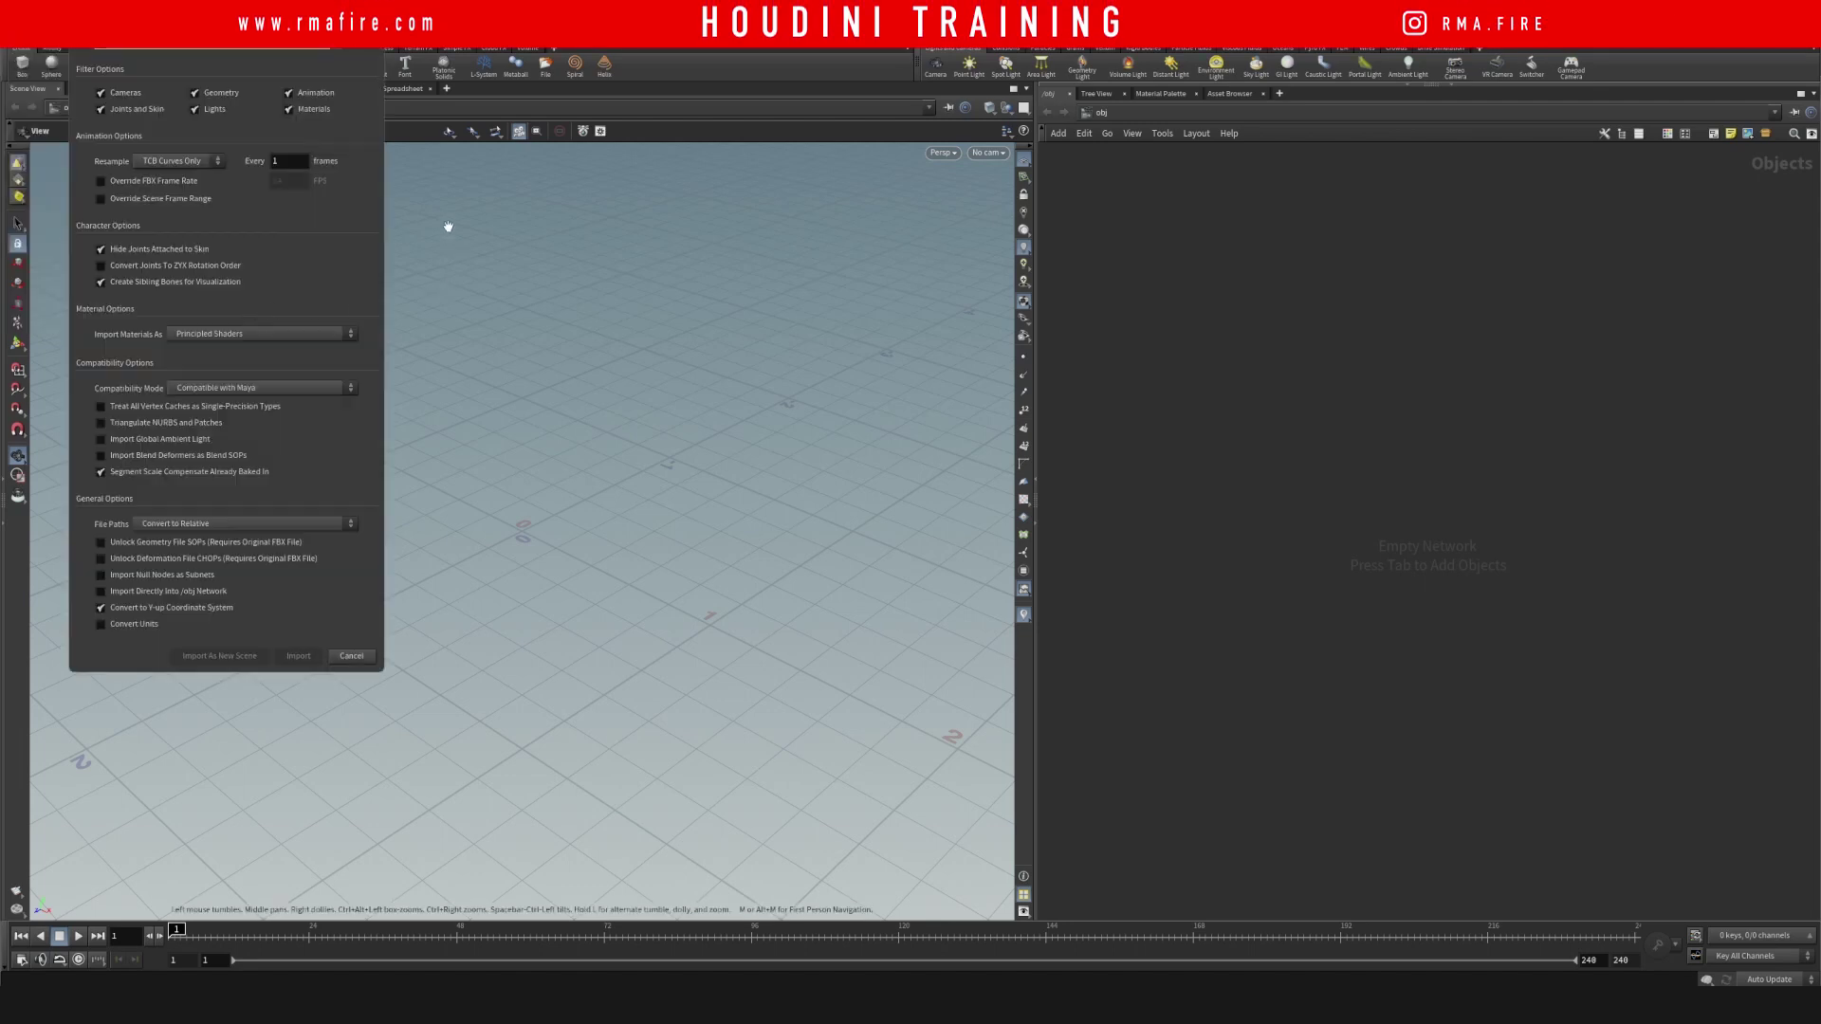
left_click(359, 50)
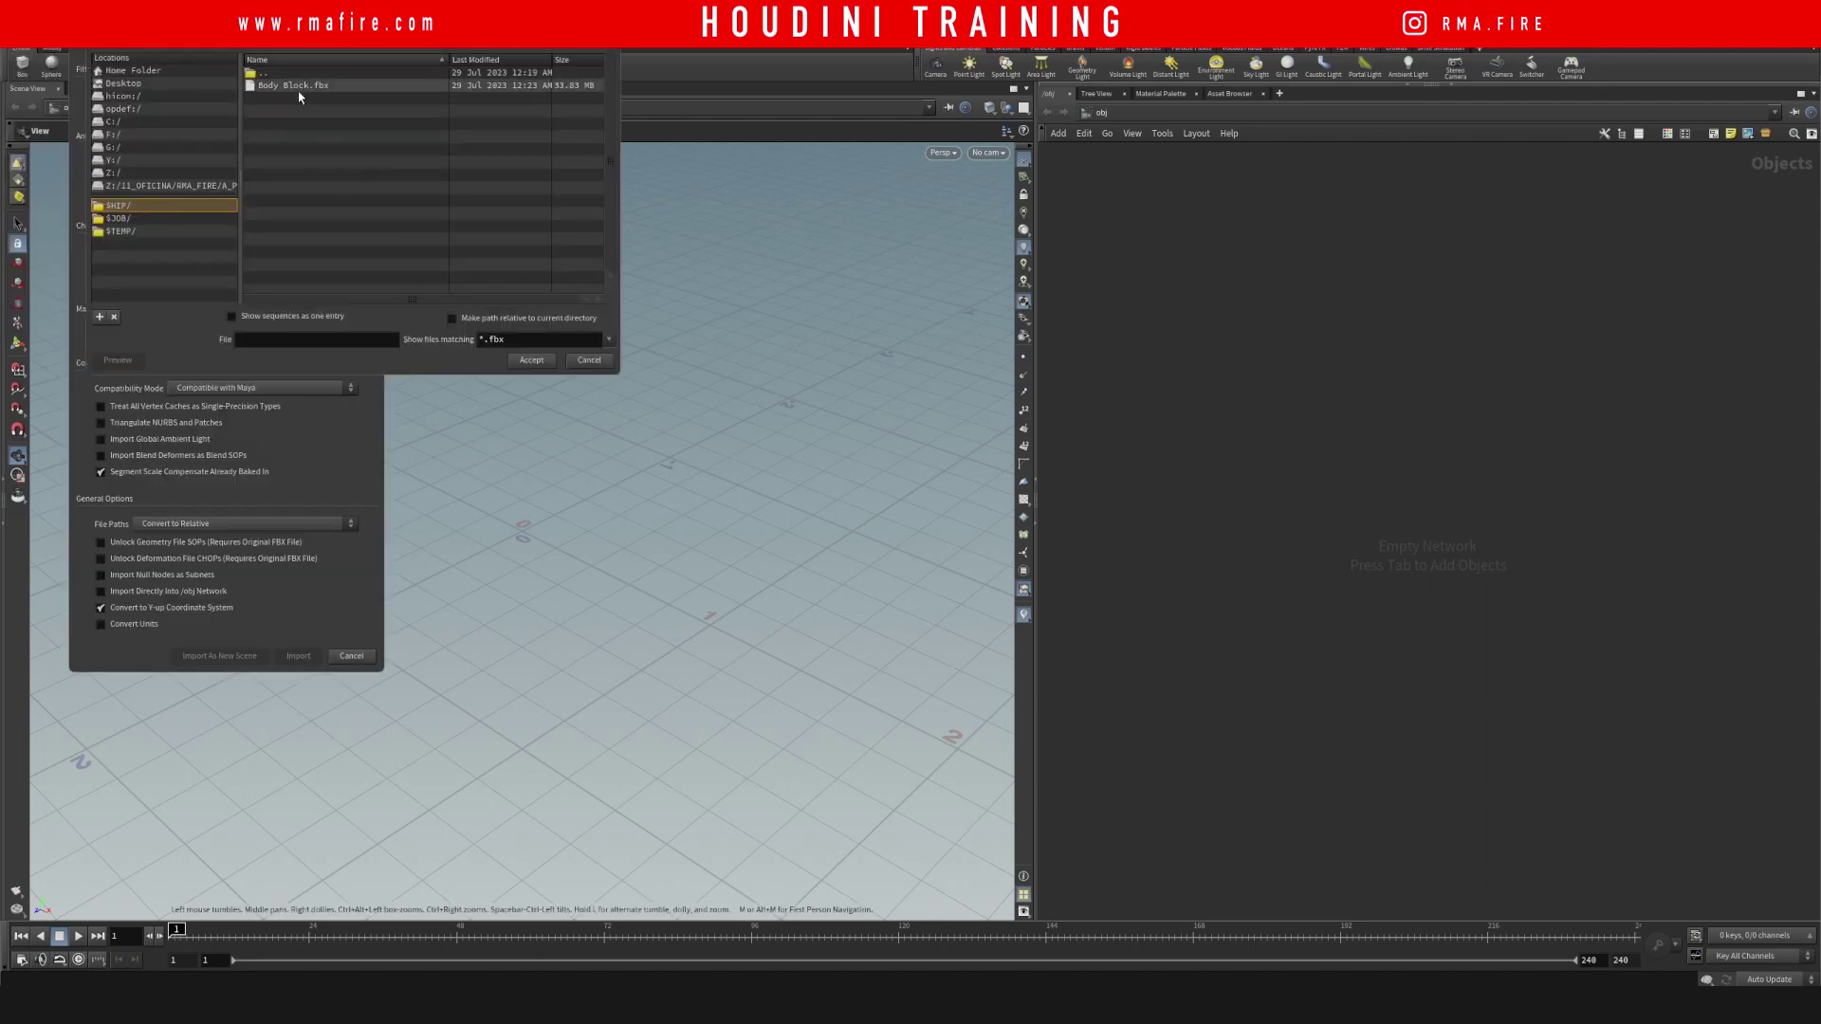
left_click(380, 84)
left_click(529, 361)
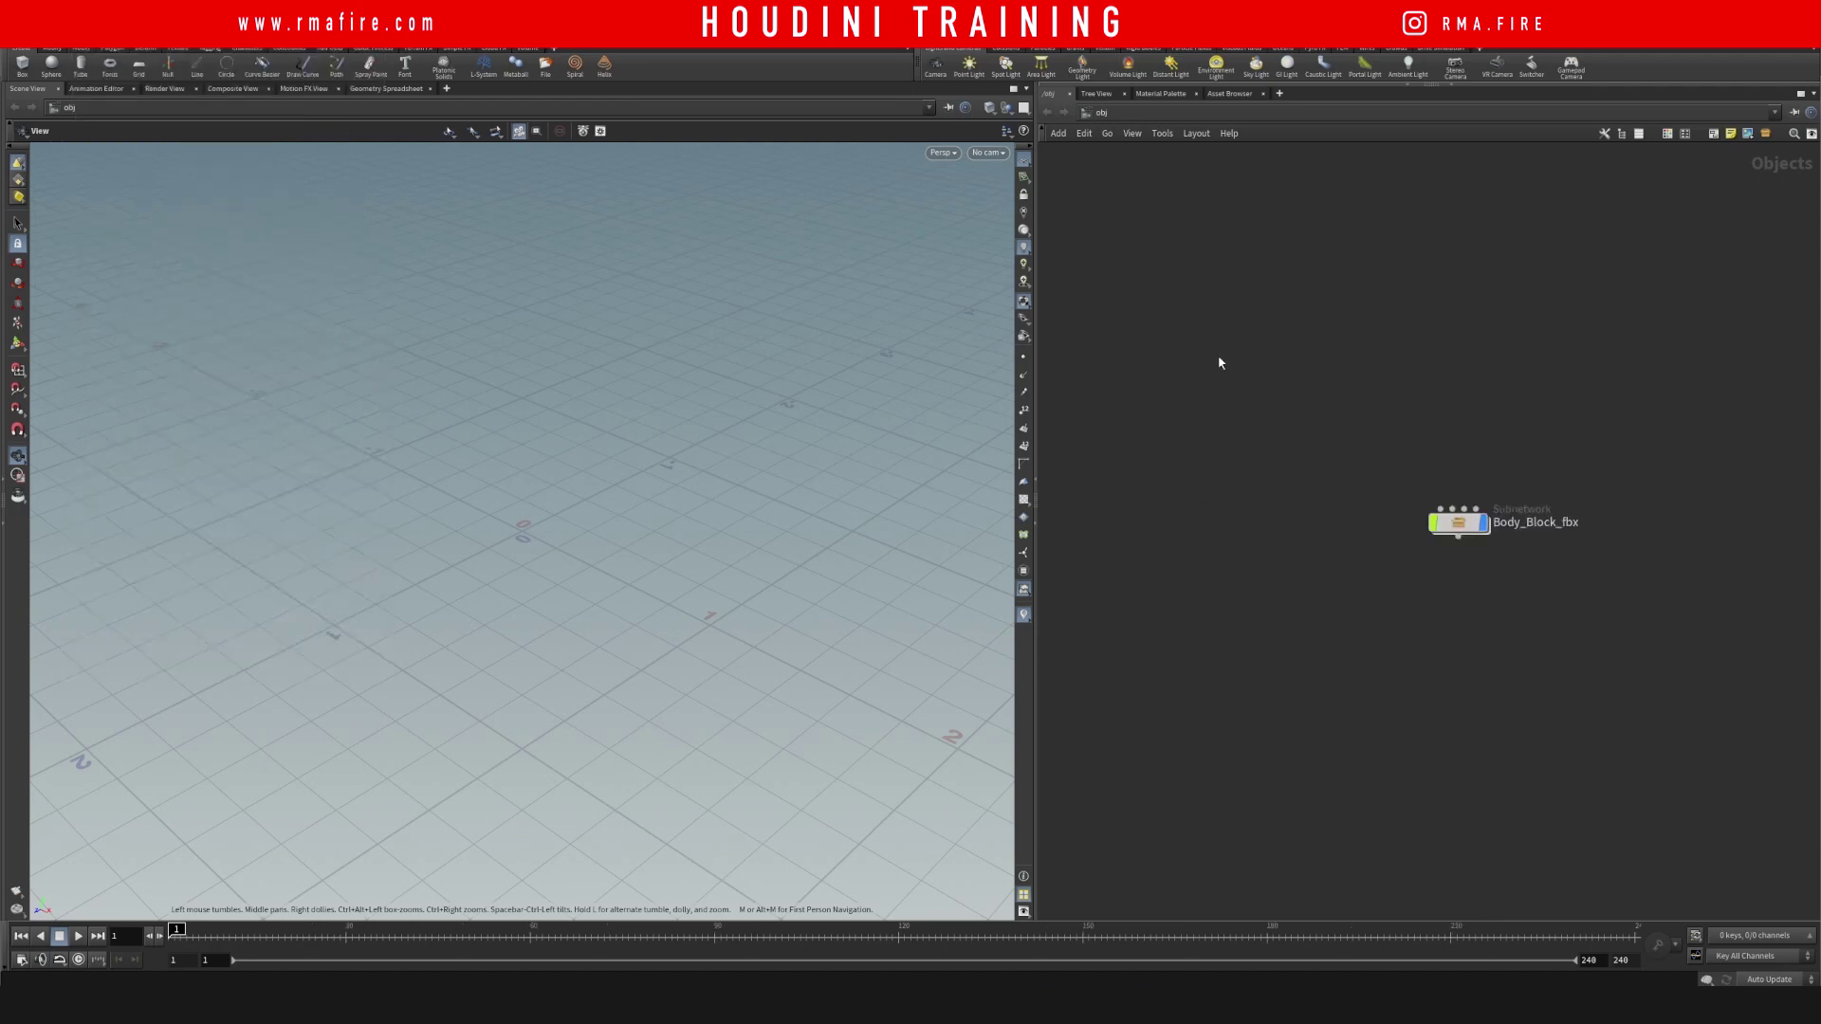
Add a Null object above Body_Block_fbx and connect its output to the subnetwork's first input
middle_click_drag(1625, 449, 1380, 384)
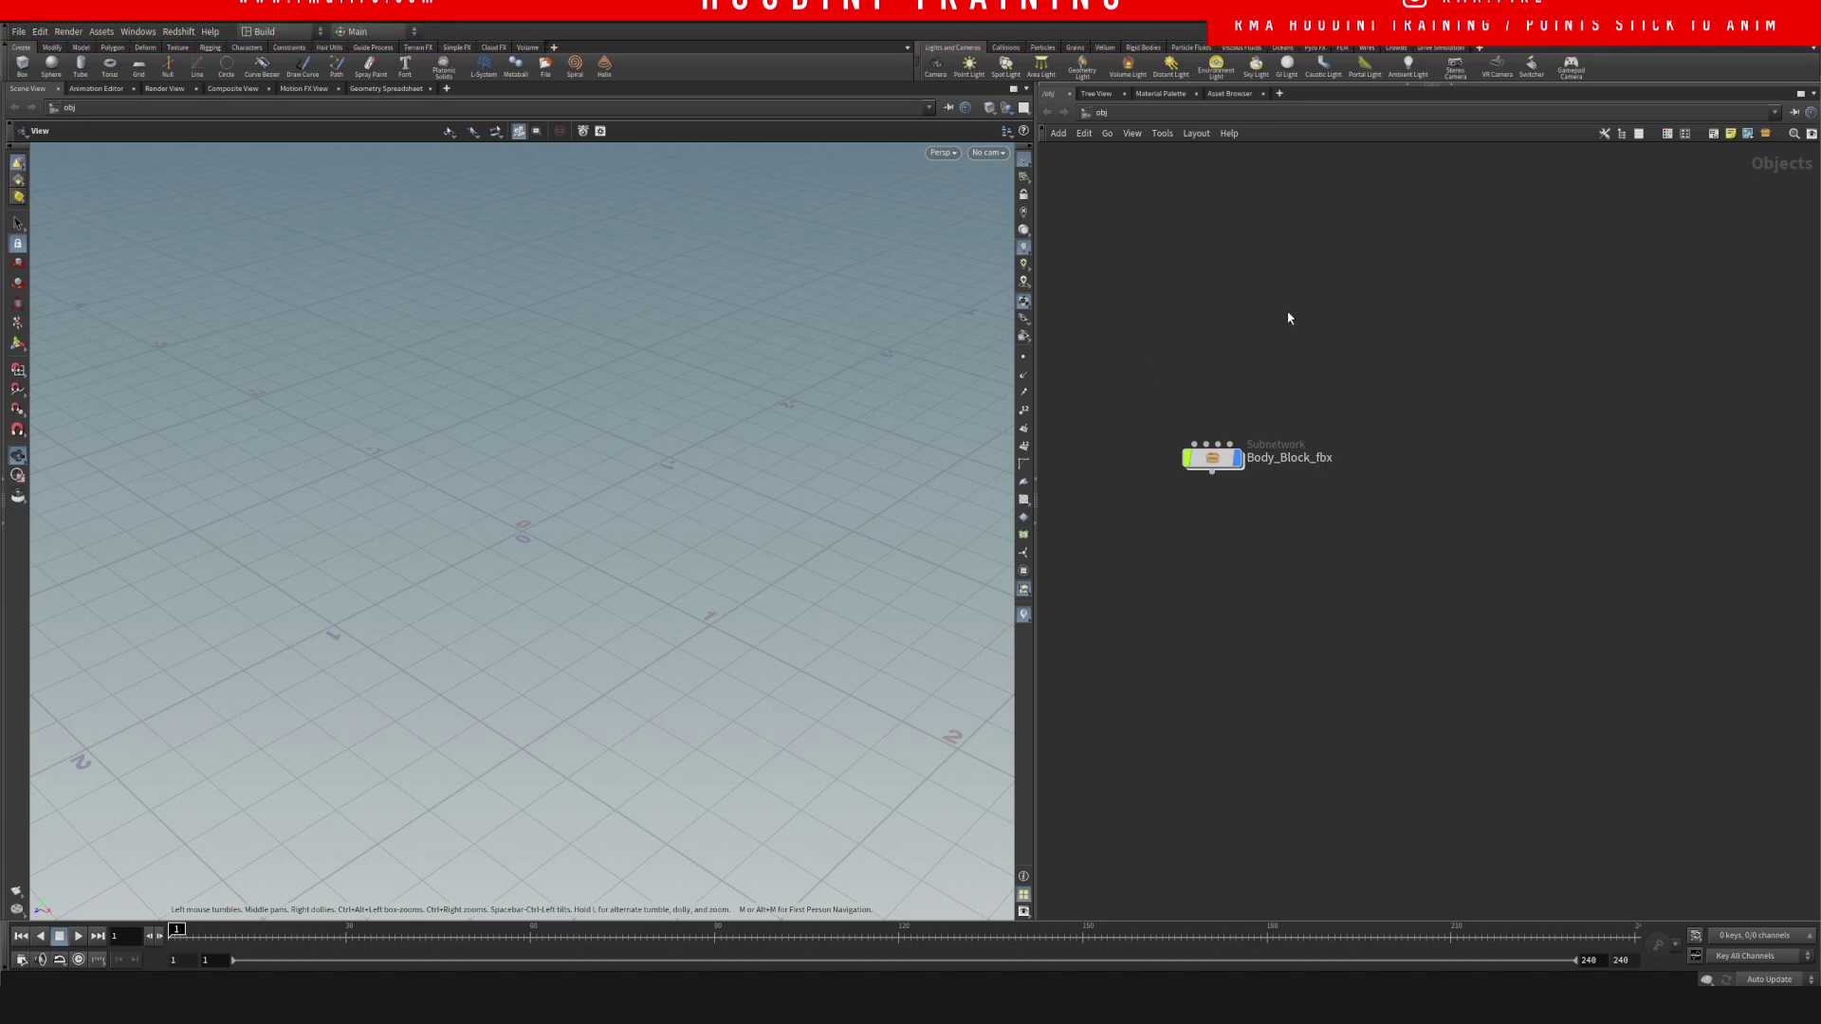
key("Tab")
type("nul")
key("Return")
left_click(1268, 361)
left_click(1266, 378)
left_click(1162, 446)
Show the null's parameters and set its Uniform Scale to .01
key("p")
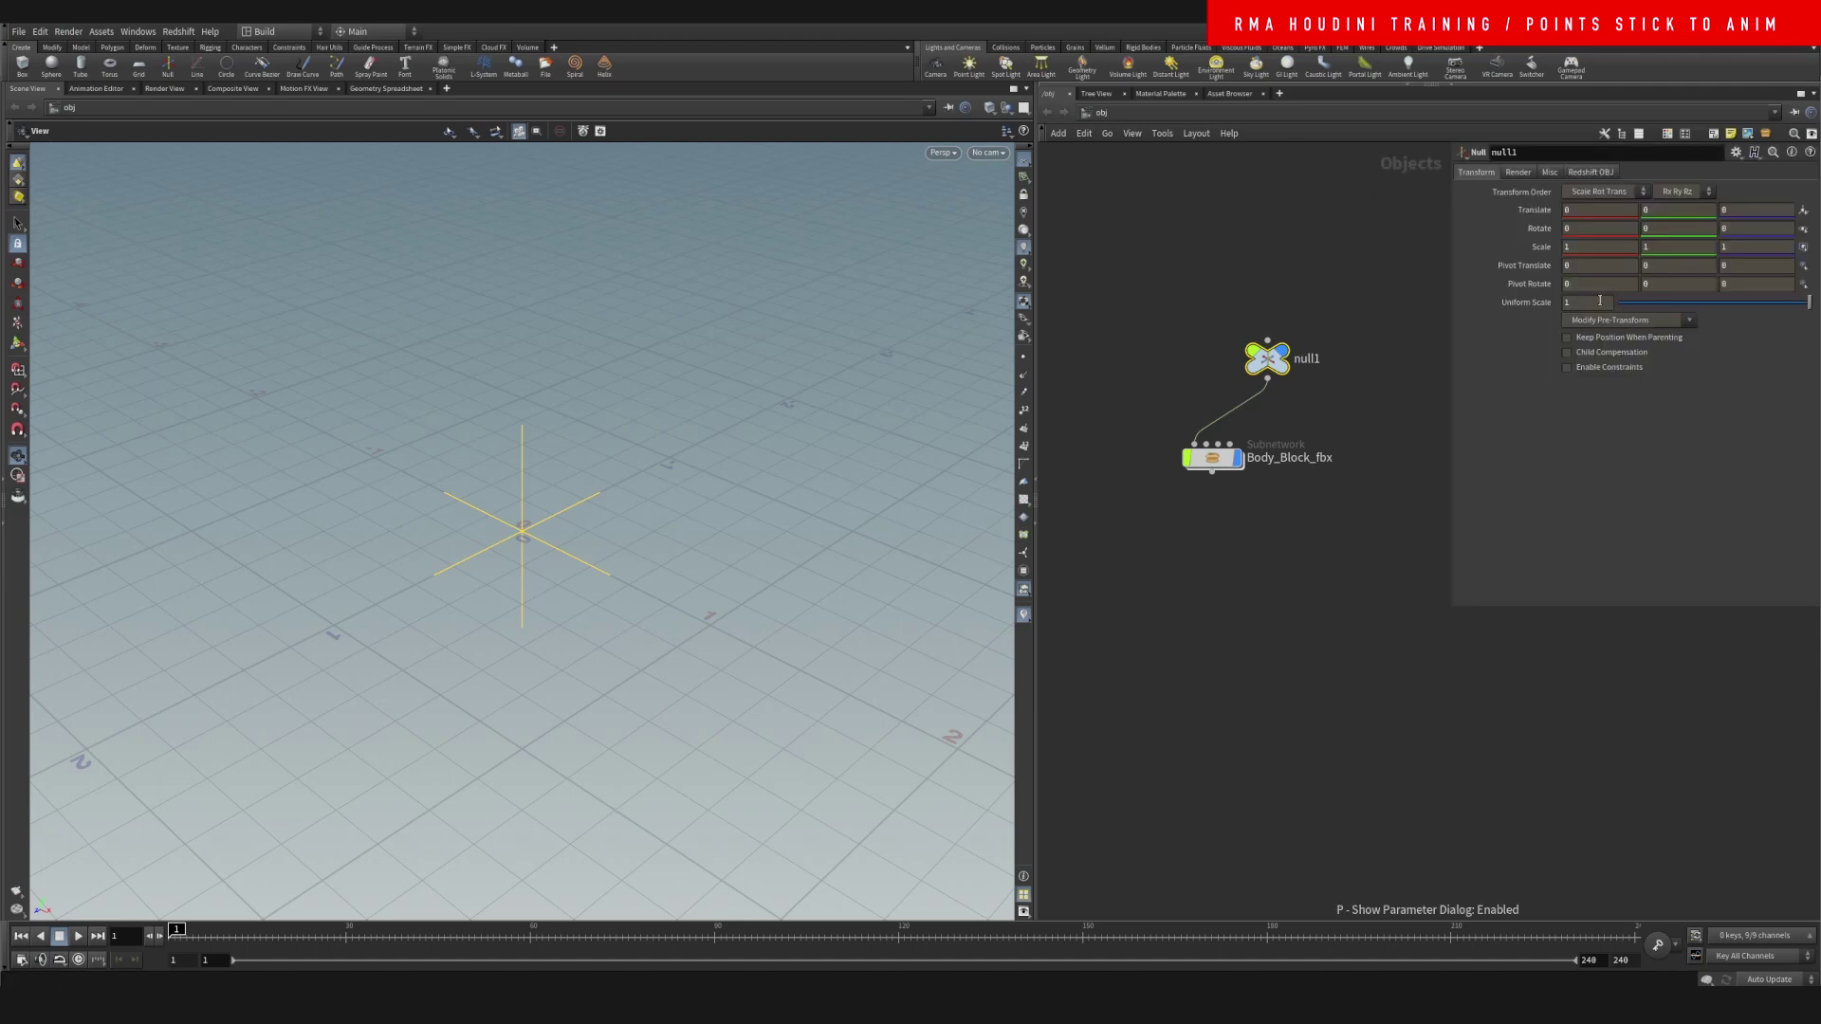
left_click_drag(1594, 303, 1375, 270)
type(".01")
key("Return")
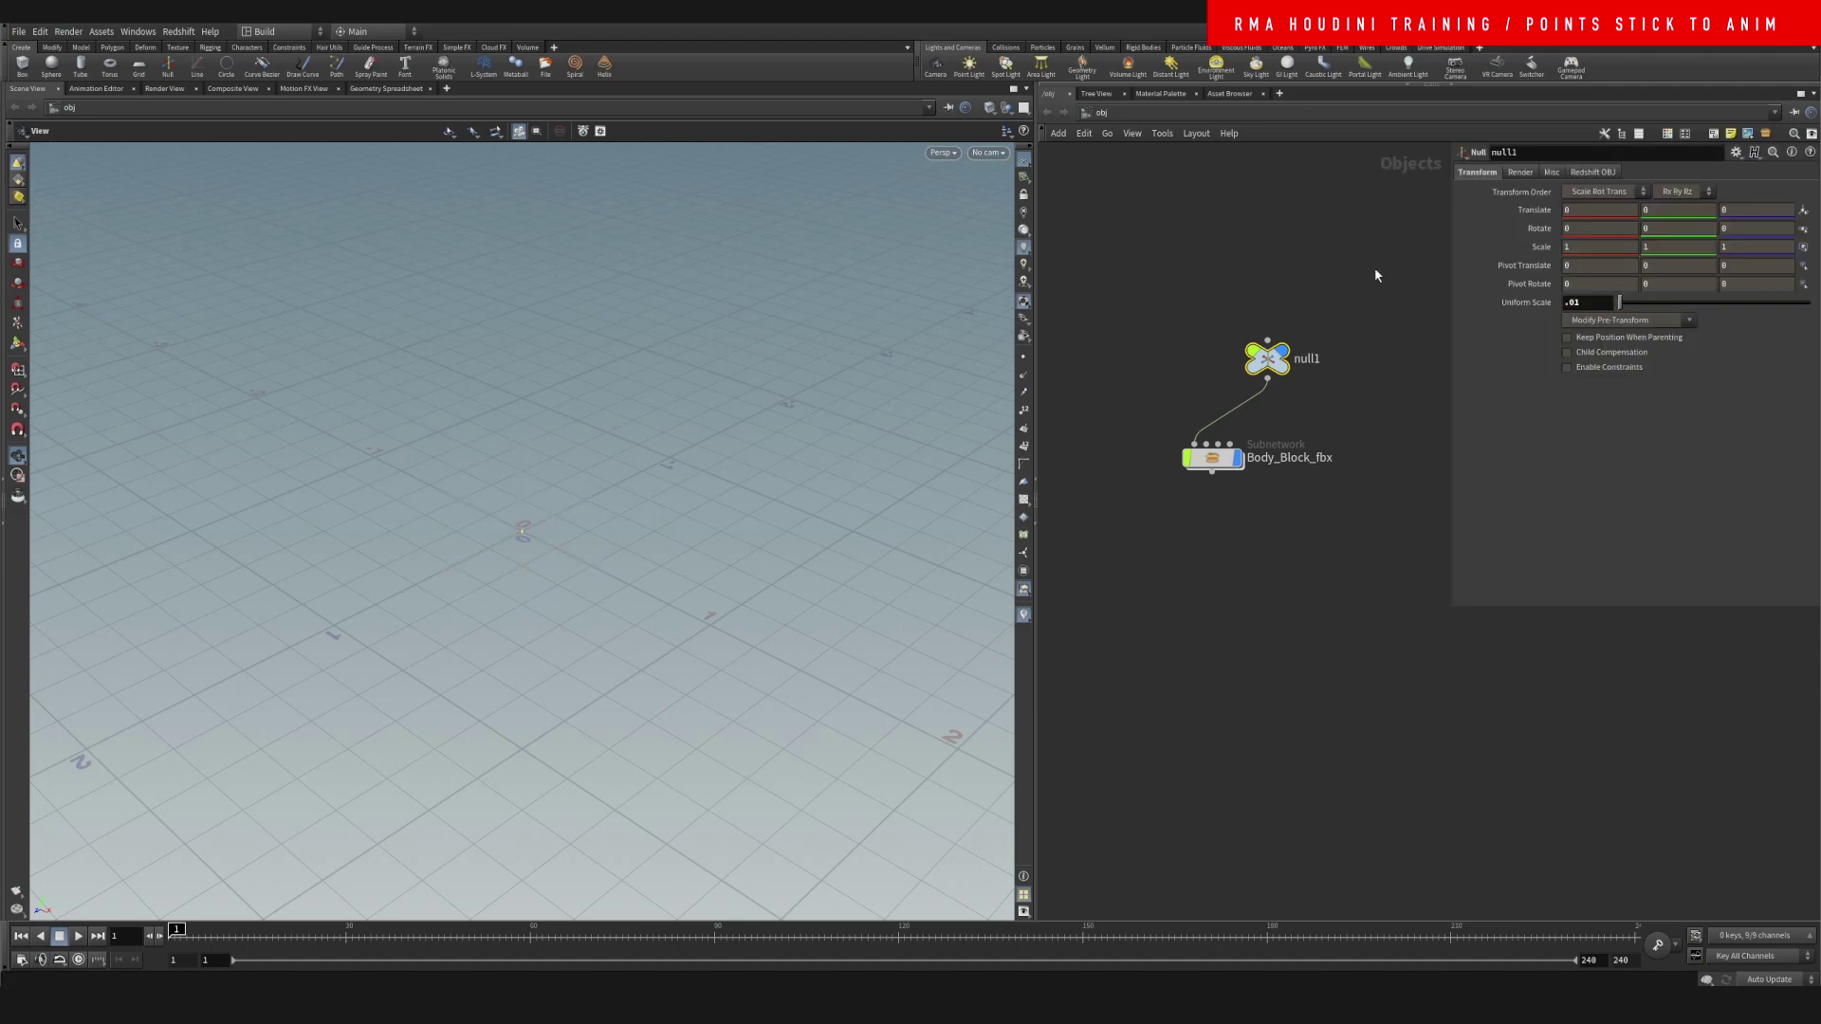
Frame the scaled null in the viewport and examine it at the scene origin
key("f")
mouse_move(579, 389)
right_mouse_down()
mouse_move(272, 674)
mouse_move(305, 547)
mouse_move(410, 480)
right_mouse_up()
middle_click_drag(617, 370, 519, 549)
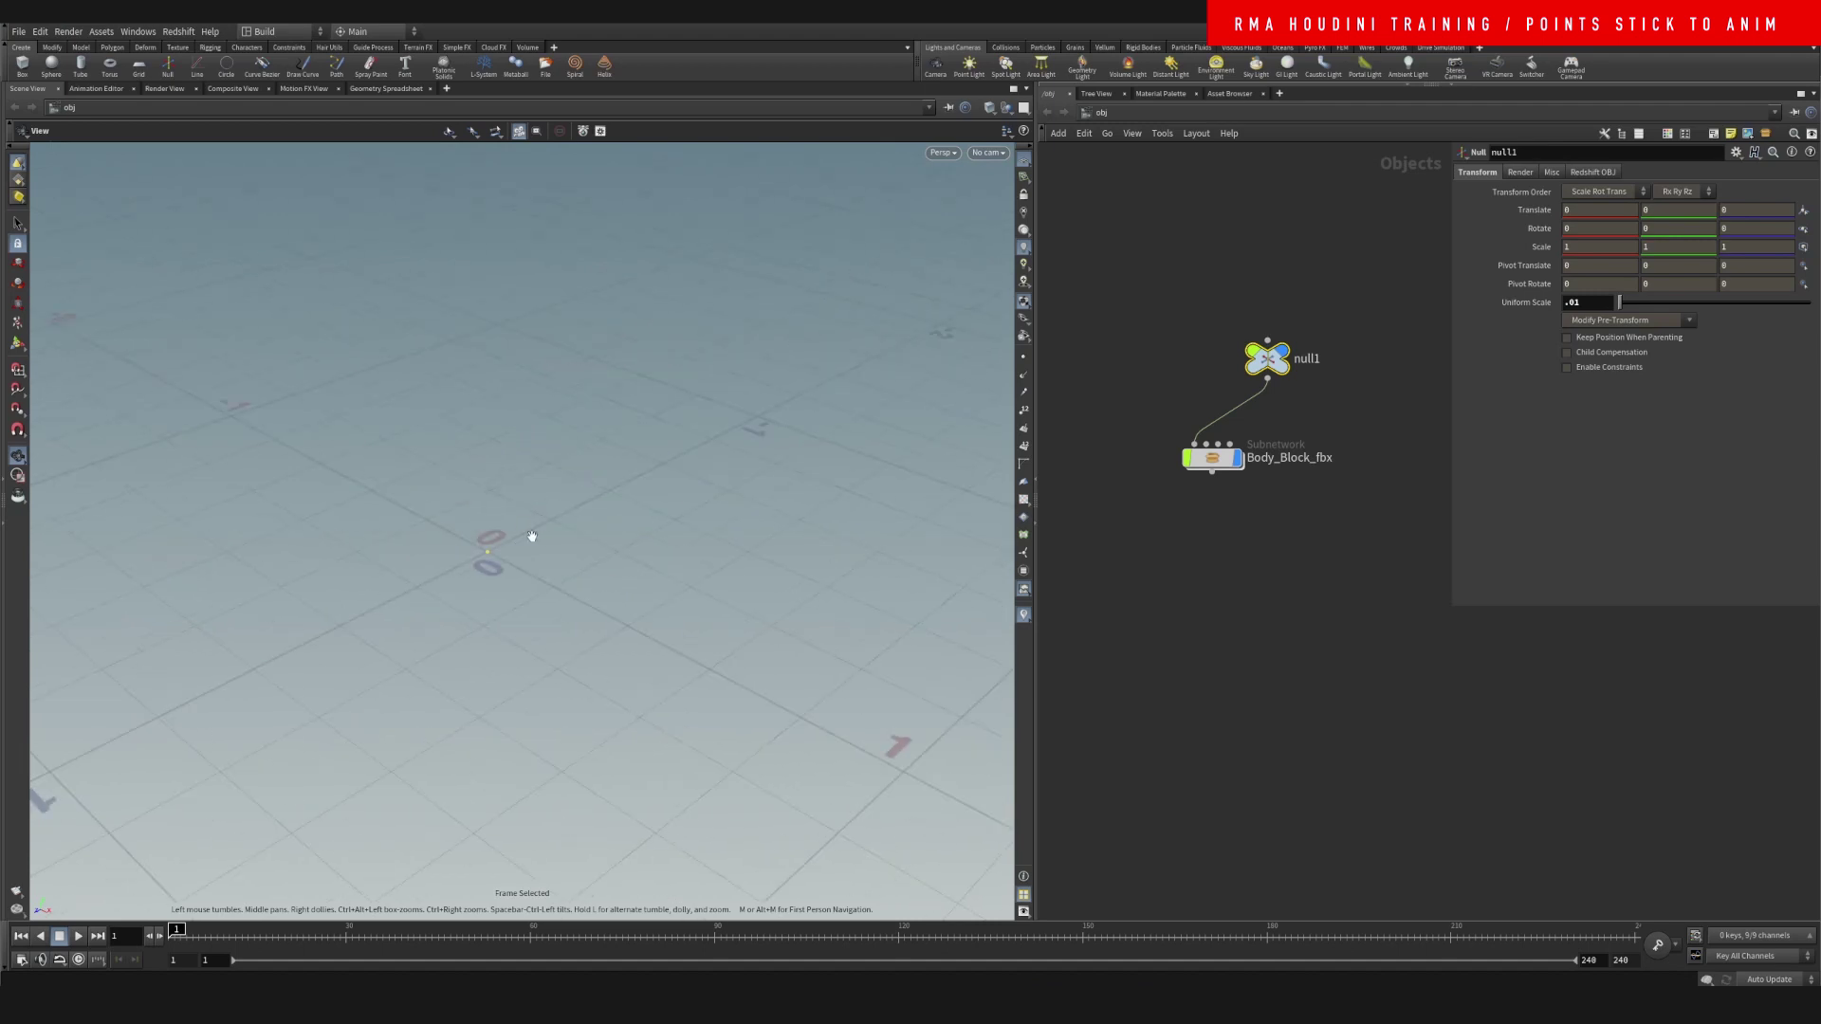
left_click_drag(519, 556, 553, 541)
right_click_drag(552, 541, 628, 482)
right_click_drag(451, 509, 199, 664)
key("f")
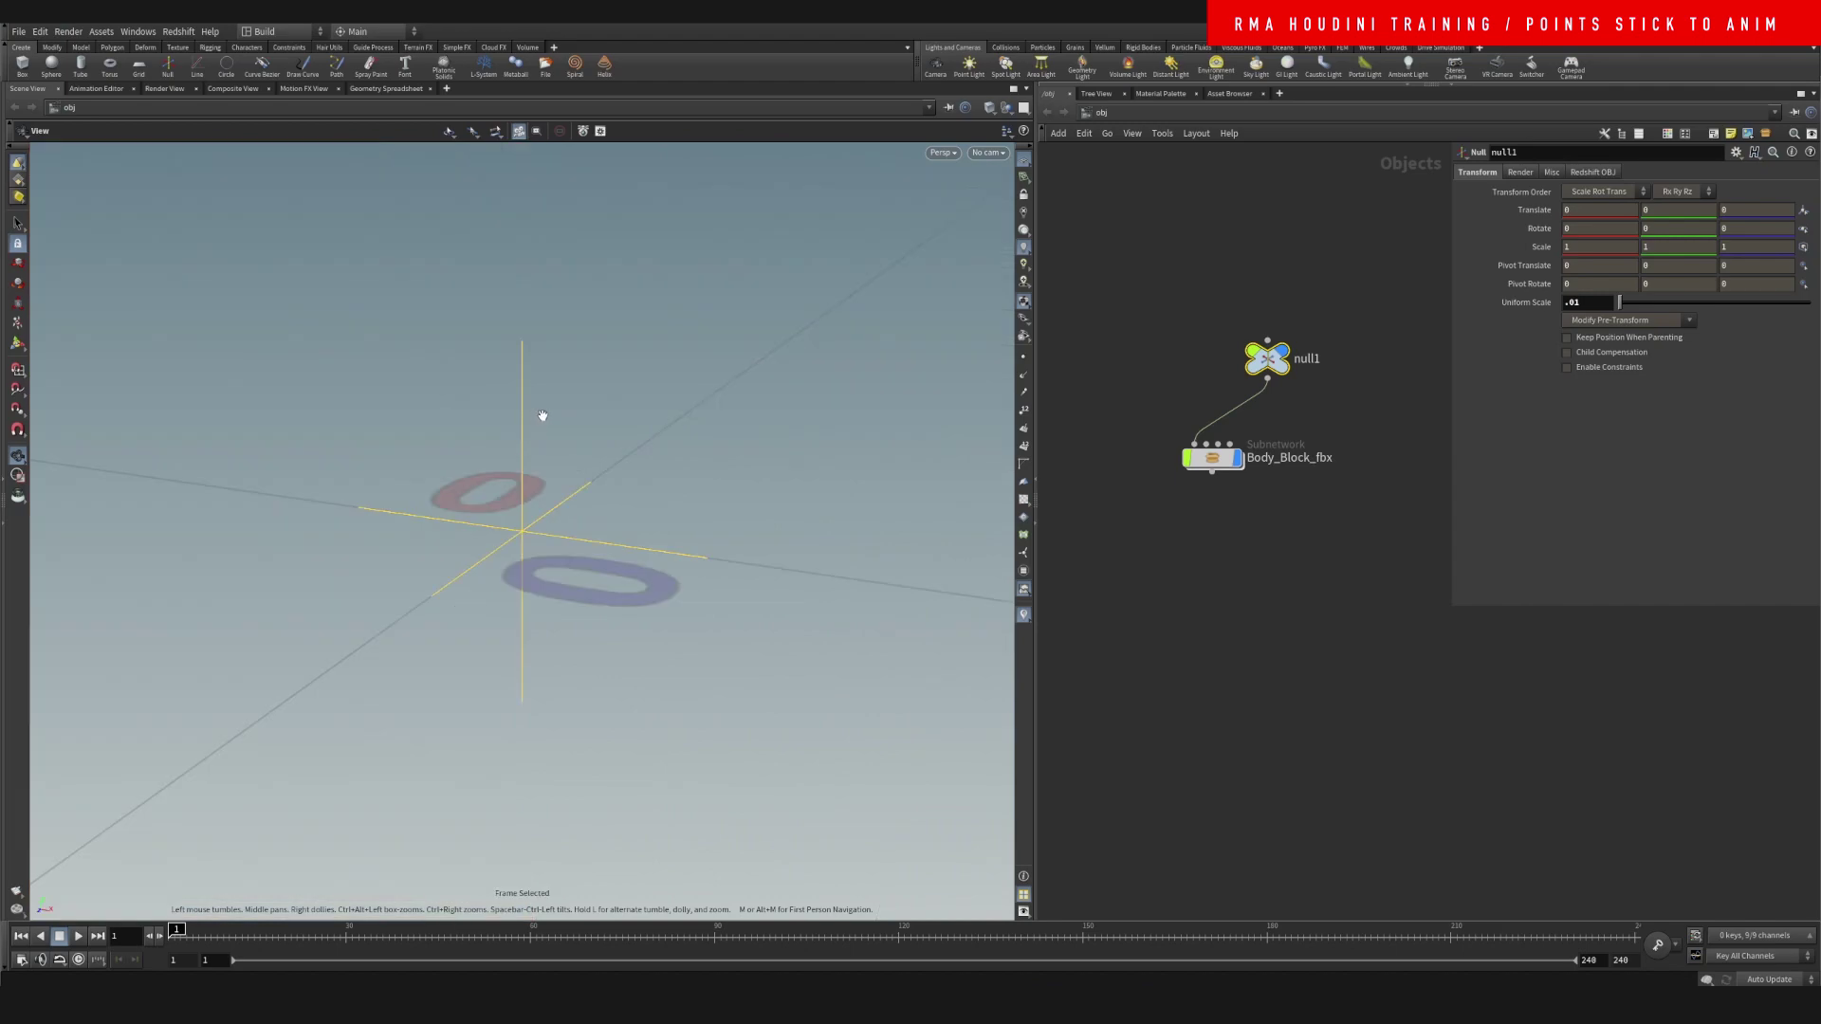
Select Body_Block_fbx, examine the framed character from the front and move the timeline to frame 3
left_click_drag(1113, 434, 1306, 501)
key("f")
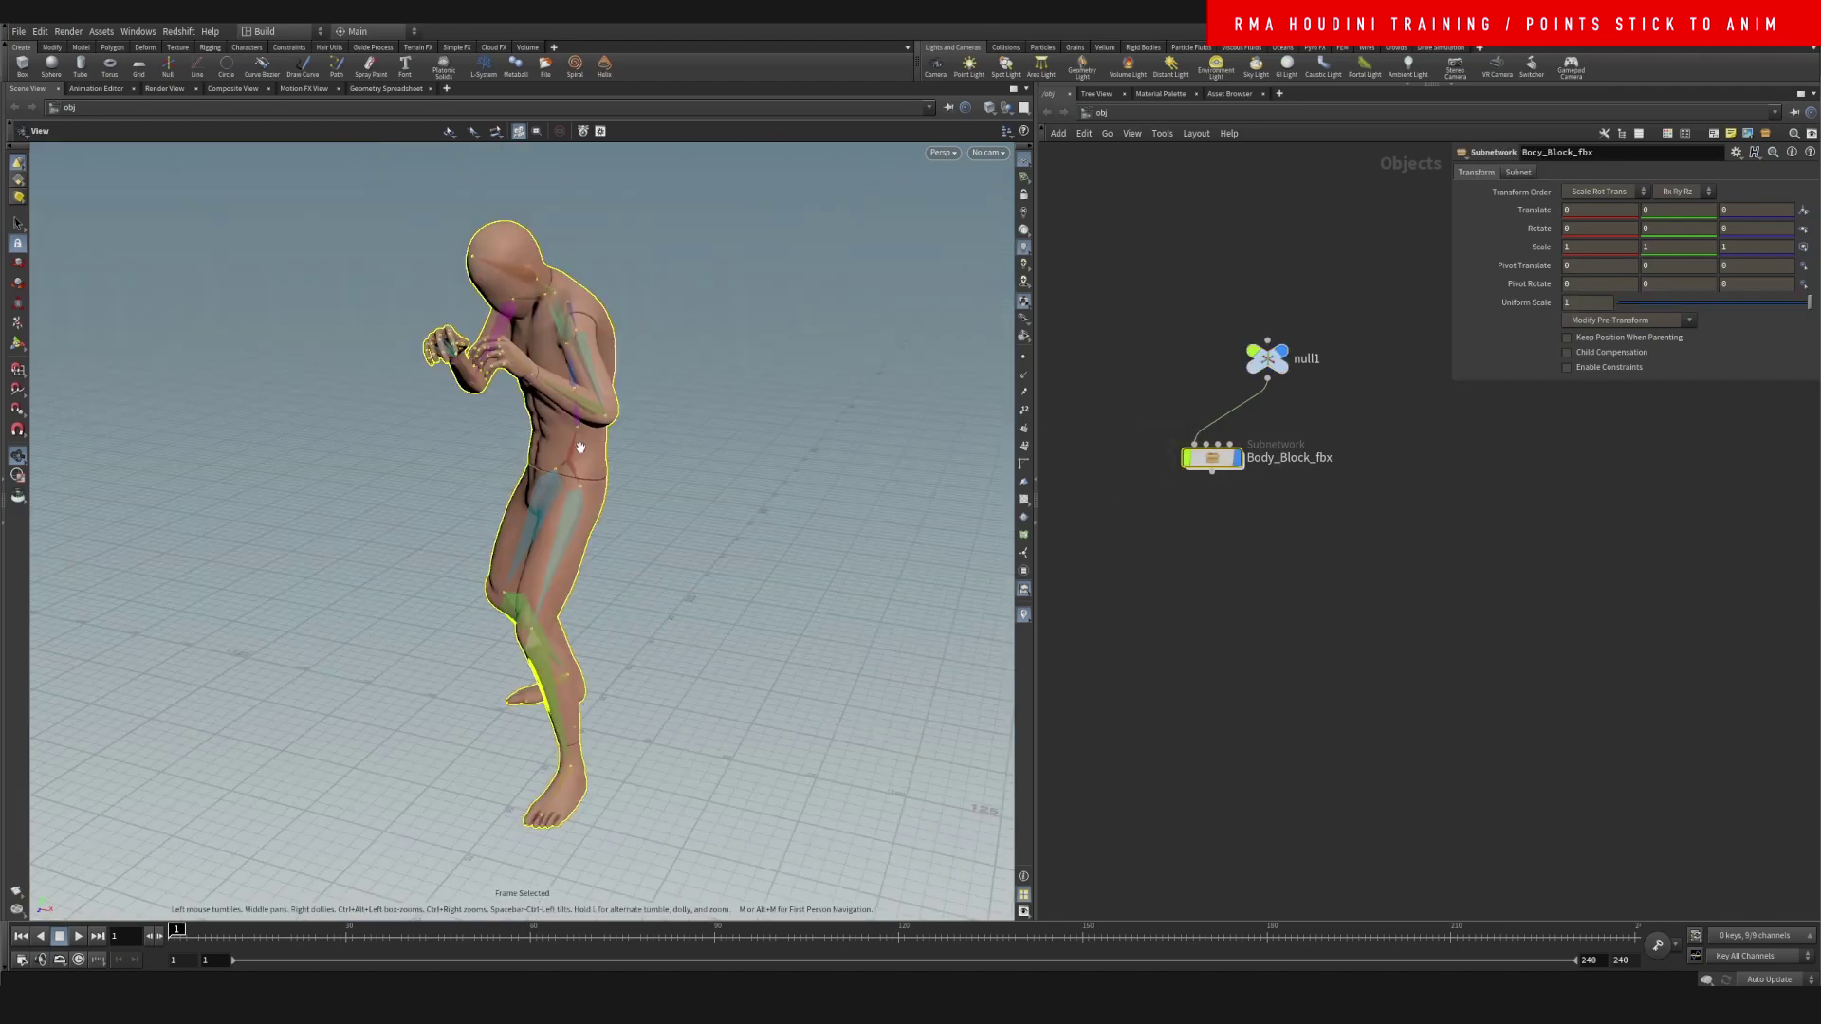
right_click_drag(601, 424, 376, 577)
left_click_drag(582, 459, 721, 444)
scroll(721, 444, "up", 2)
mouse_move(180, 931)
left_mouse_down()
mouse_move(692, 929)
mouse_move(180, 896)
left_mouse_up()
Look inside the Body_Block_fbx subnetwork, widen the network editor and return to the object level
middle_click_drag(1328, 651, 1246, 648)
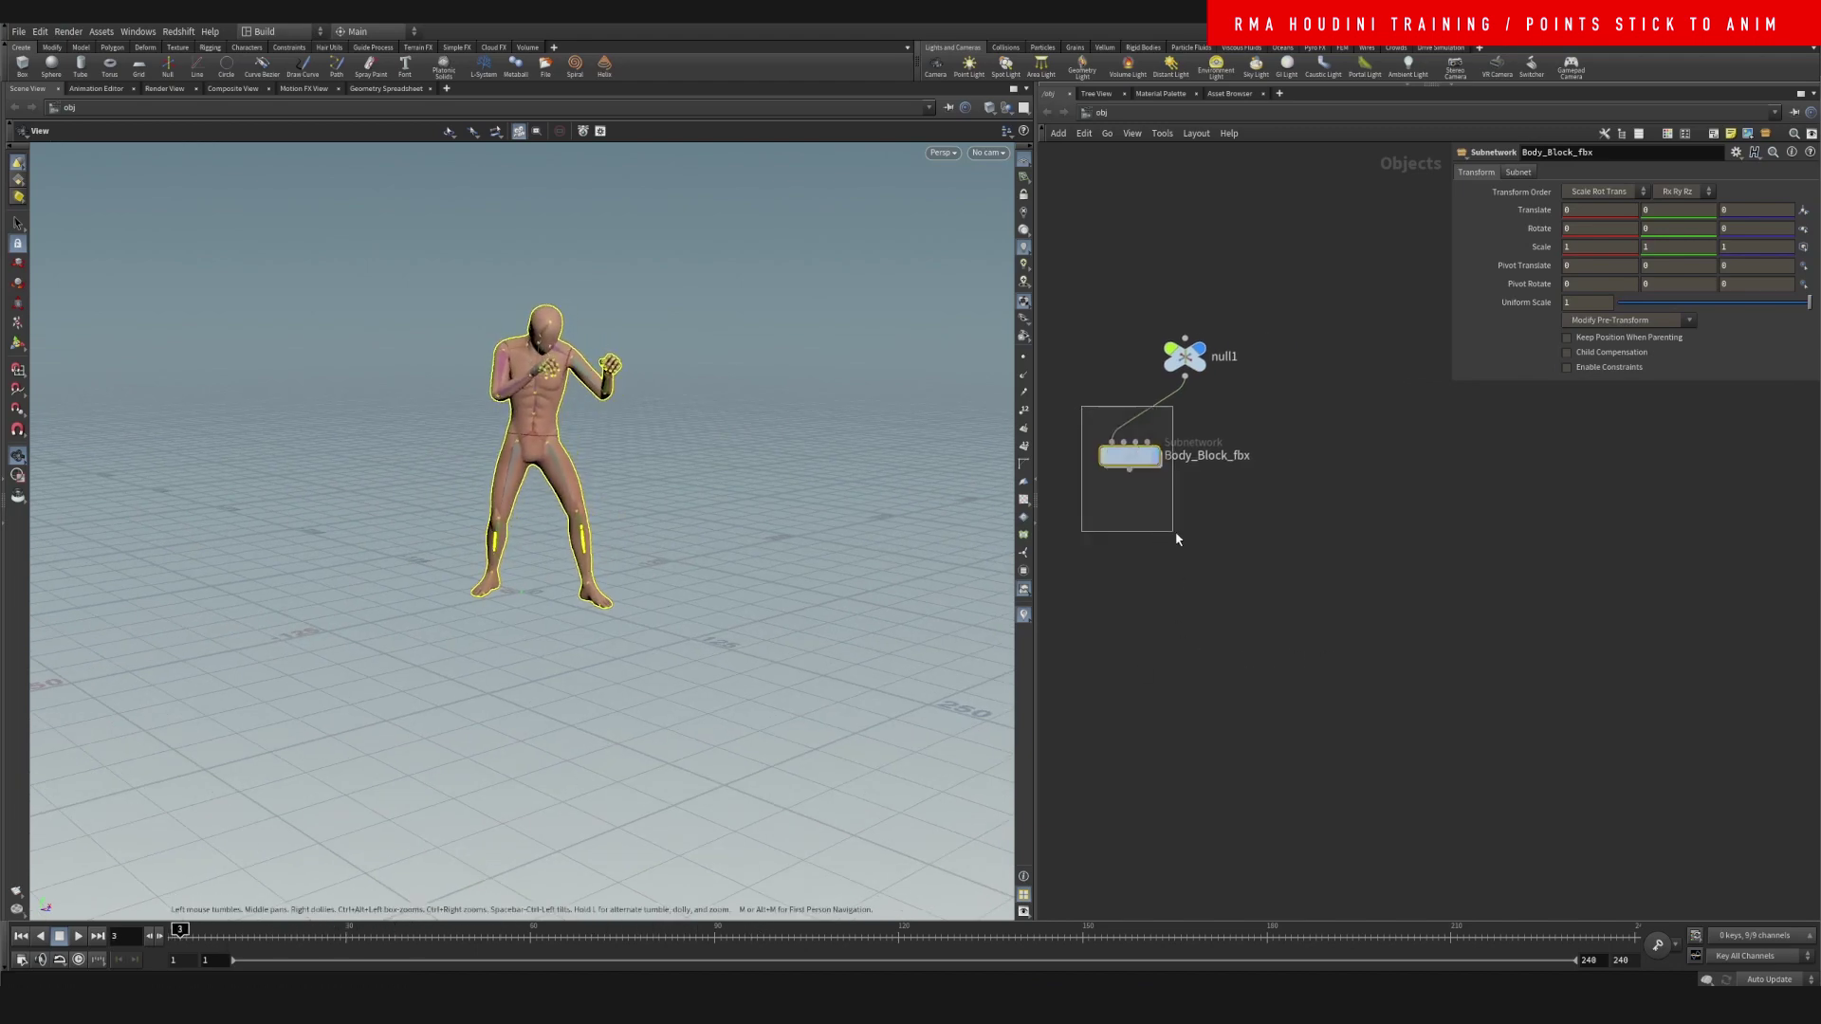
double_click(1129, 455)
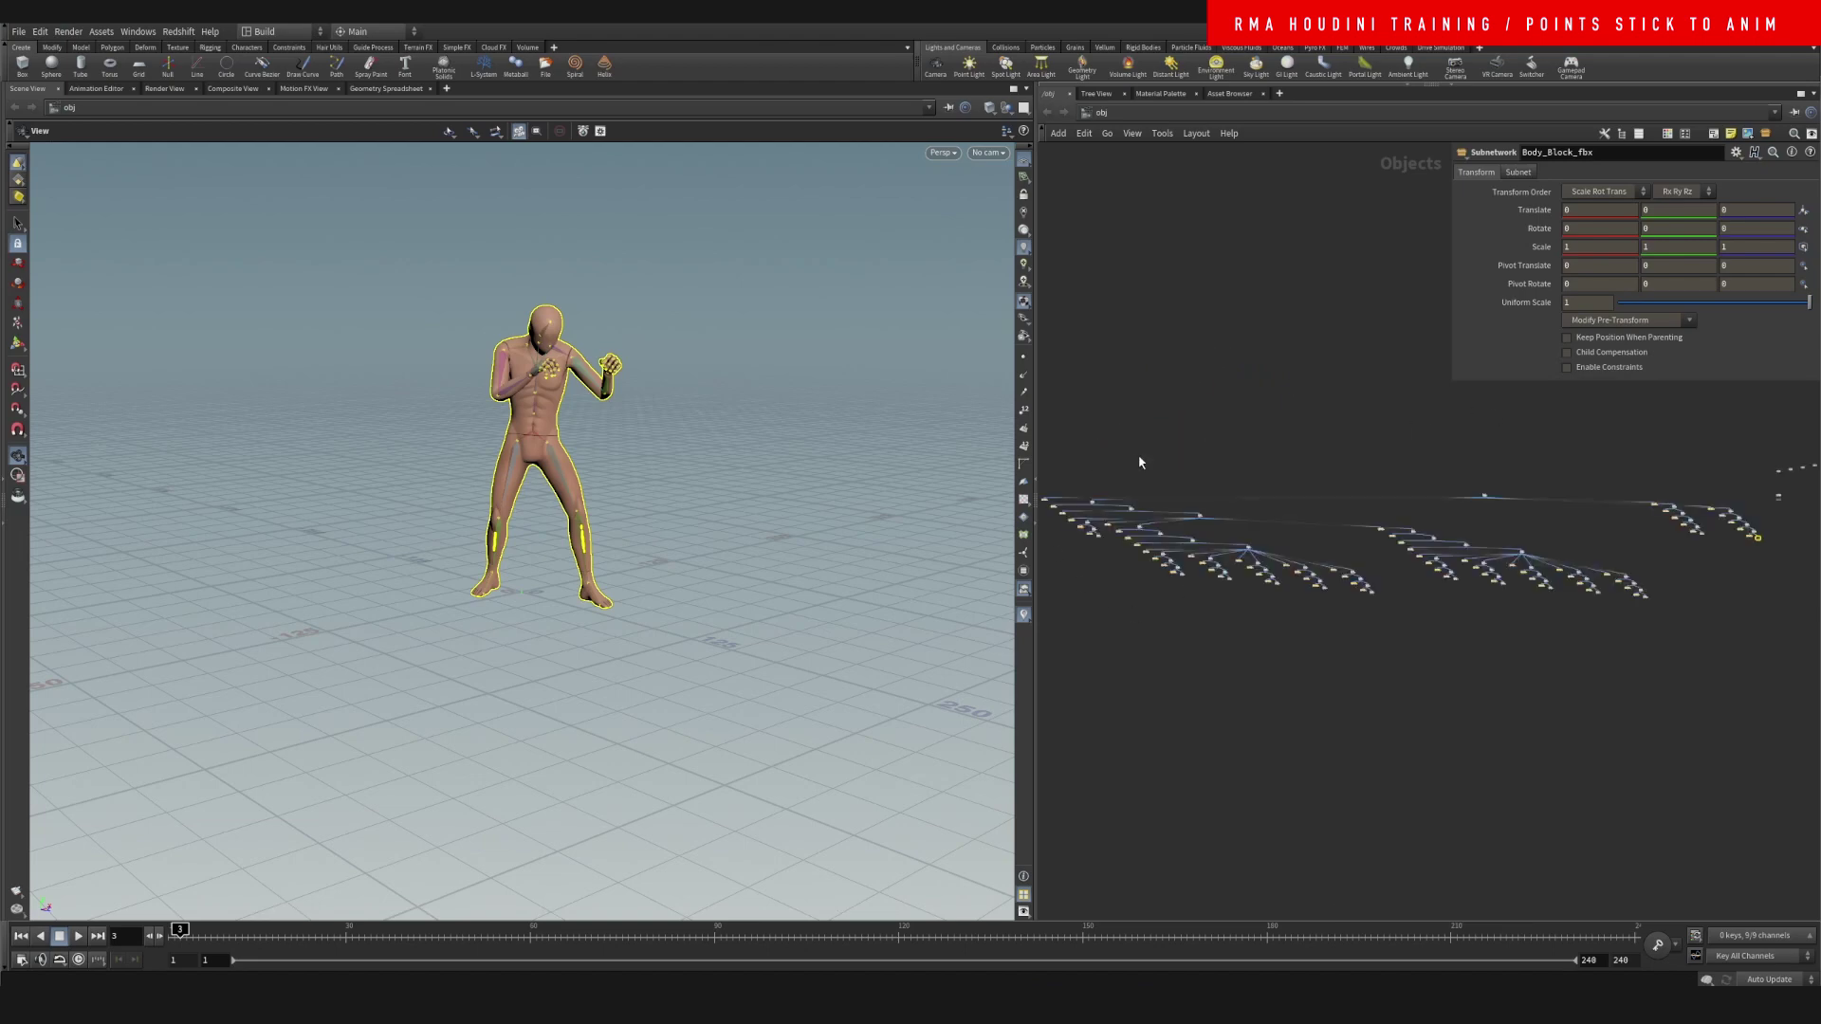
right_click_drag(1176, 403, 1133, 422)
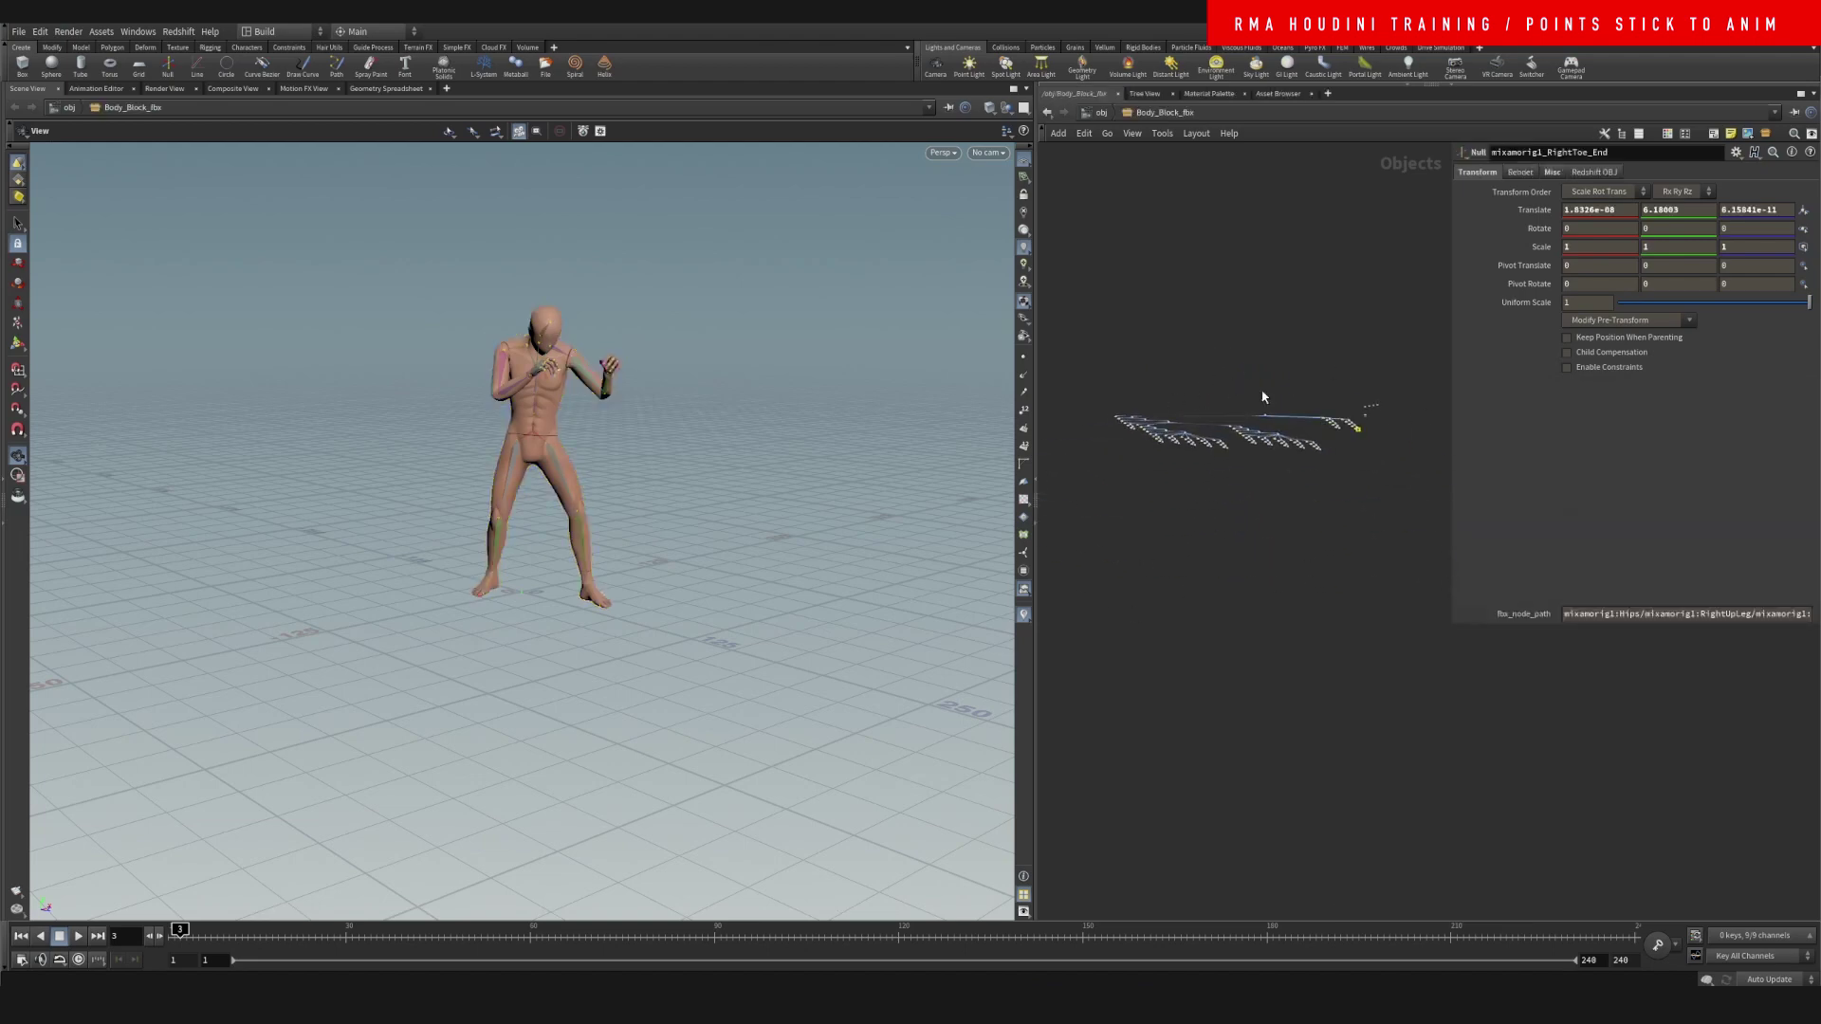
left_click_drag(1036, 327, 755, 327)
left_click(817, 114)
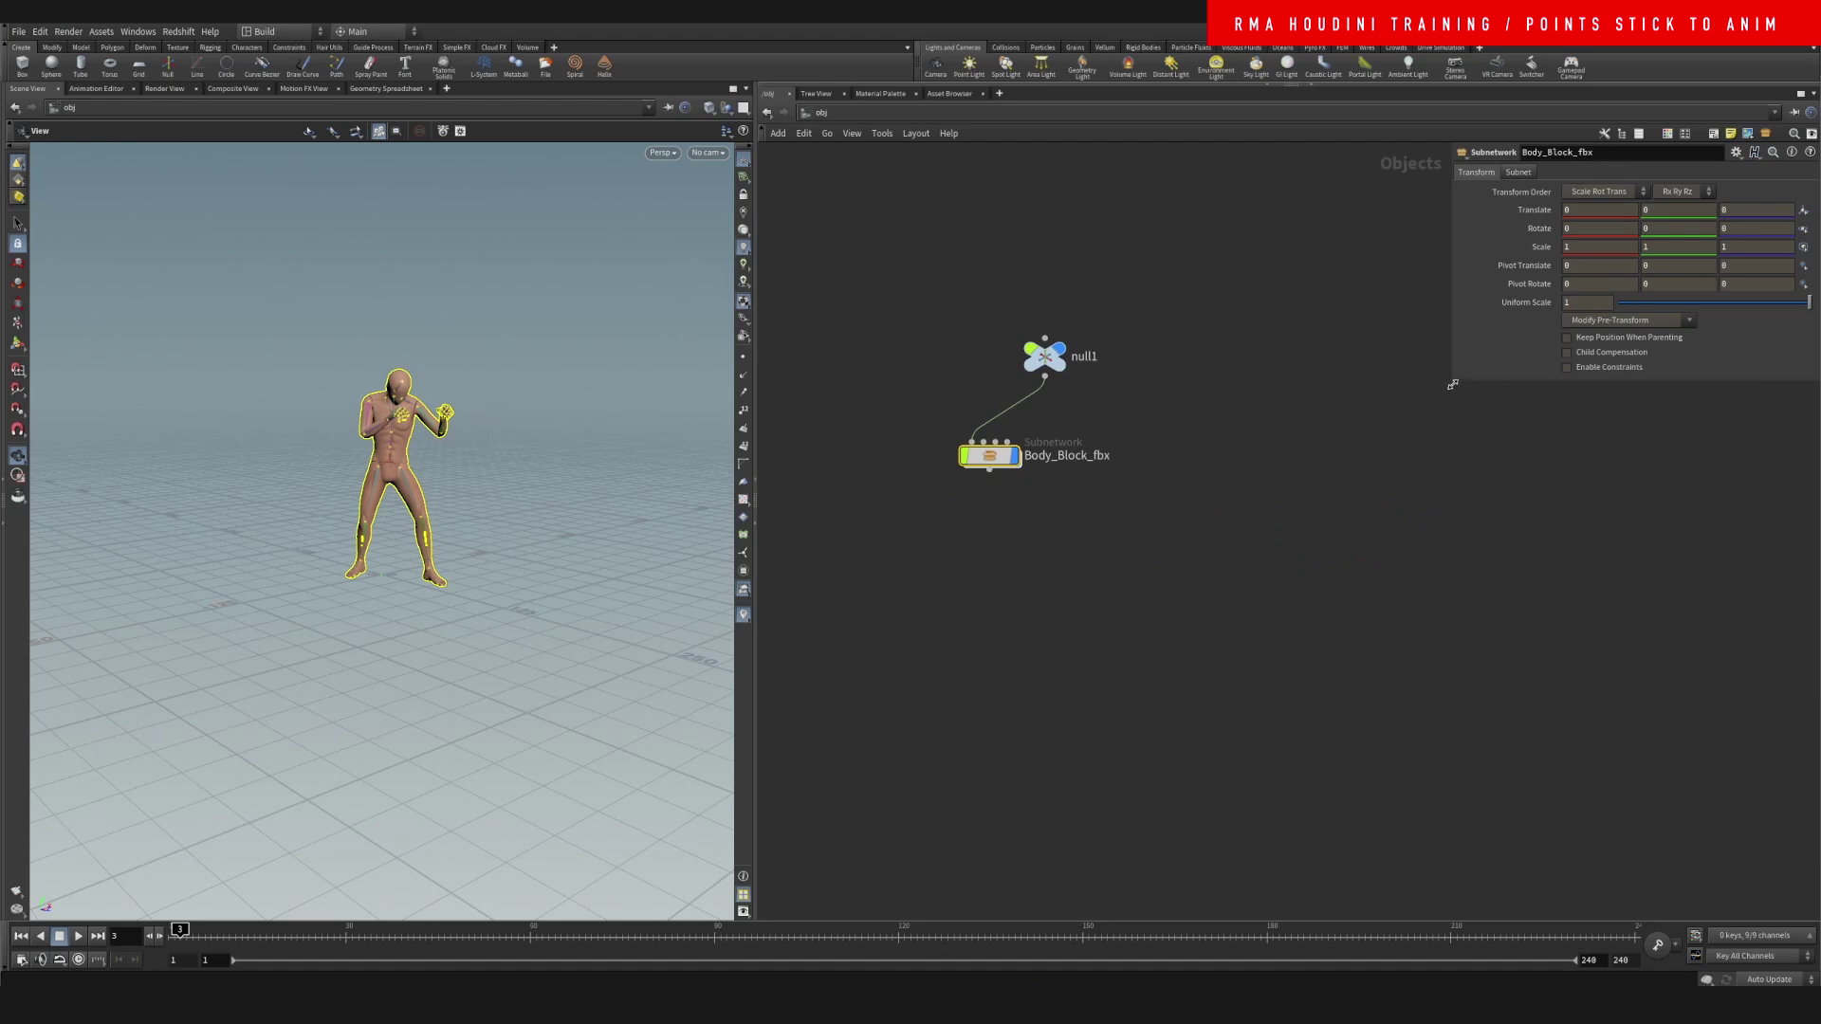
Enlarge the parameter display and check the Subnet and Transform parameters of Body_Block_fbx
left_click_drag(1452, 384, 1320, 626)
left_click(1387, 174)
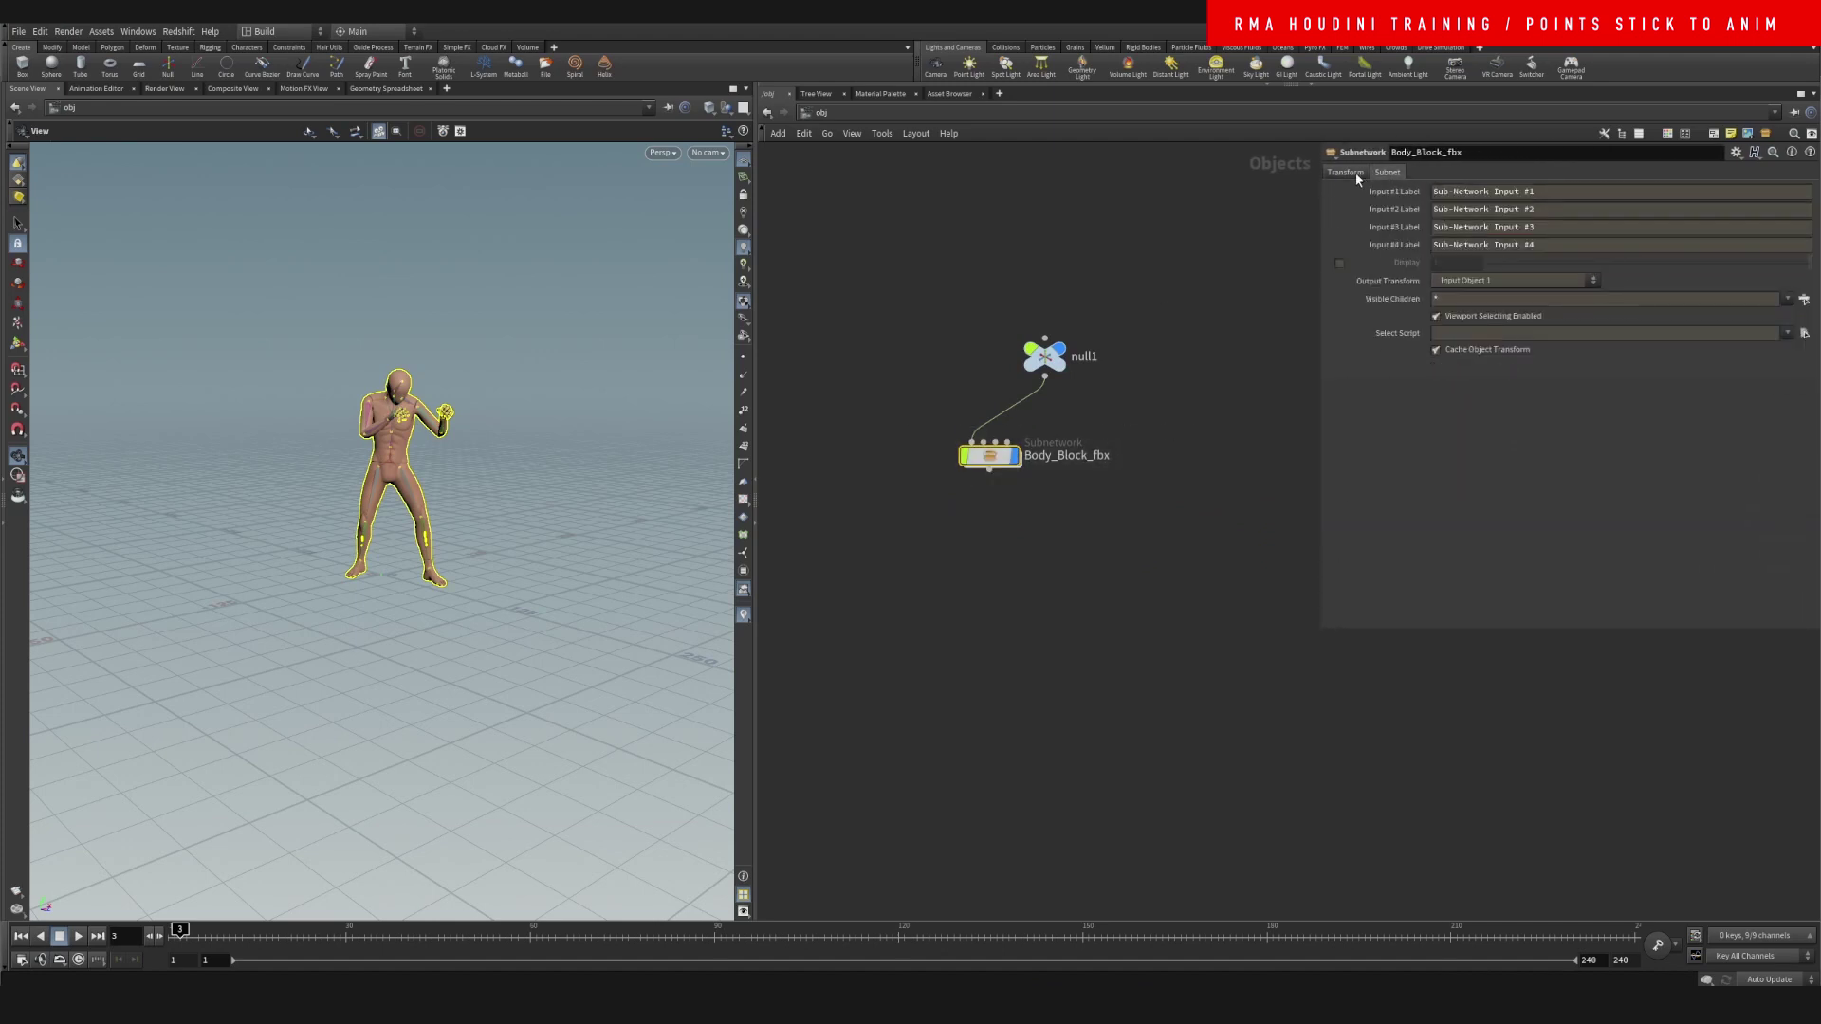
left_click(1354, 174)
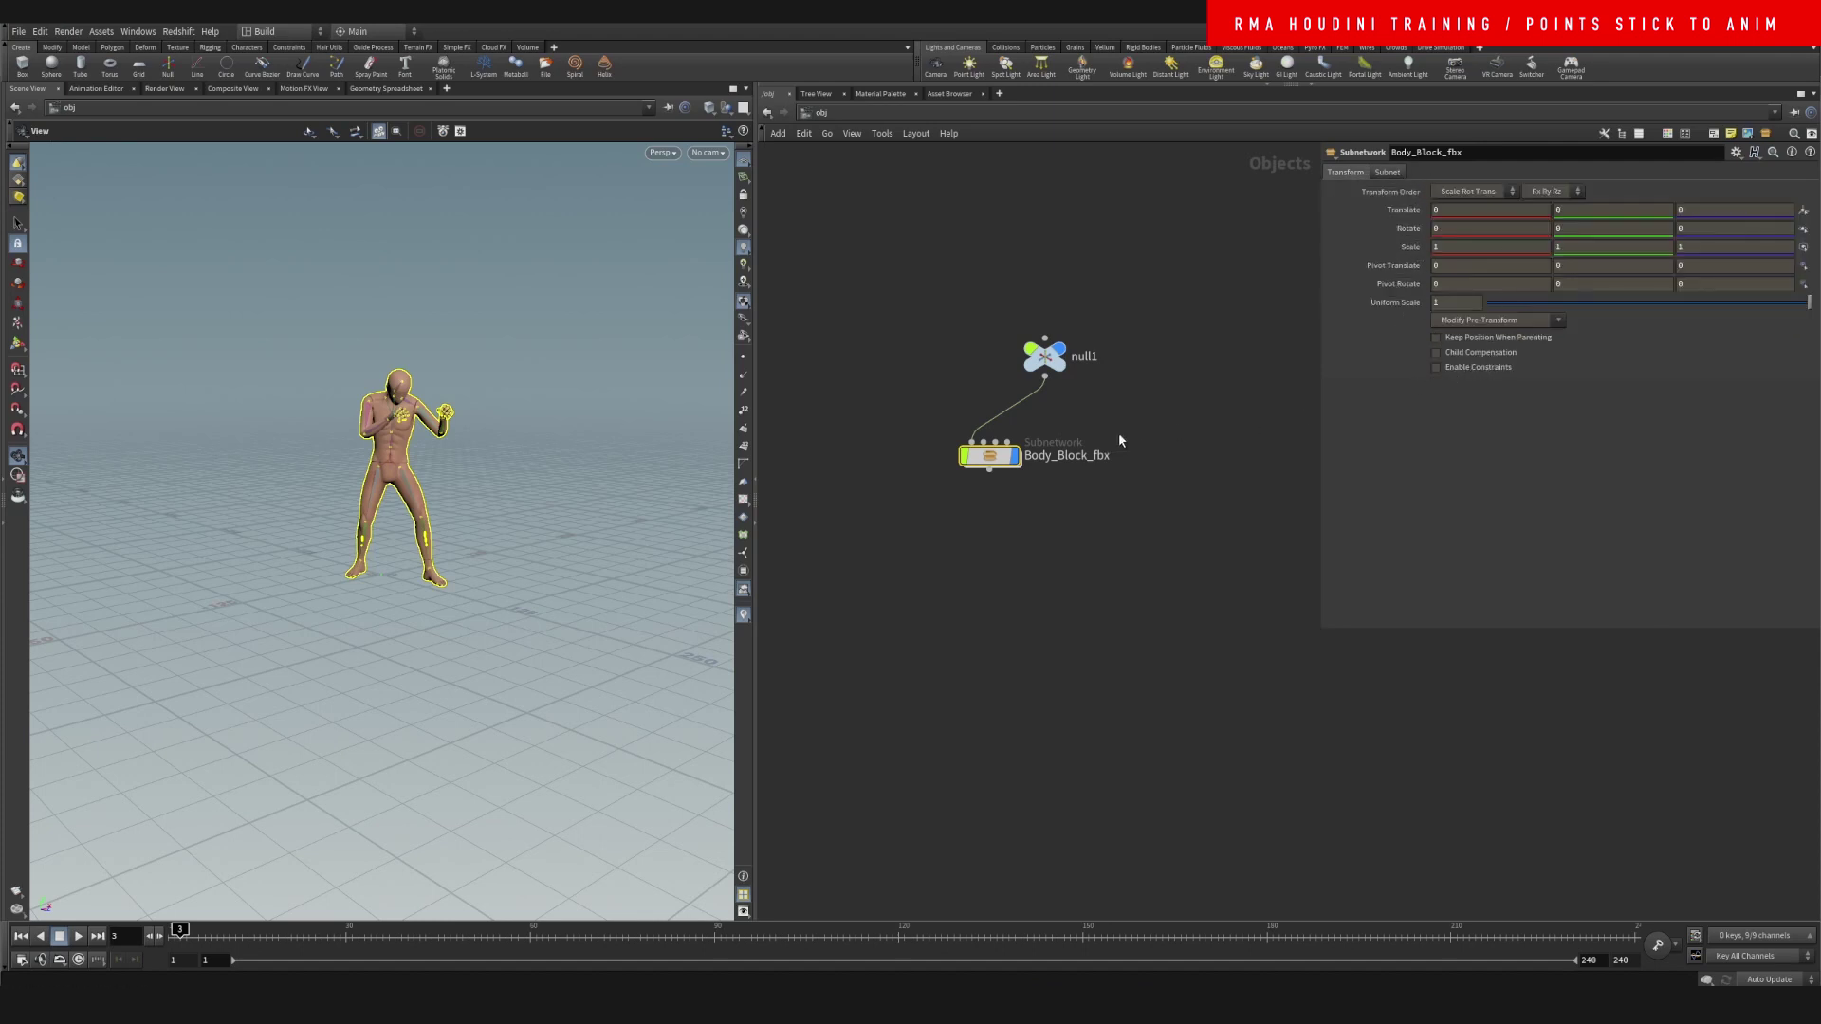
Examine the rig and geometry nodes inside the Body_Block_fbx subnetwork, and return to the object level
double_click(989, 456)
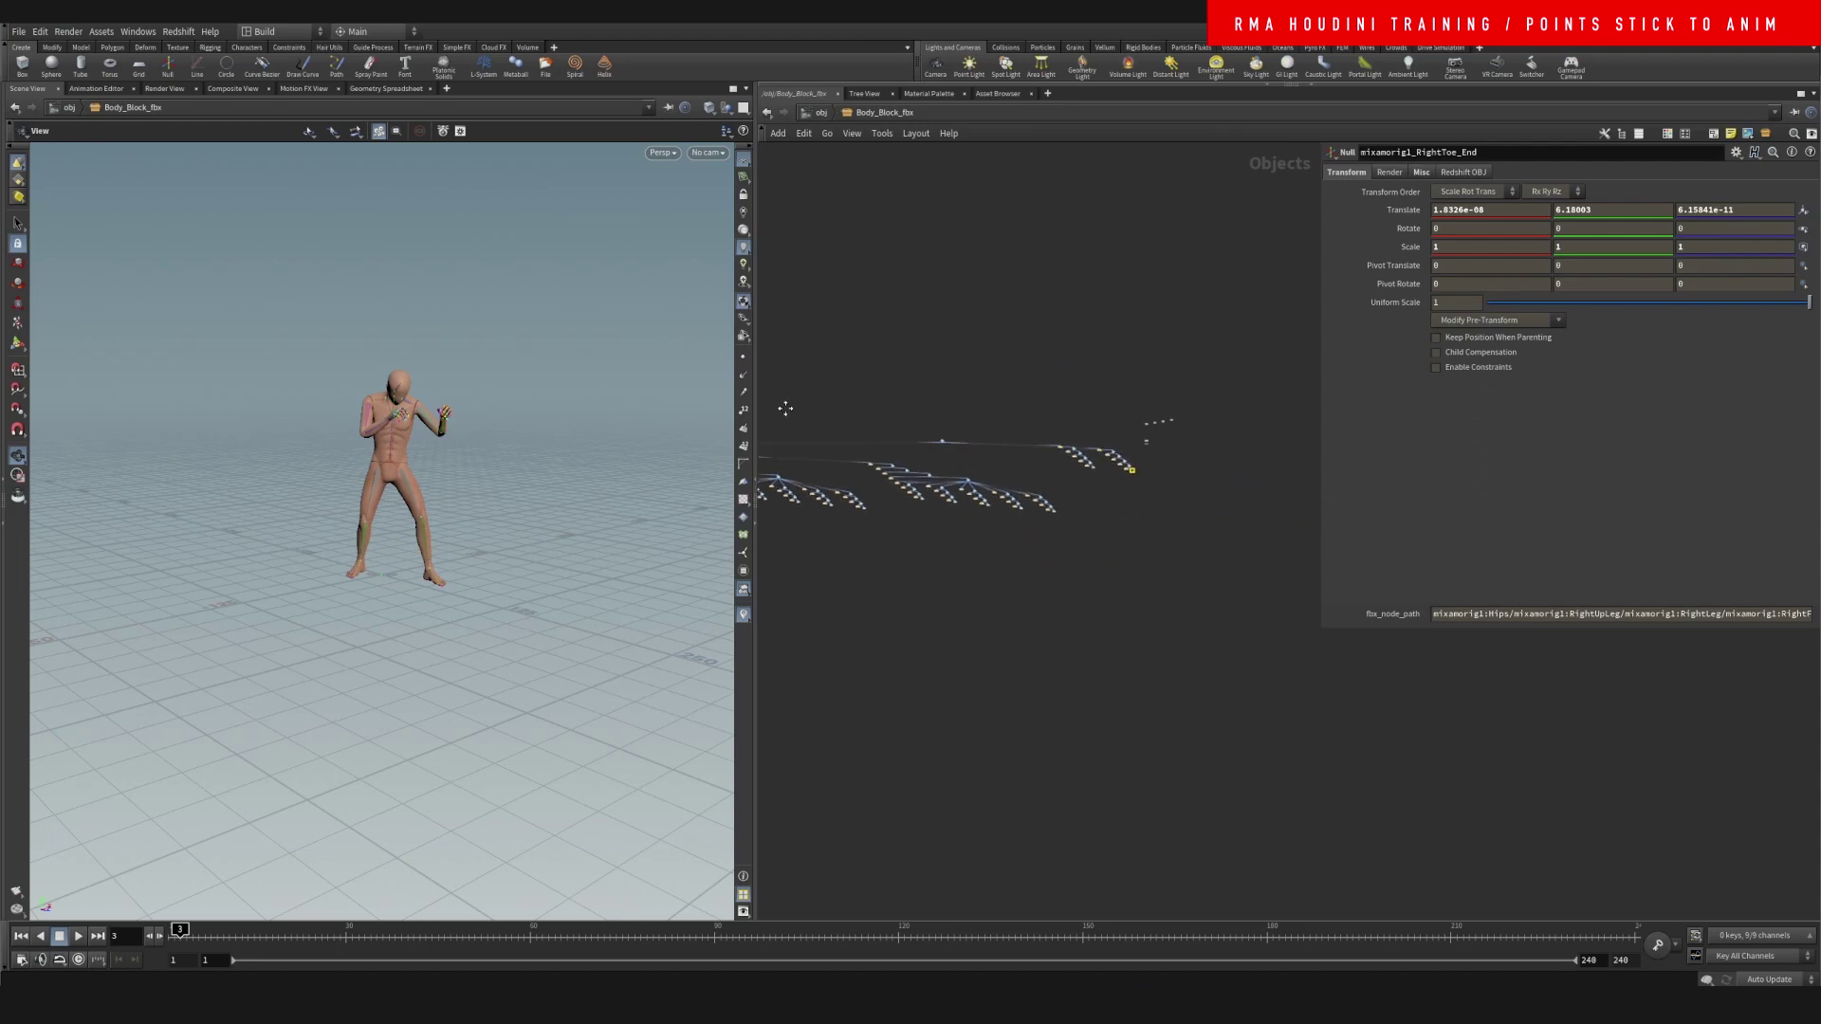
scroll(929, 414, "up", 8)
scroll(939, 515, "up", 3)
middle_click_drag(912, 688, 955, 308)
scroll(1007, 527, "down", 4)
middle_click_drag(937, 623, 1268, 310)
middle_click_drag(1014, 654, 1037, 597)
scroll(1039, 464, "down", 2)
left_click(821, 112)
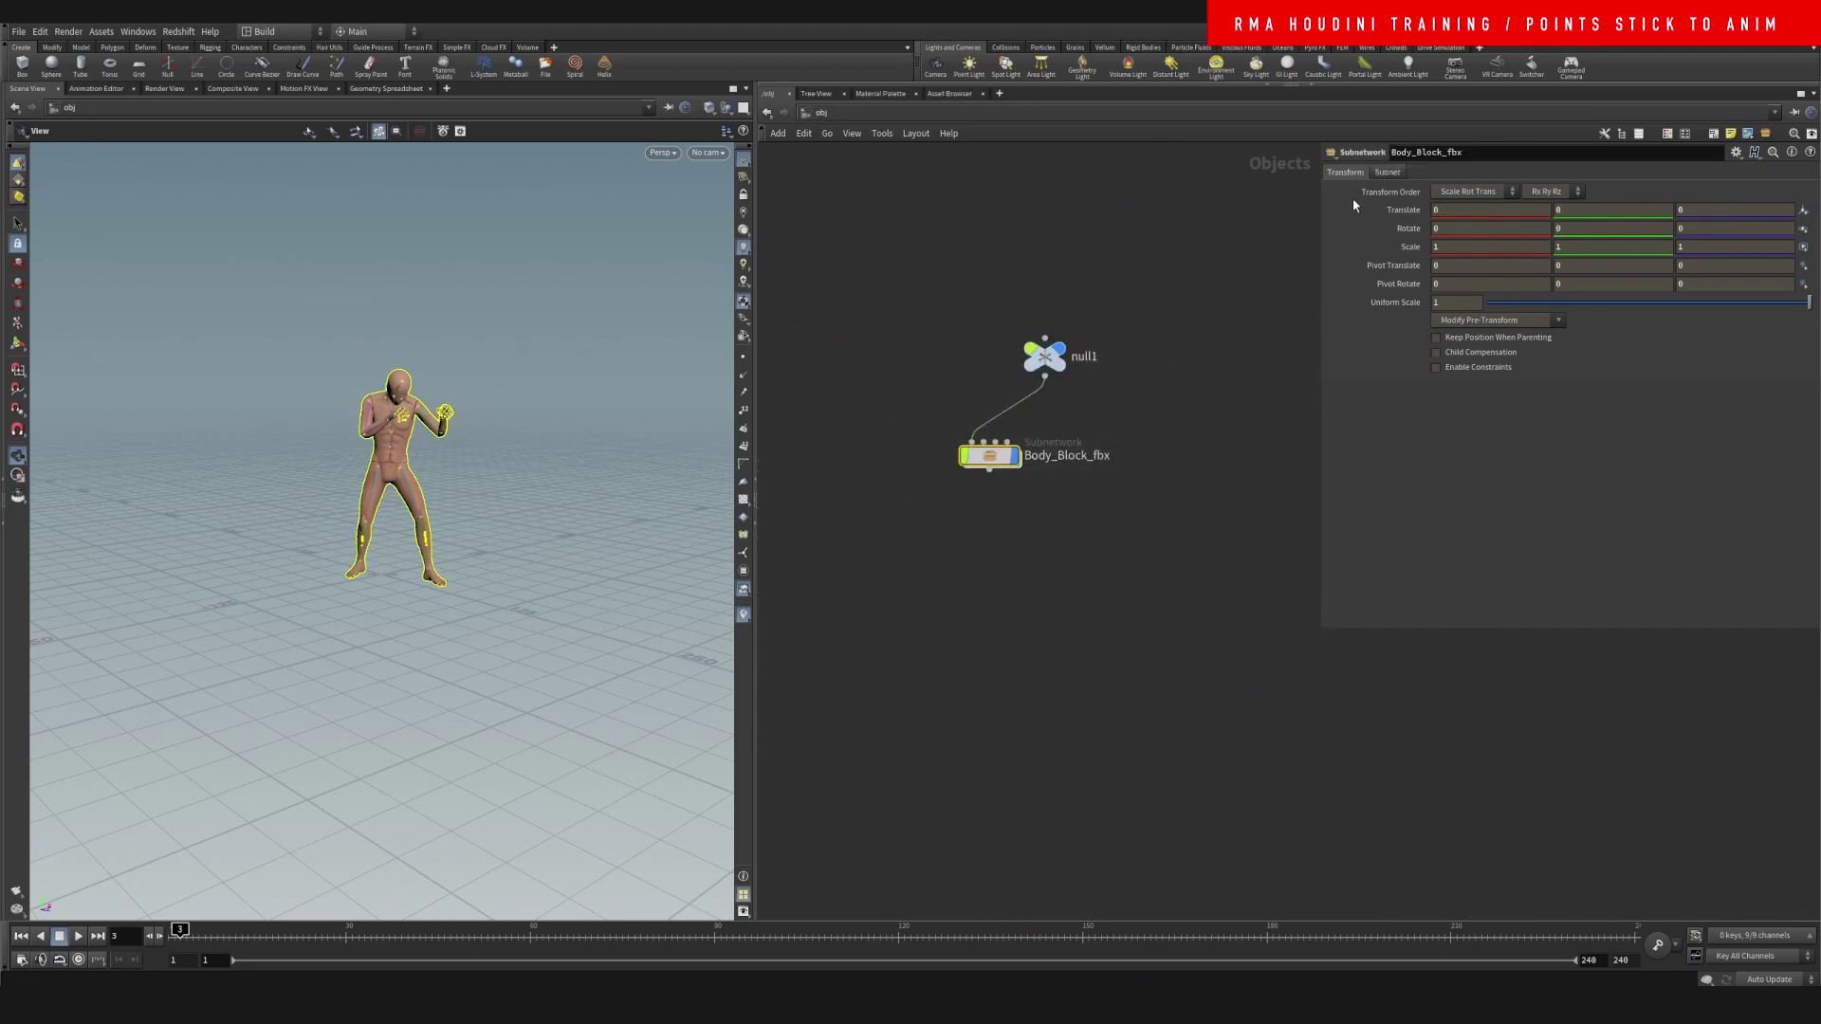
Review the Output Transform choices in the Body_Block_fbx subnet parameters without changing the selection
left_click(1387, 173)
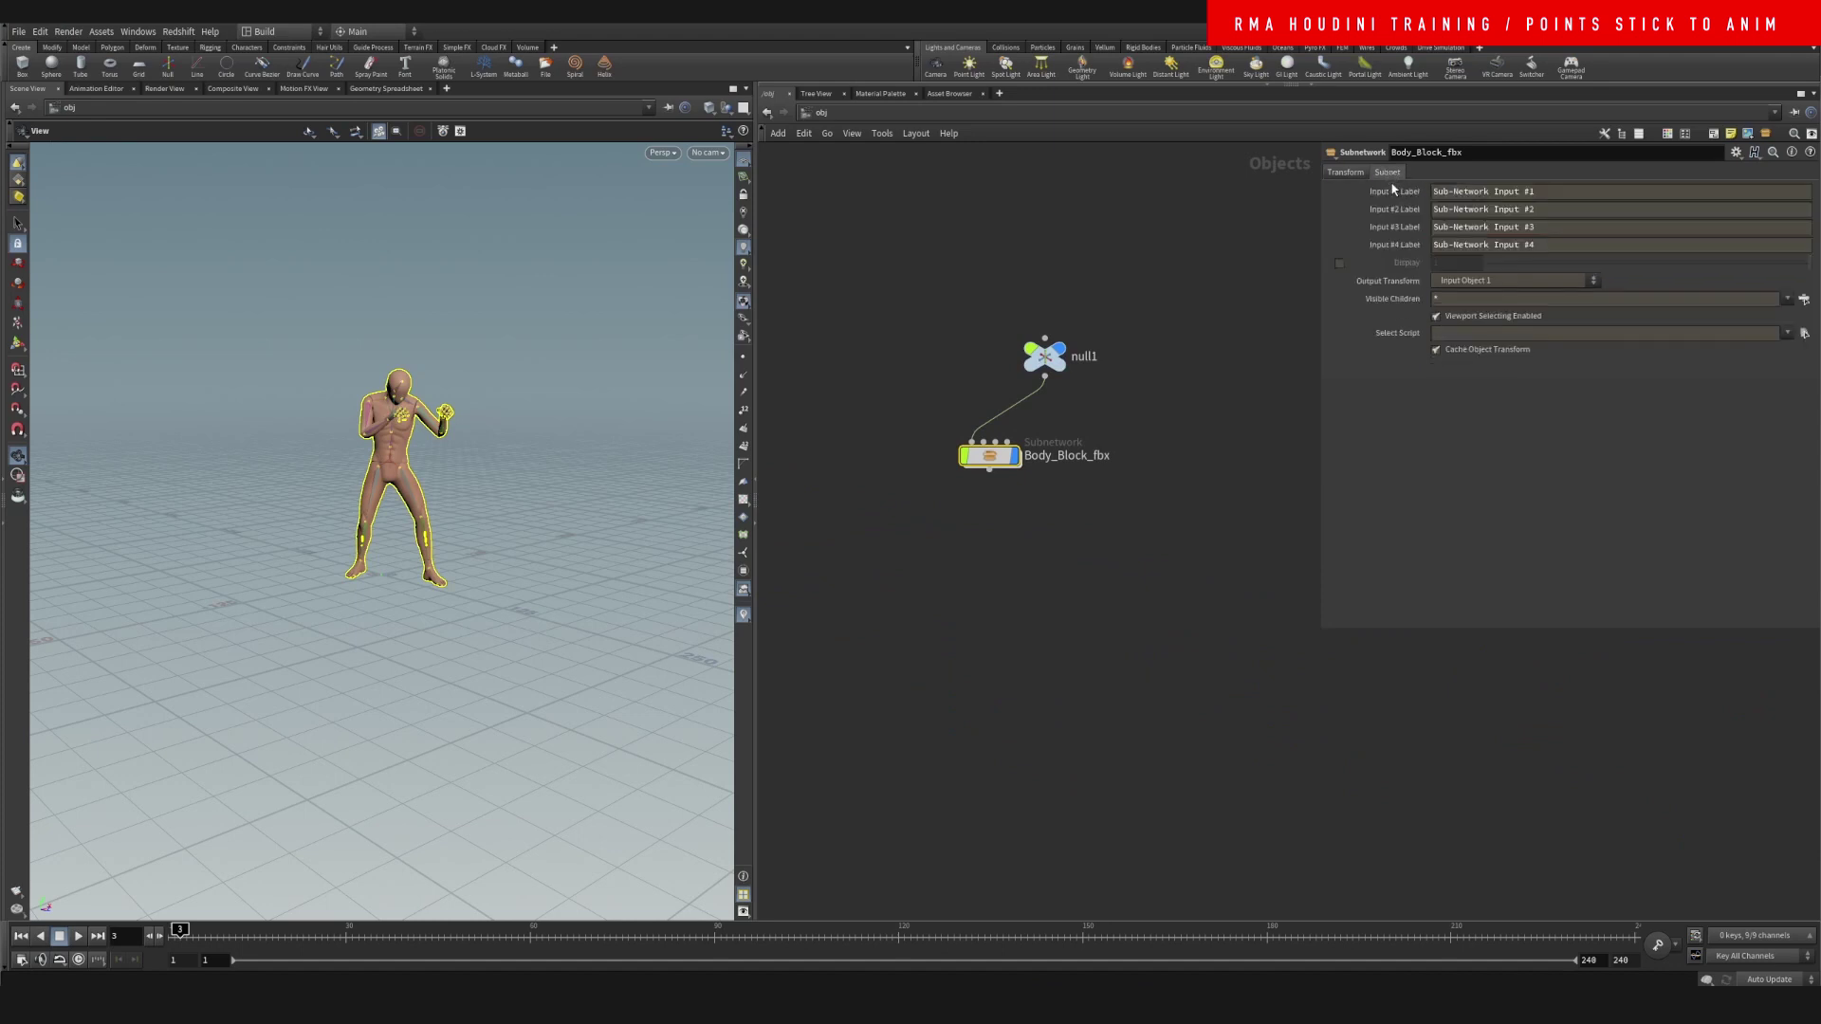
left_click(1477, 282)
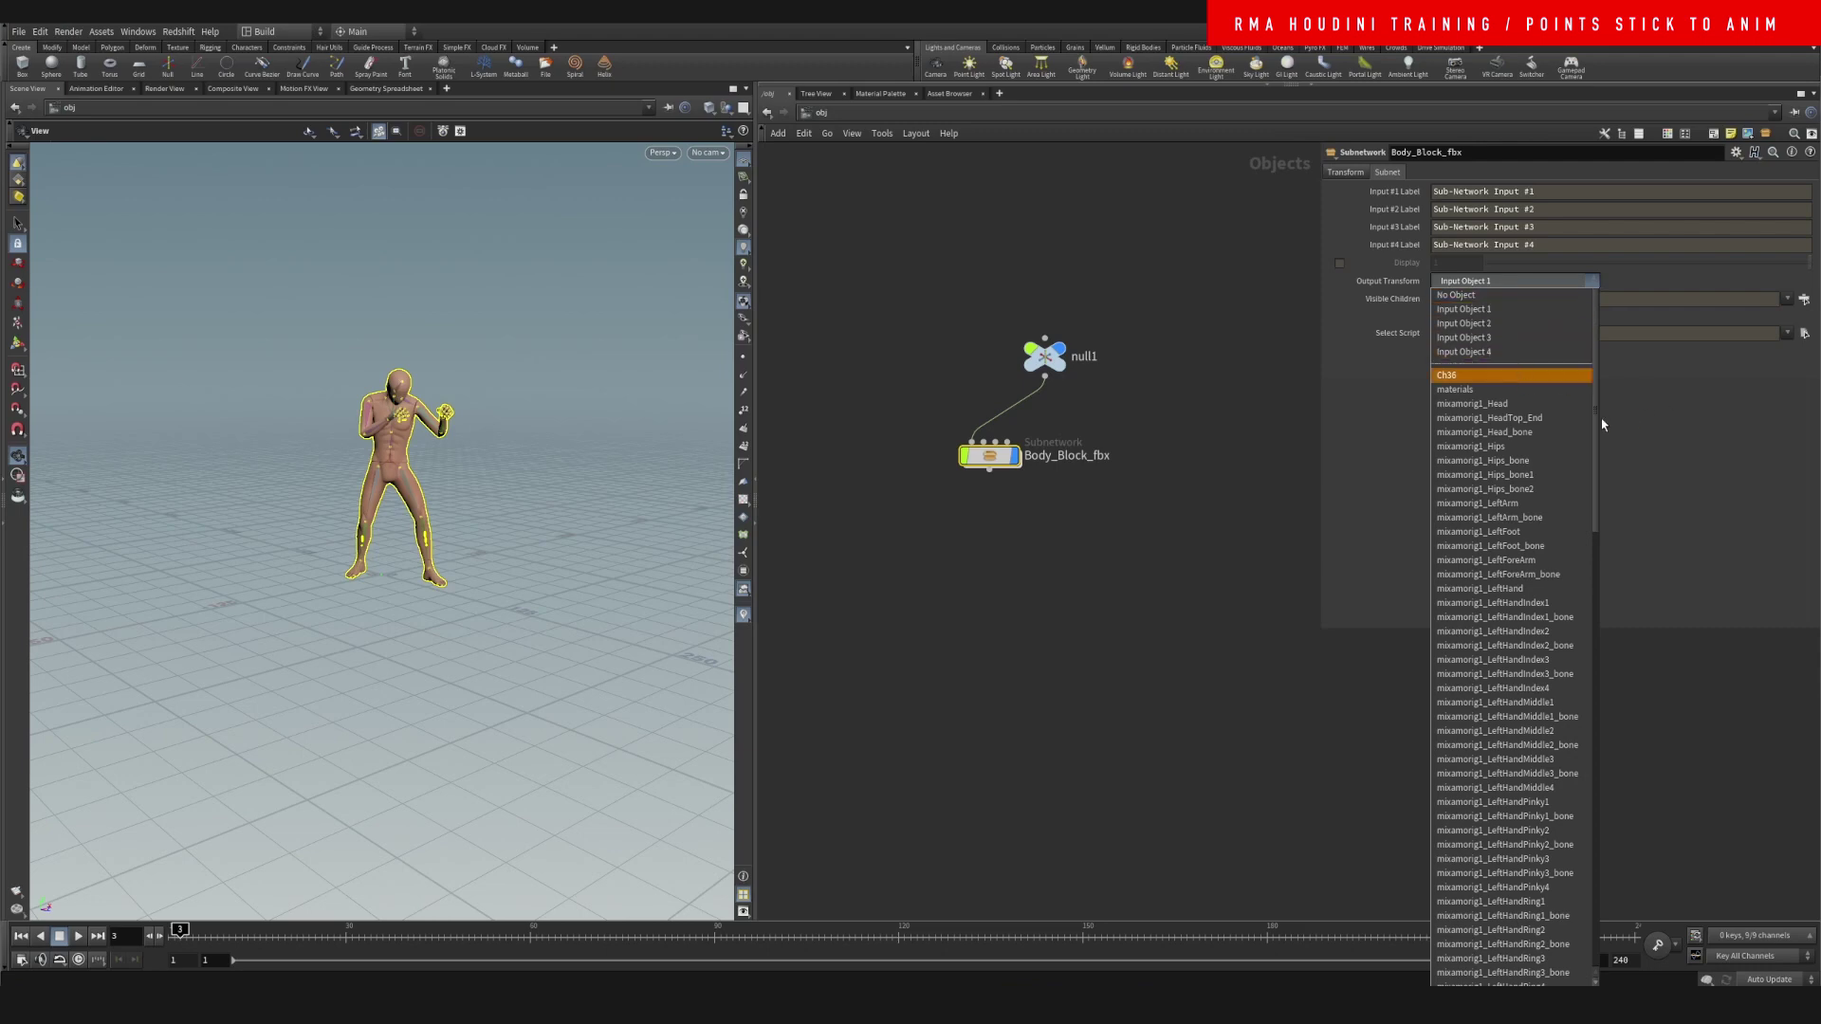
left_click_drag(1597, 423, 1601, 494)
left_click(1690, 529)
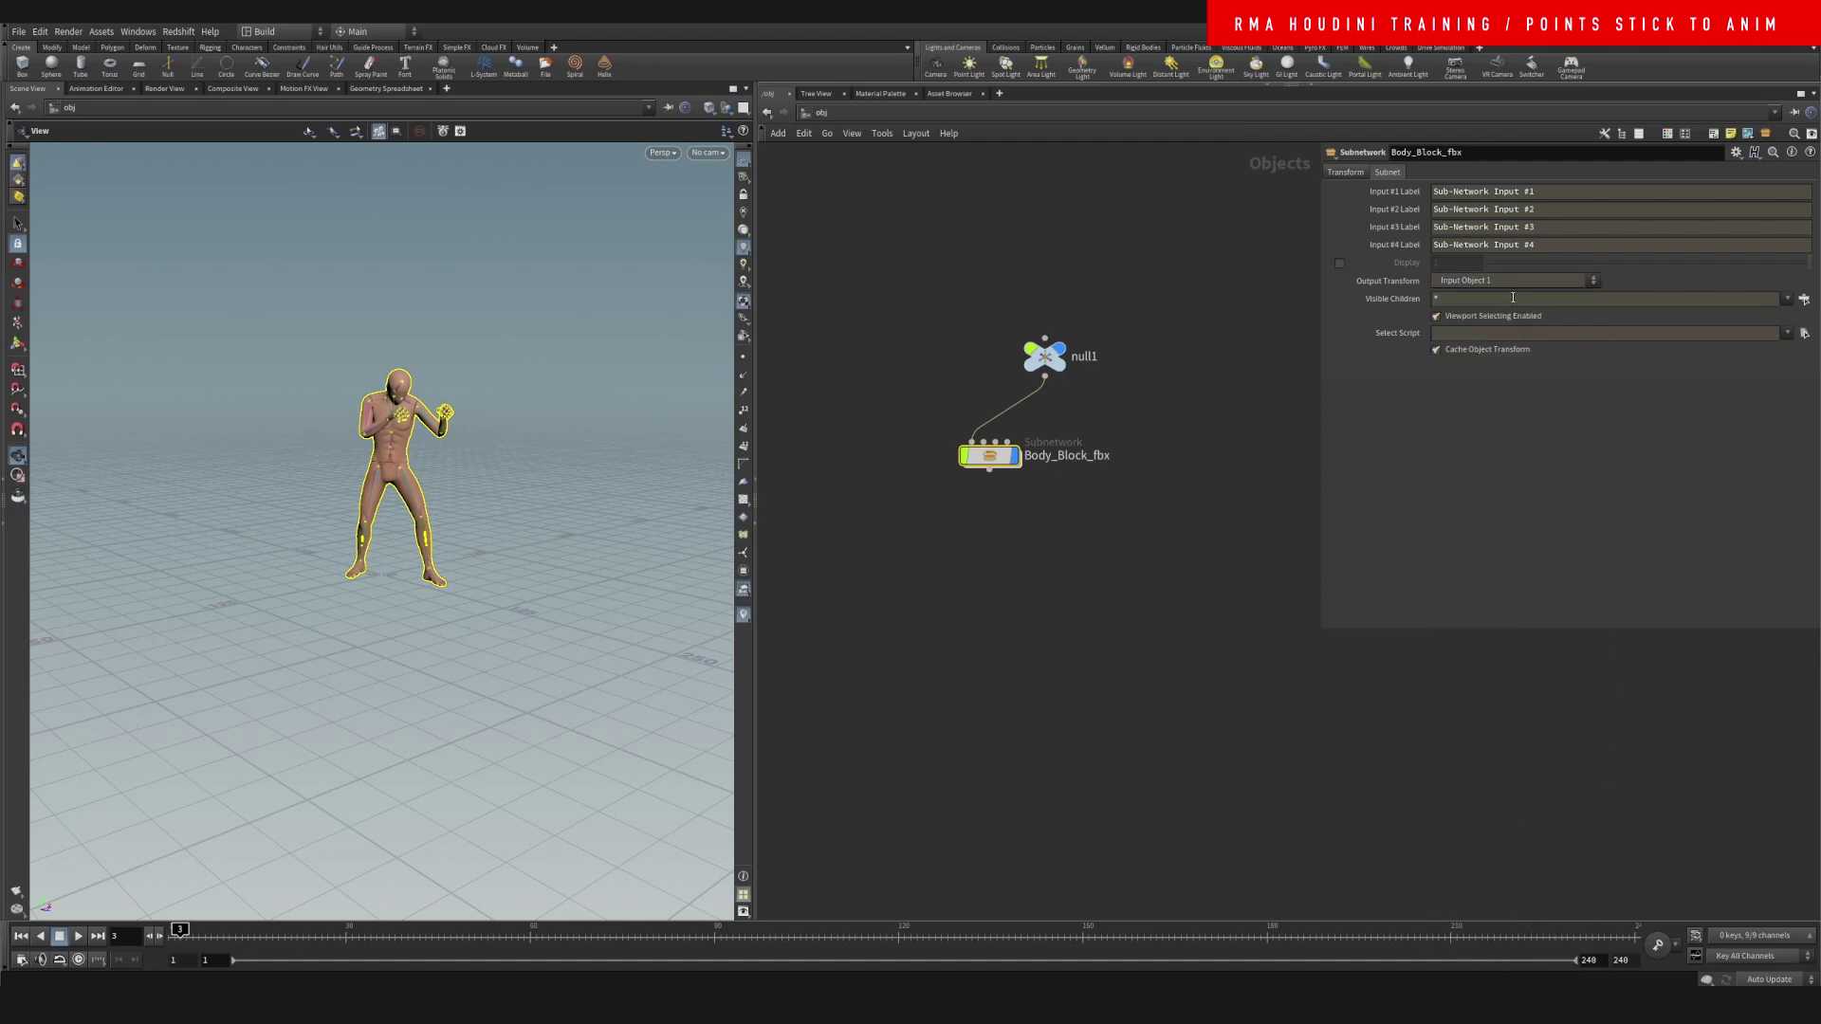
Set the Output Transform of the Body_Block_fbx subnetwork to No Object
type("*")
left_click(1787, 299)
left_click(1350, 171)
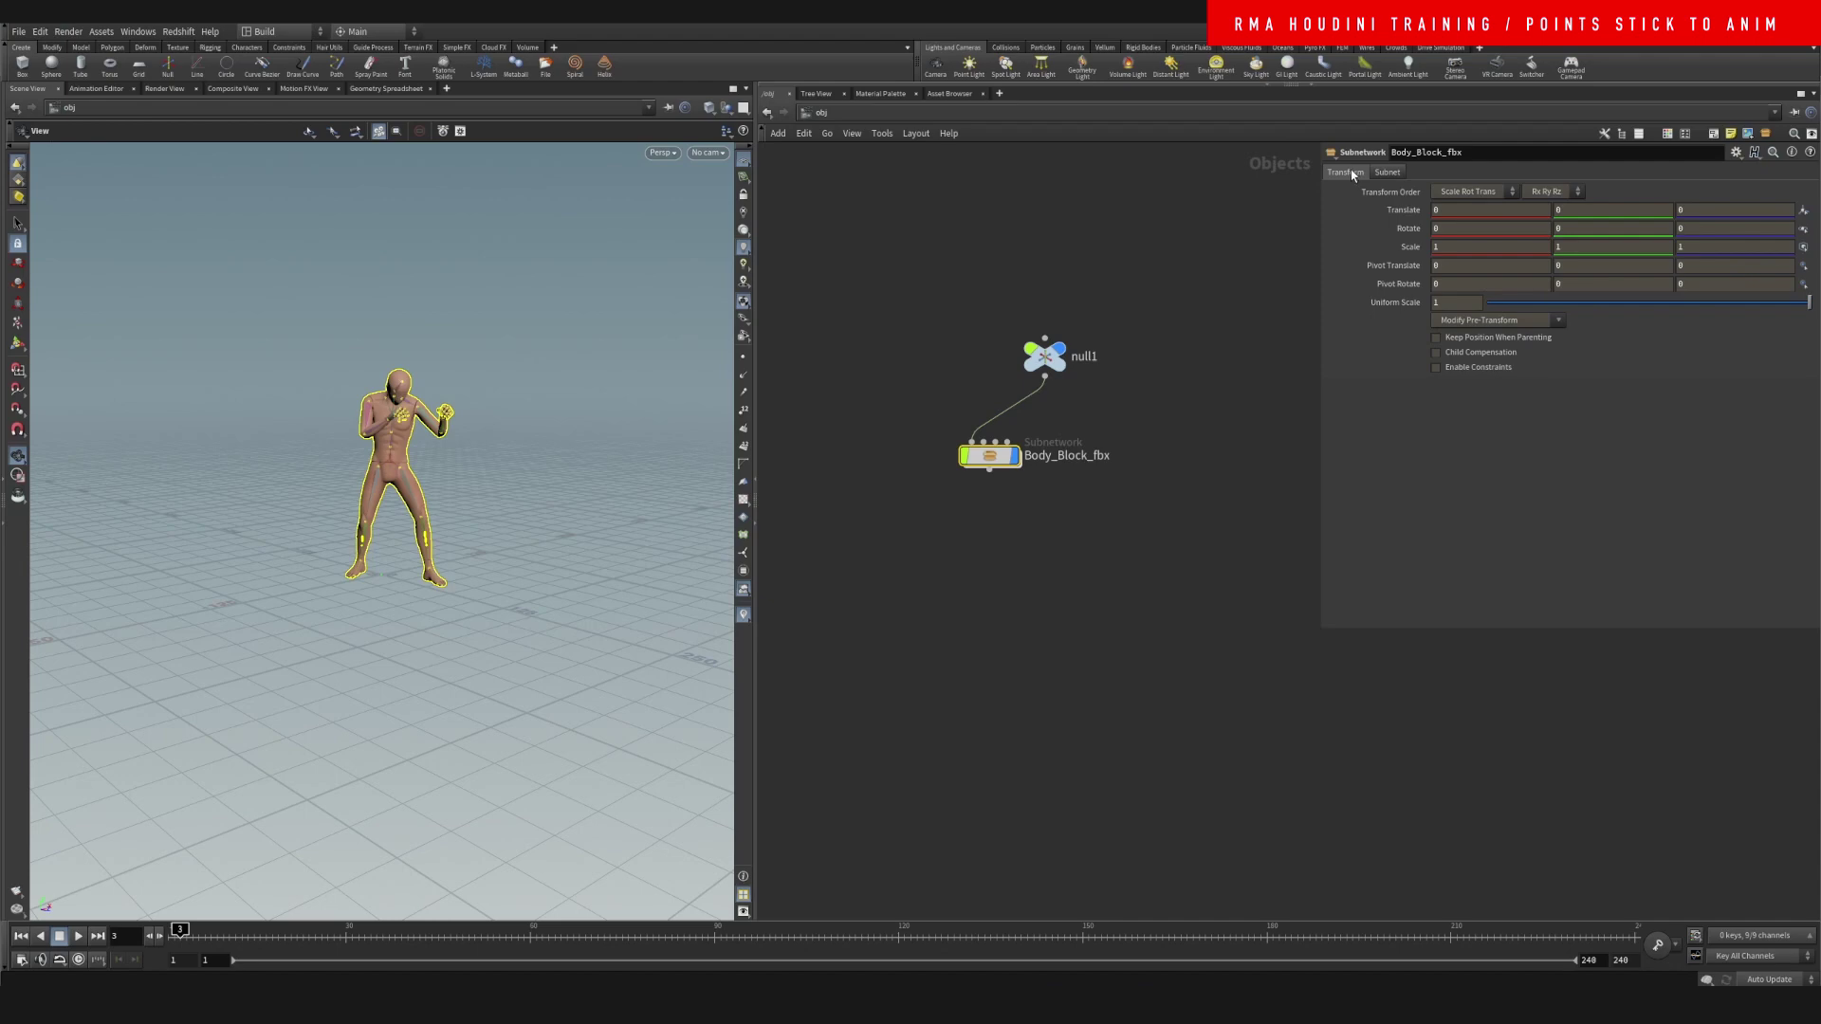
left_click(1387, 172)
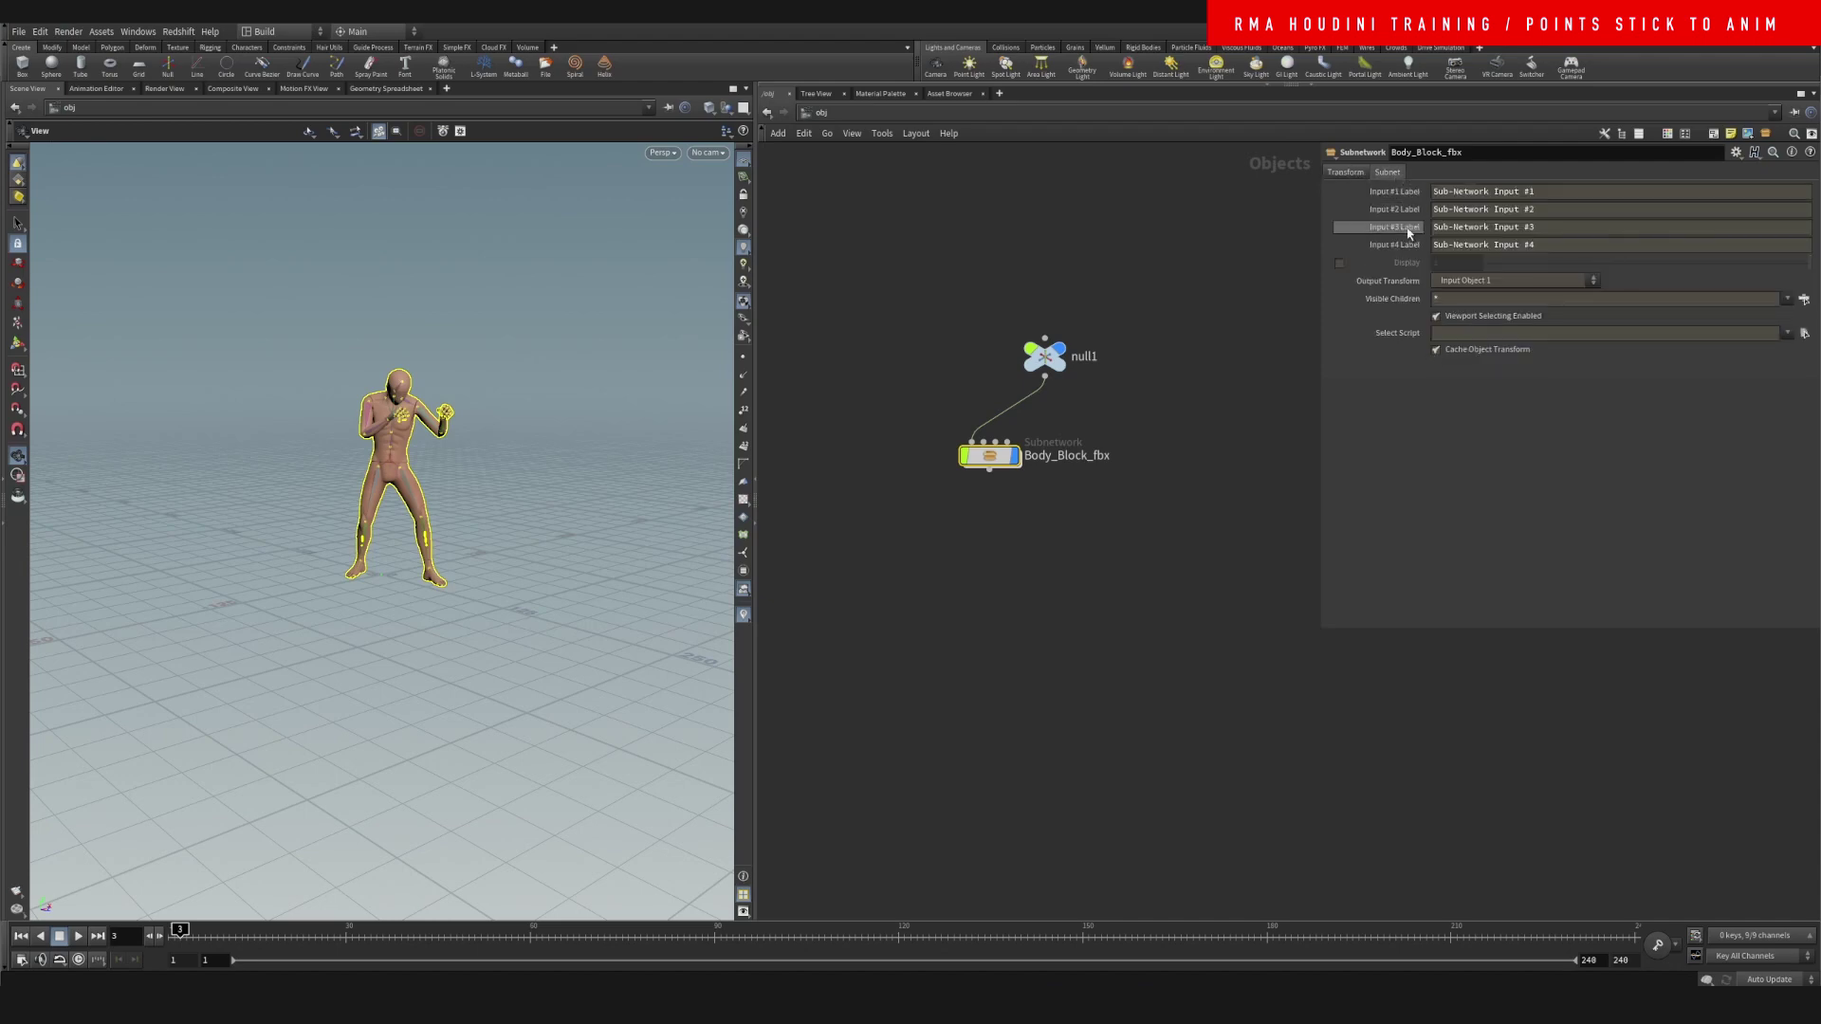
right_click_drag(373, 425, 633, 388)
left_click_drag(908, 418, 1081, 523)
left_click(1479, 282)
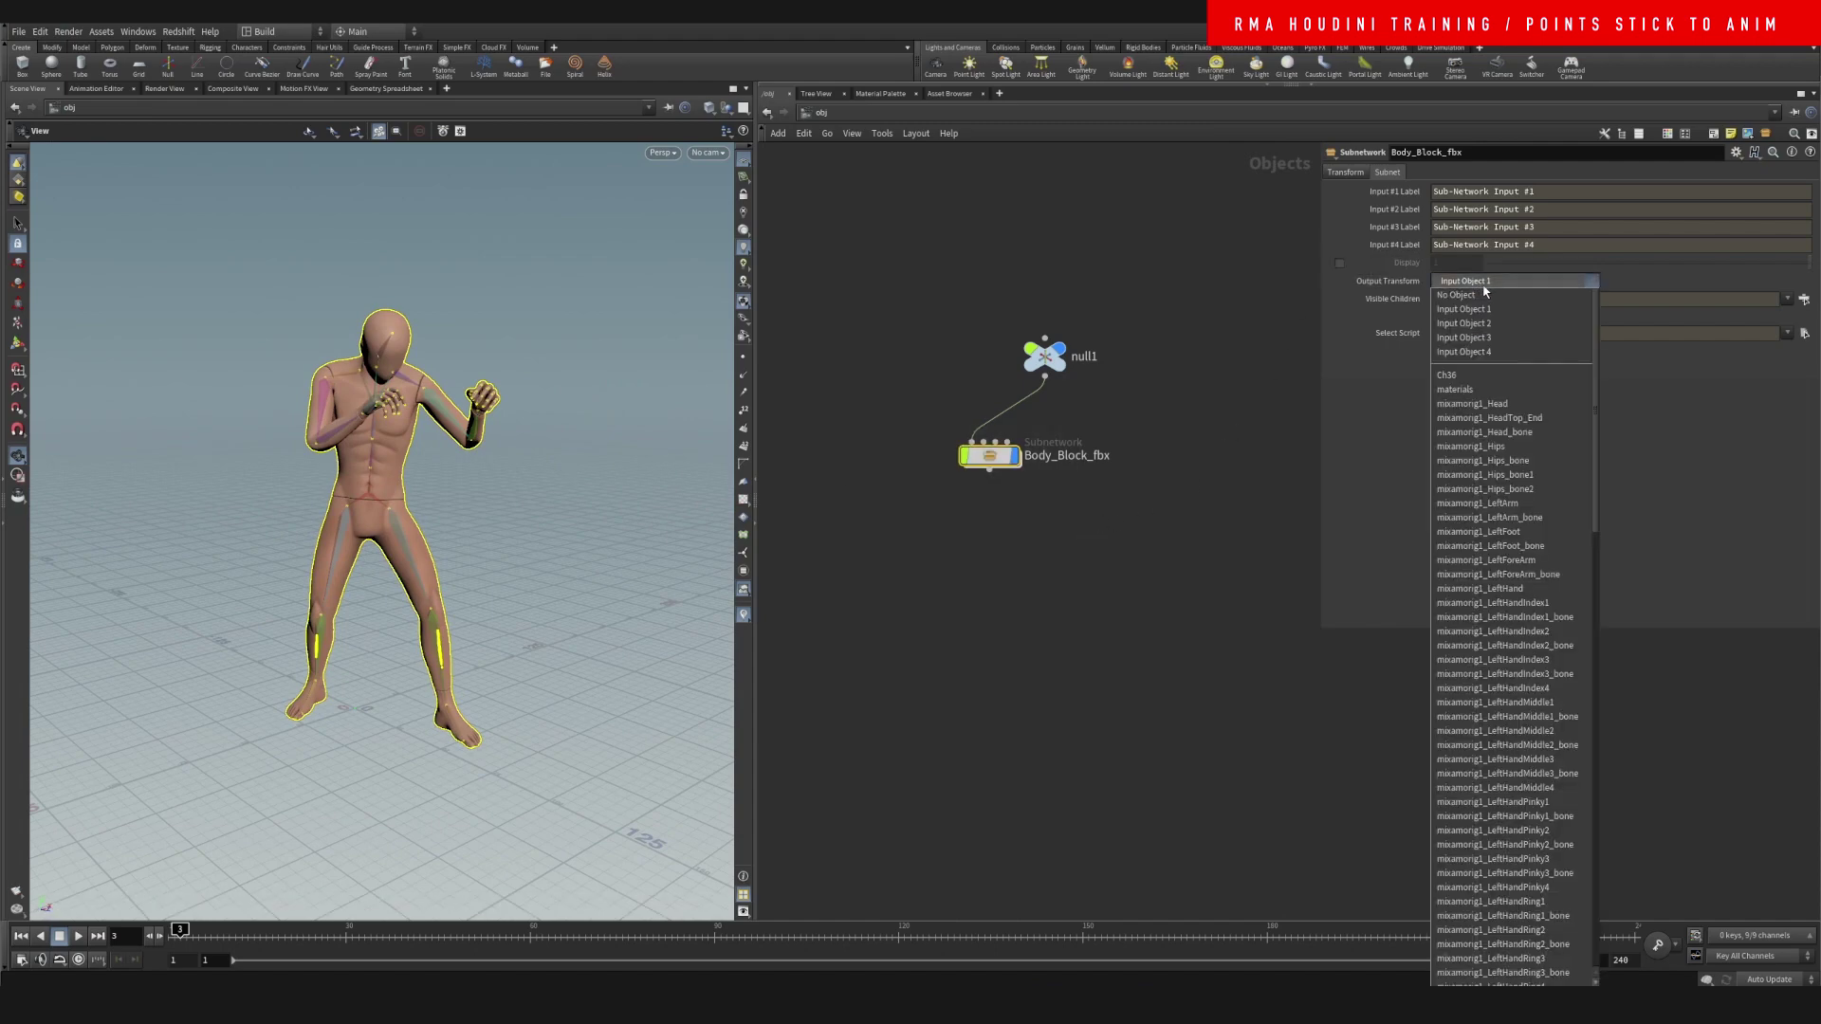
left_click(1491, 295)
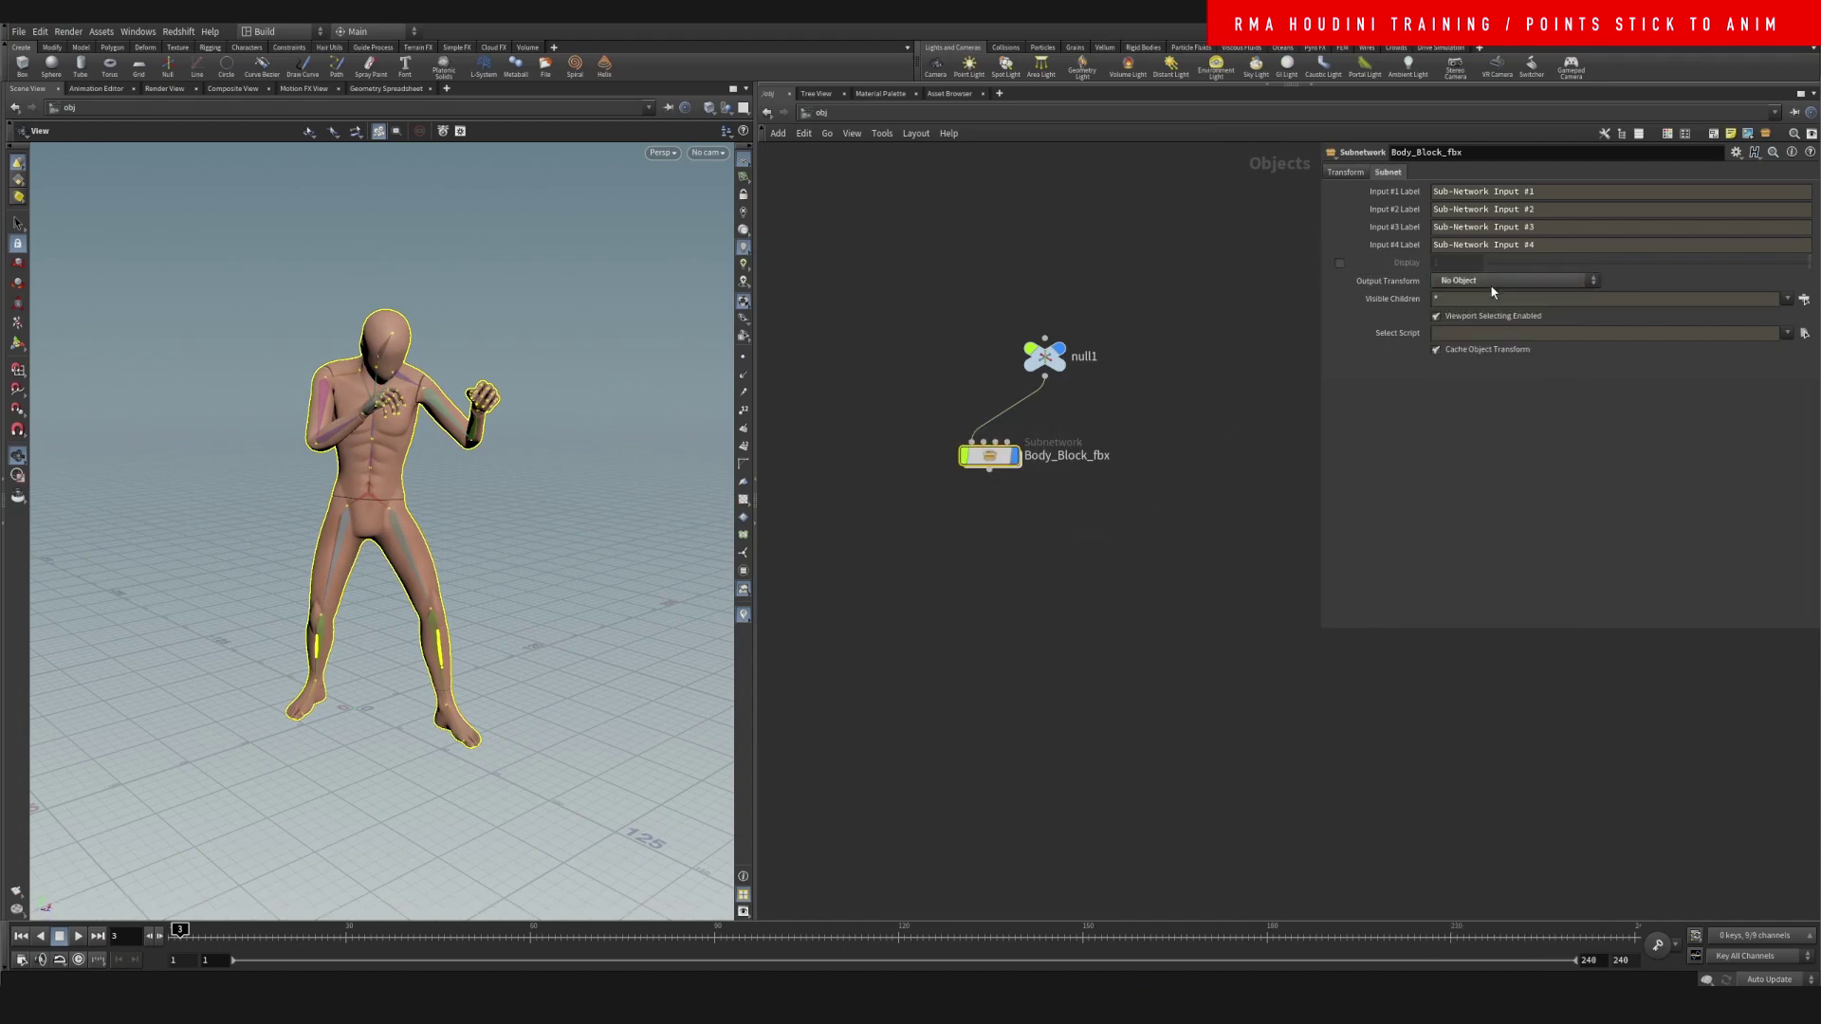
Examine the bone and null hierarchy inside Body_Block_fbx and check what the Ch36 geometry node displays
double_click(987, 455)
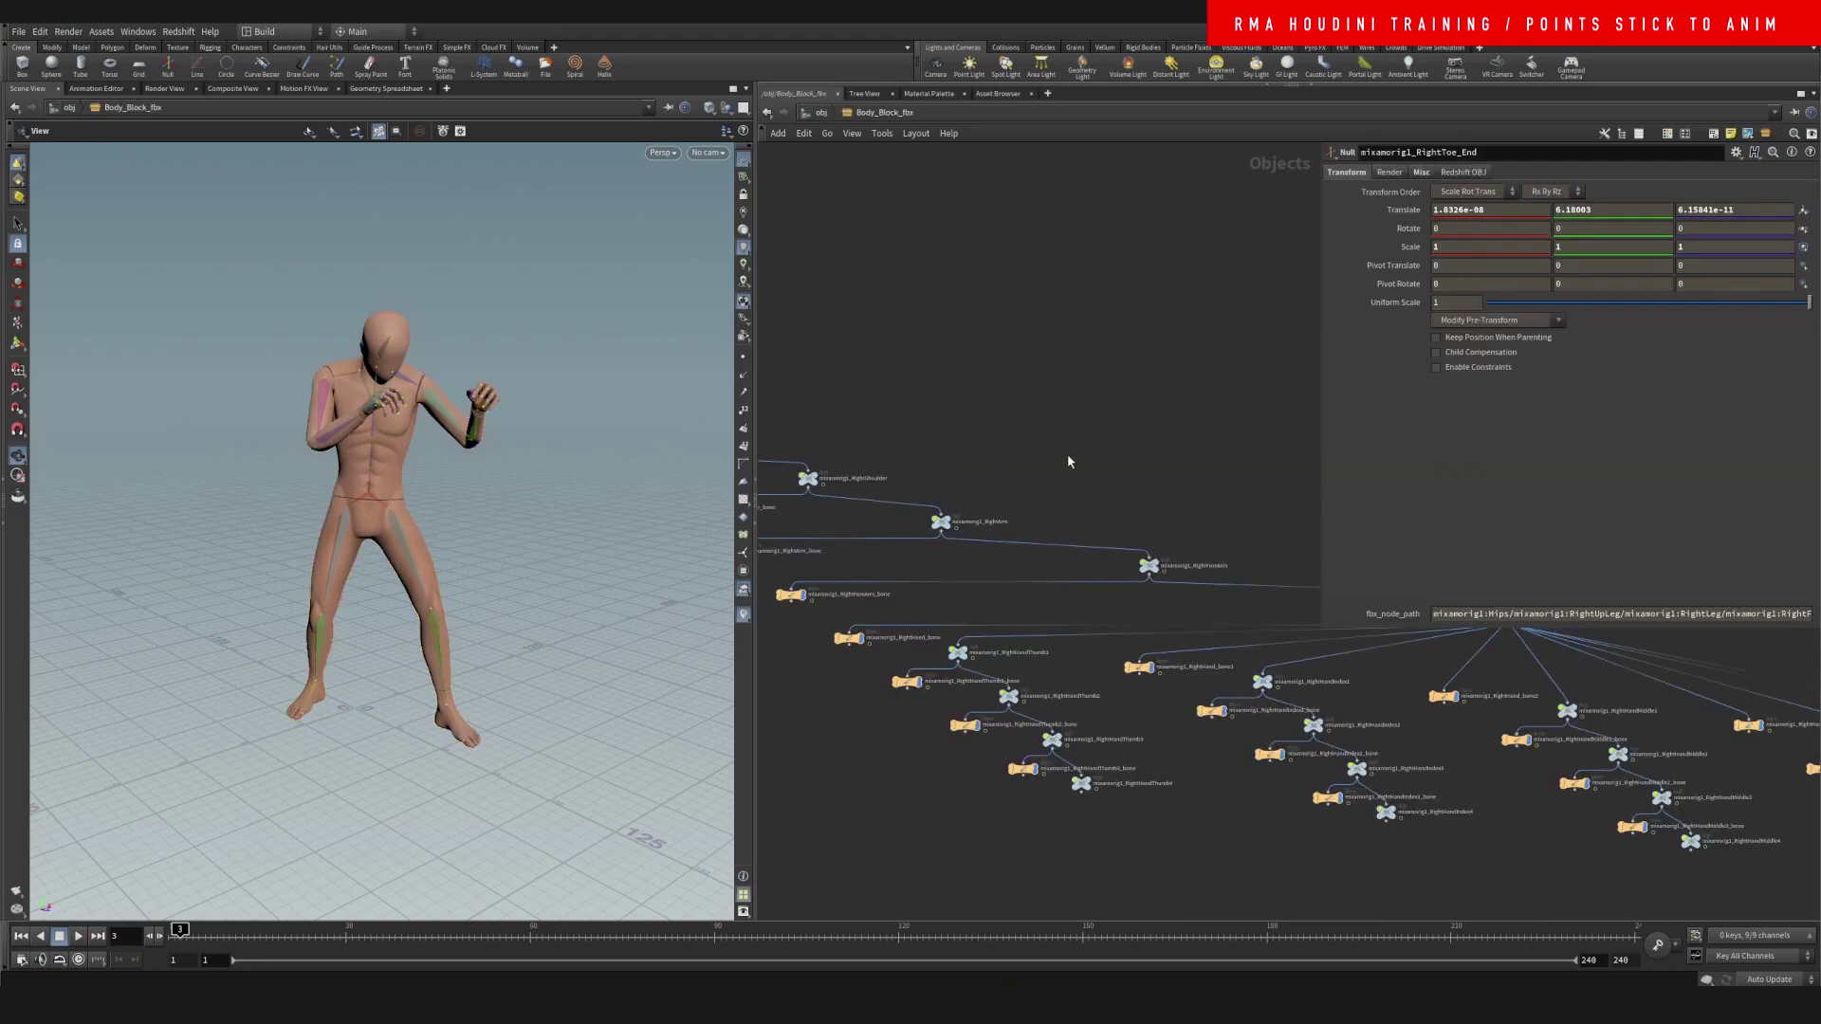
scroll(1066, 453, "down", 3)
middle_click_drag(1020, 389, 1242, 275)
scroll(1007, 414, "up", 7)
middle_click_drag(1011, 421, 1243, 352)
left_click(1015, 485)
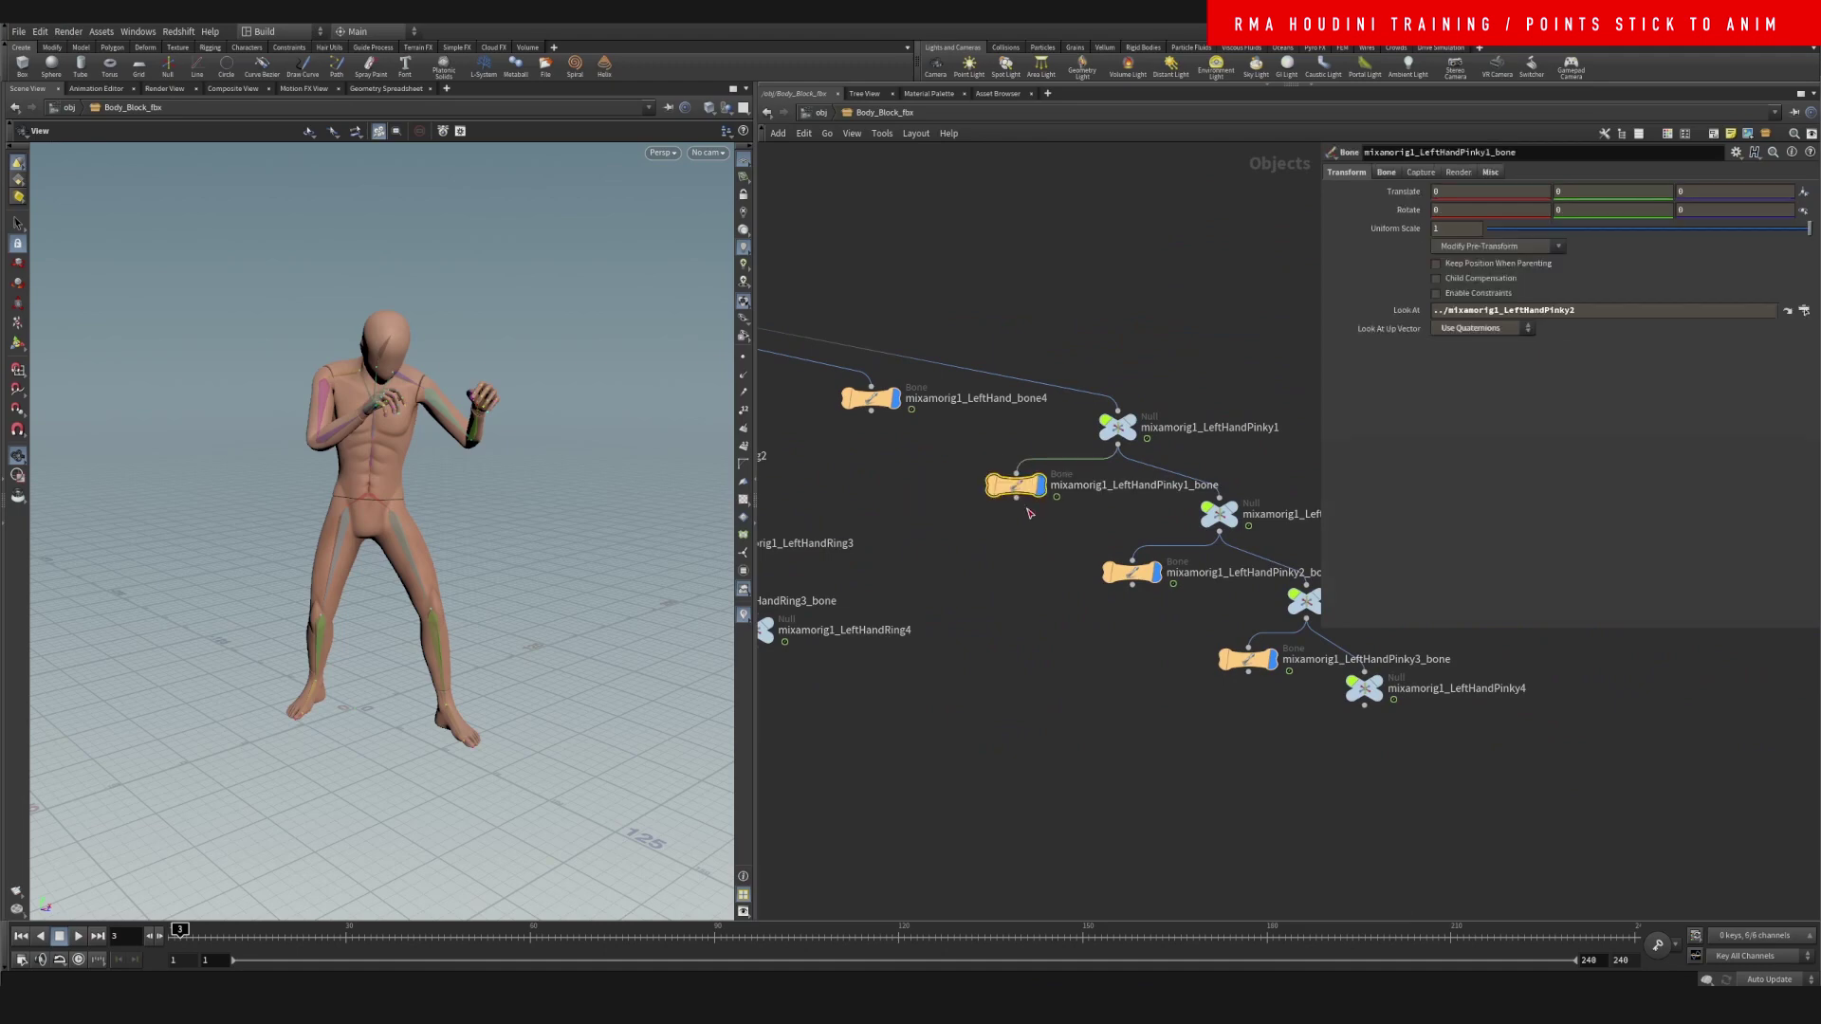
scroll(1060, 408, "down", 6)
middle_click_drag(1218, 296, 925, 393)
middle_click_drag(1155, 397, 838, 419)
scroll(1141, 338, "up", 8)
middle_click_drag(1191, 268, 1149, 522)
scroll(1134, 372, "up", 1)
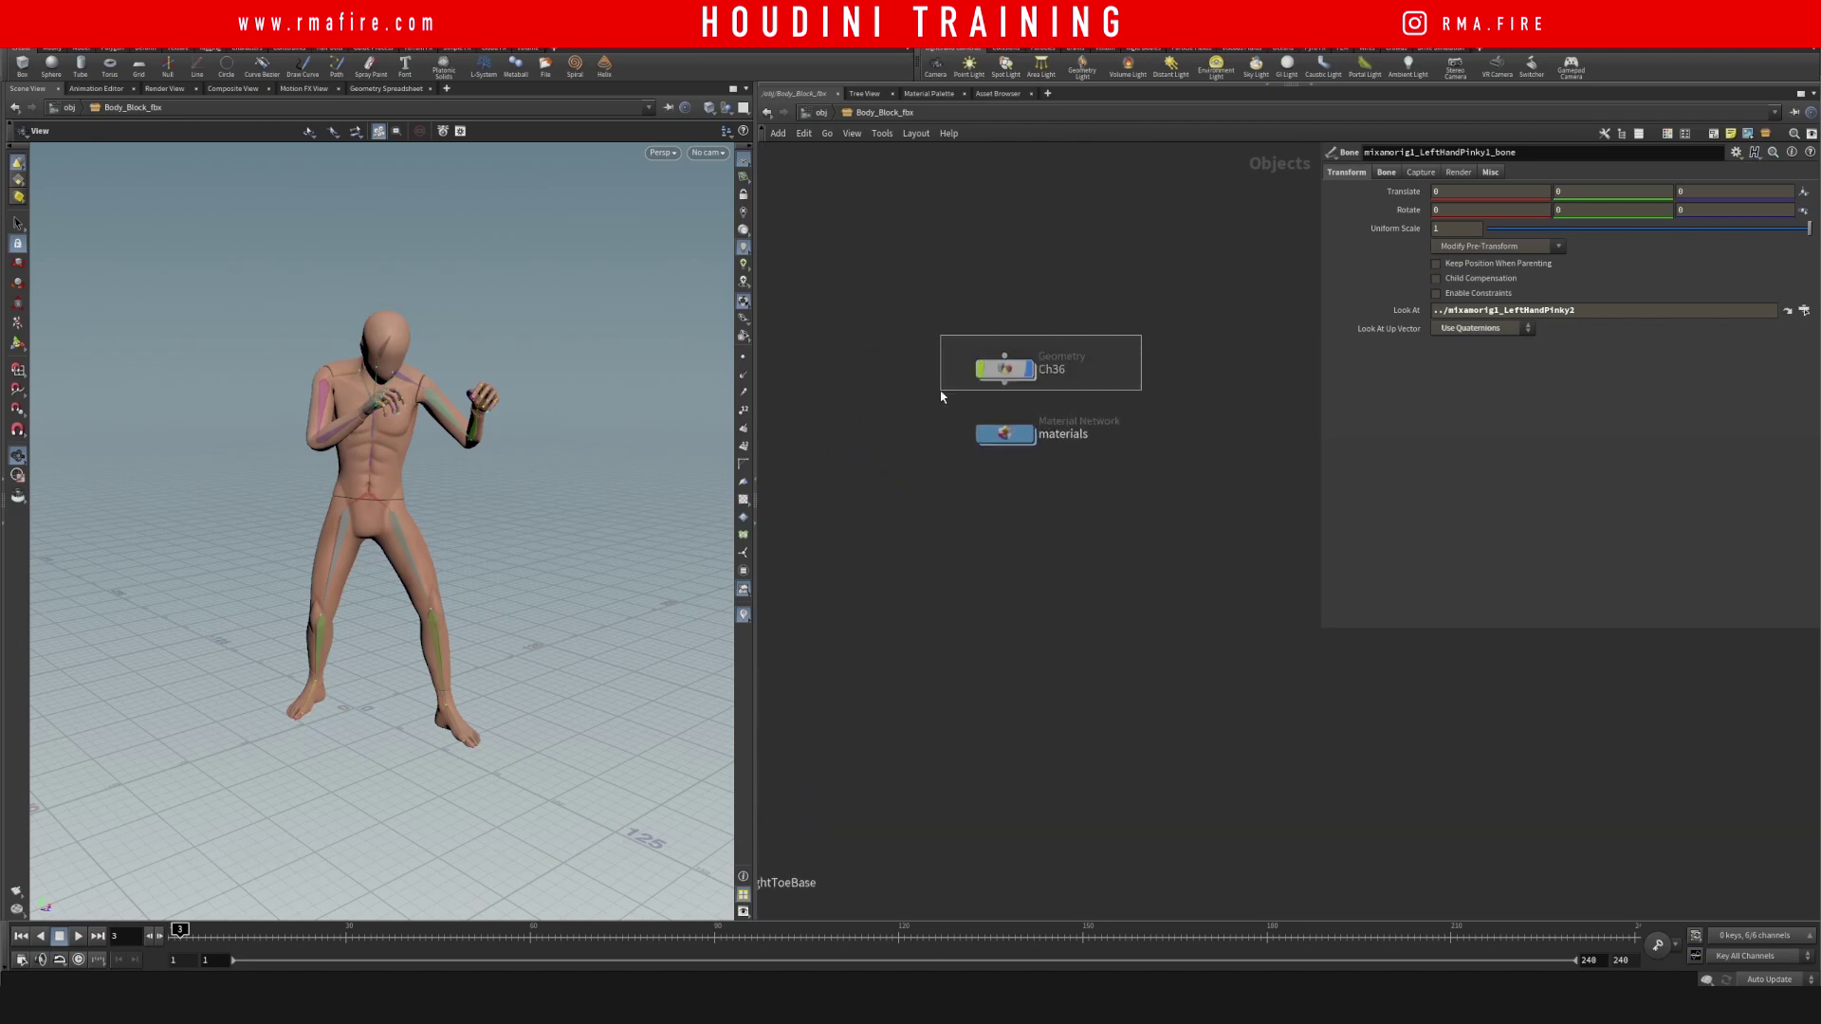
left_click(1029, 372)
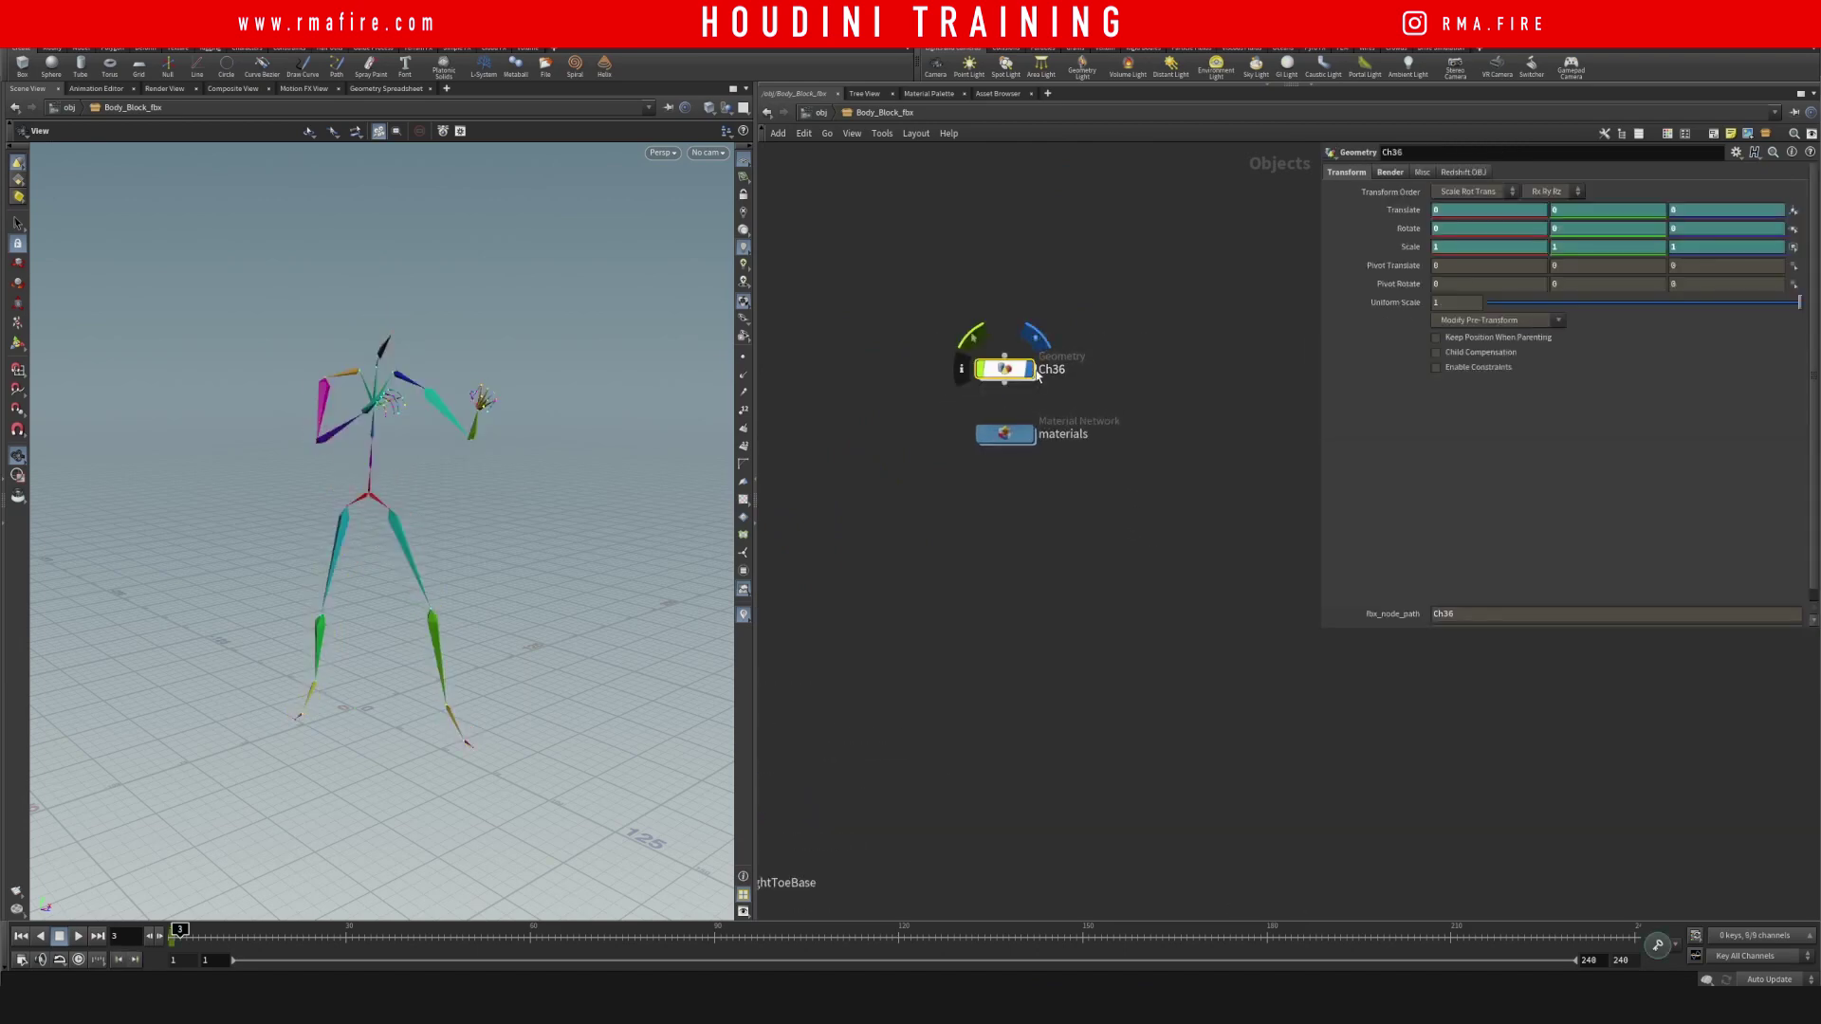
Try deleting all the skeleton nodes in the subnetwork, keeping only Ch36 and materials
scroll(1049, 369, "down", 6)
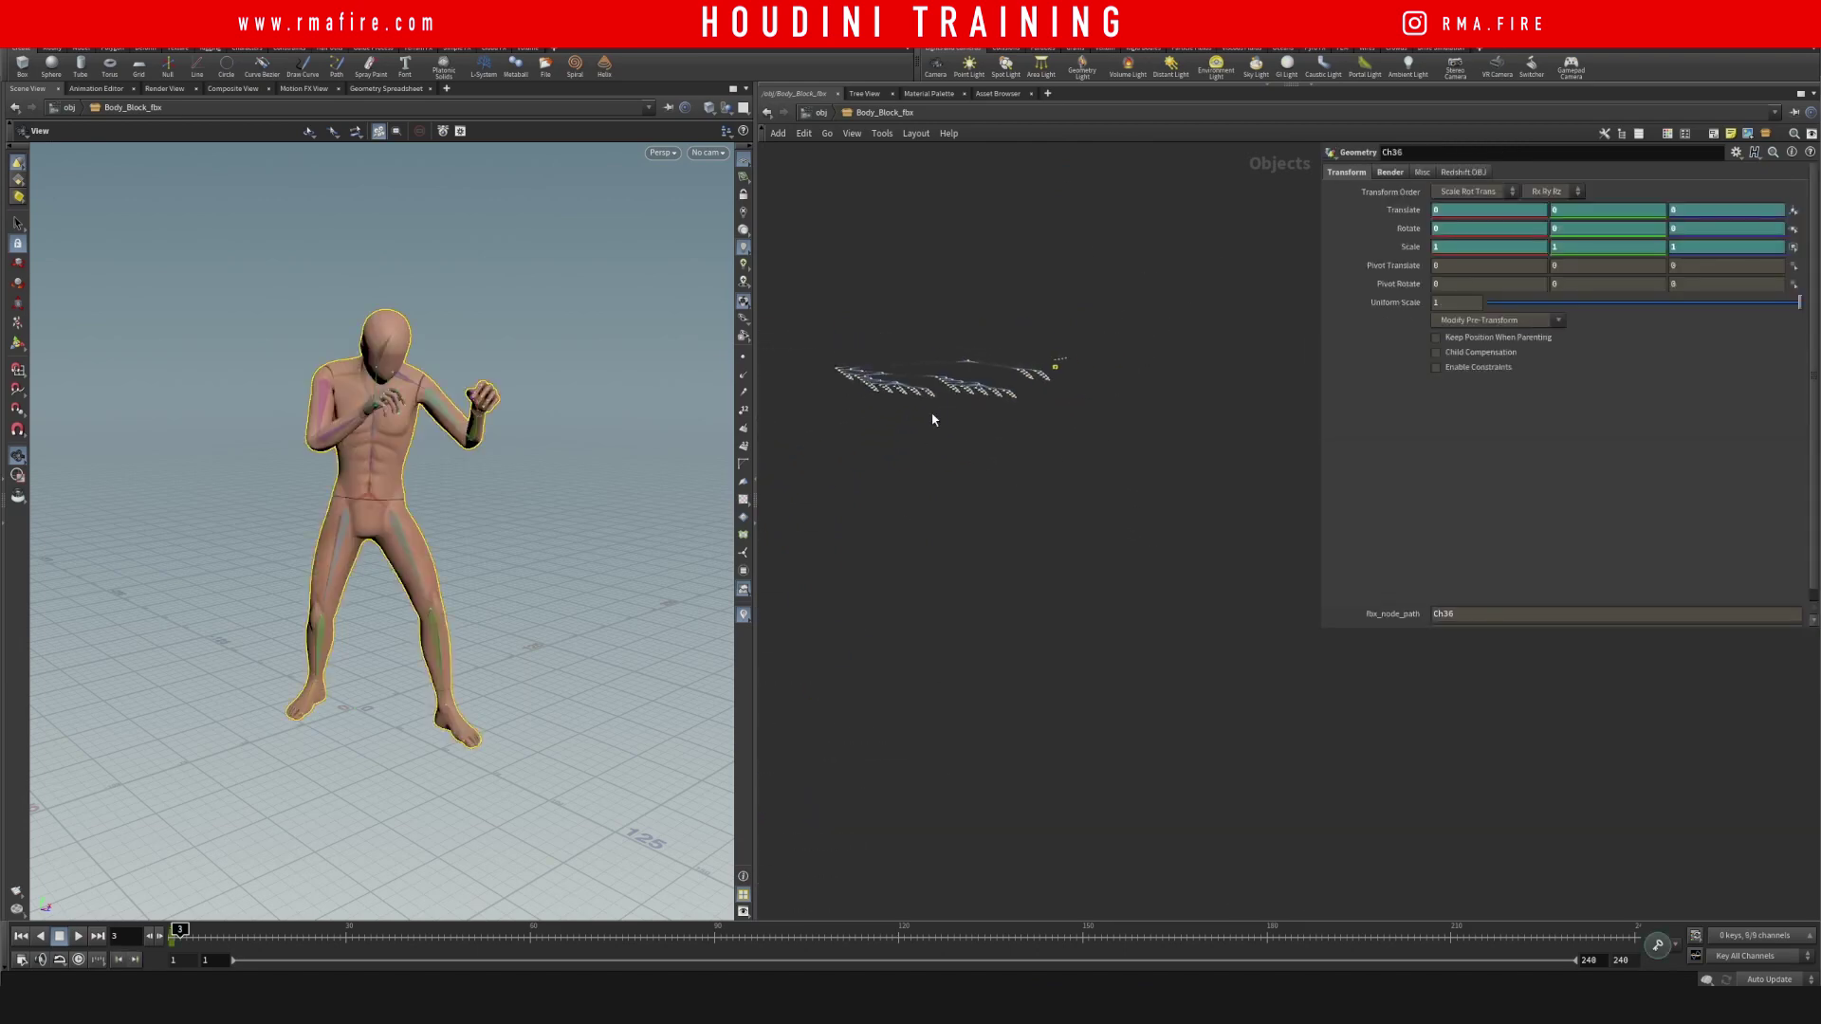
middle_click_drag(930, 421, 970, 391)
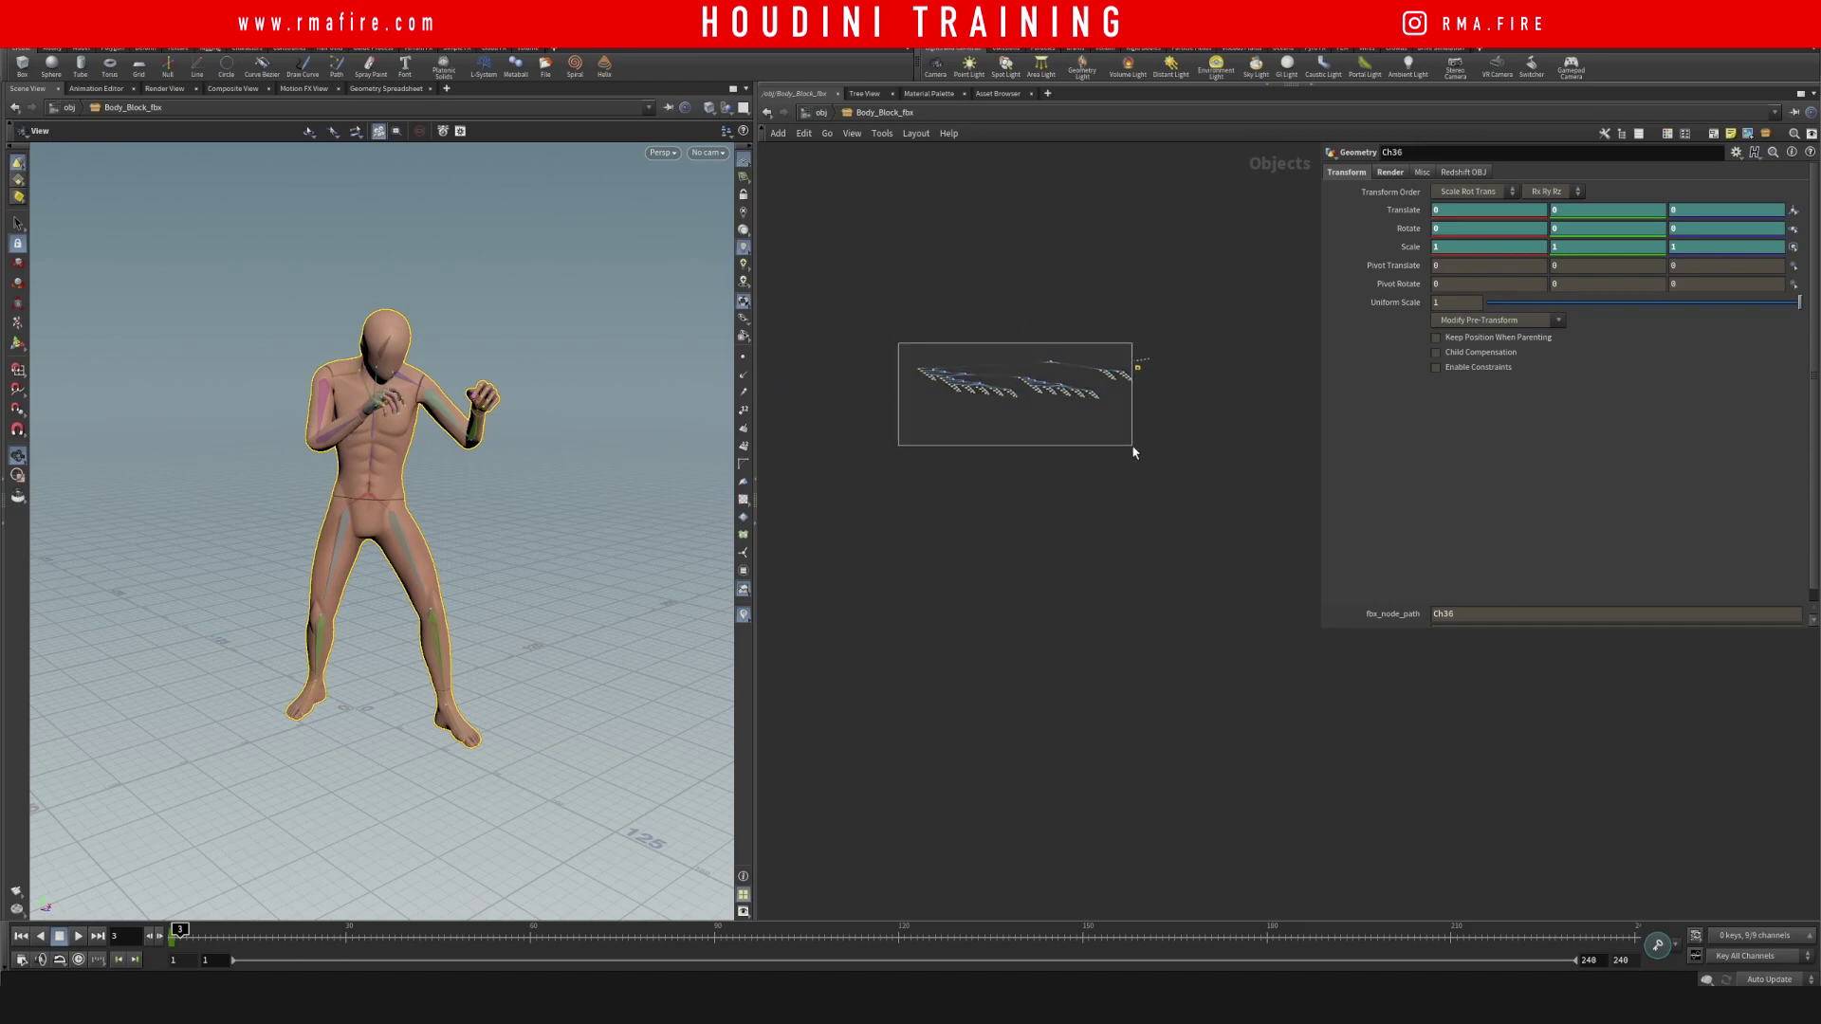
left_click_drag(1133, 452, 1142, 405)
scroll(1156, 371, "up", 3)
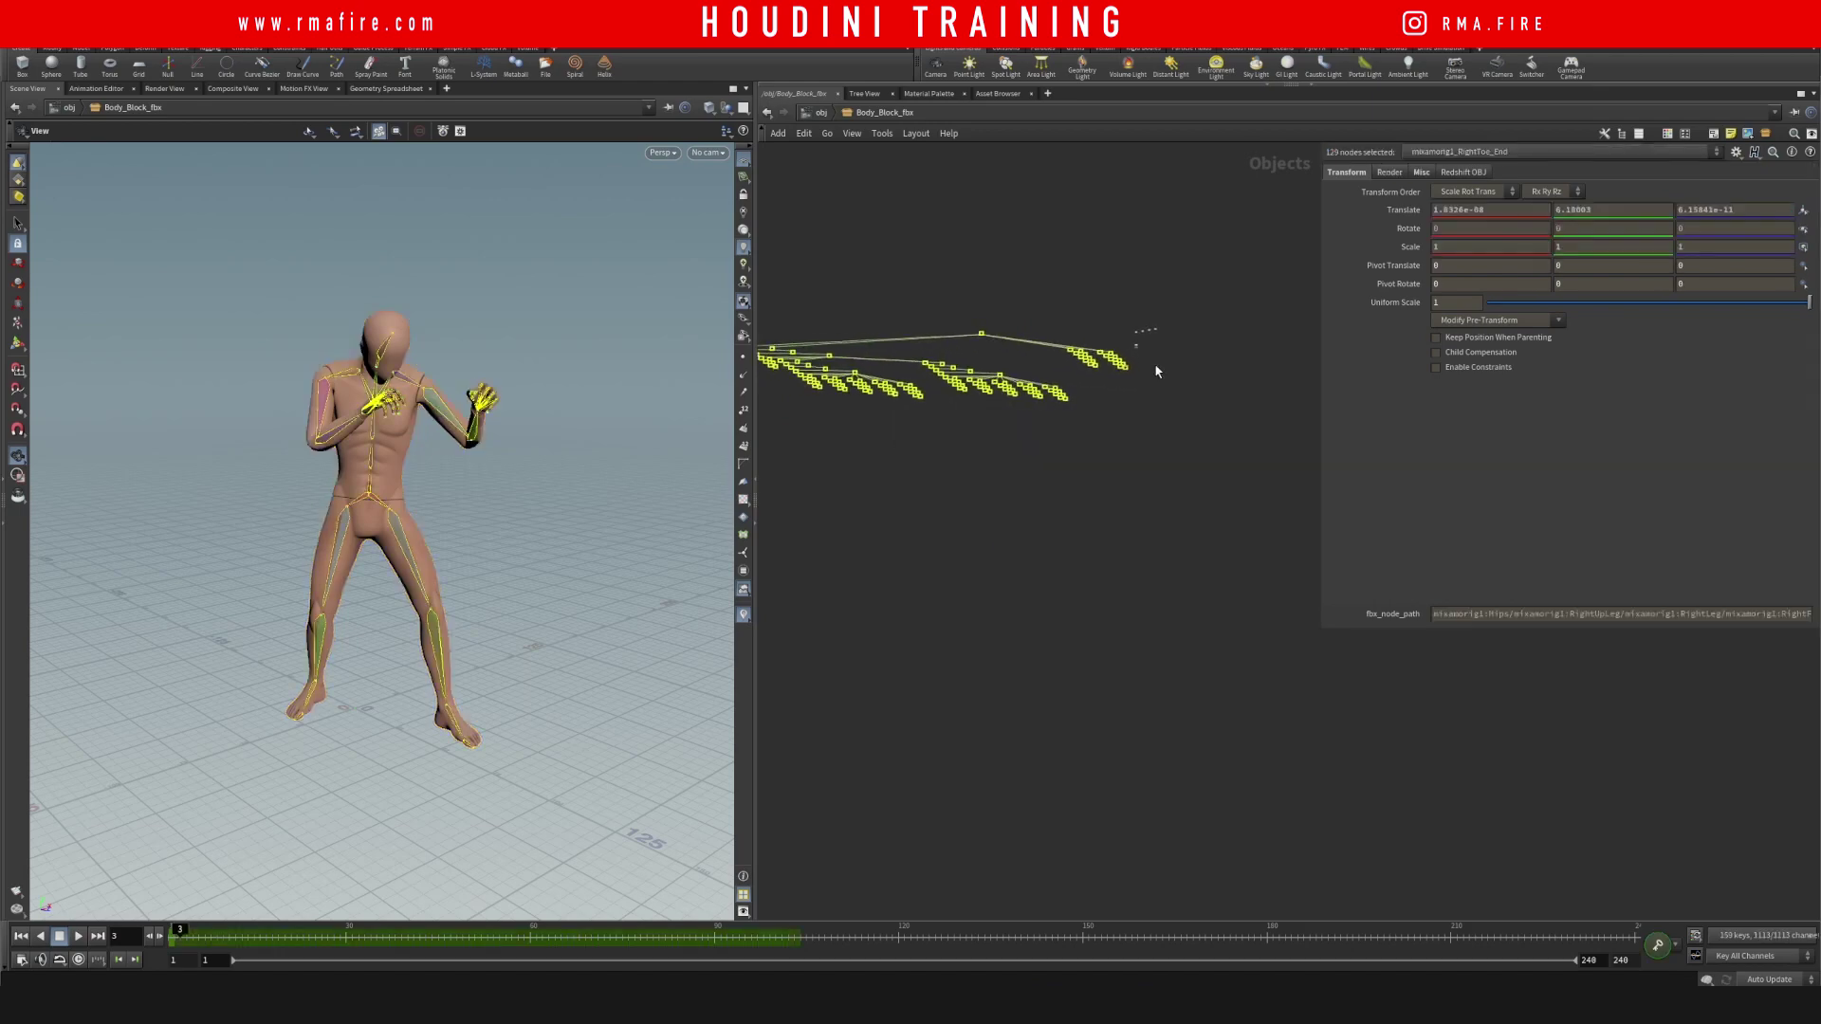
key("Delete")
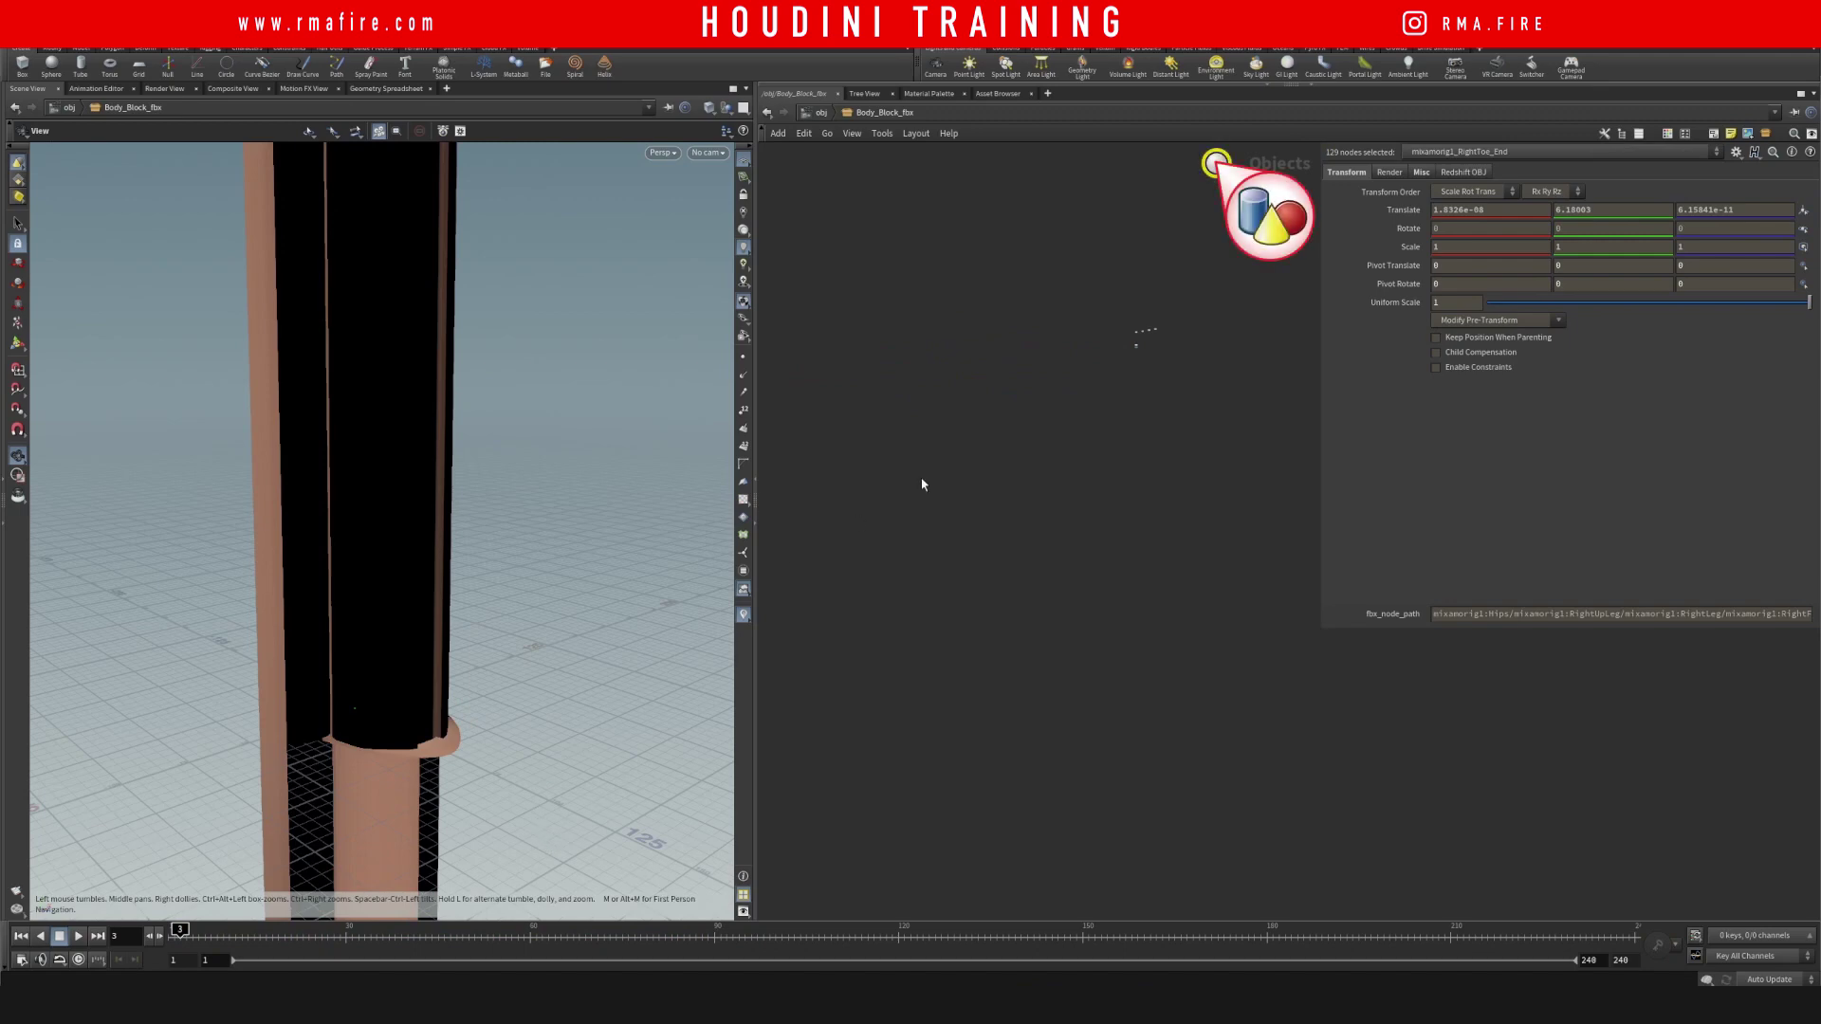
key("h")
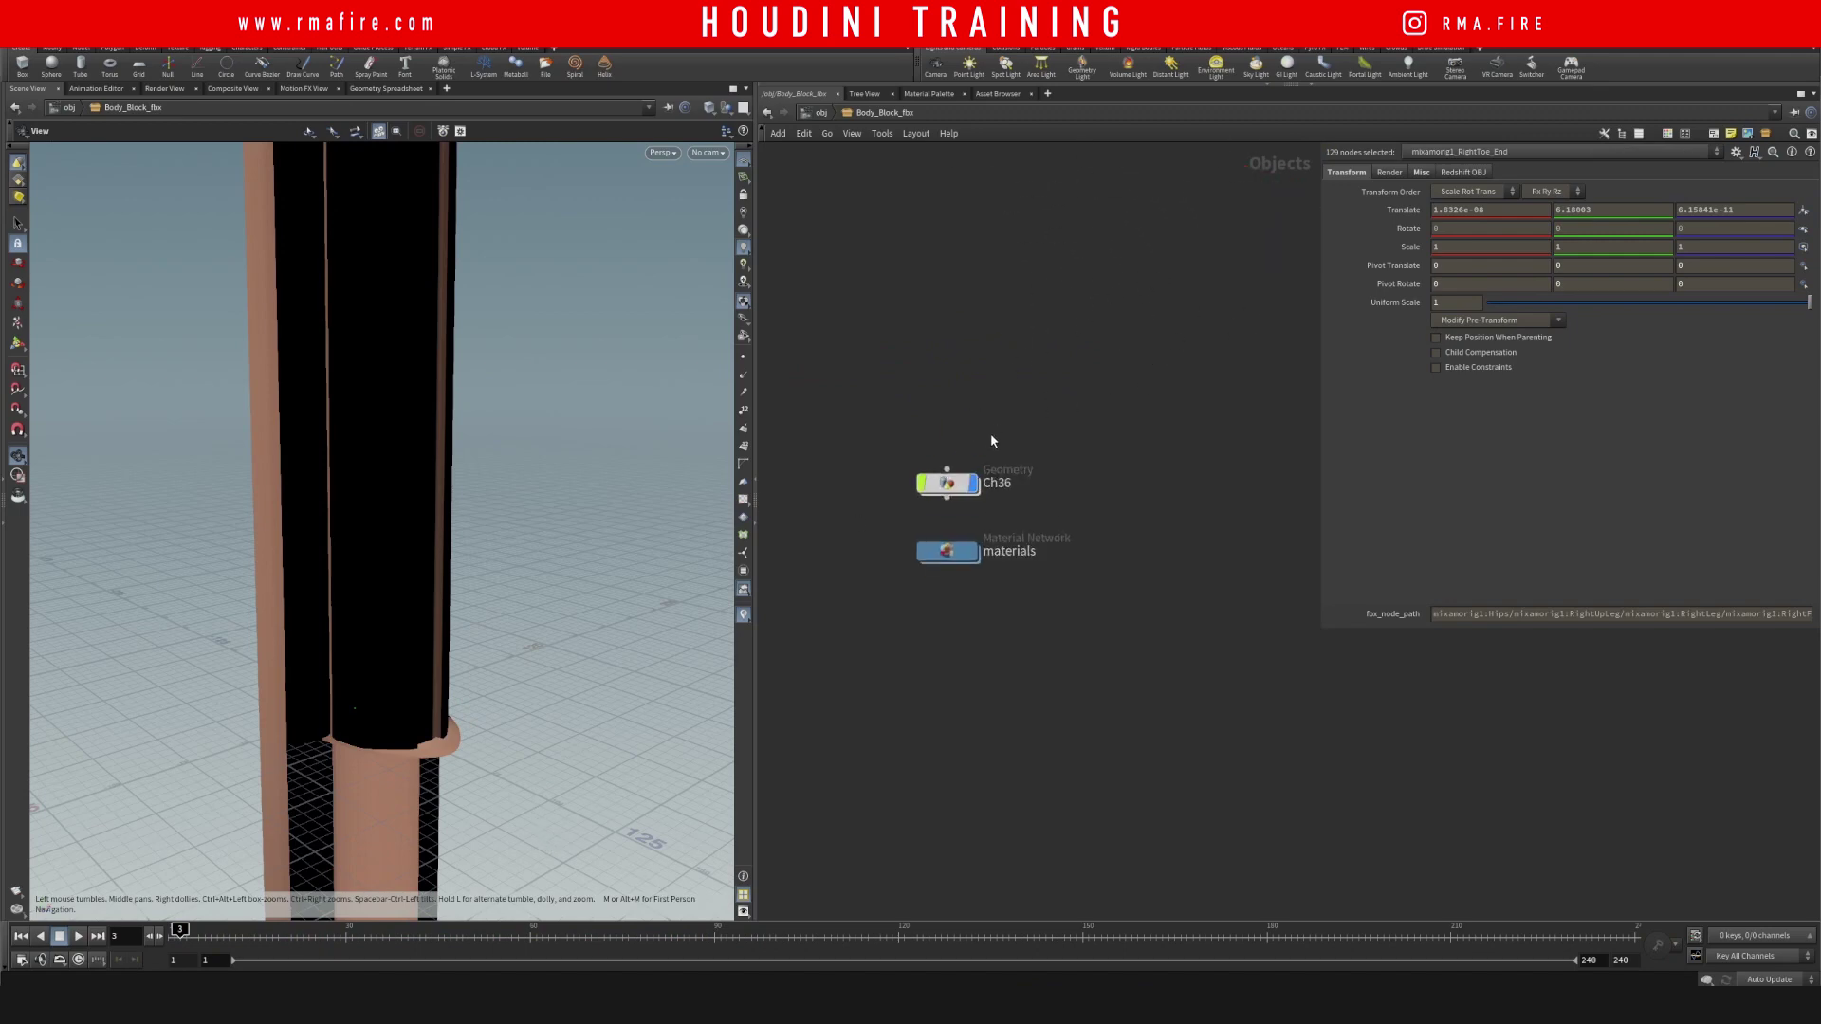
Inspect the node chain inside the Ch36 geometry and return to the object level
double_click(963, 487)
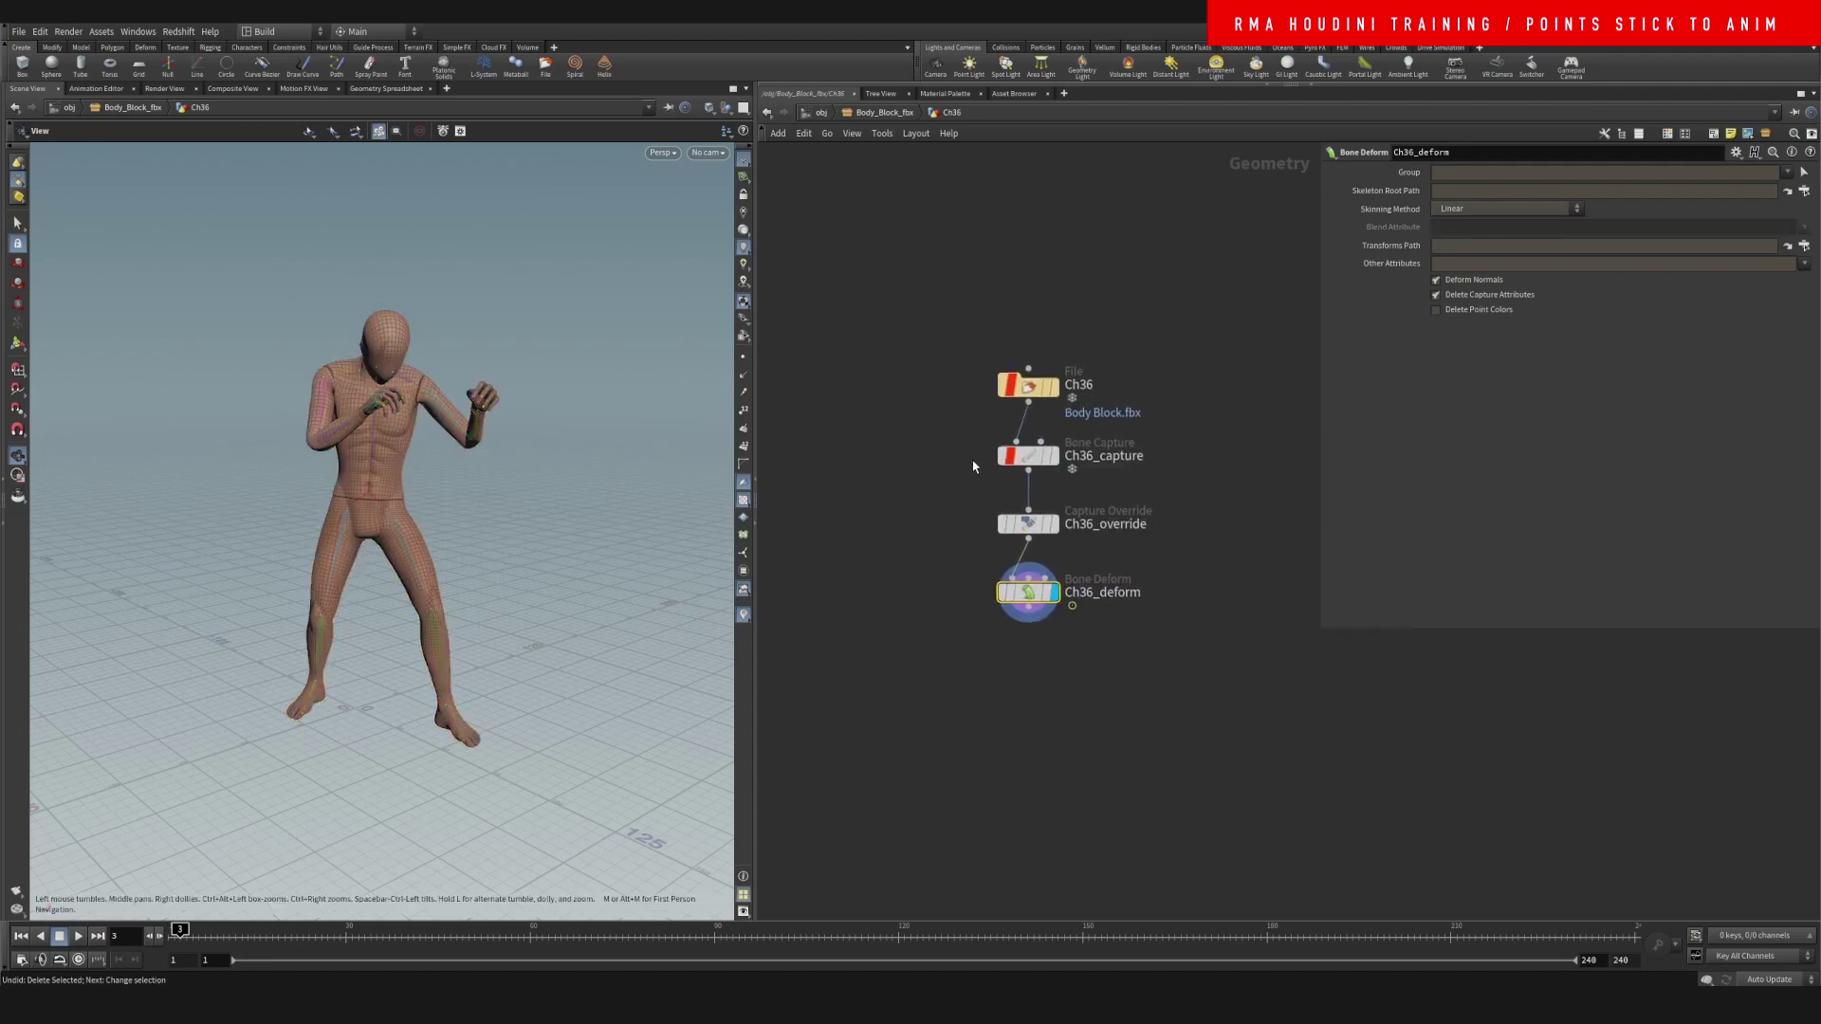
scroll(1103, 547, "up", 1)
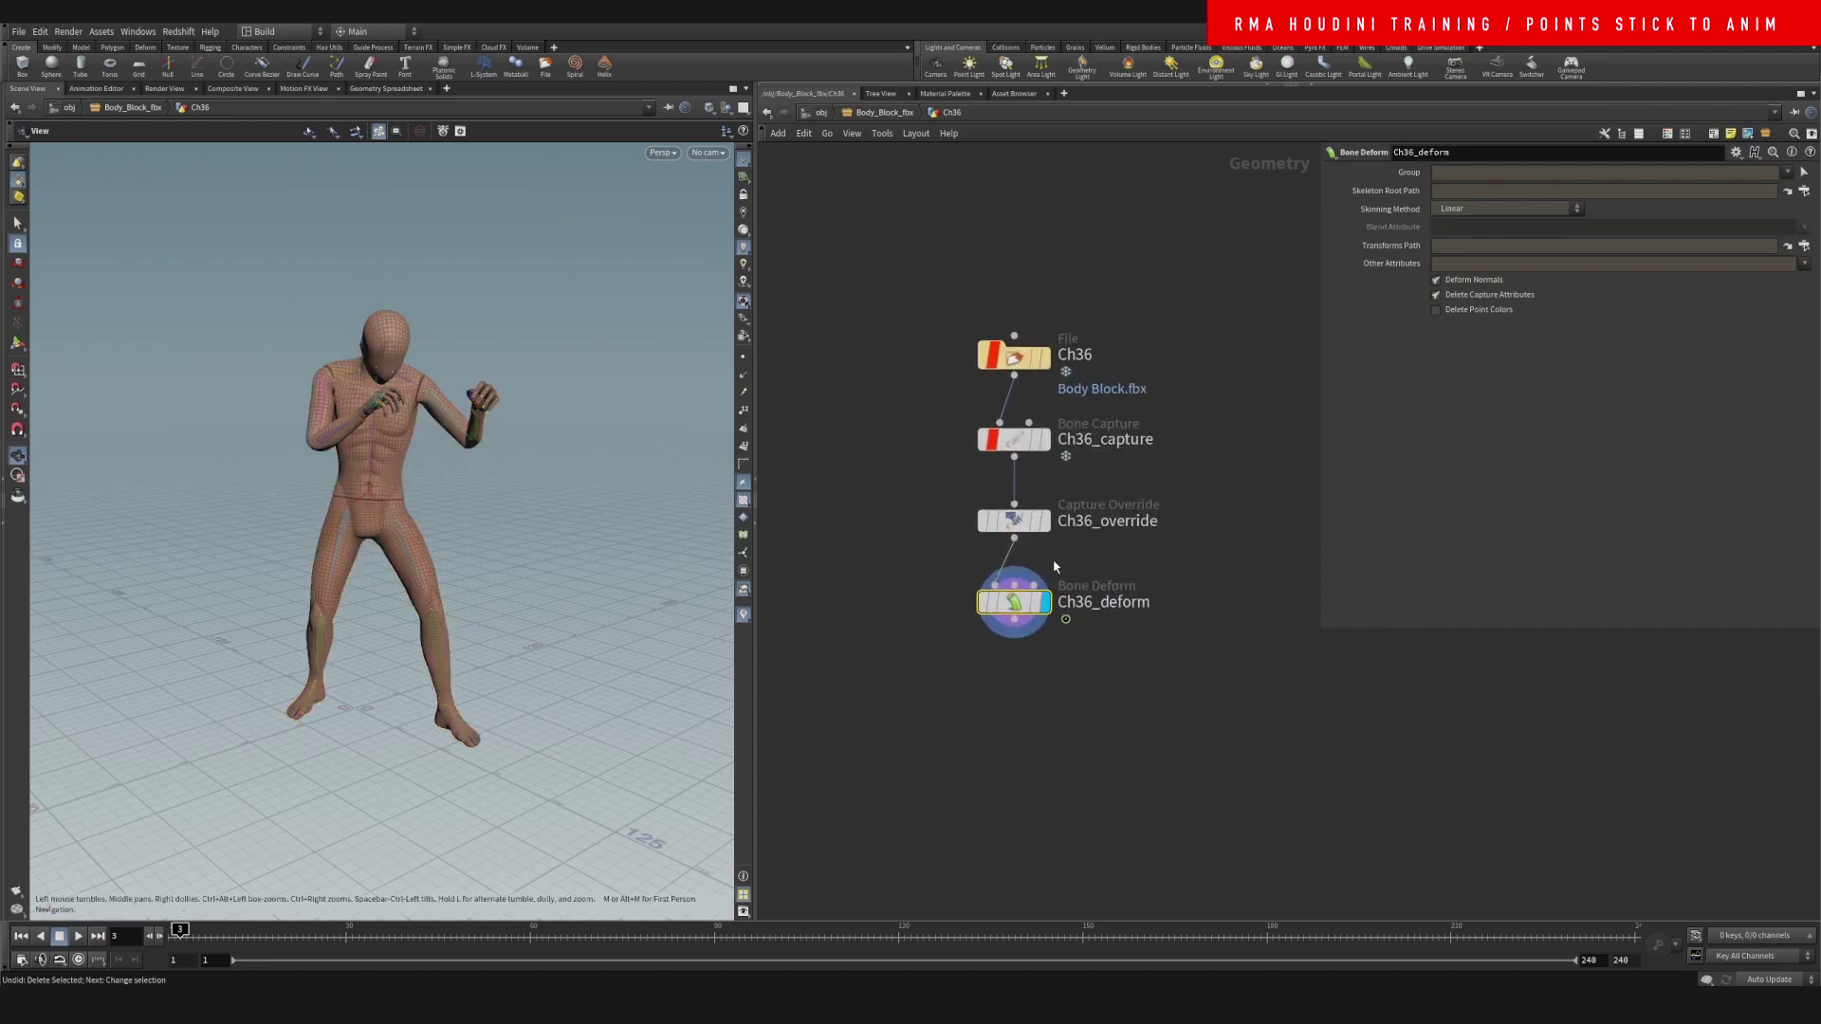
key("u")
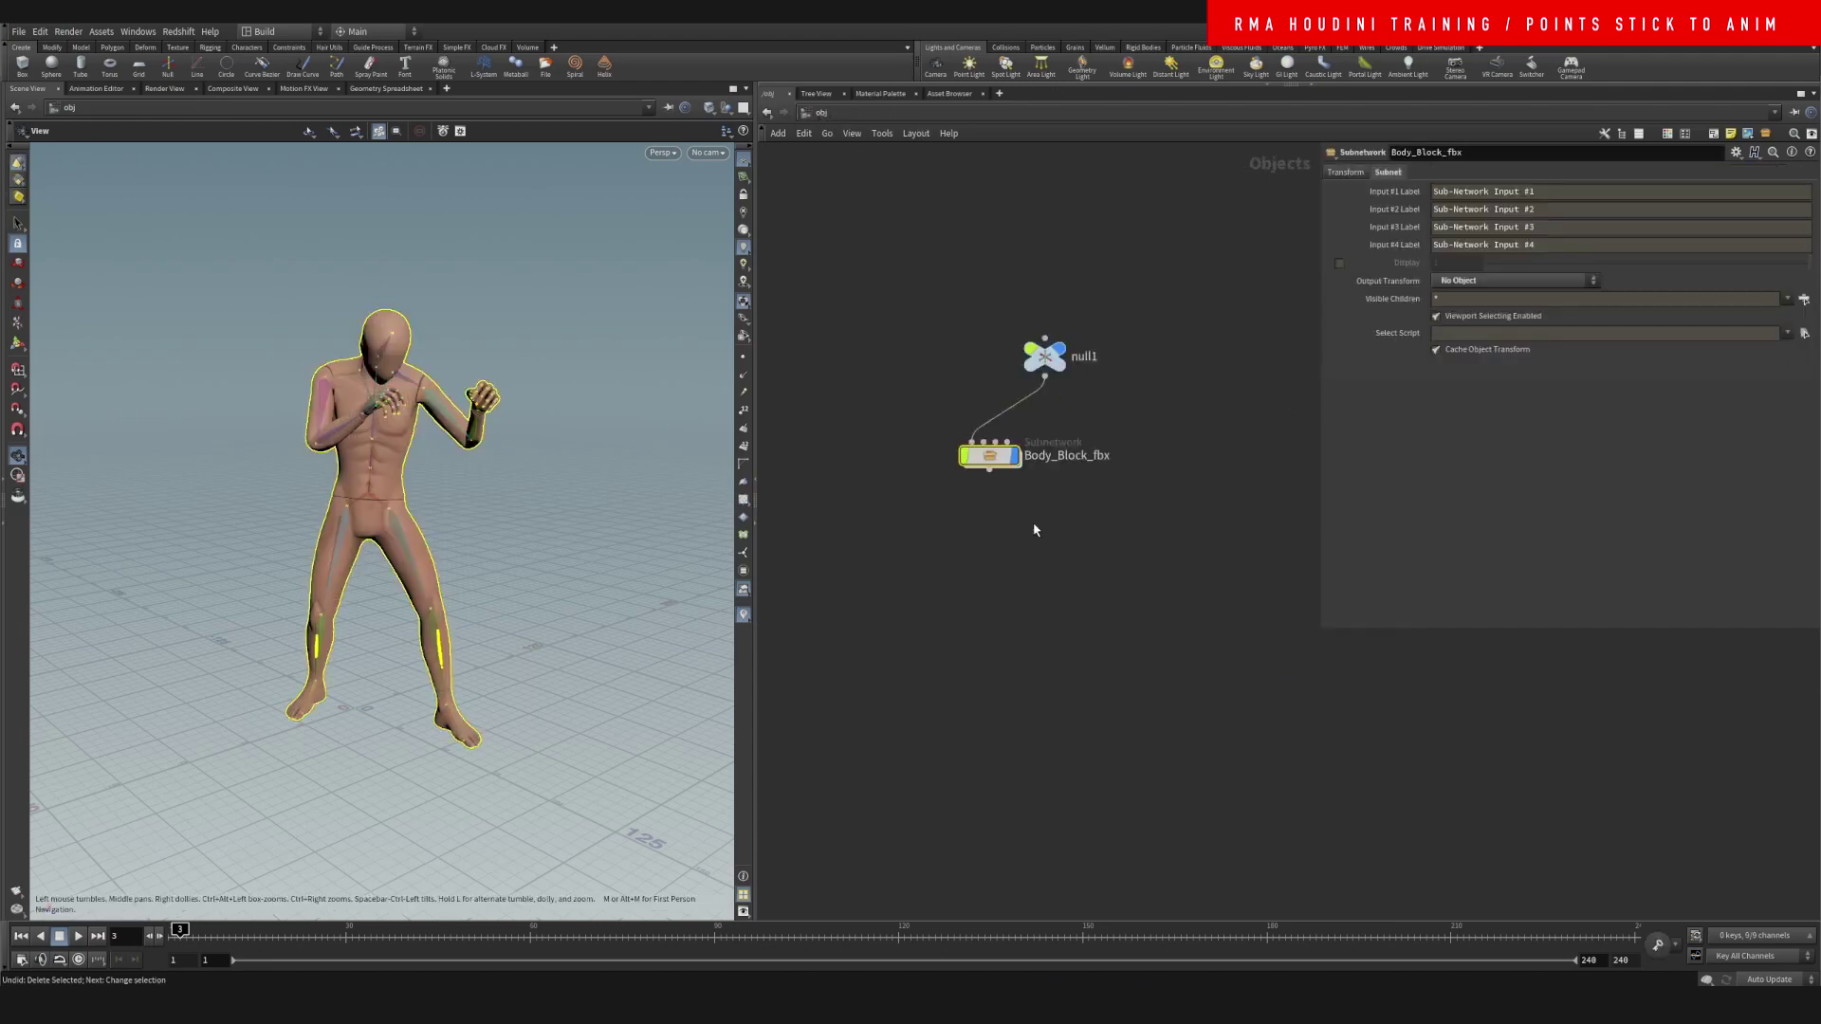
Reposition the Body_Block_fbx node farther from null1 in the network, and select null1 to check its transform
left_click_drag(1079, 594, 1080, 598)
left_click_drag(990, 461, 929, 448)
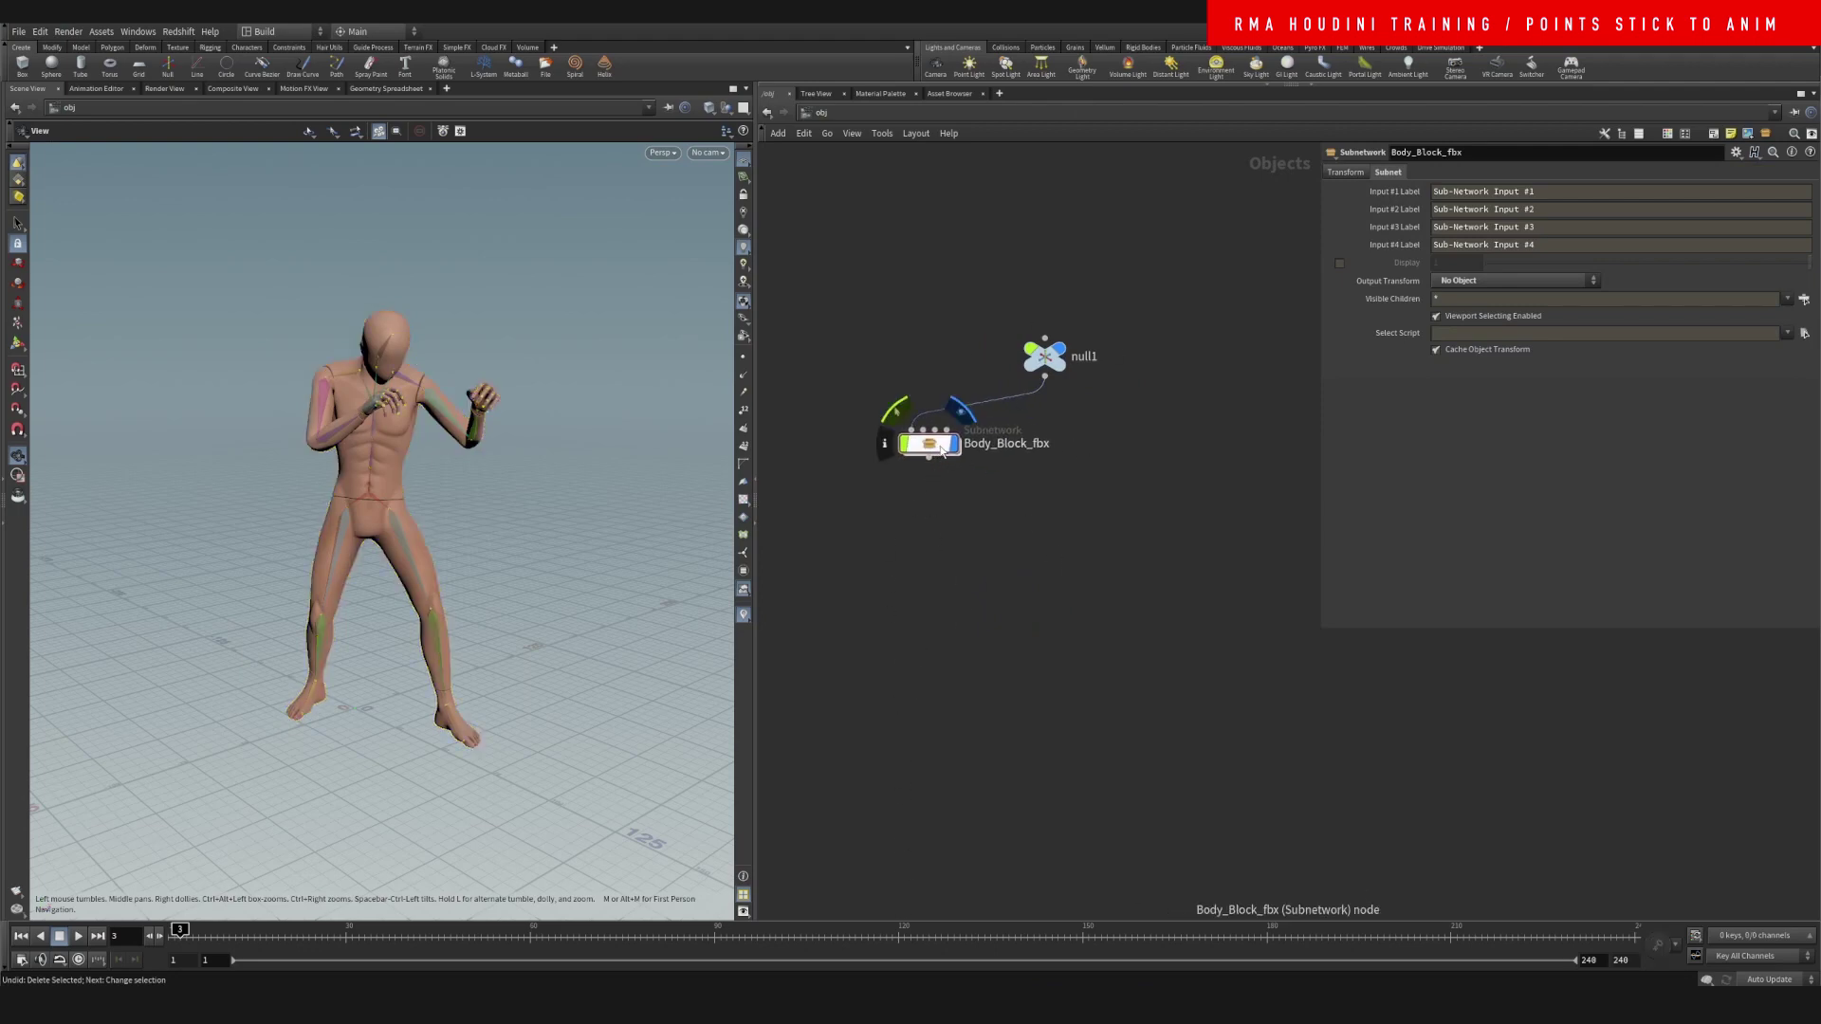
left_click_drag(930, 445, 905, 472)
left_click_drag(965, 336, 1147, 422)
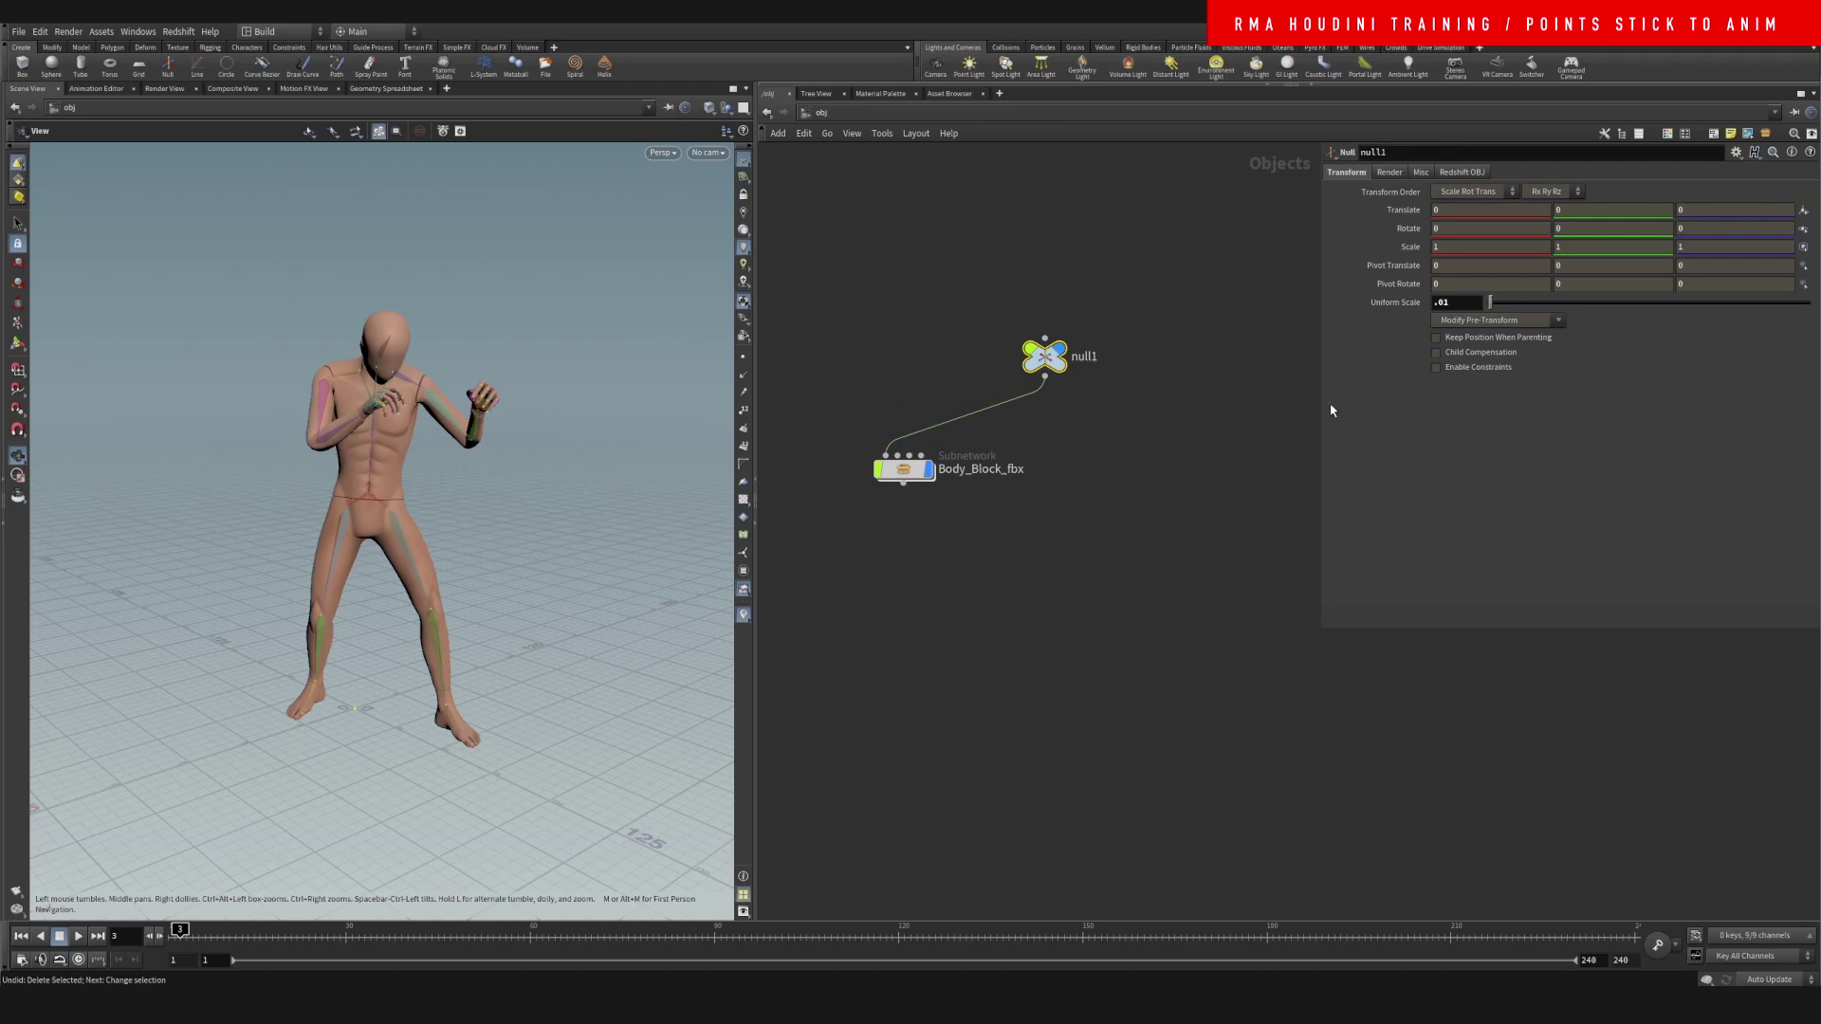
Enter the Body_Block_fbx subnetwork and open the network of its Ch36 geometry node
left_click(911, 479)
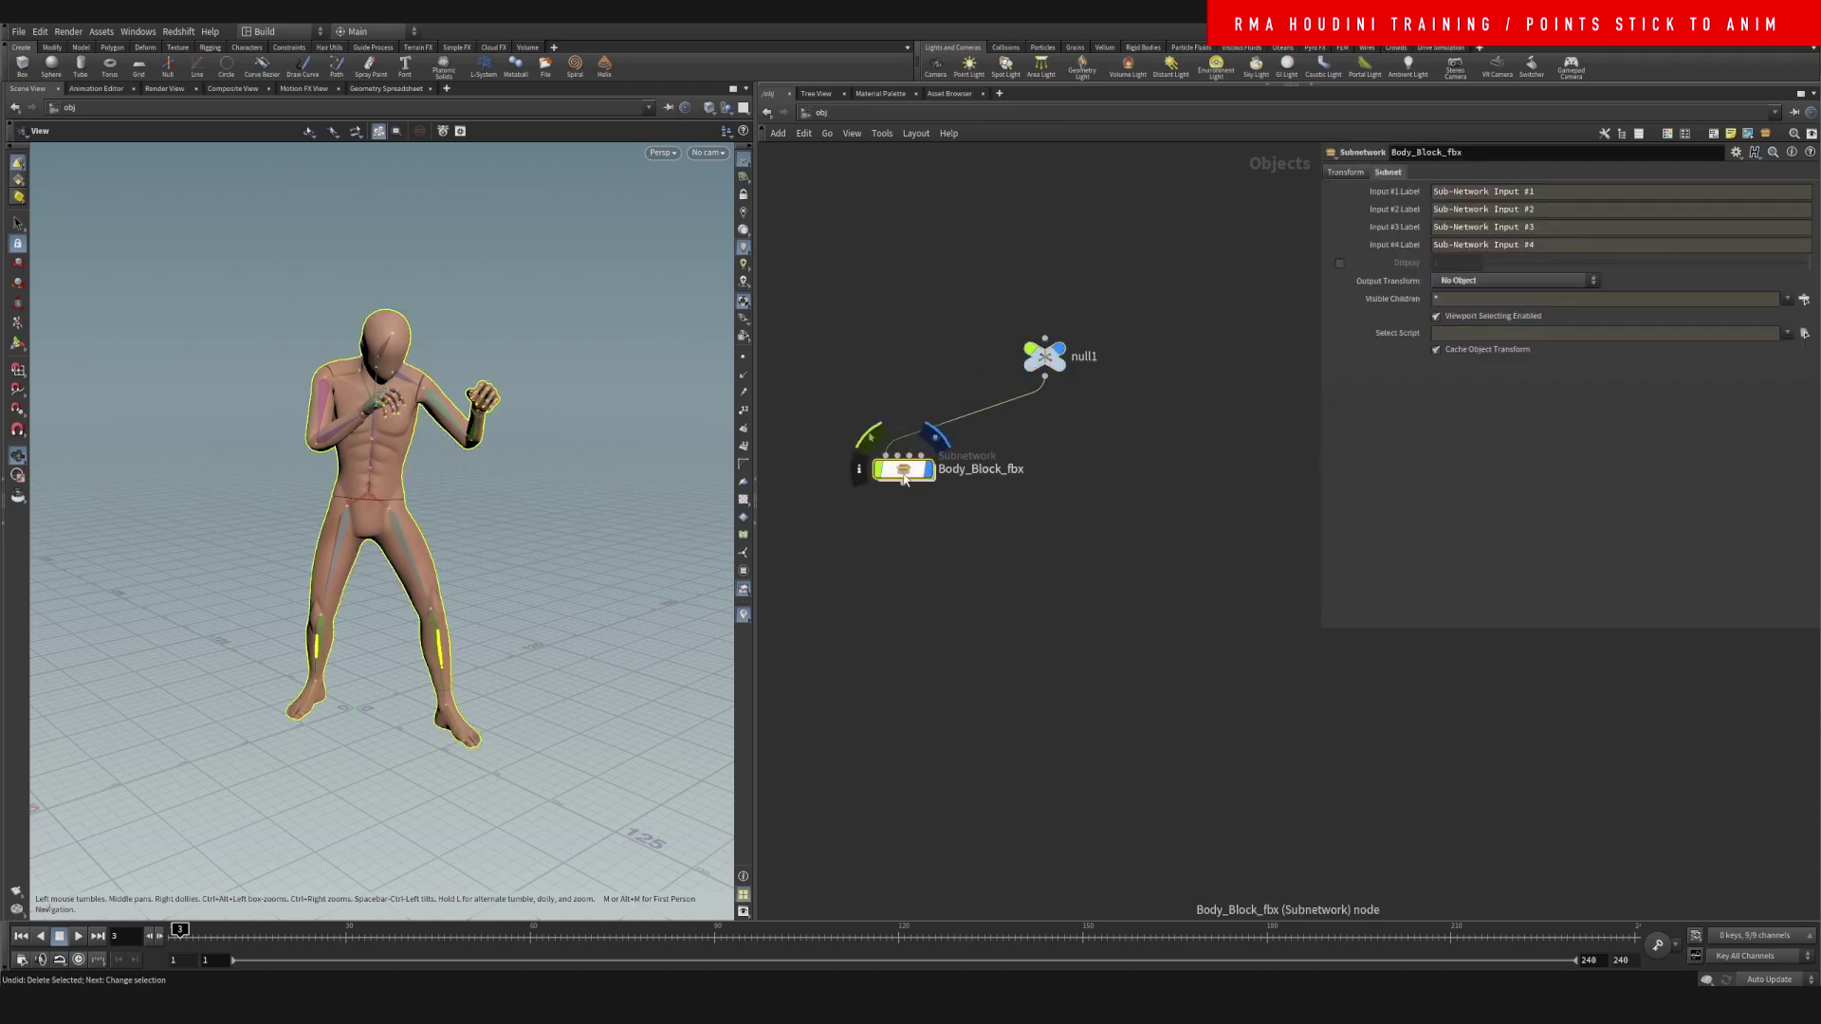
double_click(903, 472)
scroll(1007, 607, "down", 10)
middle_click_drag(967, 738, 1272, 622)
scroll(1083, 645, "down", 6)
scroll(1137, 616, "up", 2)
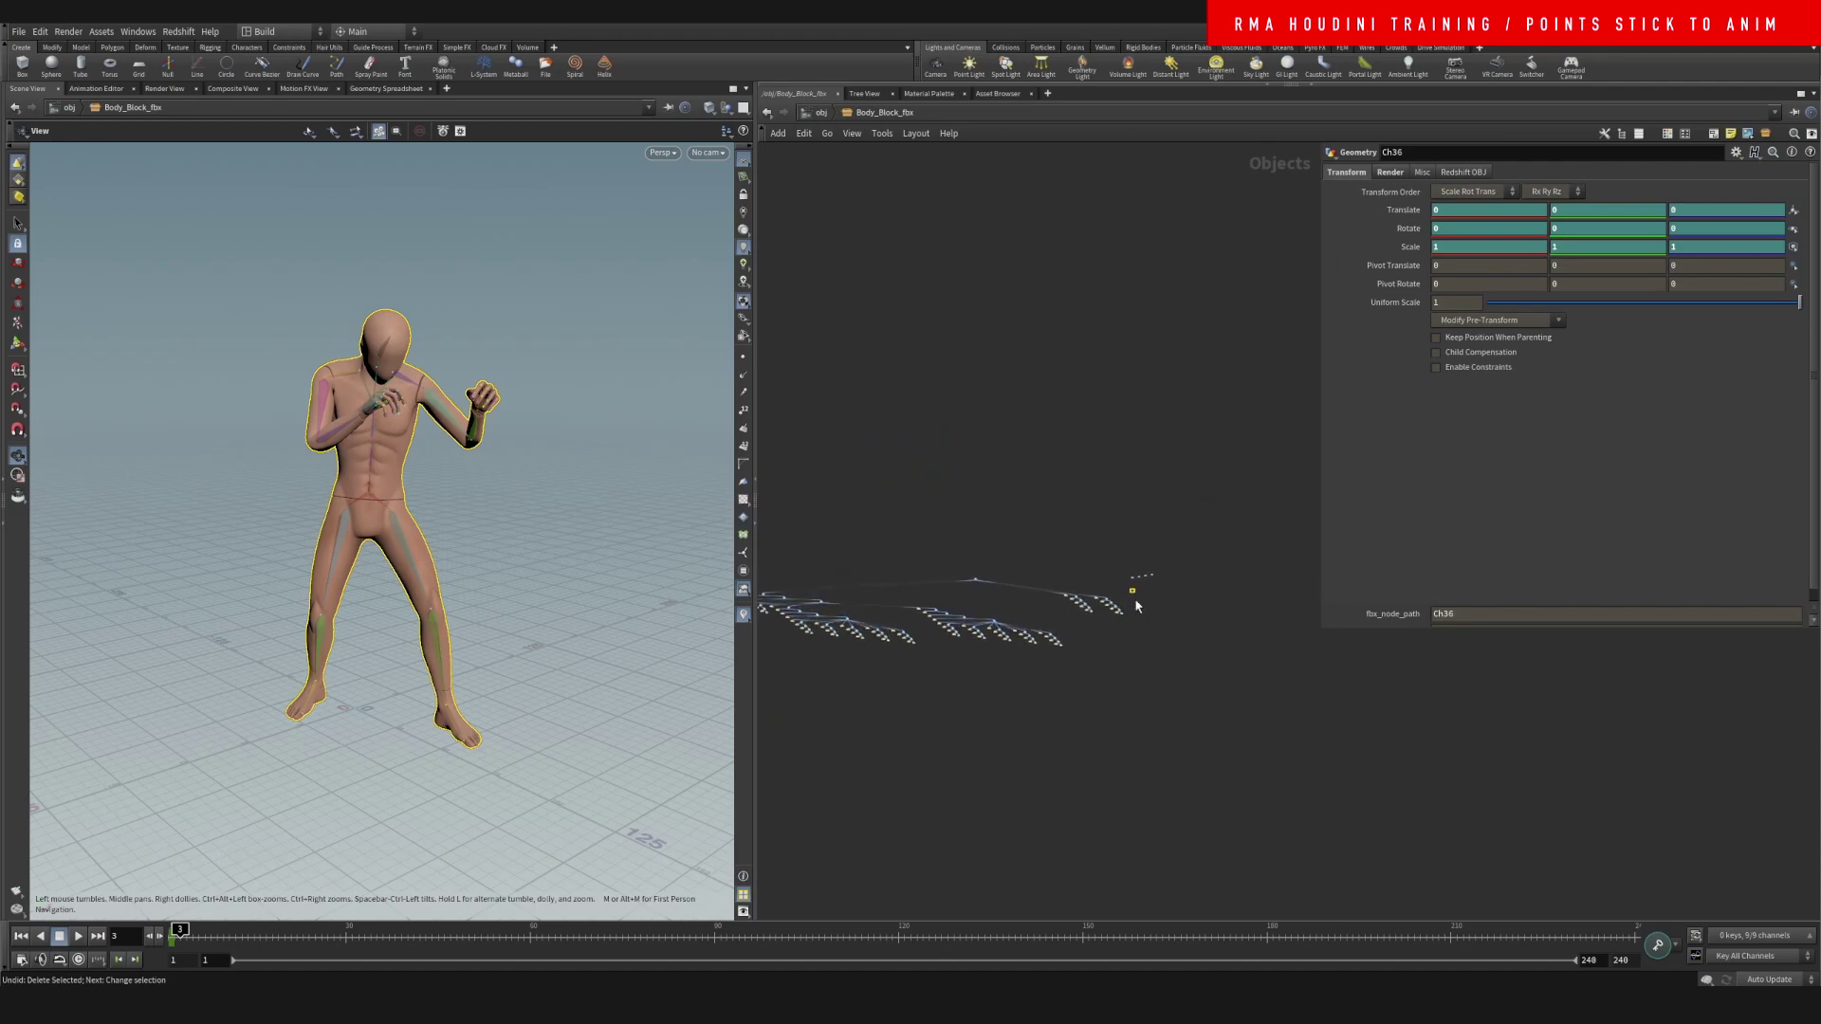
scroll(1157, 590, "up", 10)
middle_click_drag(984, 548, 1145, 534)
scroll(926, 541, "up", 2)
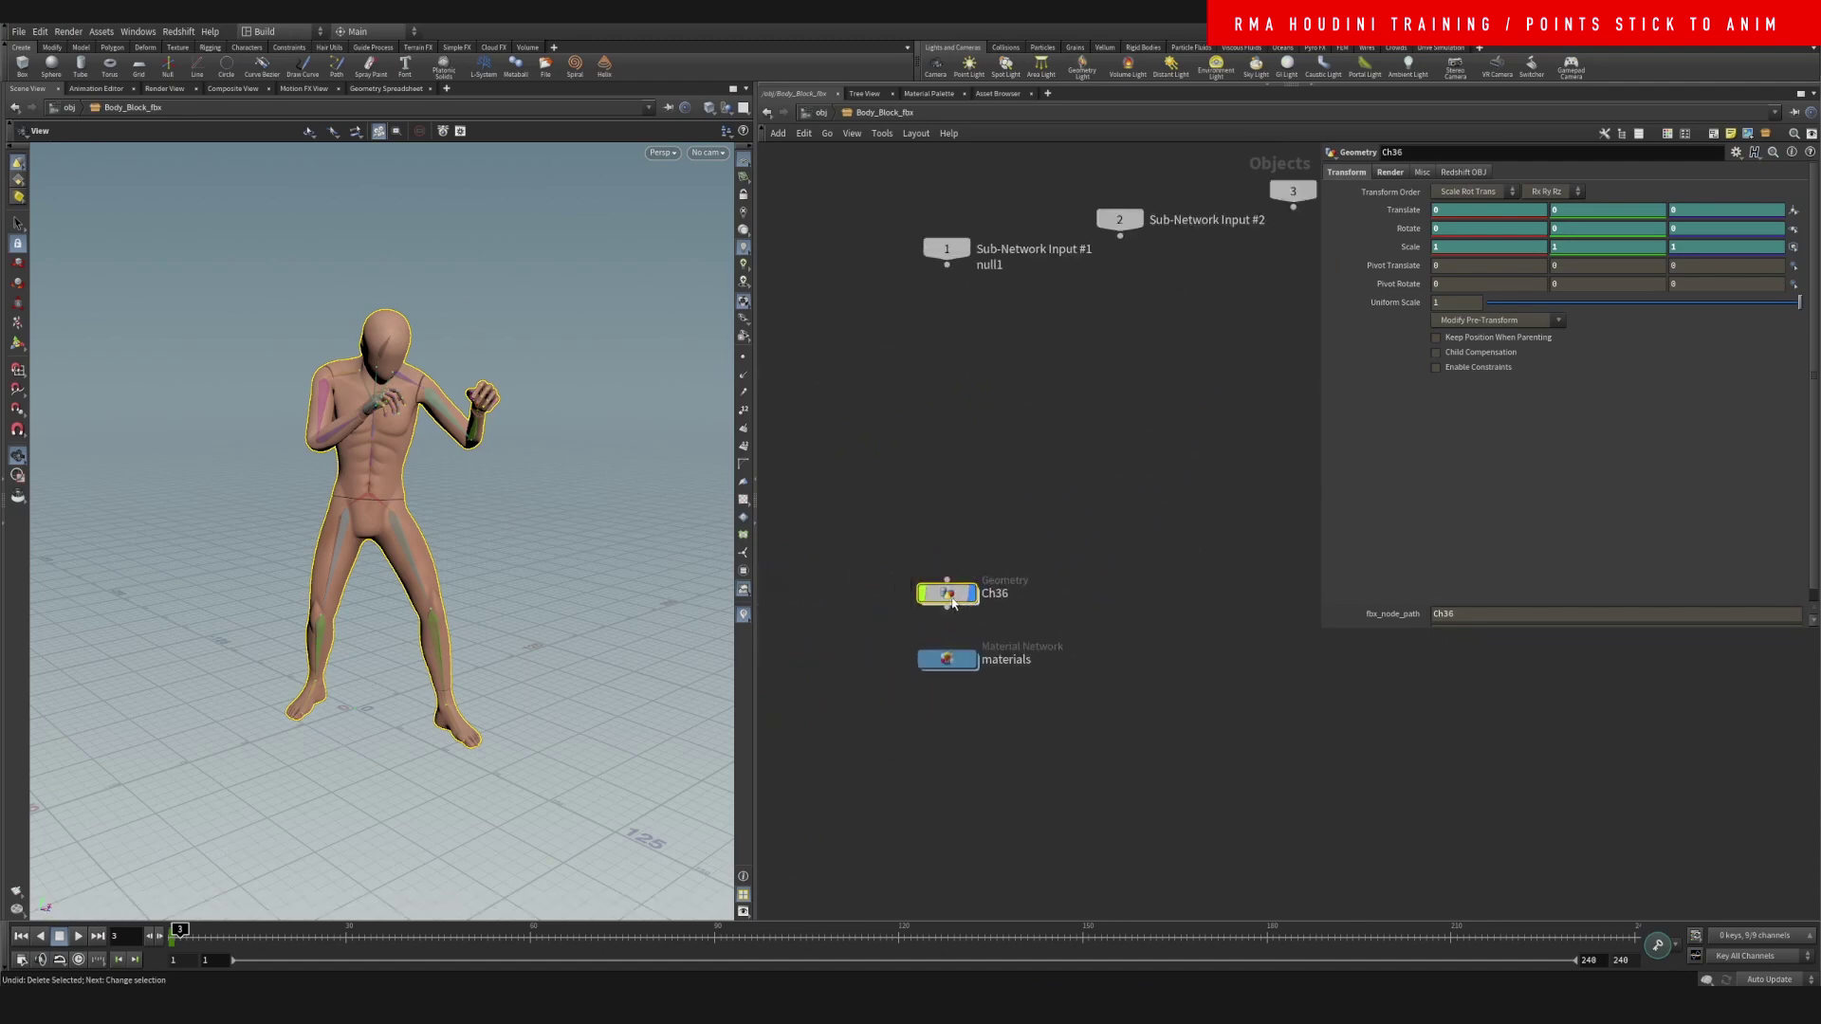
double_click(946, 593)
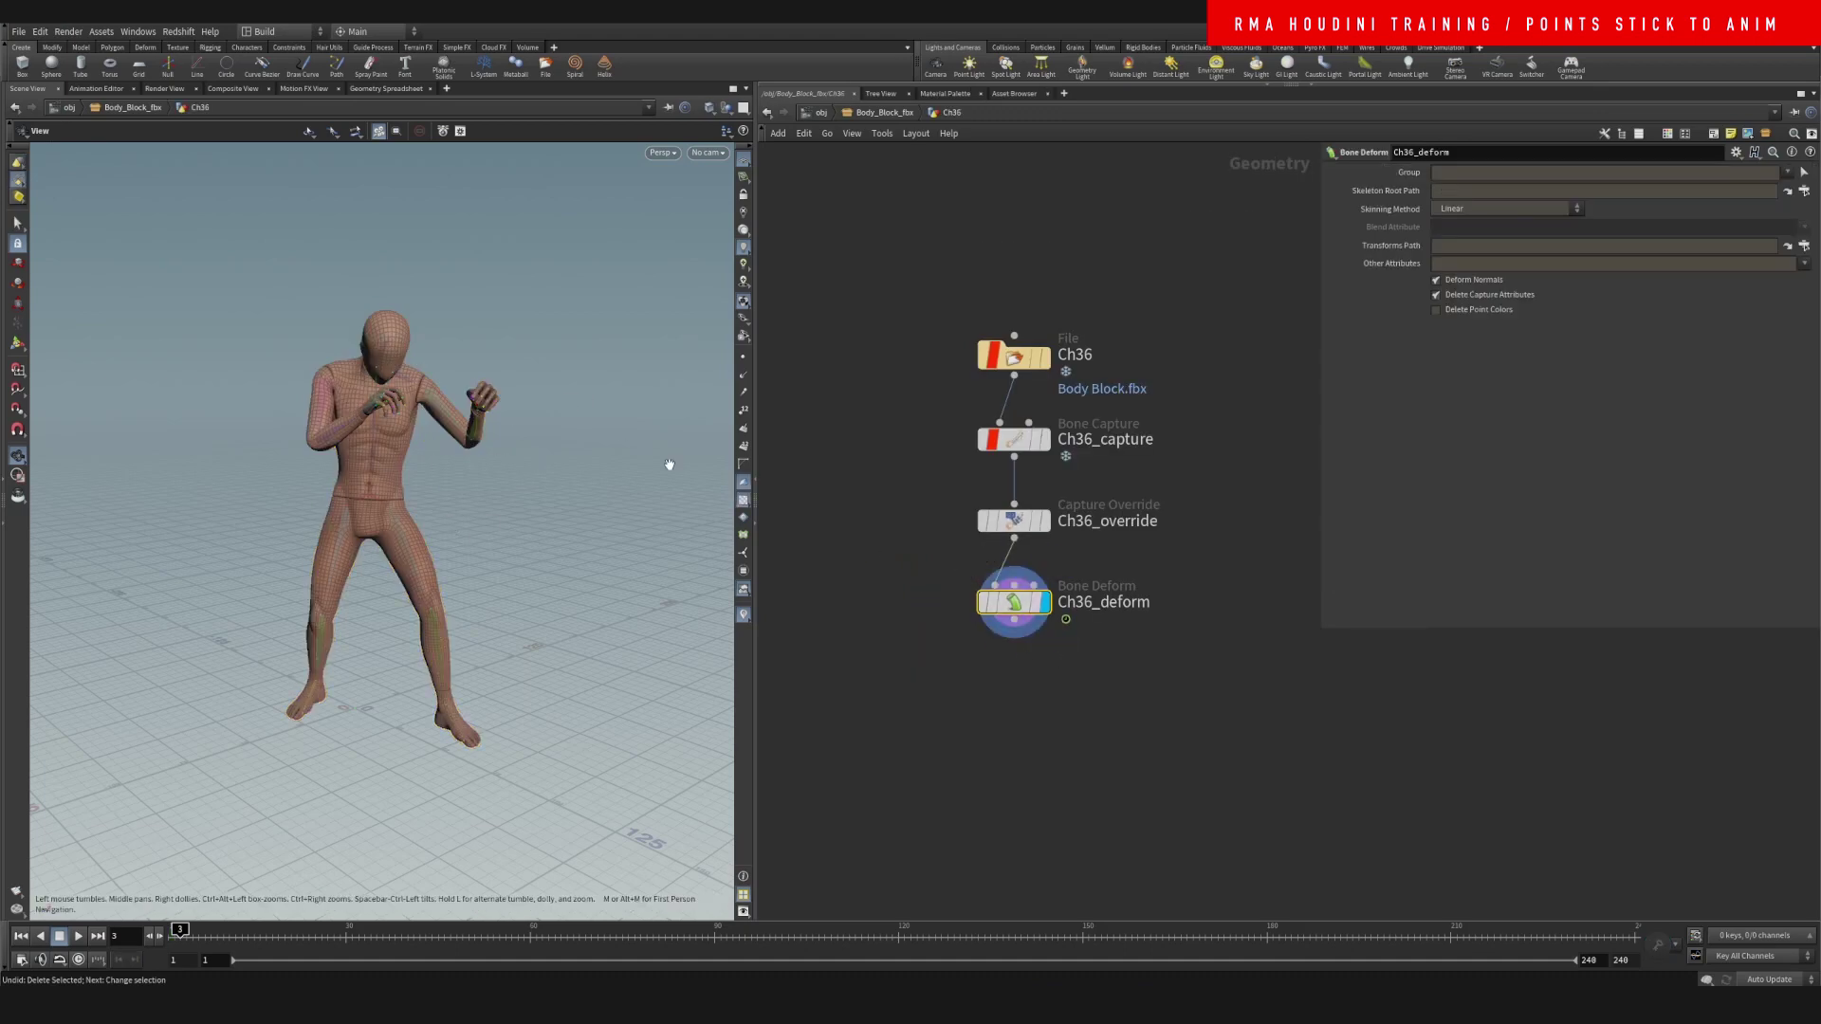
scroll(1077, 679, "up", 2)
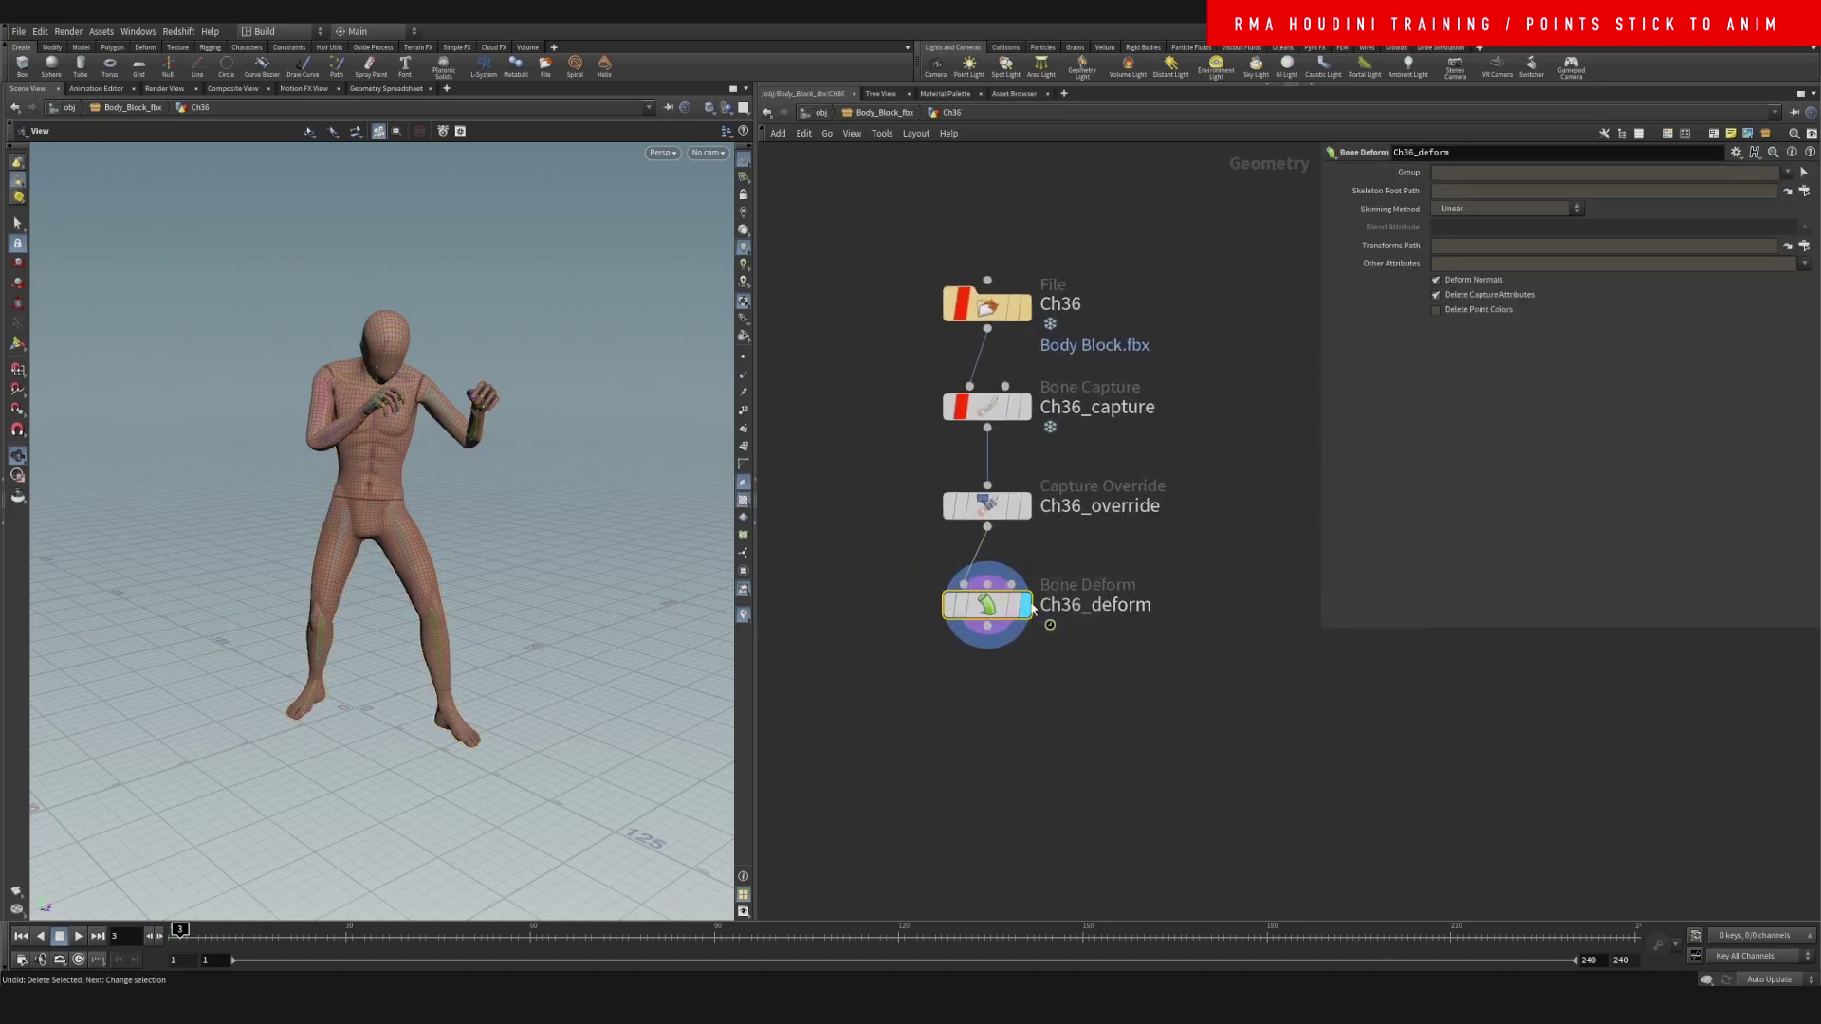
Compare the character's motion over the timeline with the Ch36_deform node bypassed and enabled
mouse_move(1034, 605)
left_click_drag(282, 936, 585, 937)
mouse_move(996, 614)
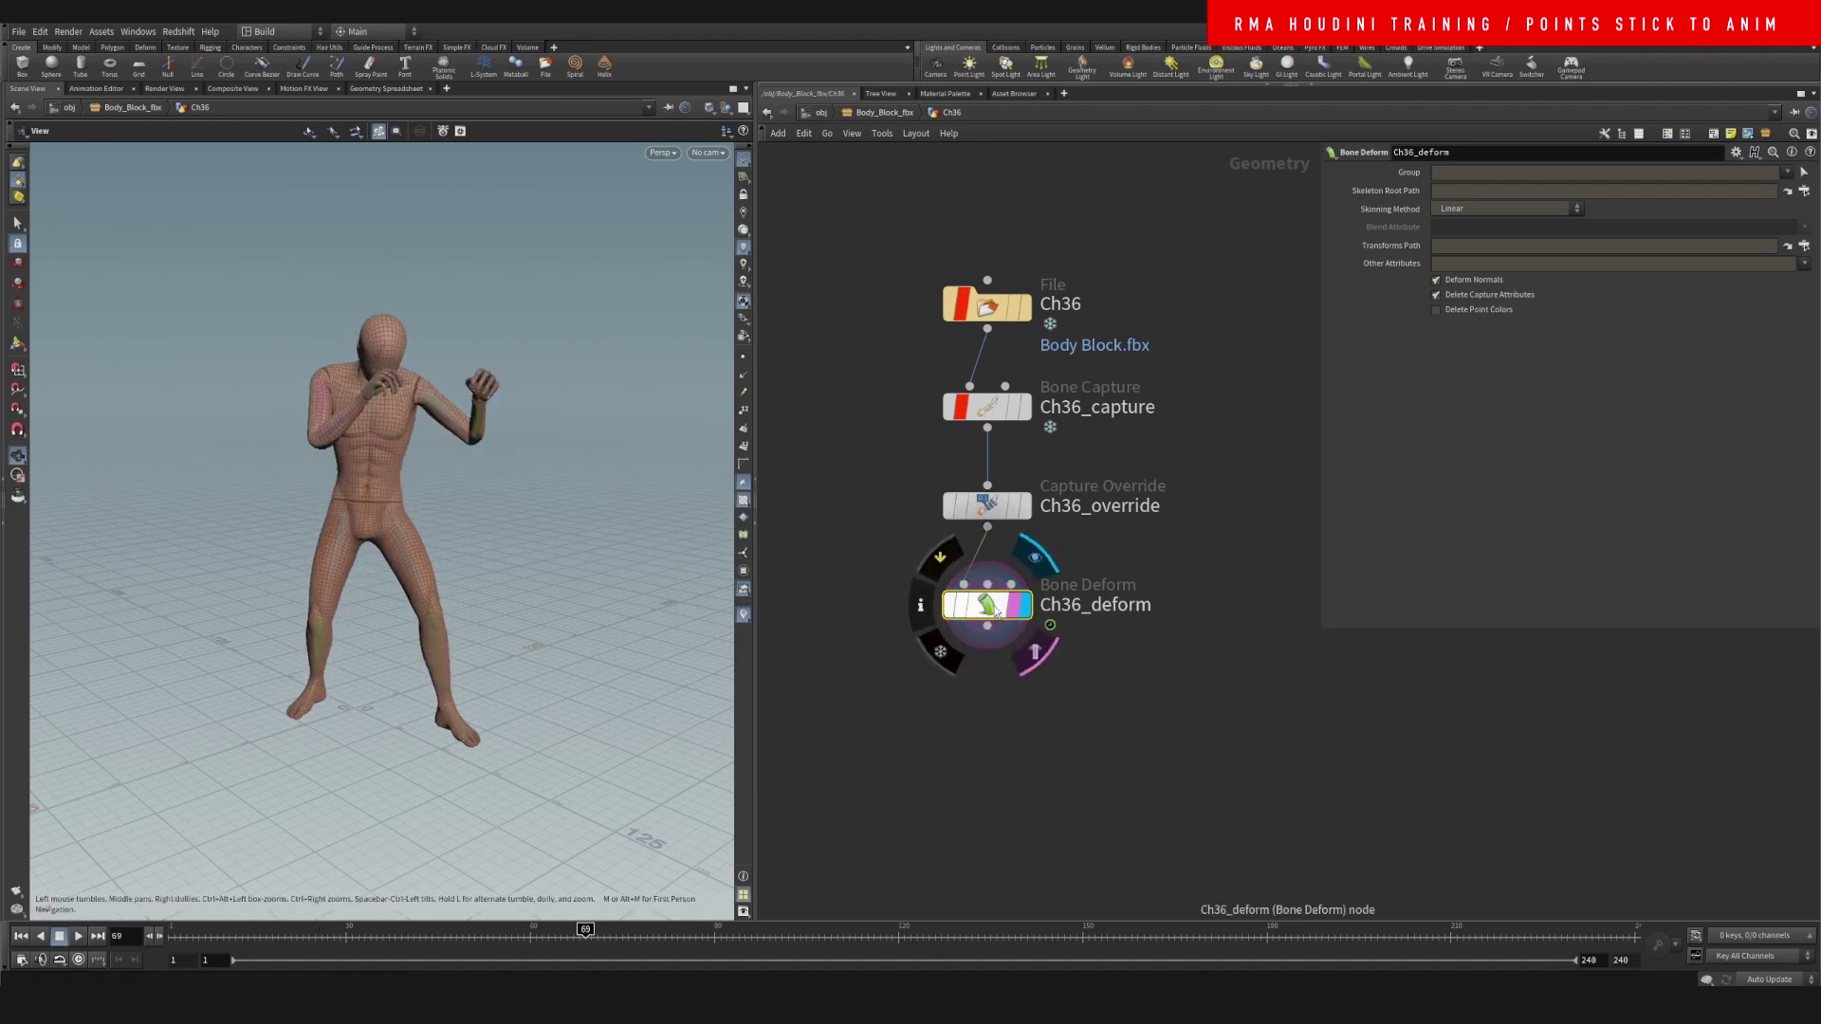
left_click(952, 568)
left_click_drag(438, 937, 260, 905)
mouse_move(993, 607)
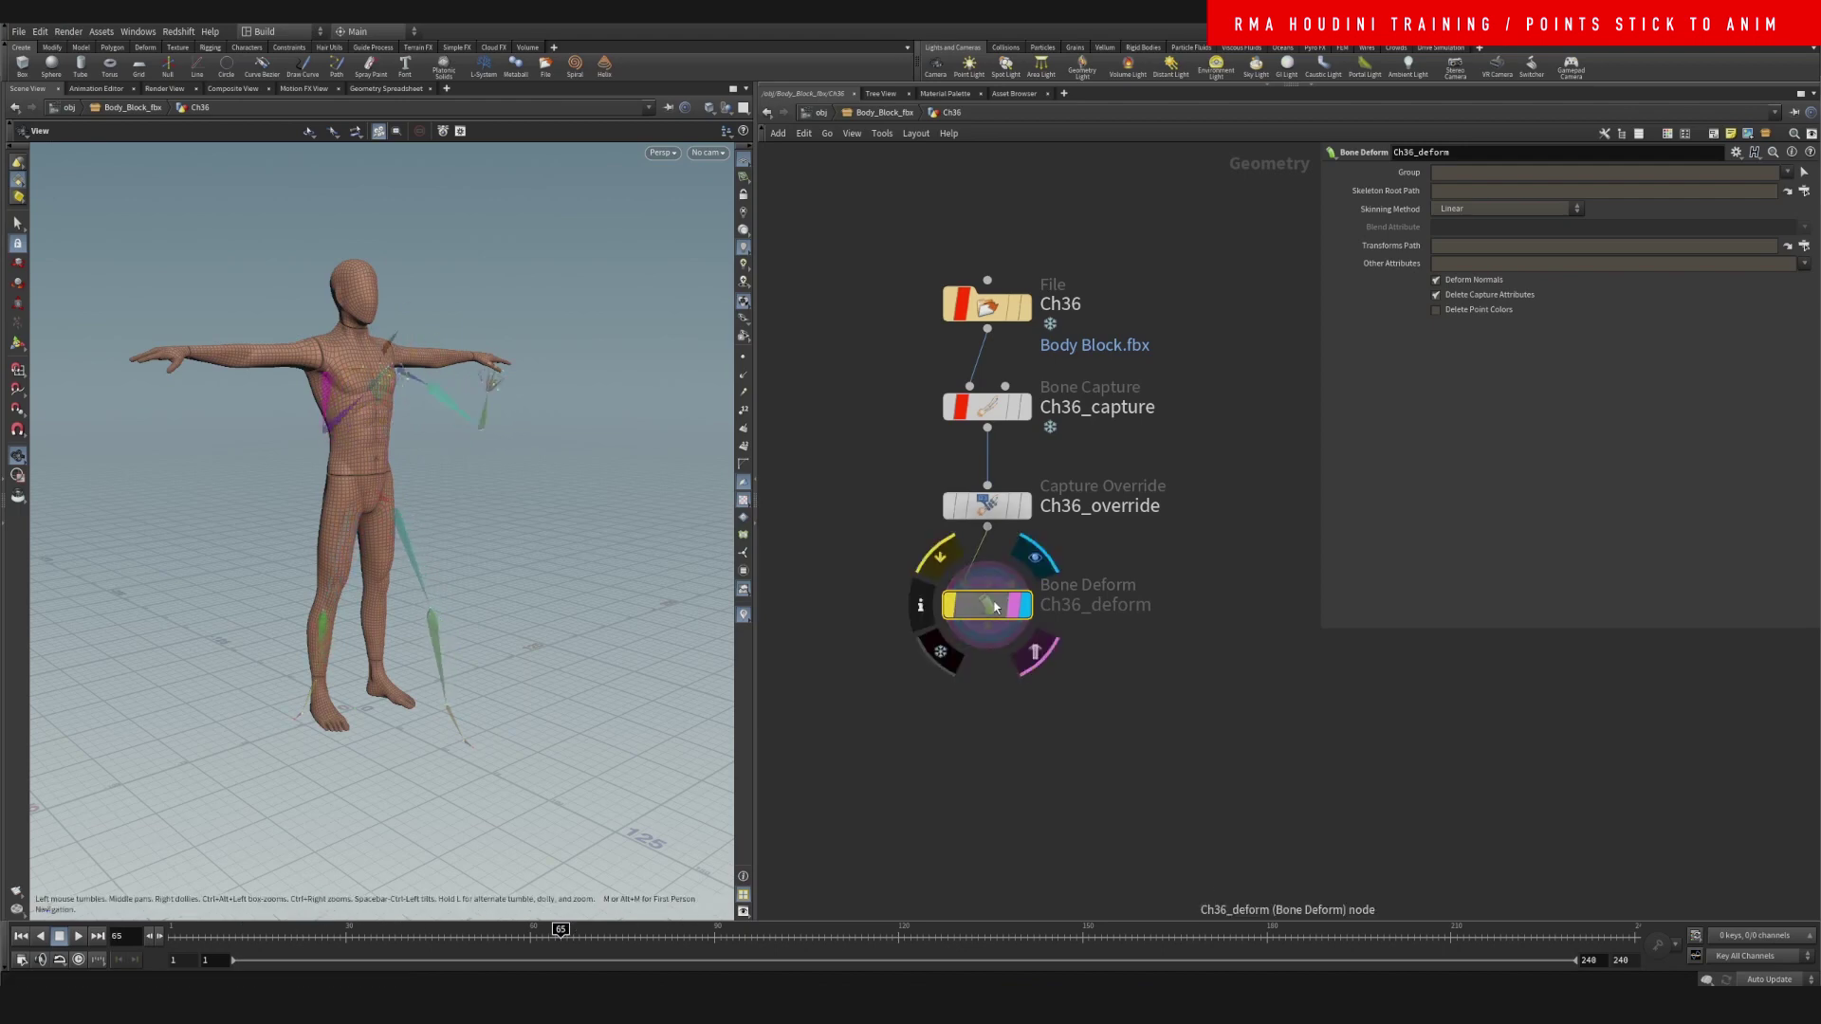
left_click(955, 567)
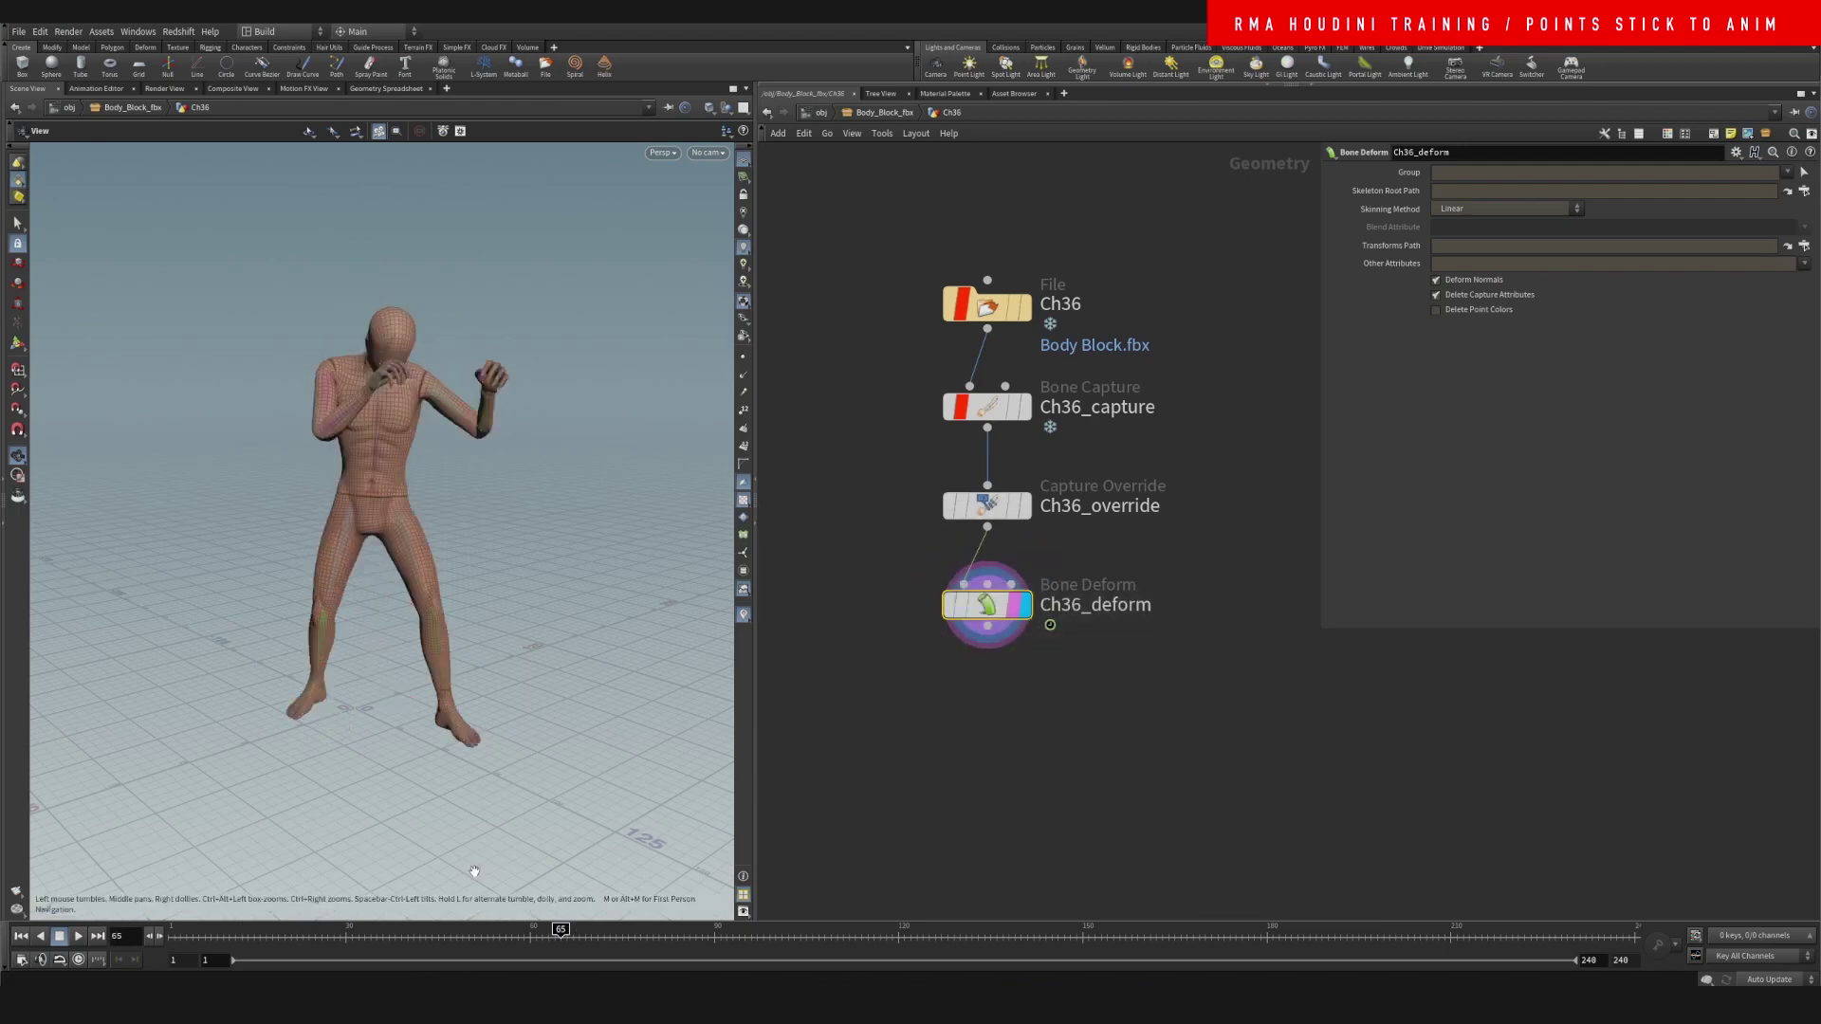
left_click_drag(527, 944, 800, 934)
Add a Null after the Ch36_deform node, connect it to the deform output, and name it OUT_character
middle_click_drag(1077, 721, 1085, 671)
key("Tab")
type("null")
key("Return")
left_click(1102, 745)
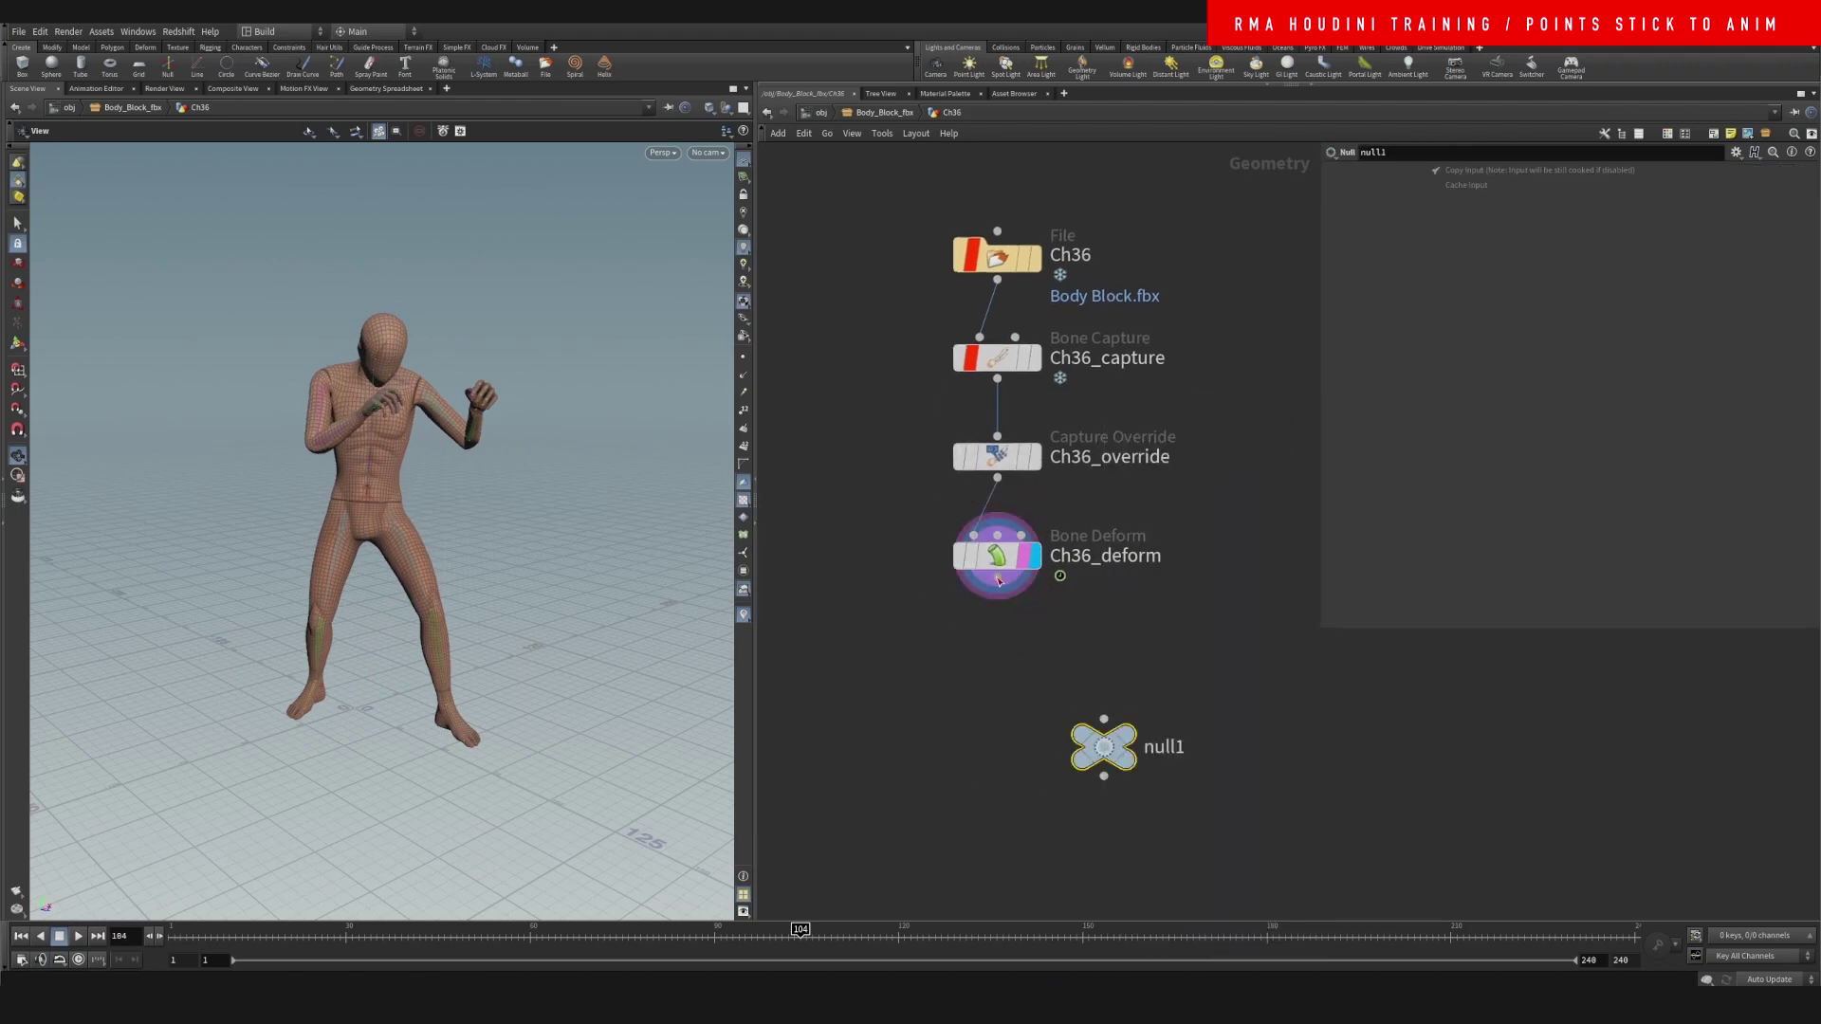
left_click_drag(1112, 743, 1005, 714)
double_click(1088, 725)
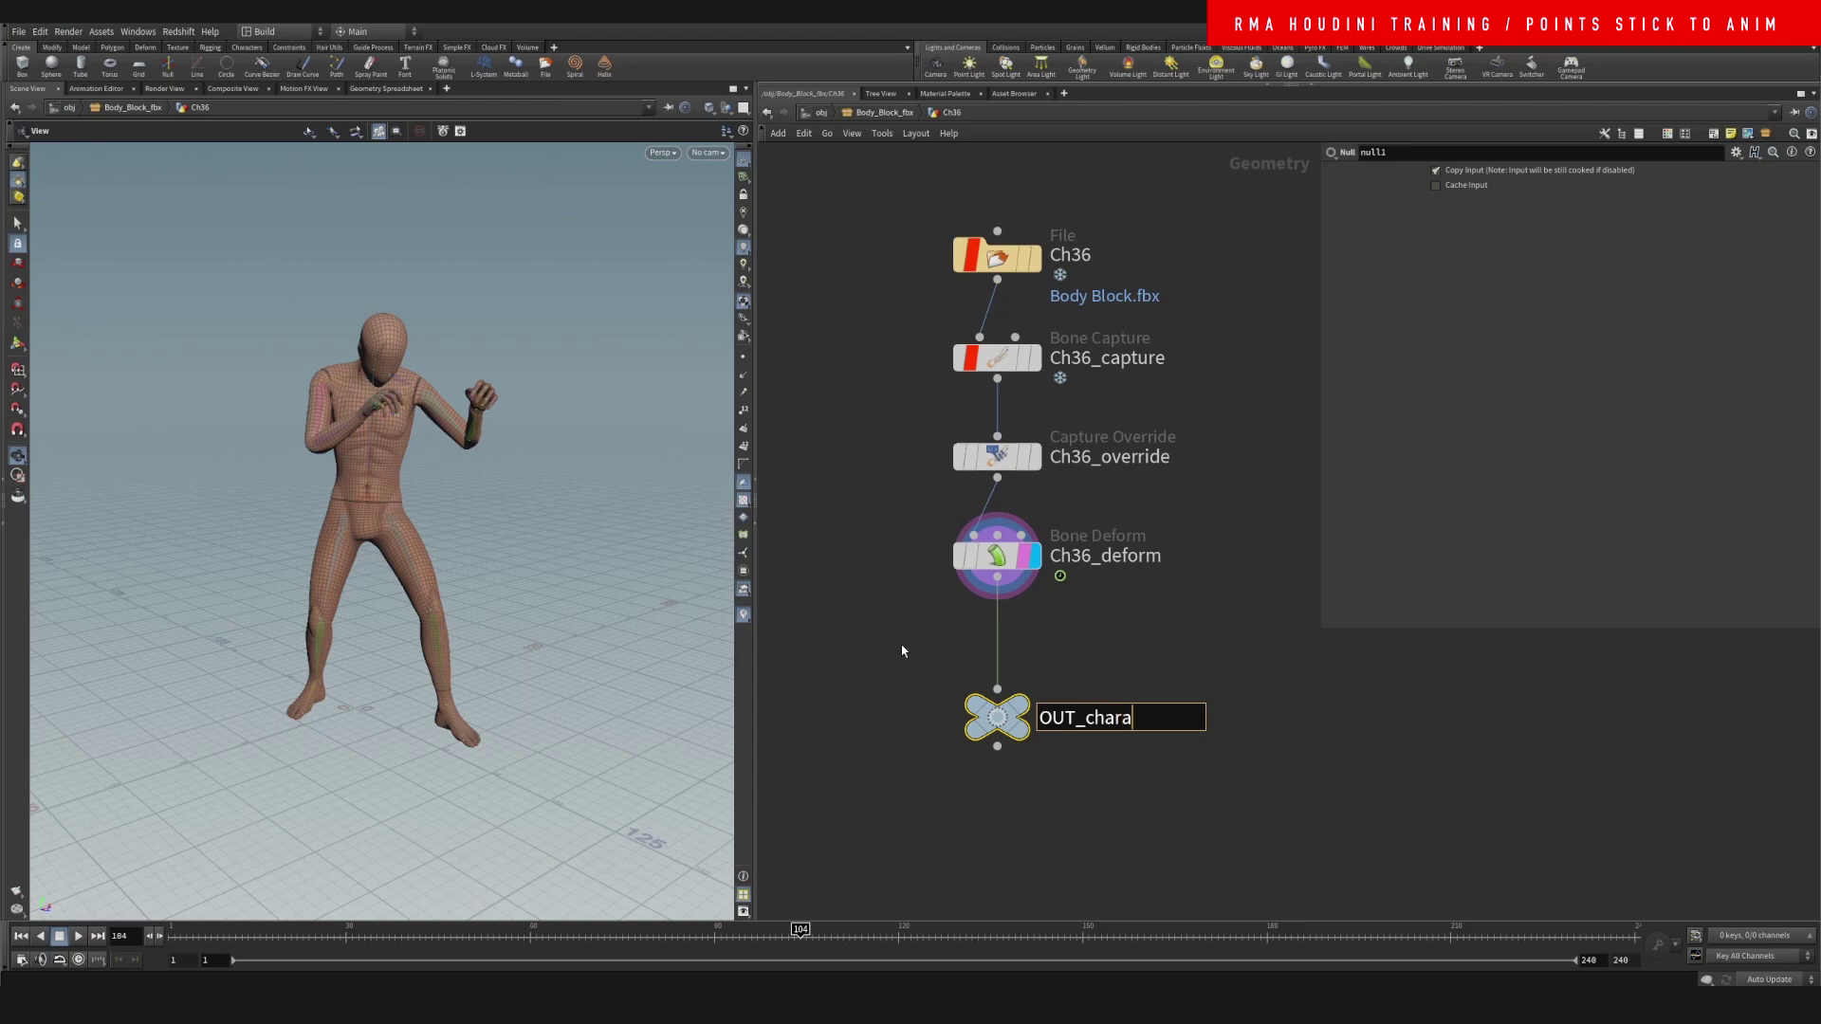
type("OUT_character")
key("Return")
Return to the object level, create a new Geometry object below Body_Block_fbx, and go inside it
key("u")
key("u")
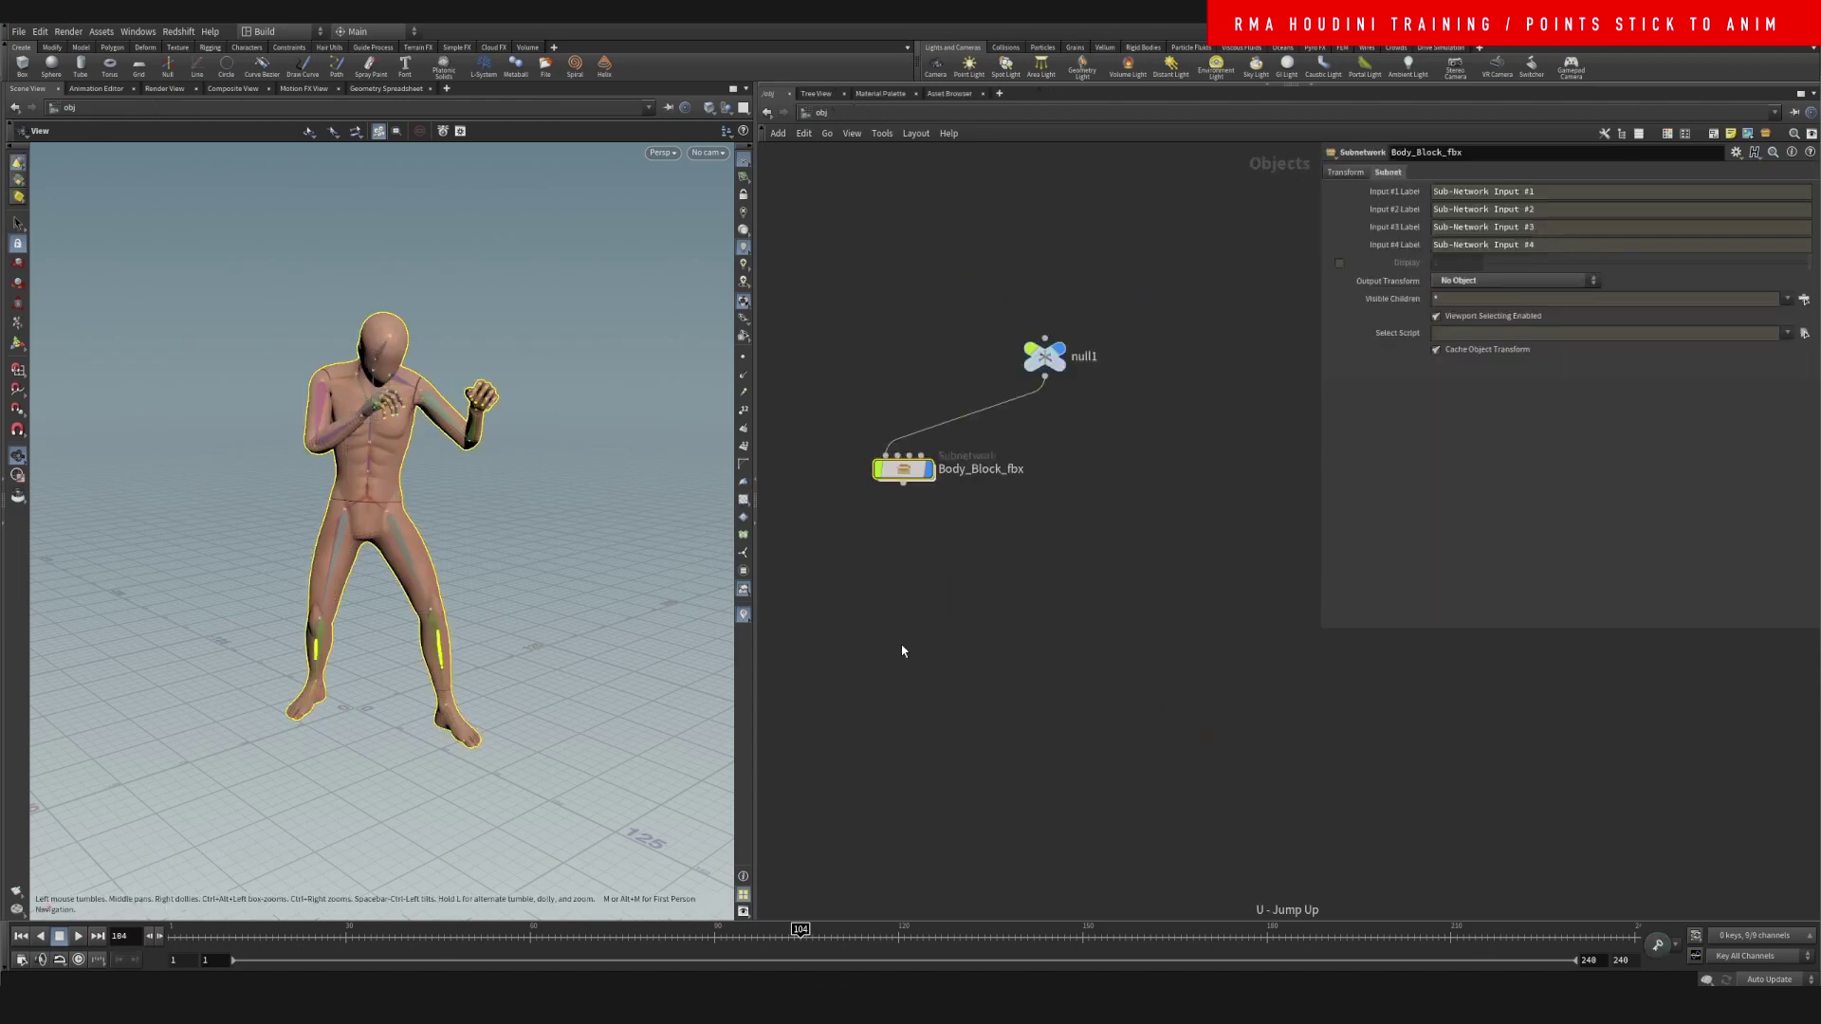
key("Tab")
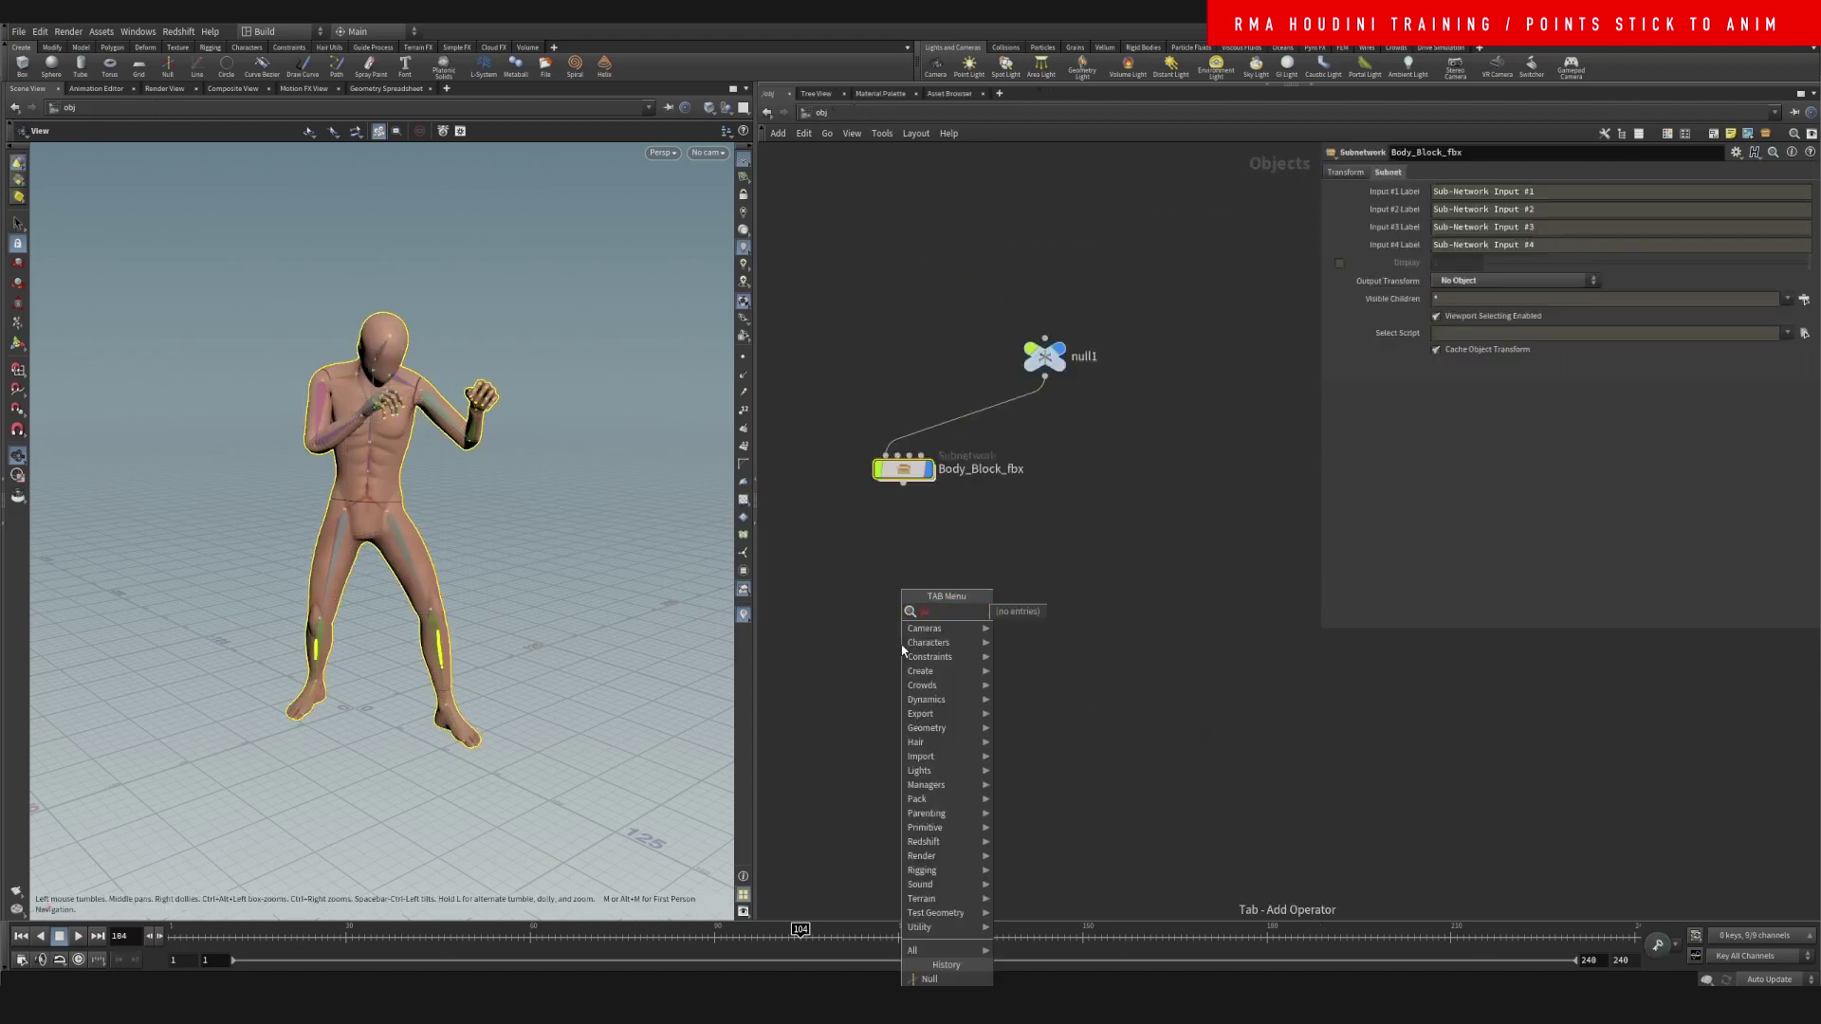
type("geo")
key("Return")
left_click(902, 645)
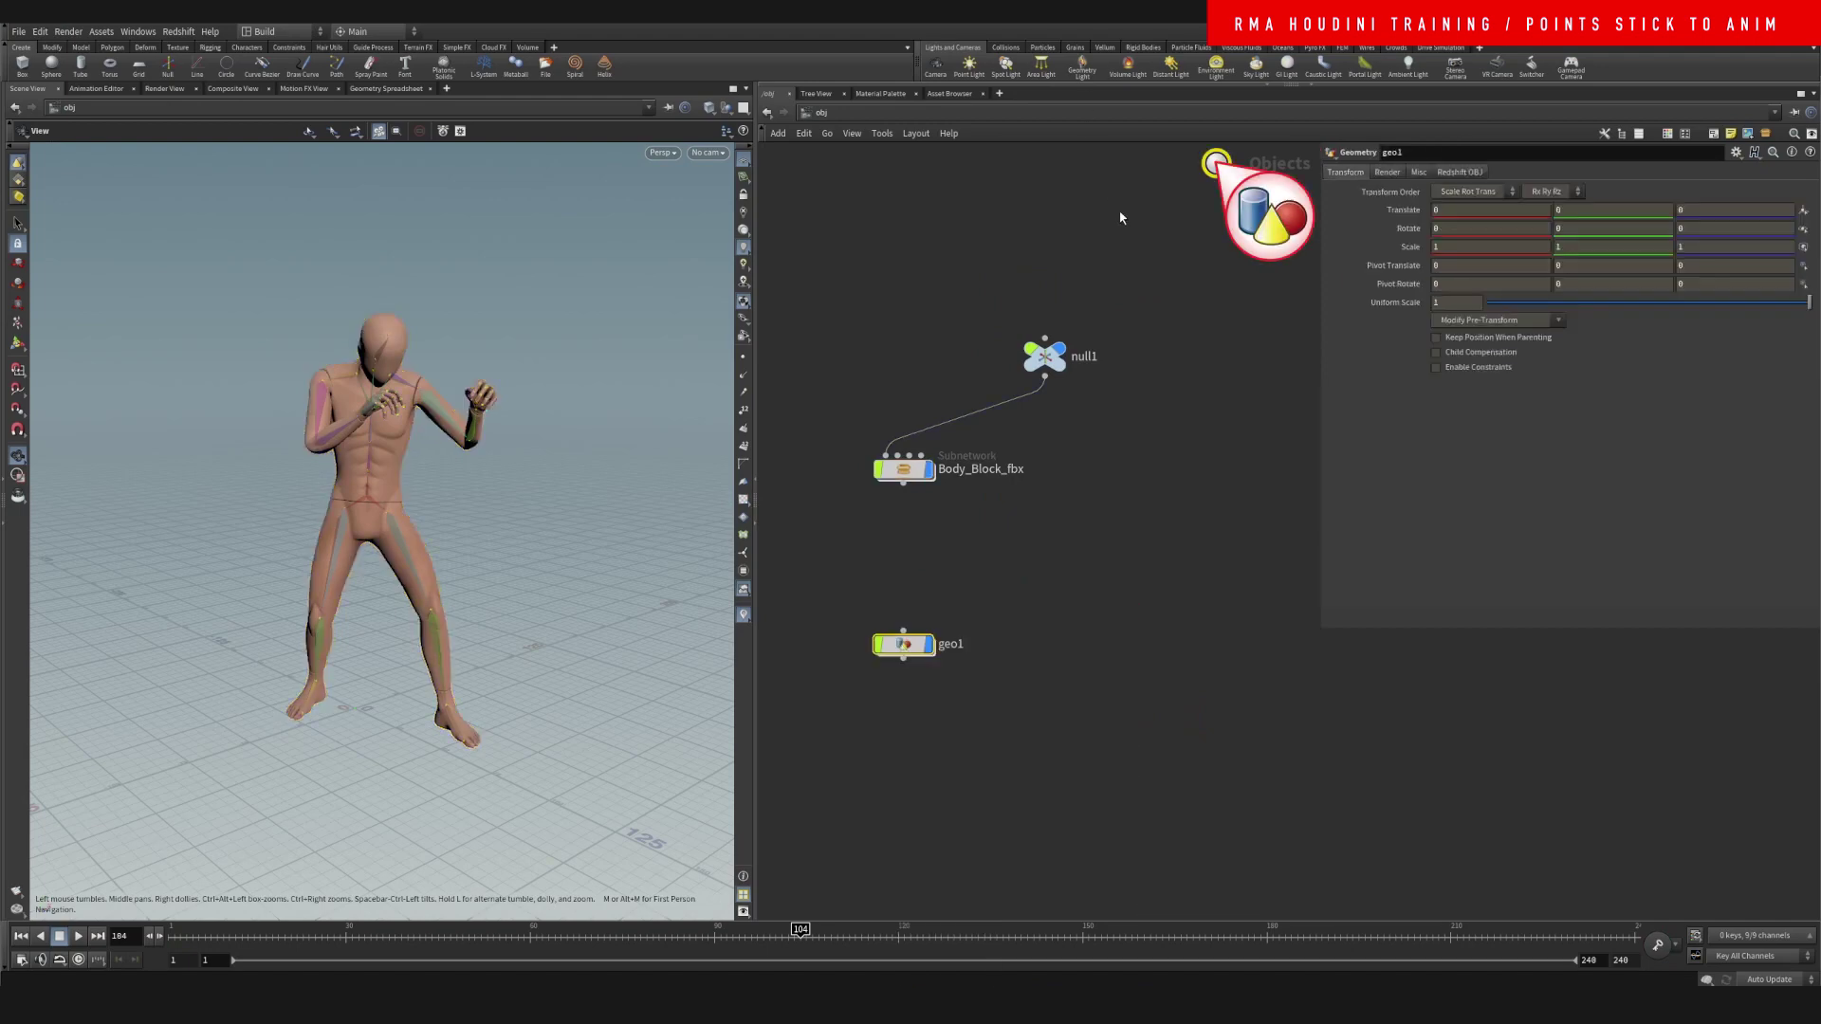
double_click(902, 644)
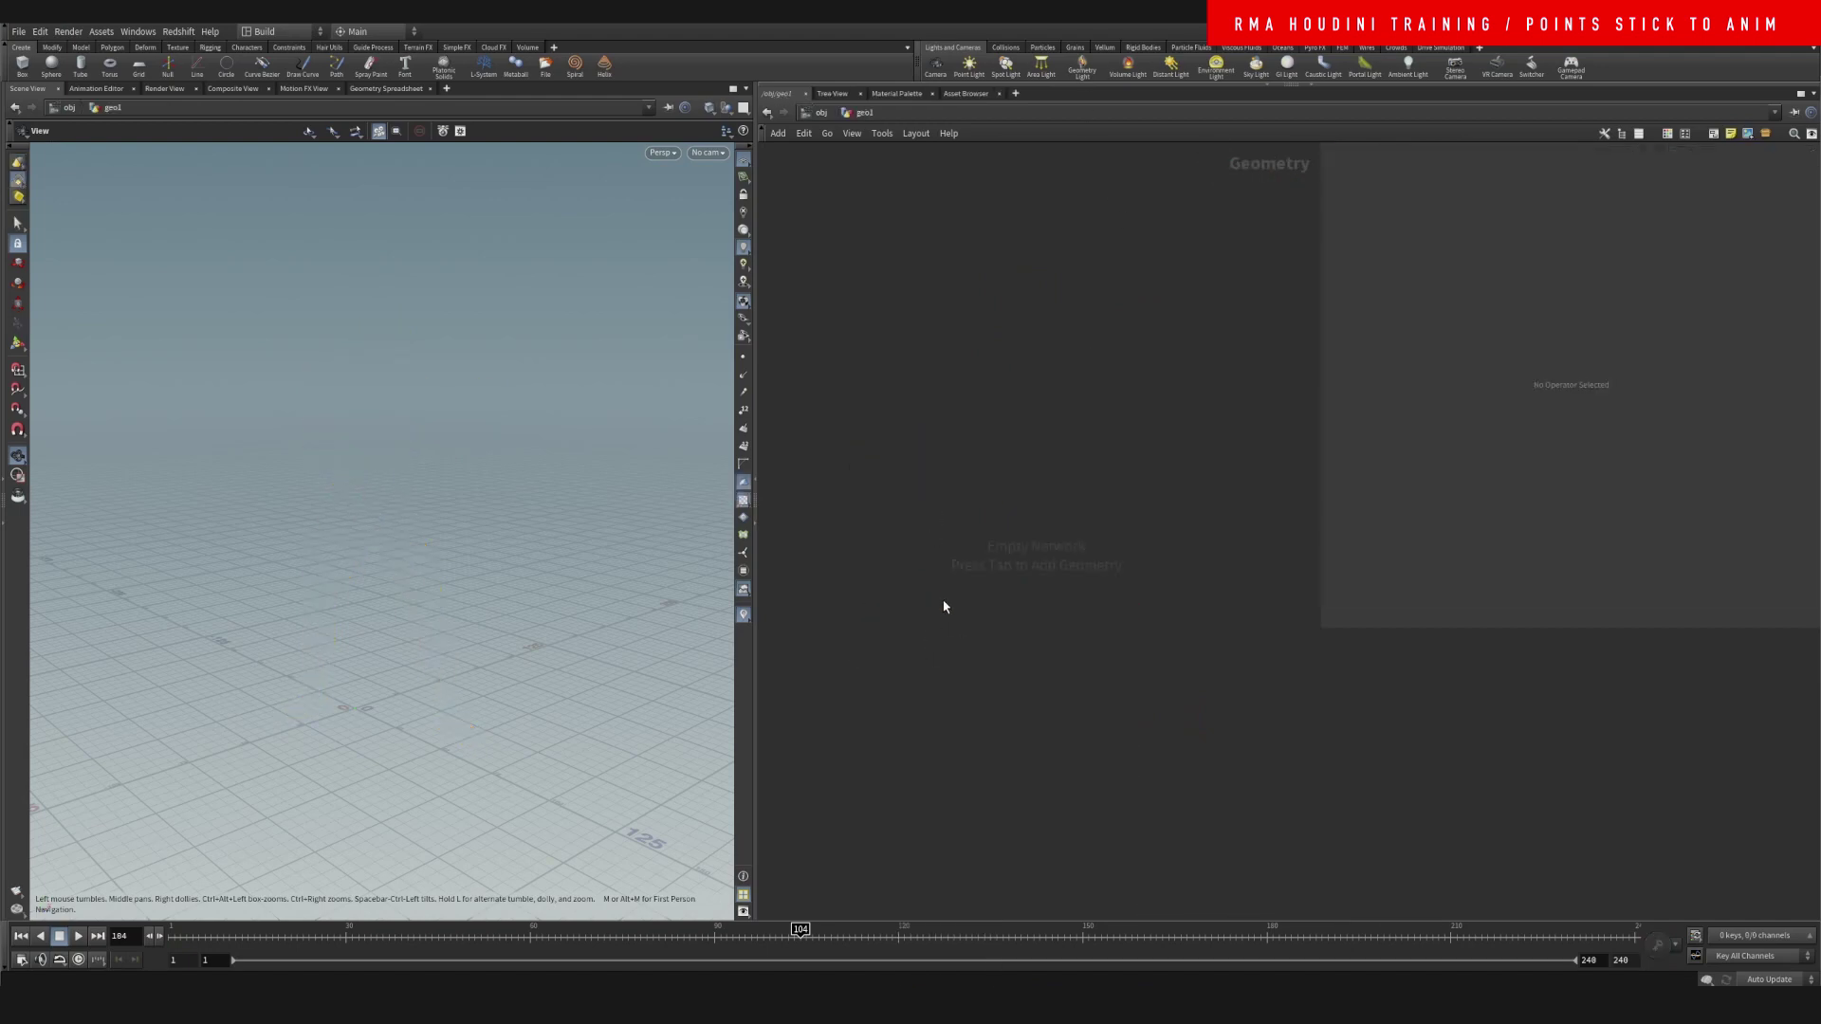
Add an Object Merge node and set its first object to /obj/Body_Block_fbx/Ch36/OUT_character
key("Tab")
type("obm")
key("Return")
left_click(960, 457)
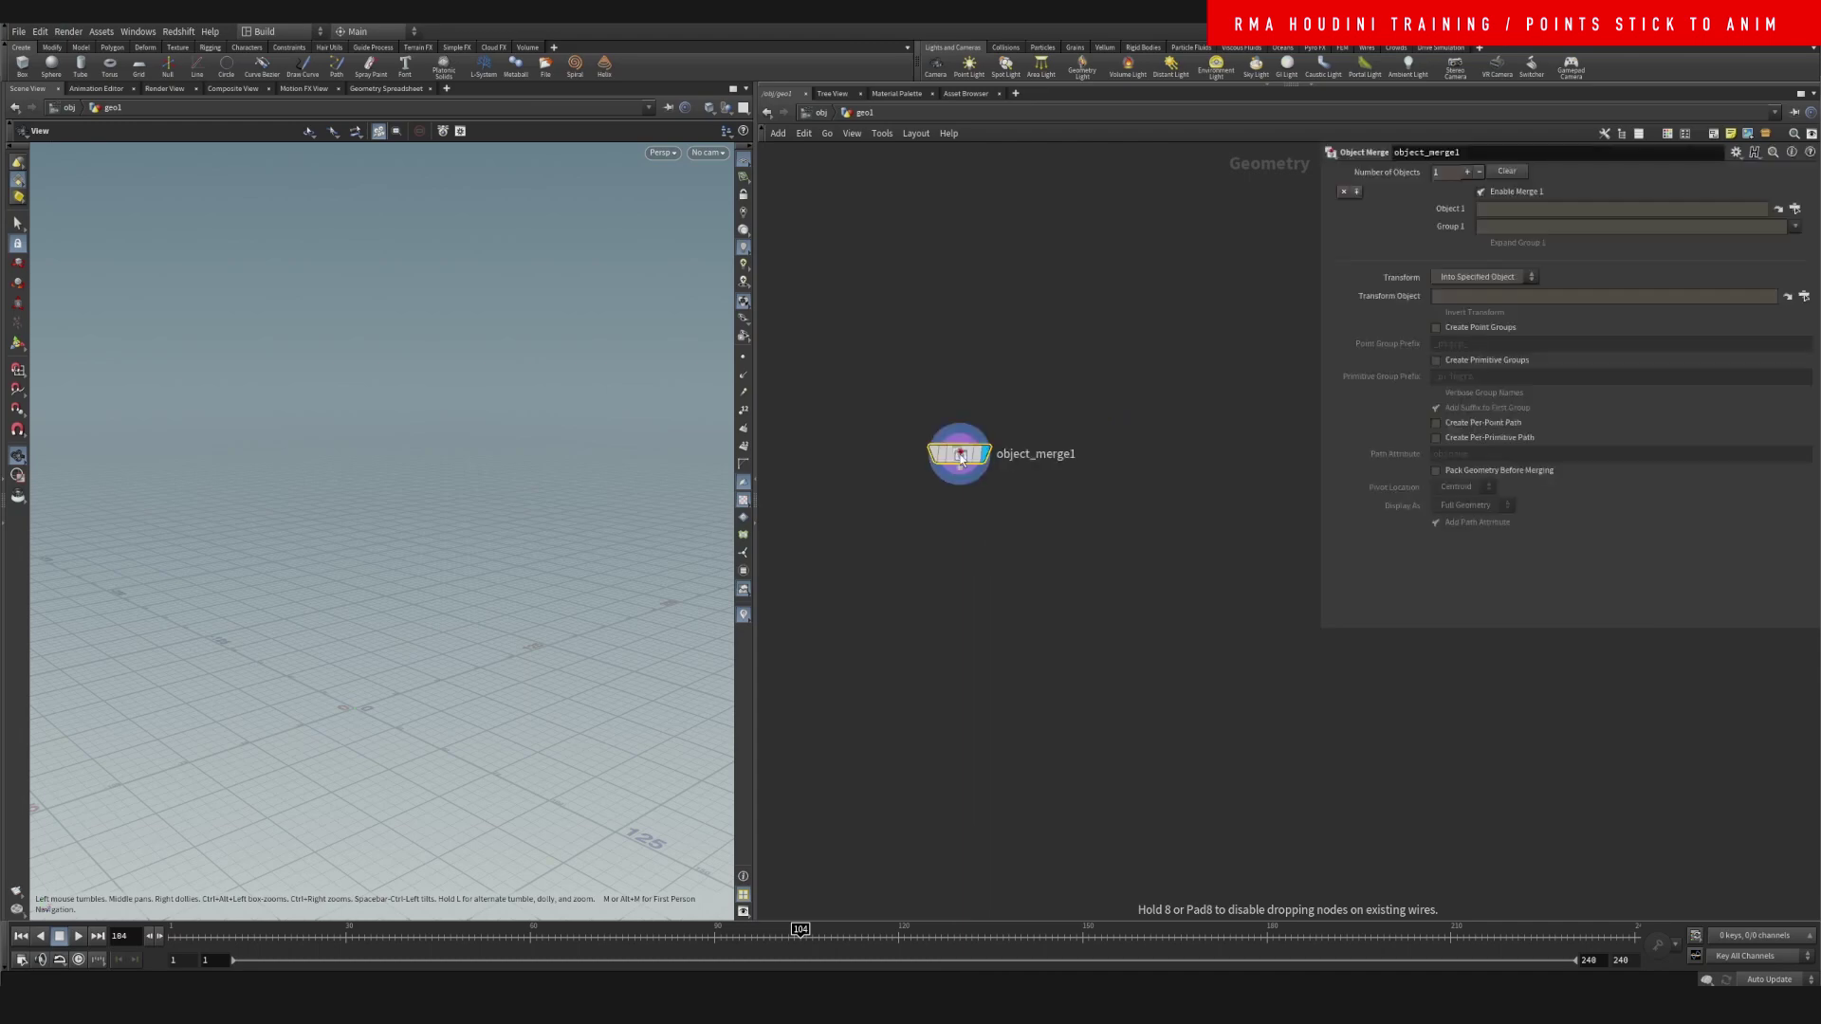
left_click(1777, 209)
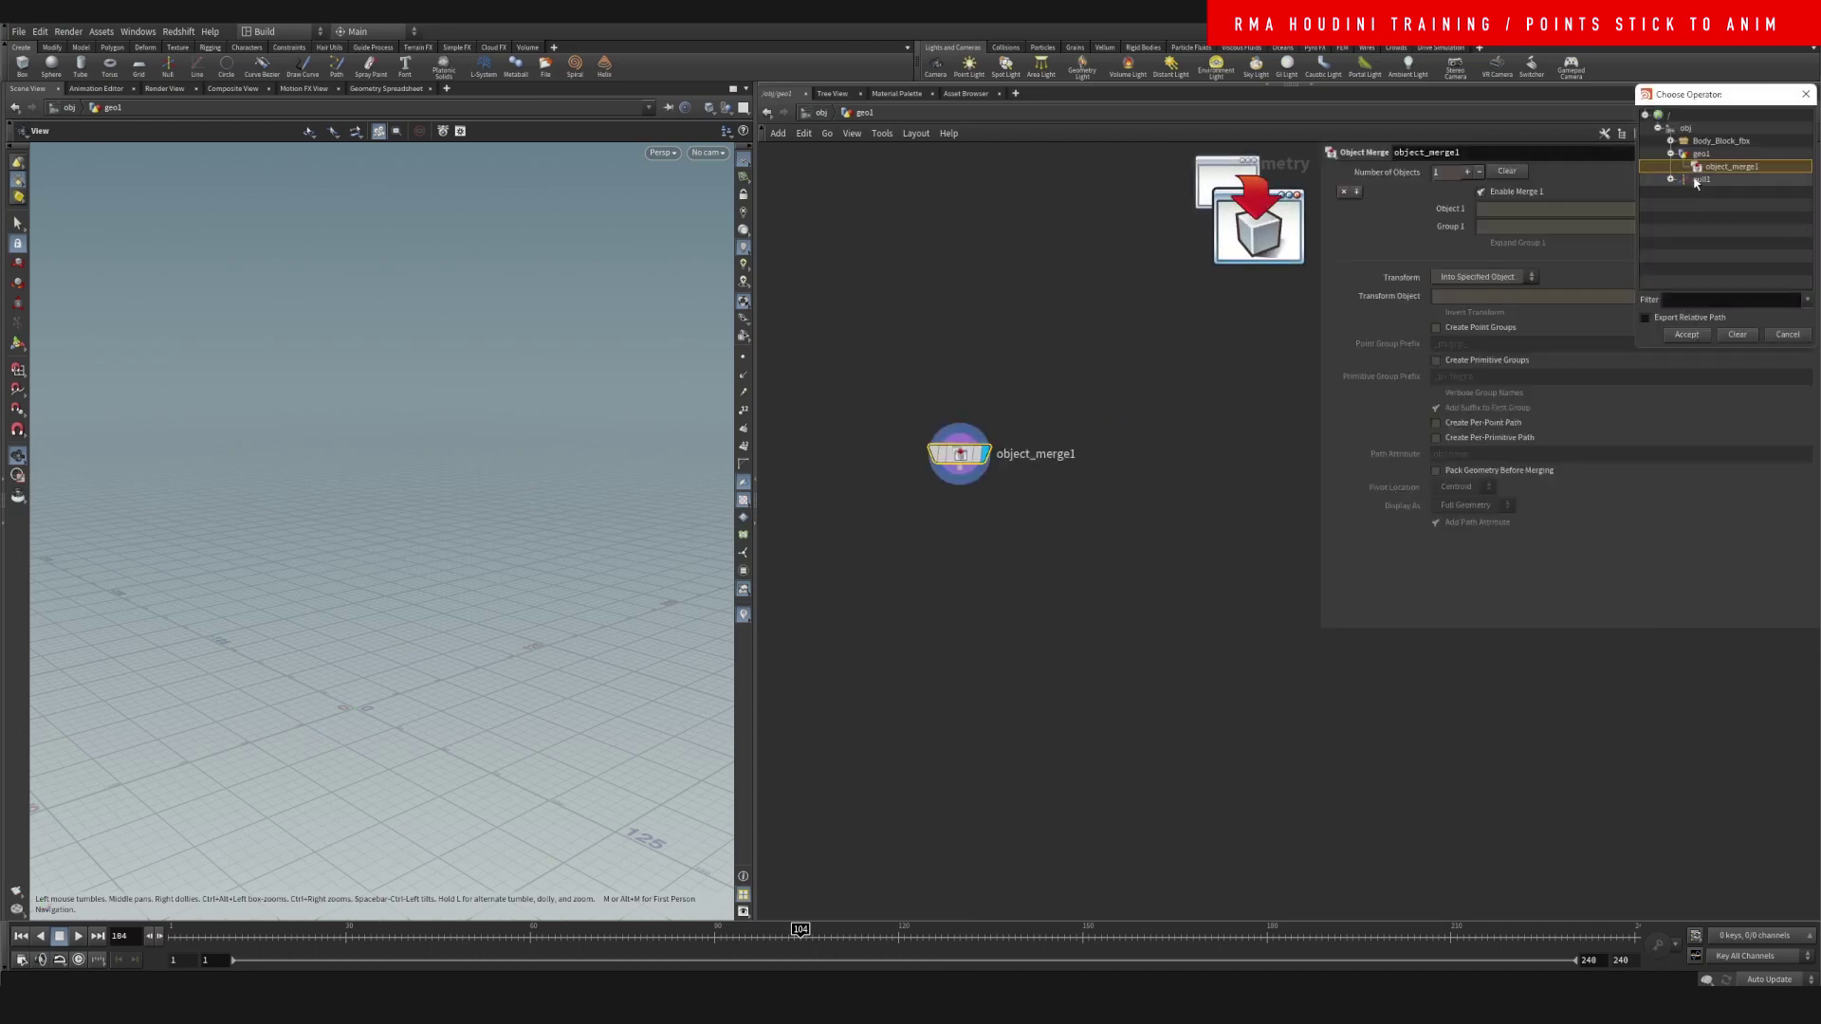
left_click(1683, 153)
left_click(1735, 218)
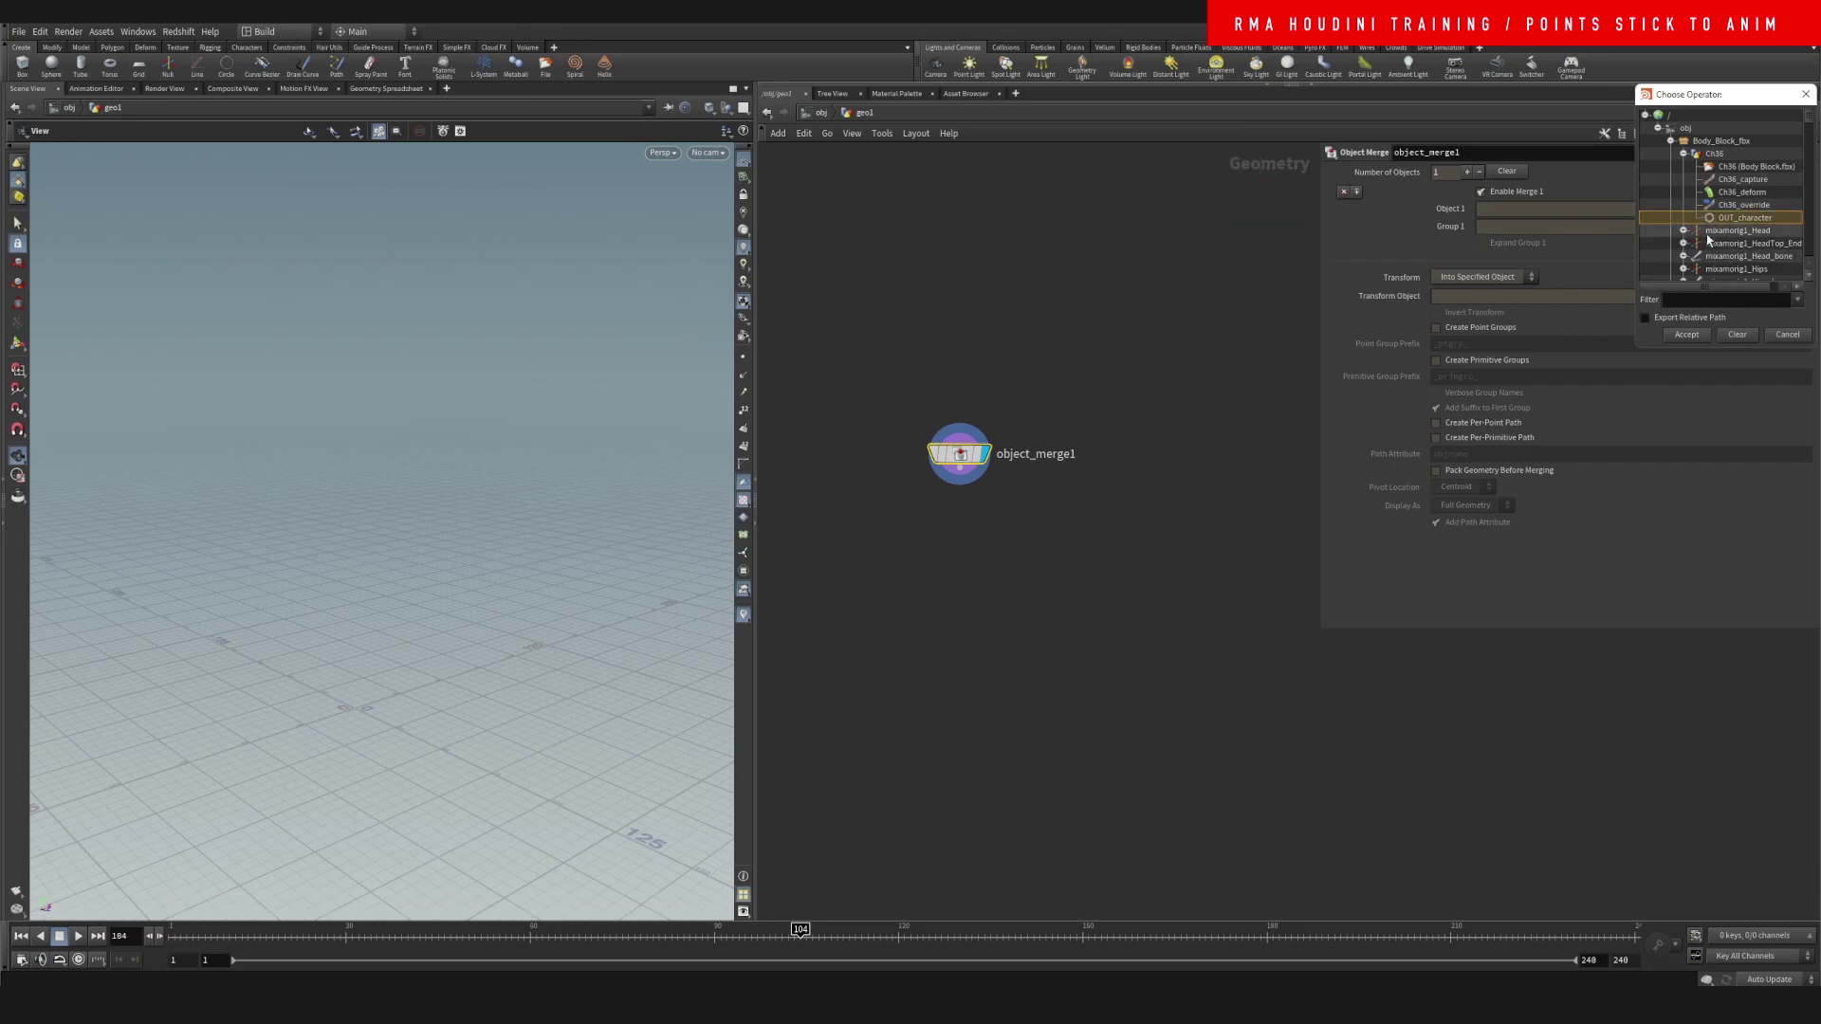
left_click(1685, 336)
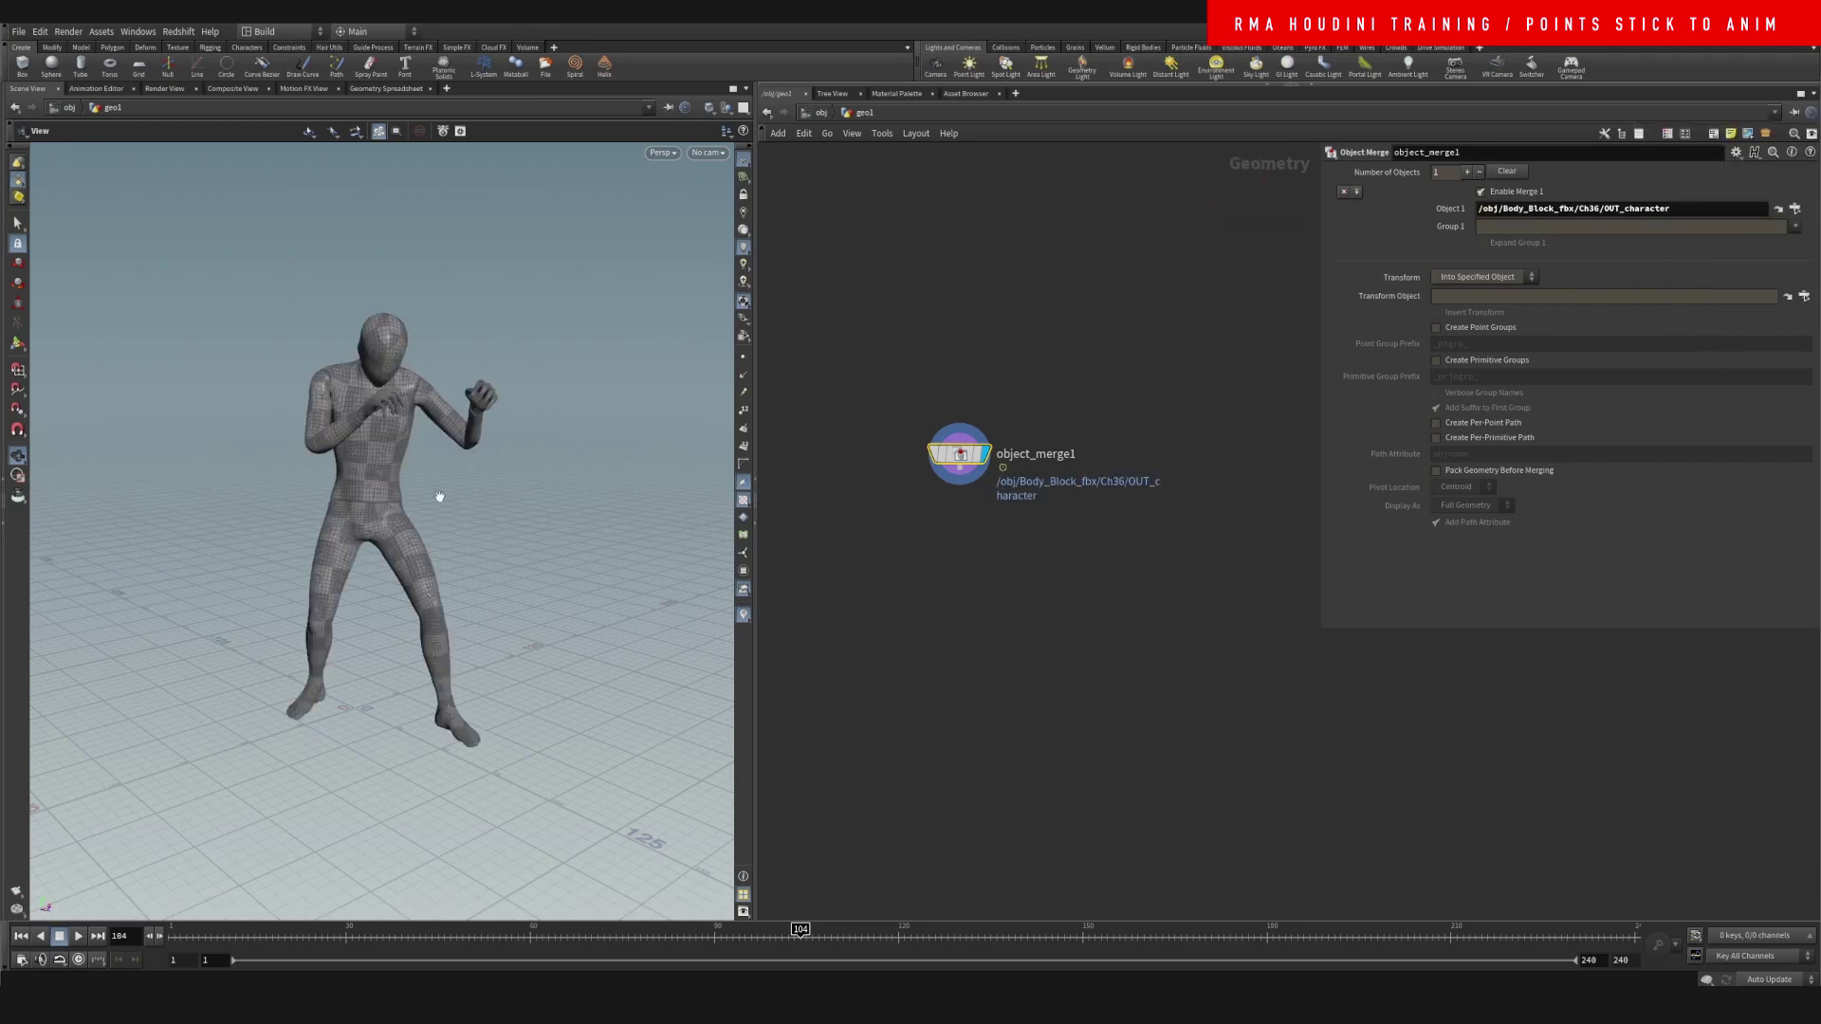
left_click_drag(297, 936, 586, 939)
Add a Scatter node after object_merge1 and display its result in the viewport
left_click_drag(386, 467, 380, 491)
scroll(965, 595, "up", 3)
key("Tab")
type("scat")
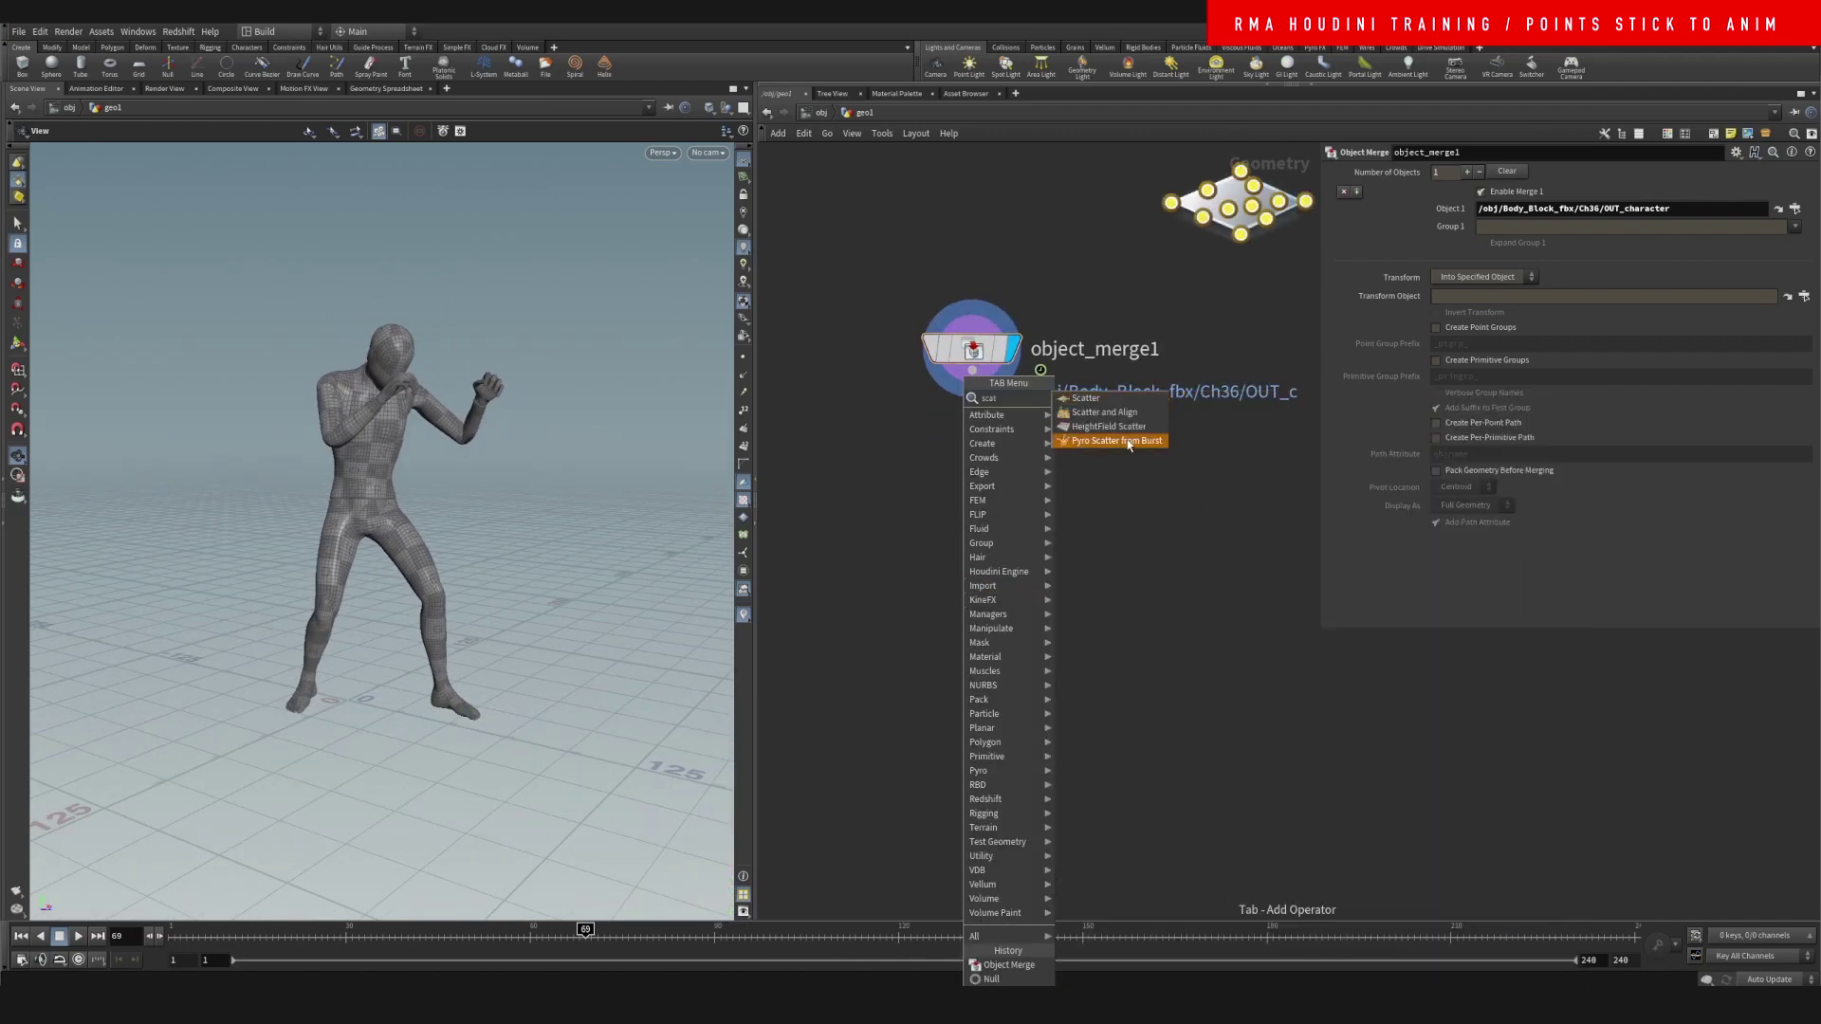
left_click(1086, 398)
left_click(868, 557)
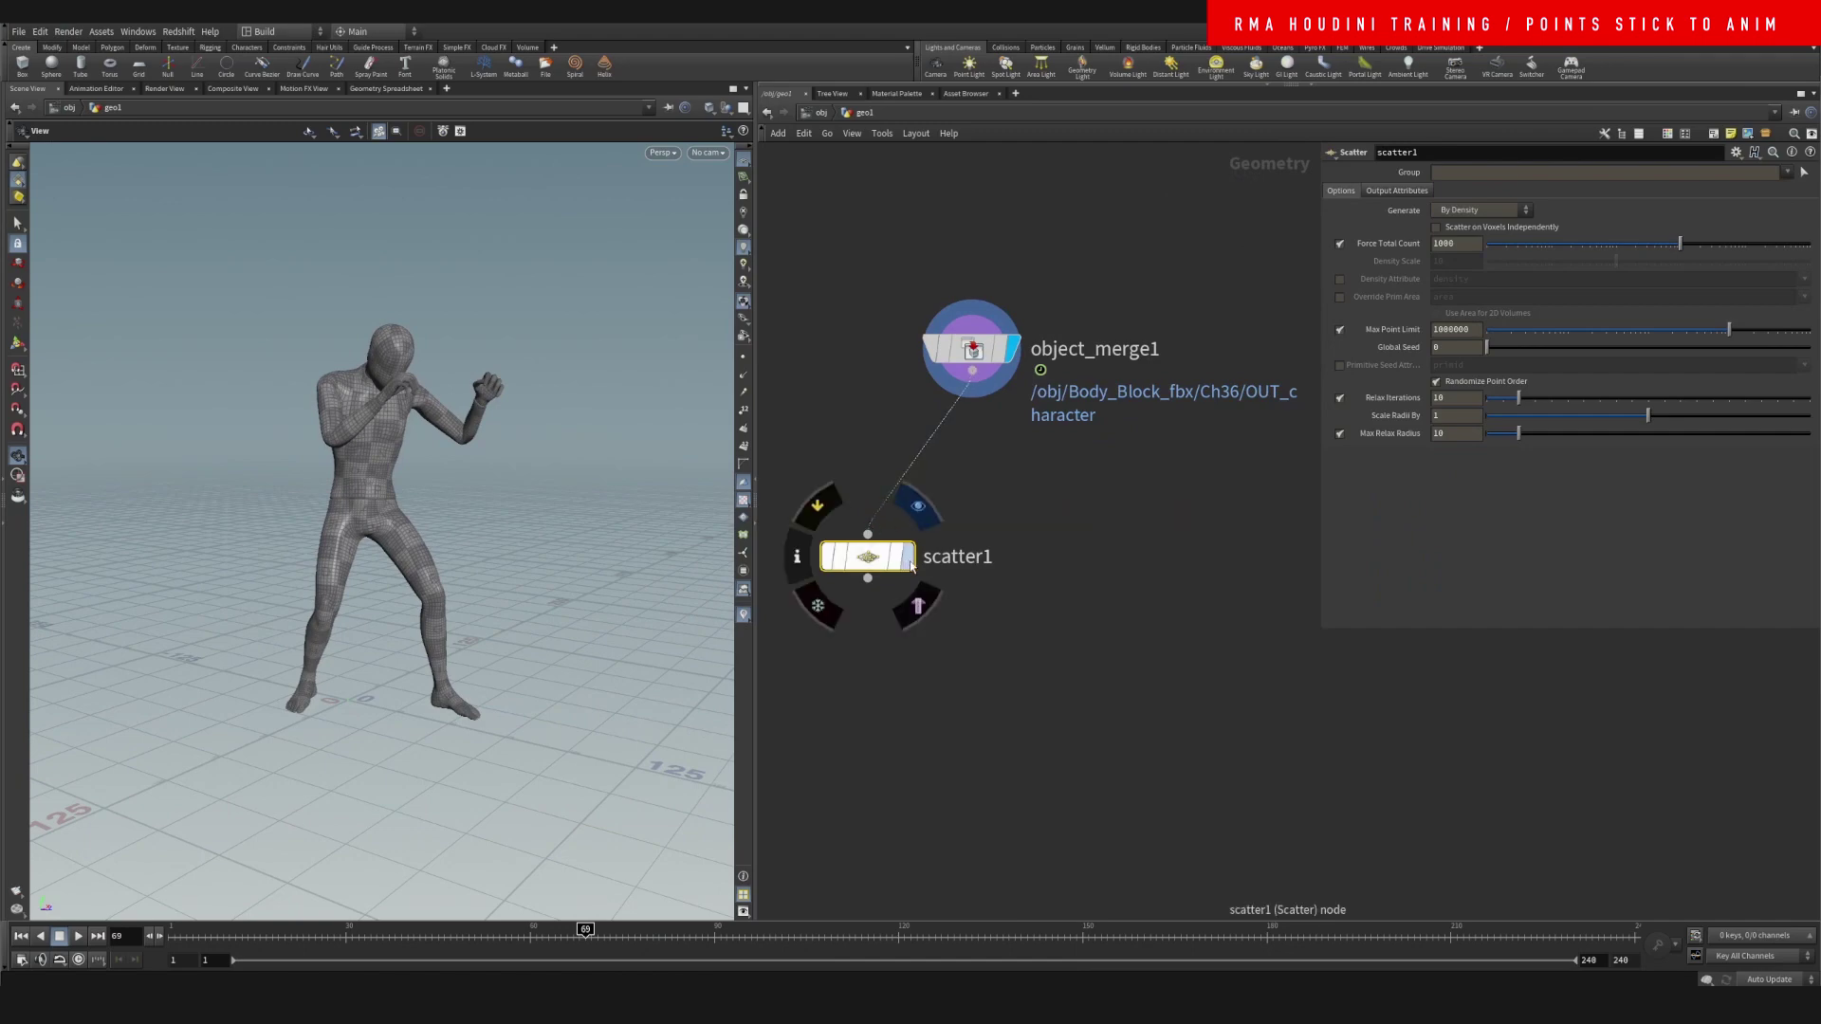
left_click(909, 559)
Display point numbers on the scattered points, compare them across neighbouring frames, and hide the numbers again
left_click(258, 931)
scroll(368, 407, "up", 5)
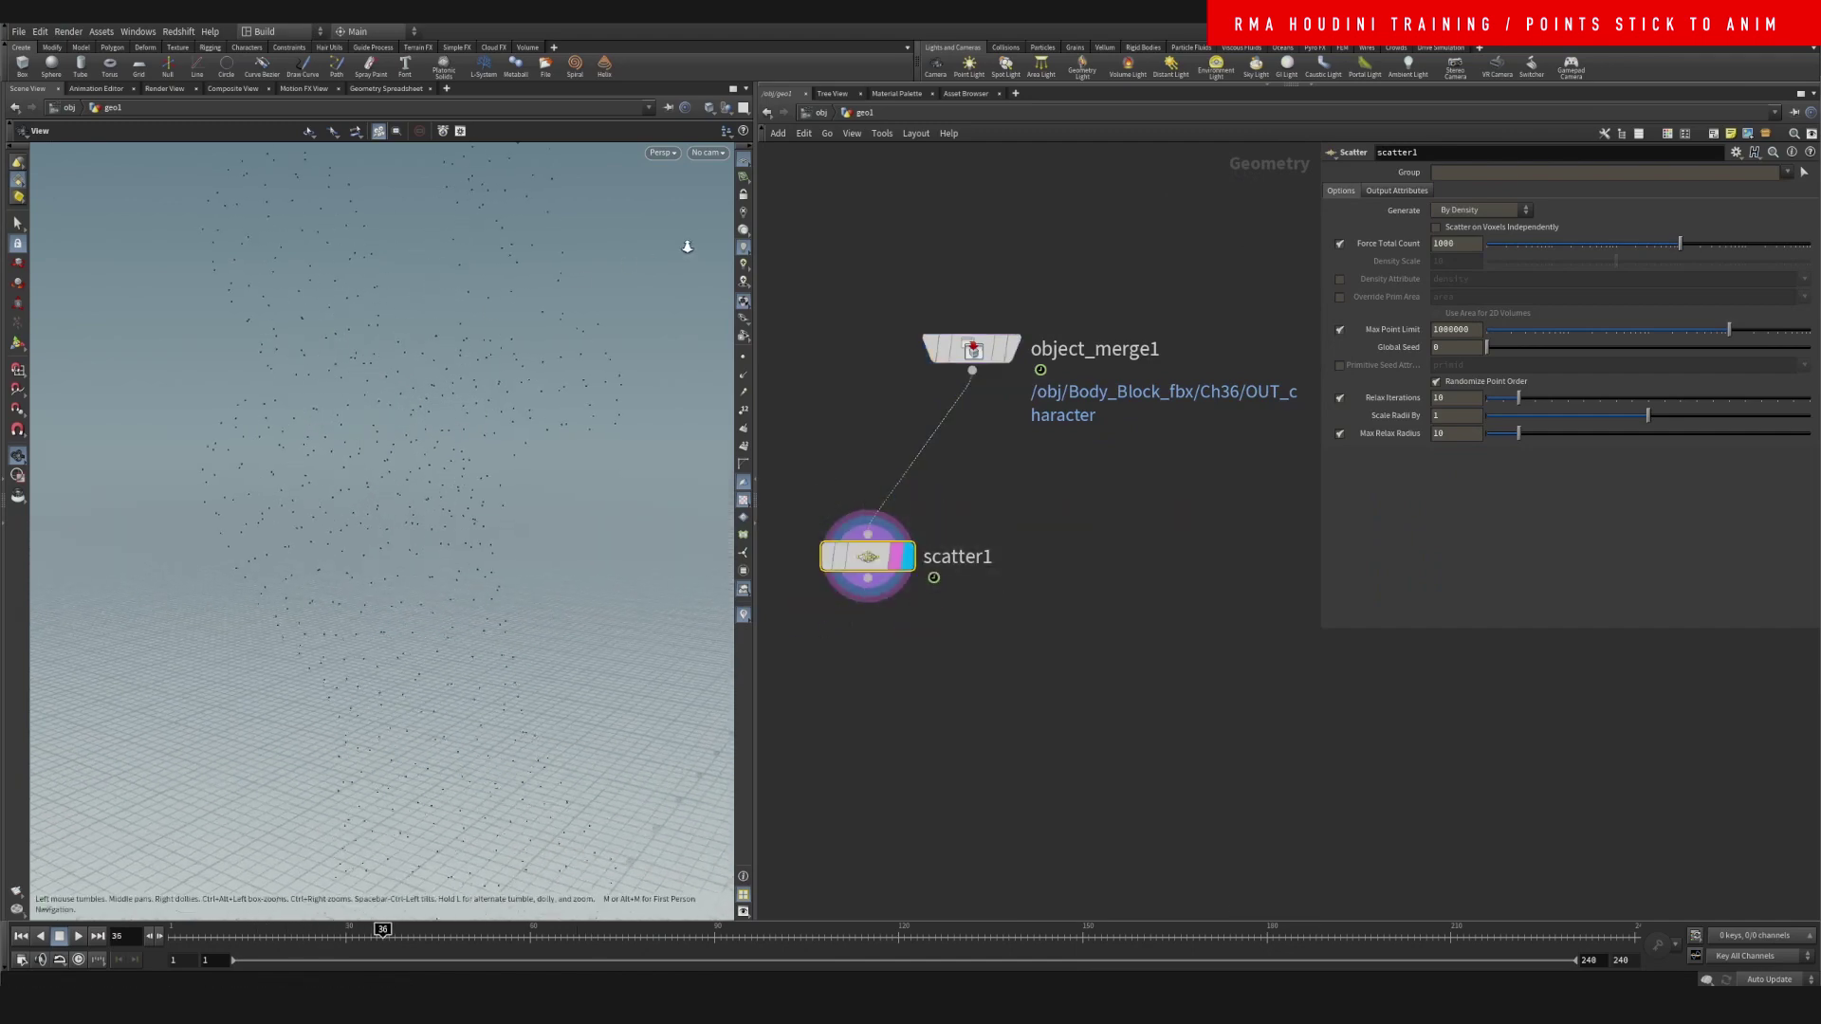
left_click(744, 427)
scroll(519, 373, "up", 5)
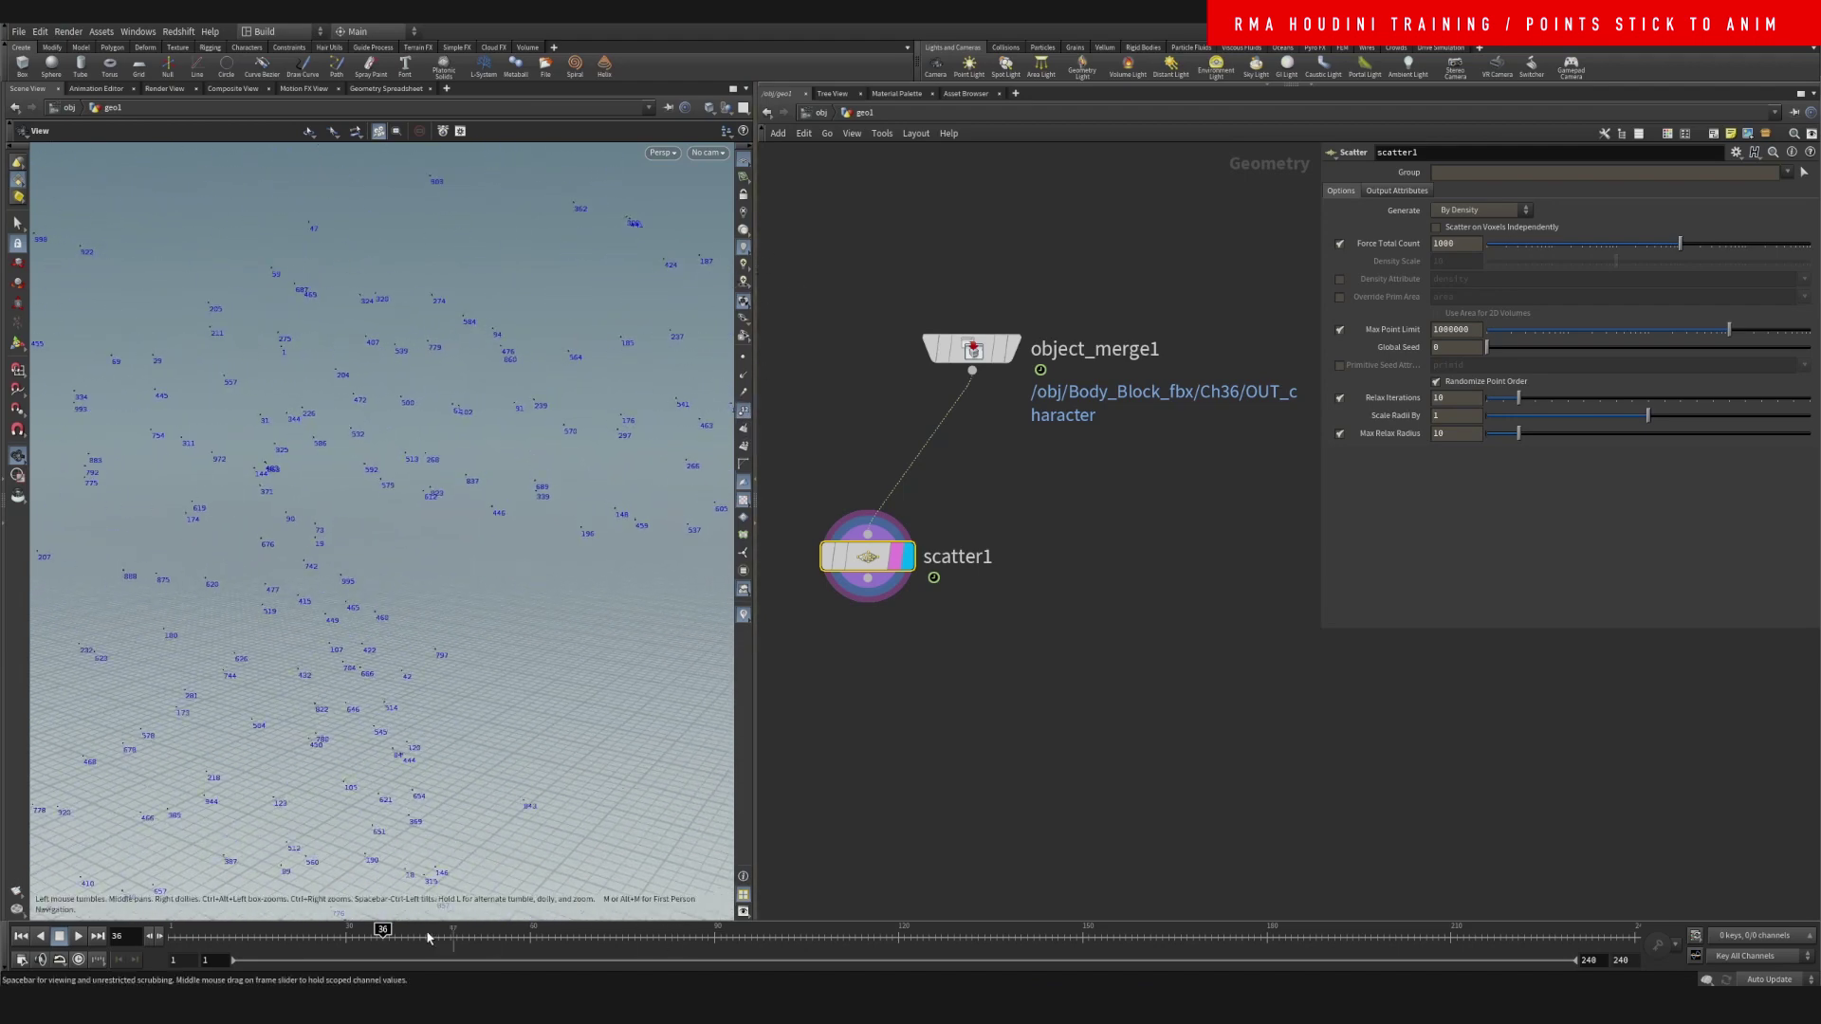
mouse_move(382, 932)
left_mouse_down()
mouse_move(324, 934)
mouse_move(363, 954)
left_mouse_up()
right_click_drag(163, 806, 296, 646)
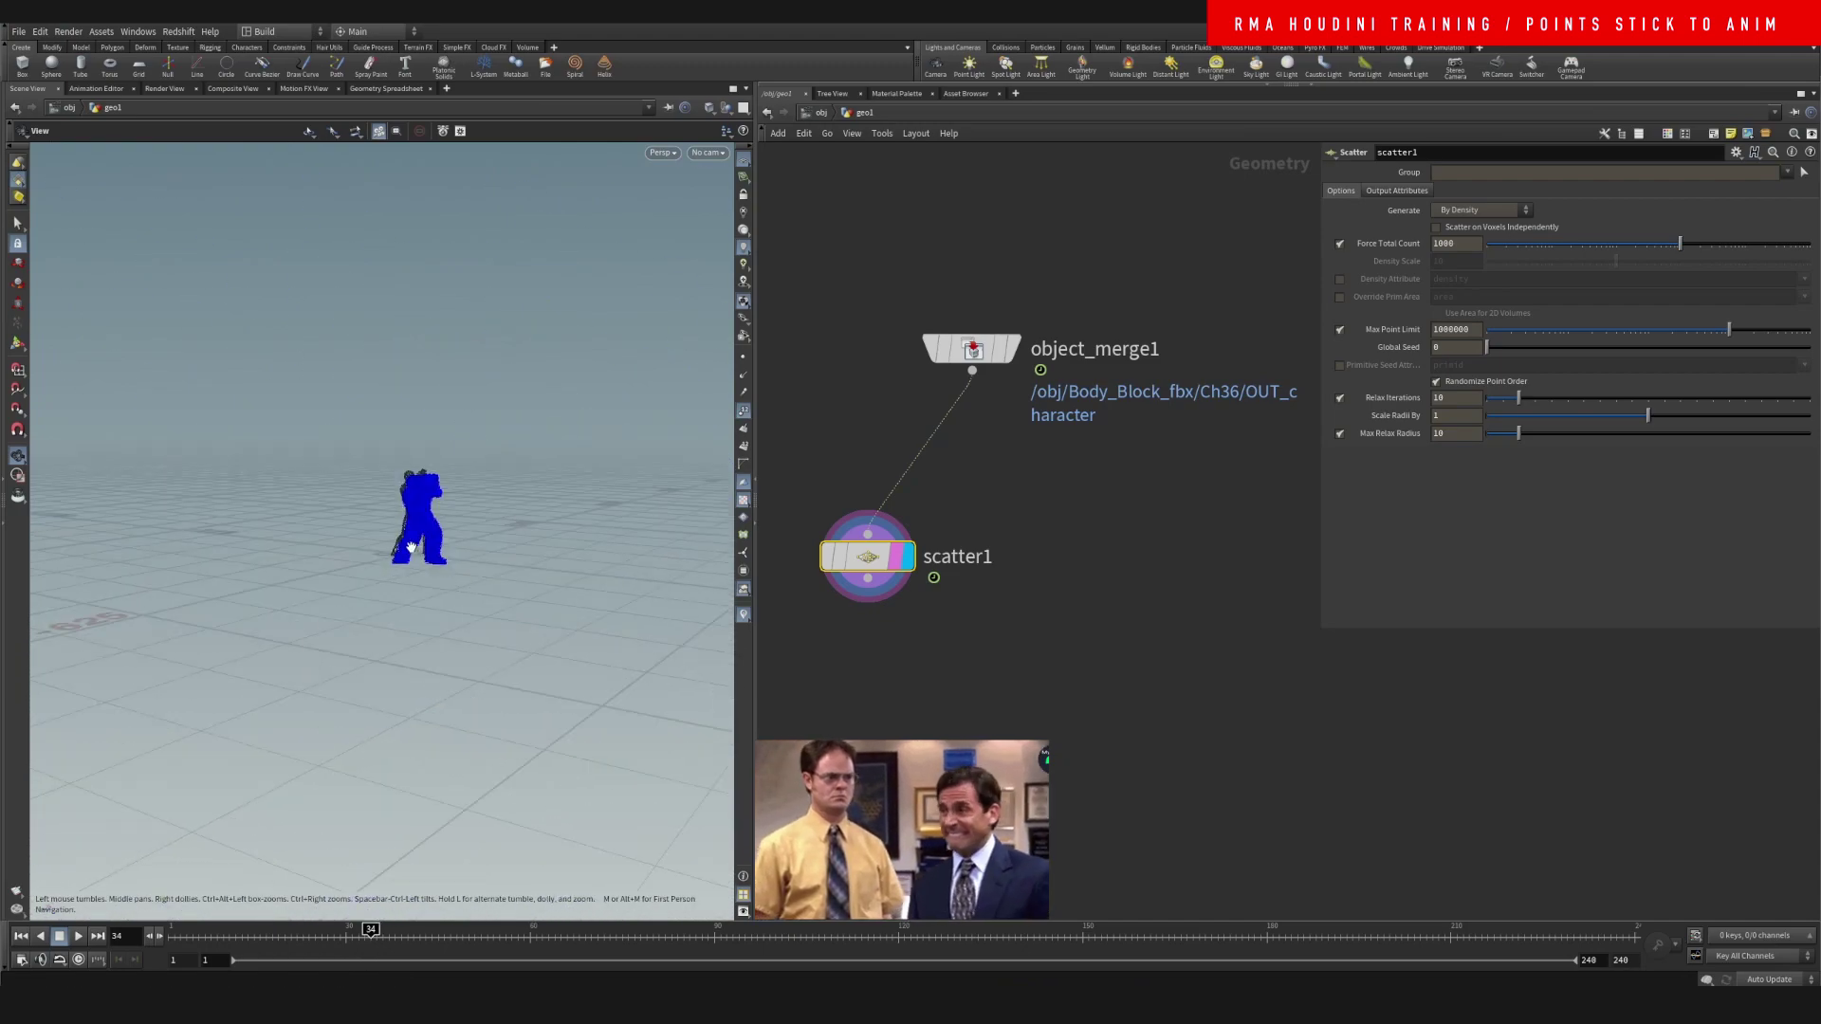
scroll(500, 467, "up", 8)
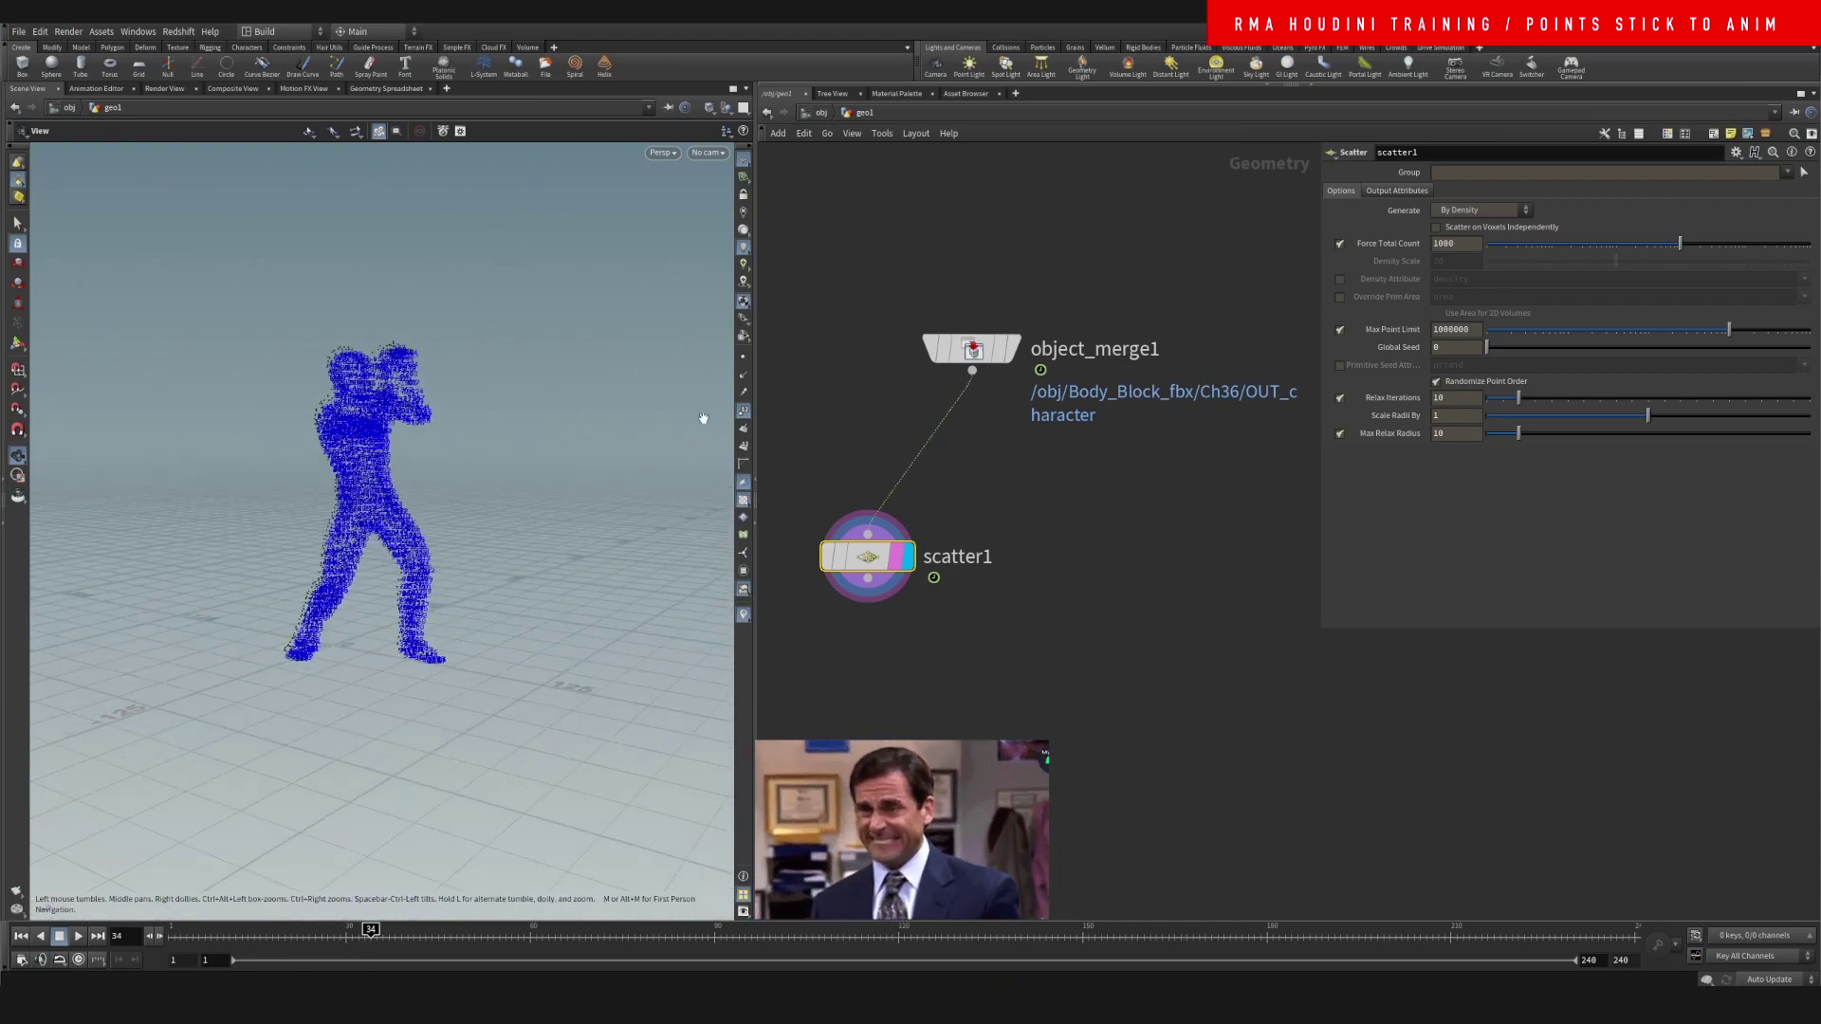
left_click(748, 422)
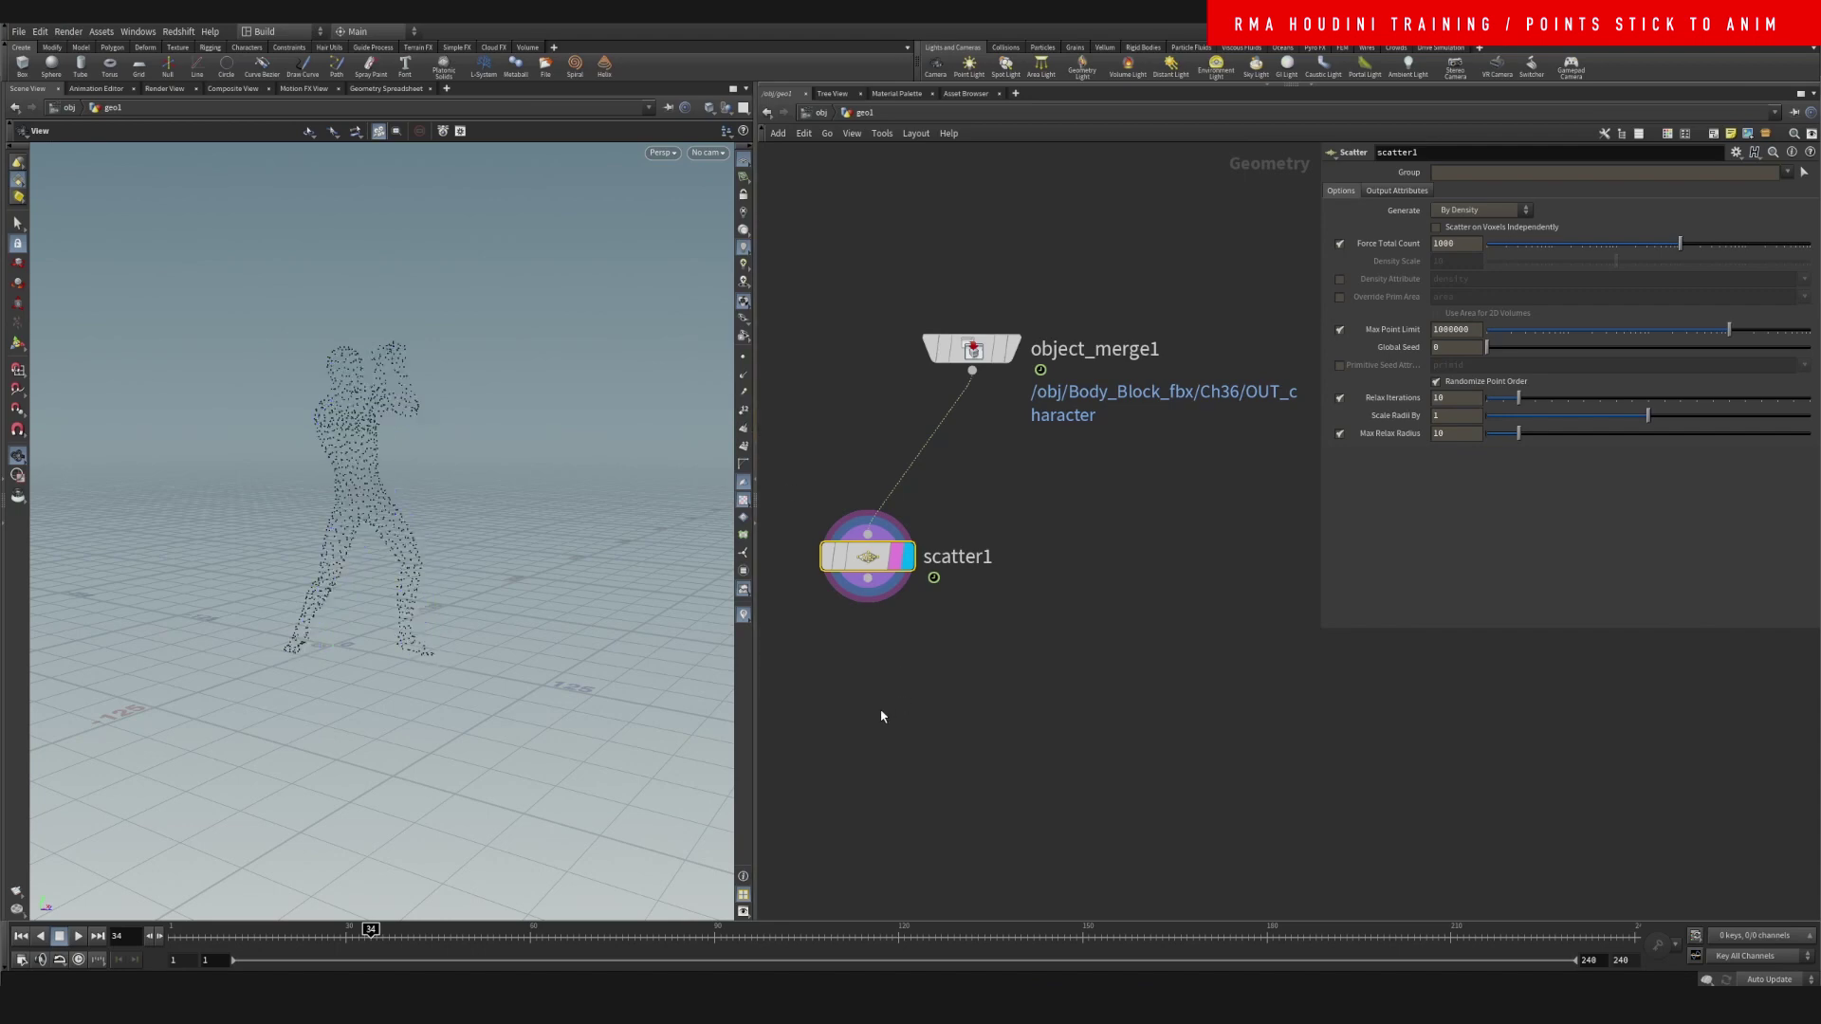
Tidy the position of the scatter1 node and add a Point Deform node below it
middle_click_drag(876, 712, 975, 705)
left_click_drag(960, 551, 918, 481)
middle_click_drag(1078, 584, 1002, 610)
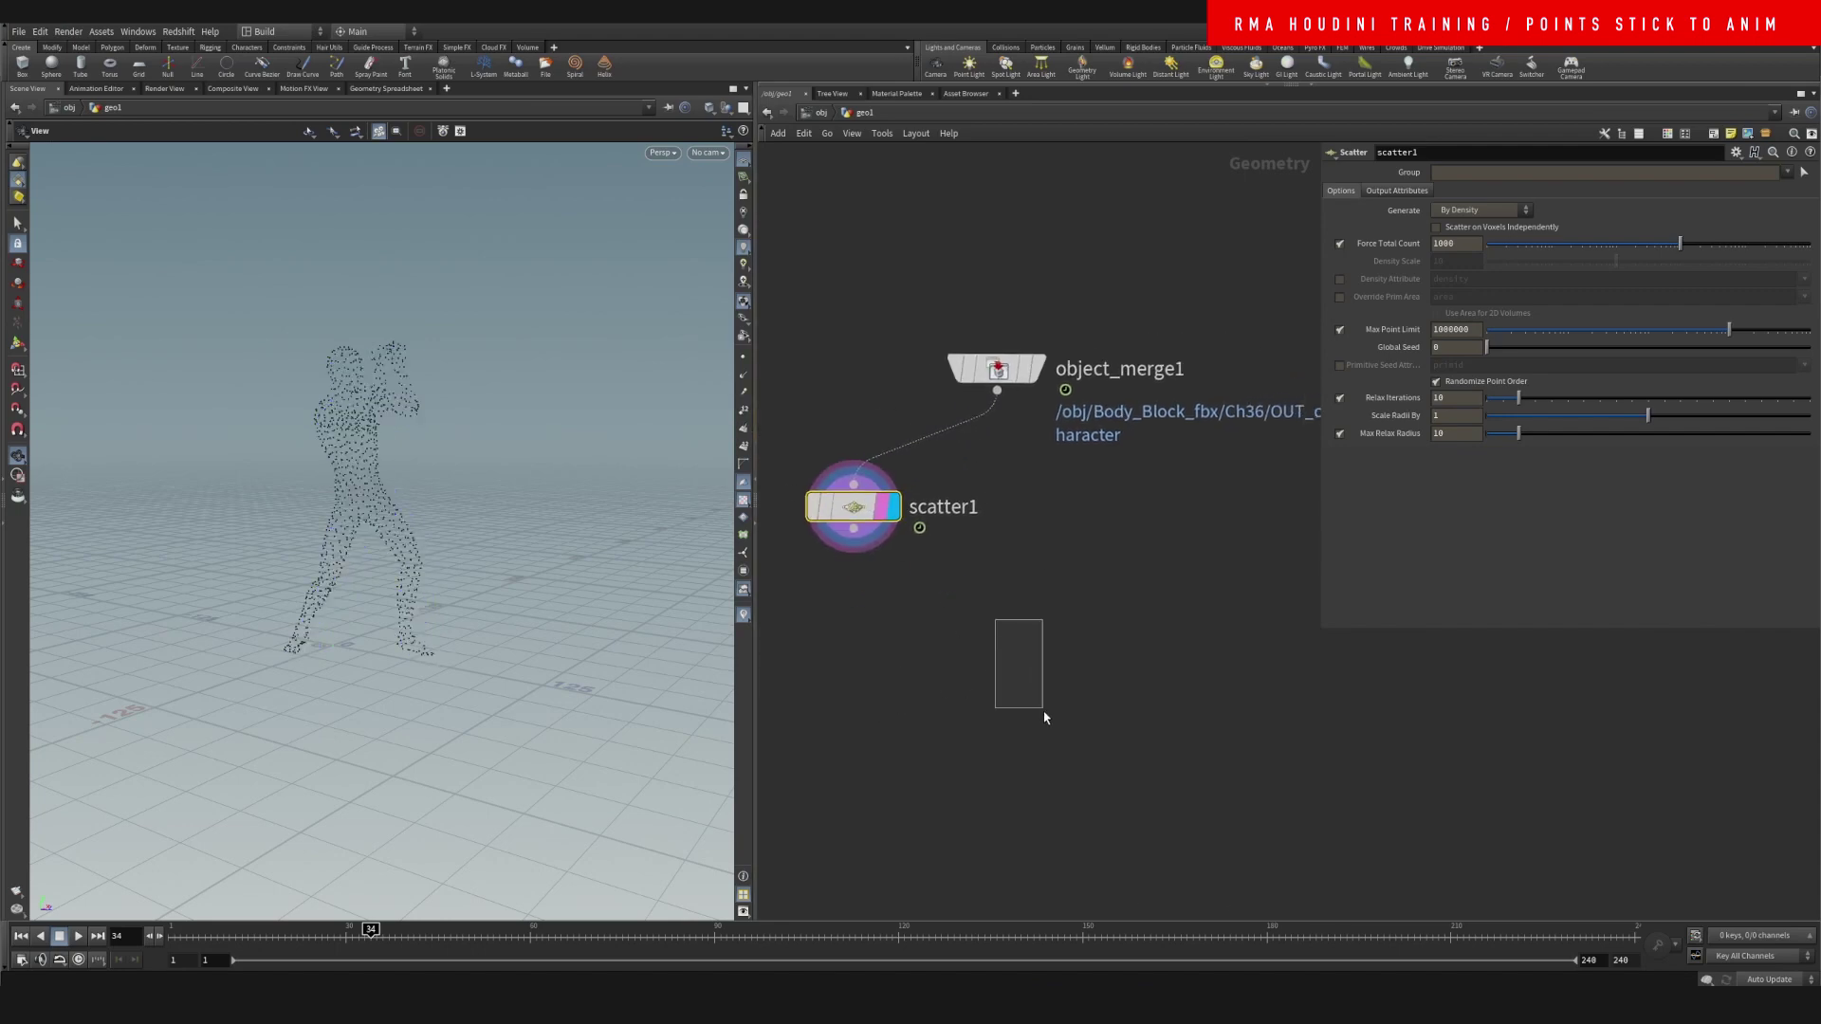
key("Tab")
type("p")
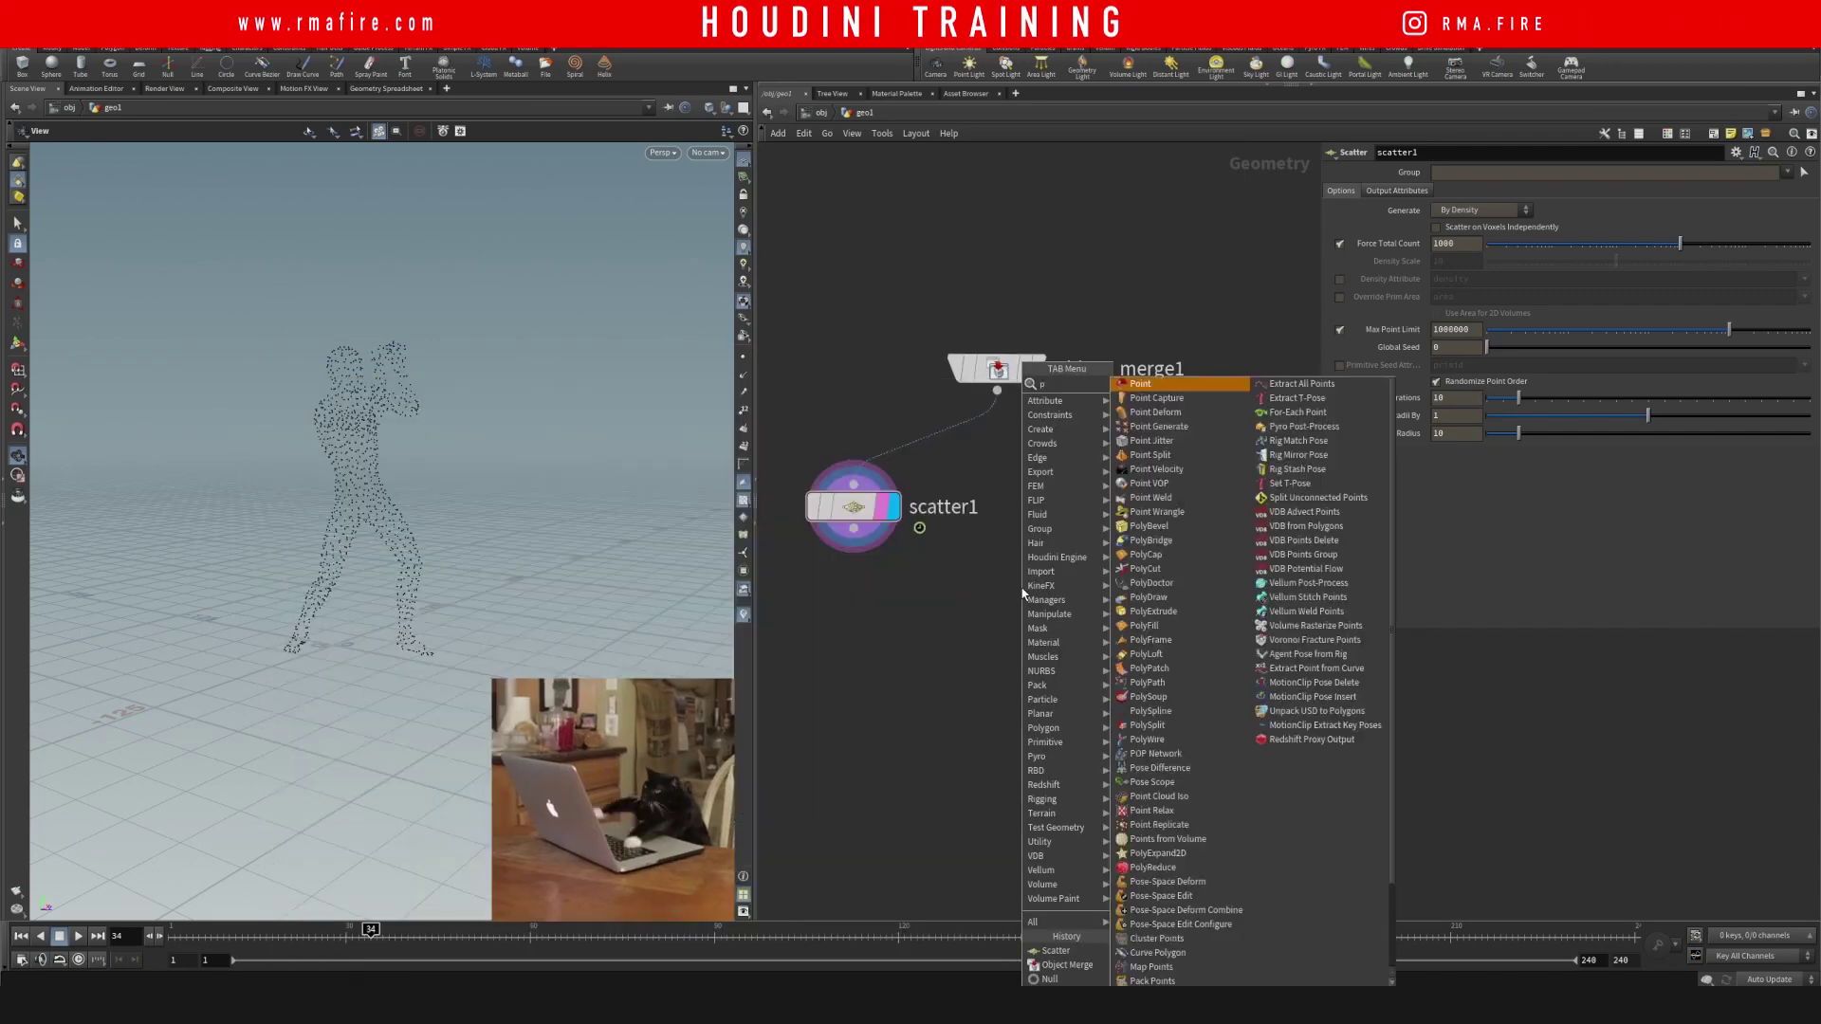
type("oint c")
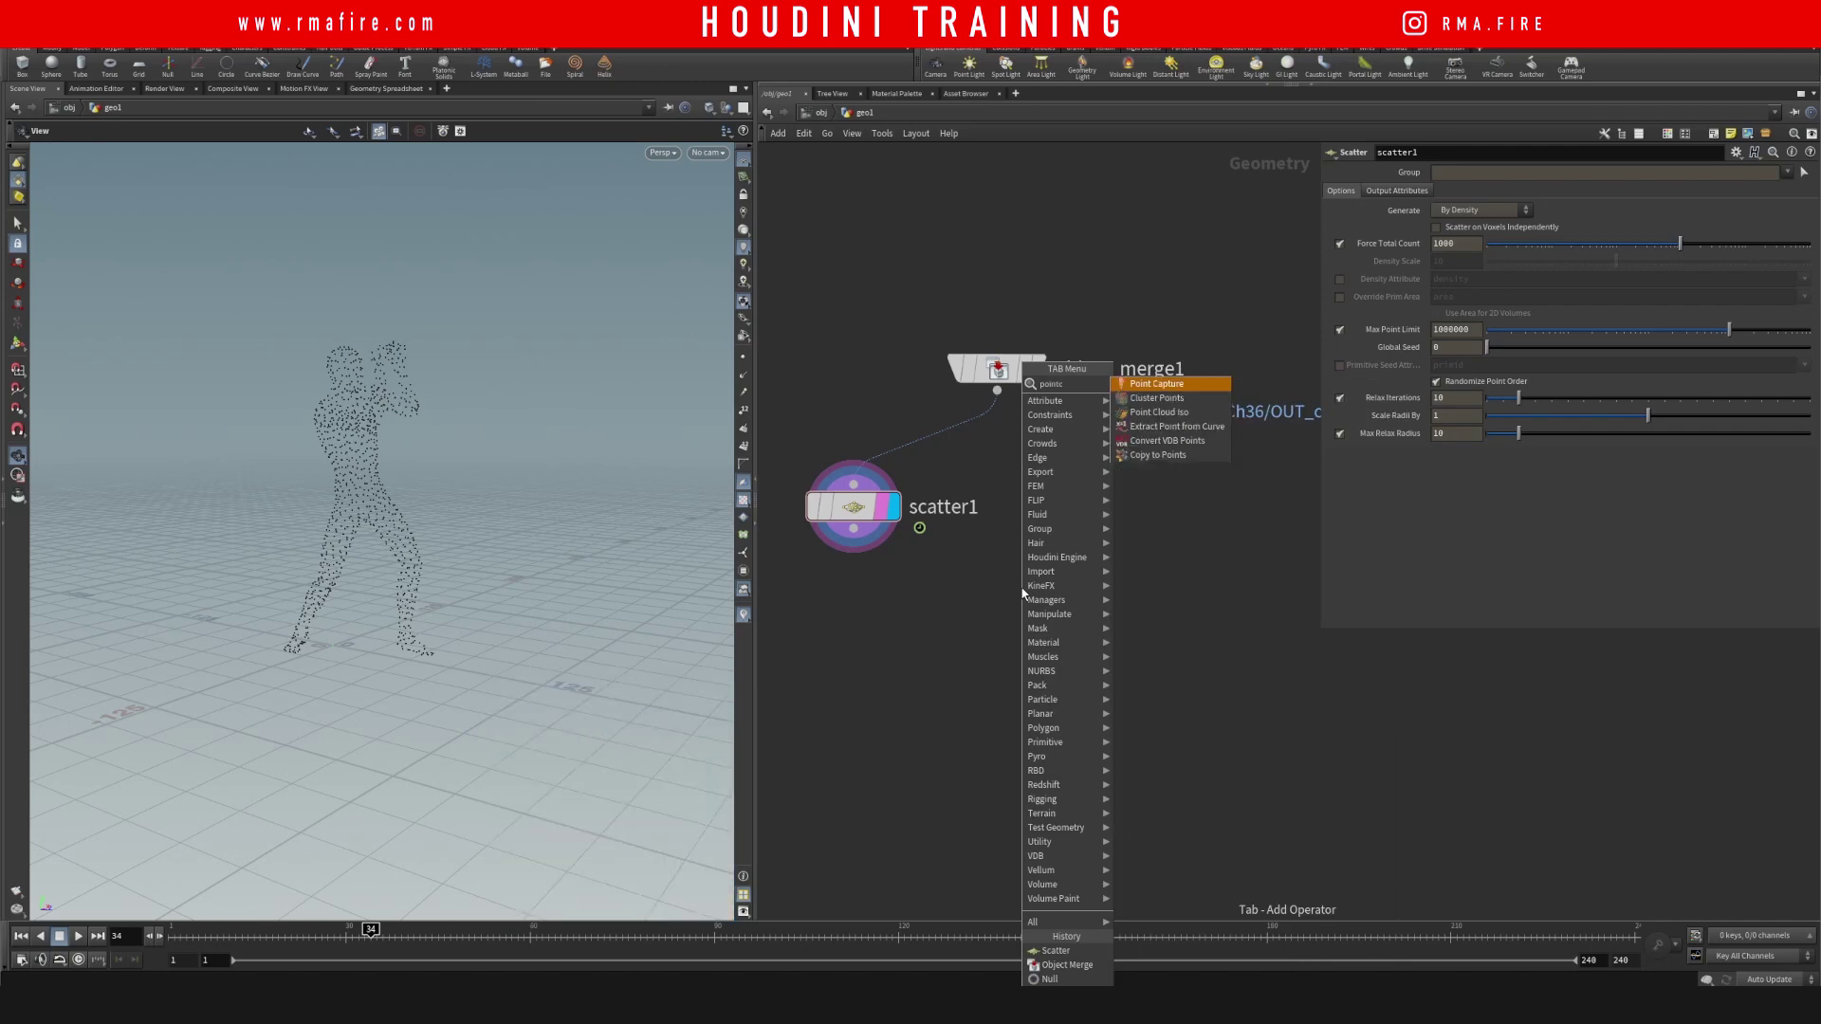
key("Escape")
key("Tab")
type("point d")
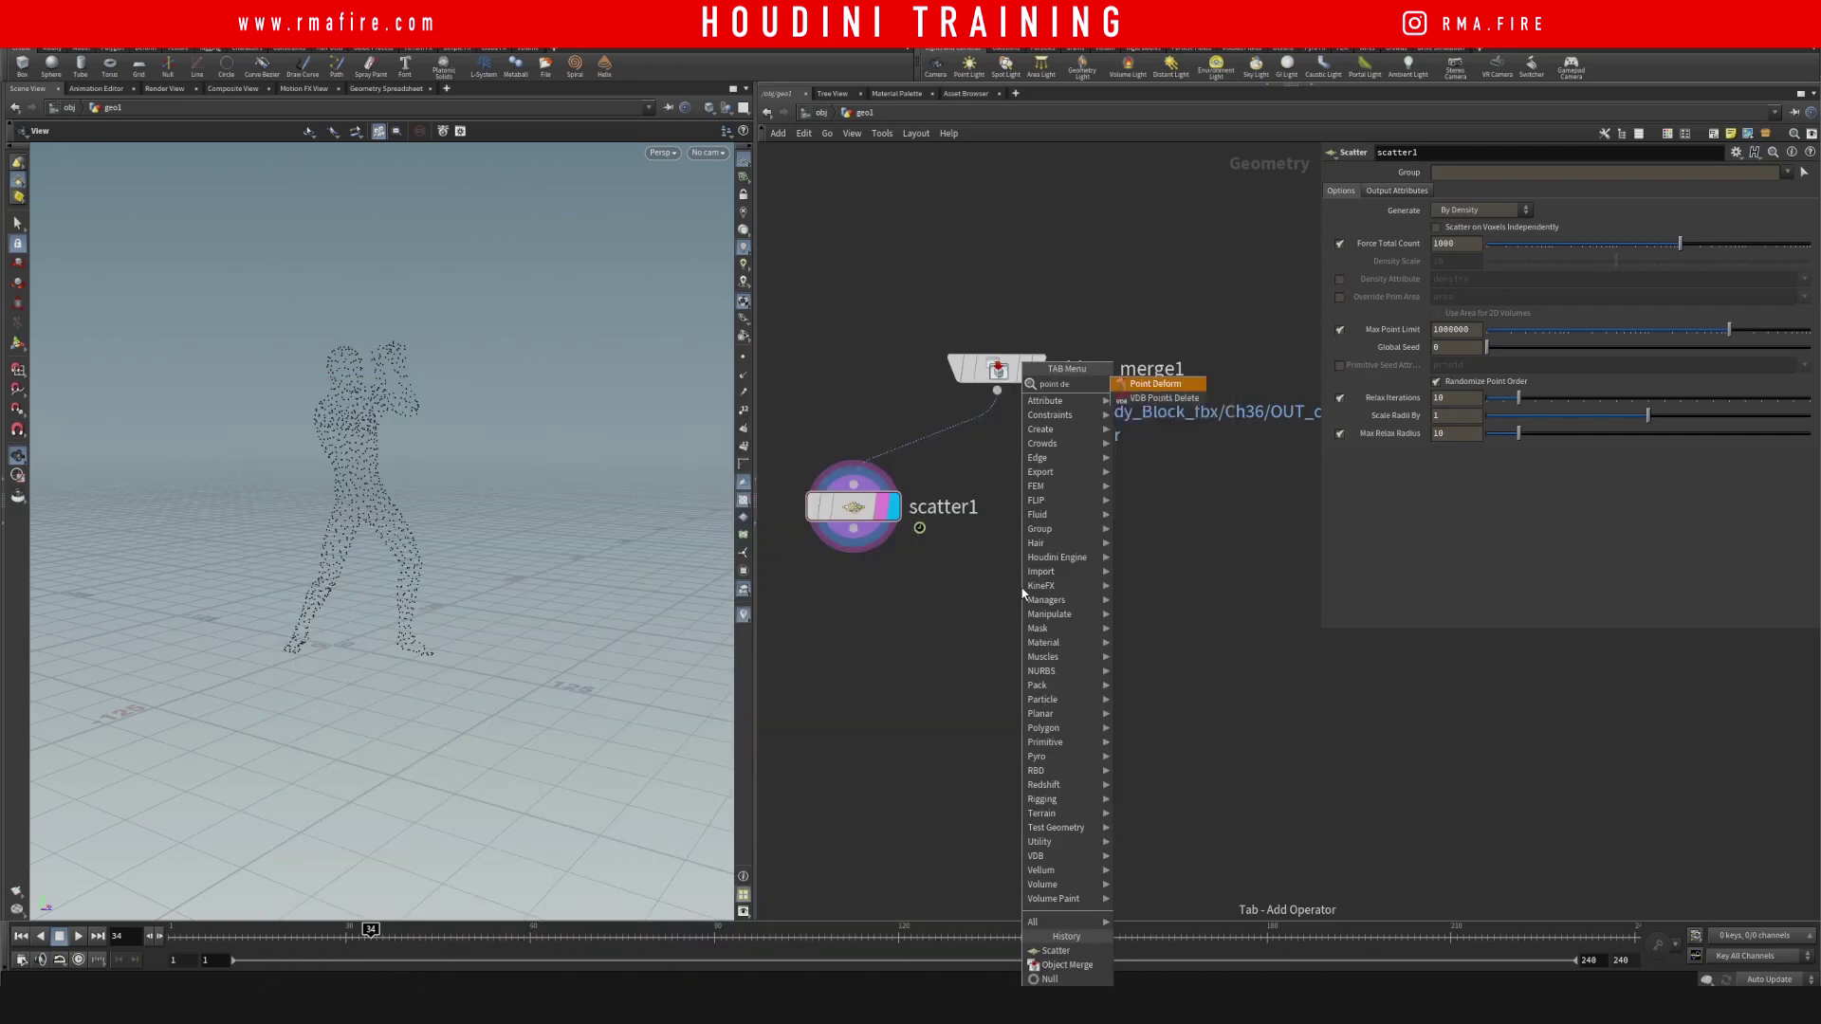
key("Return")
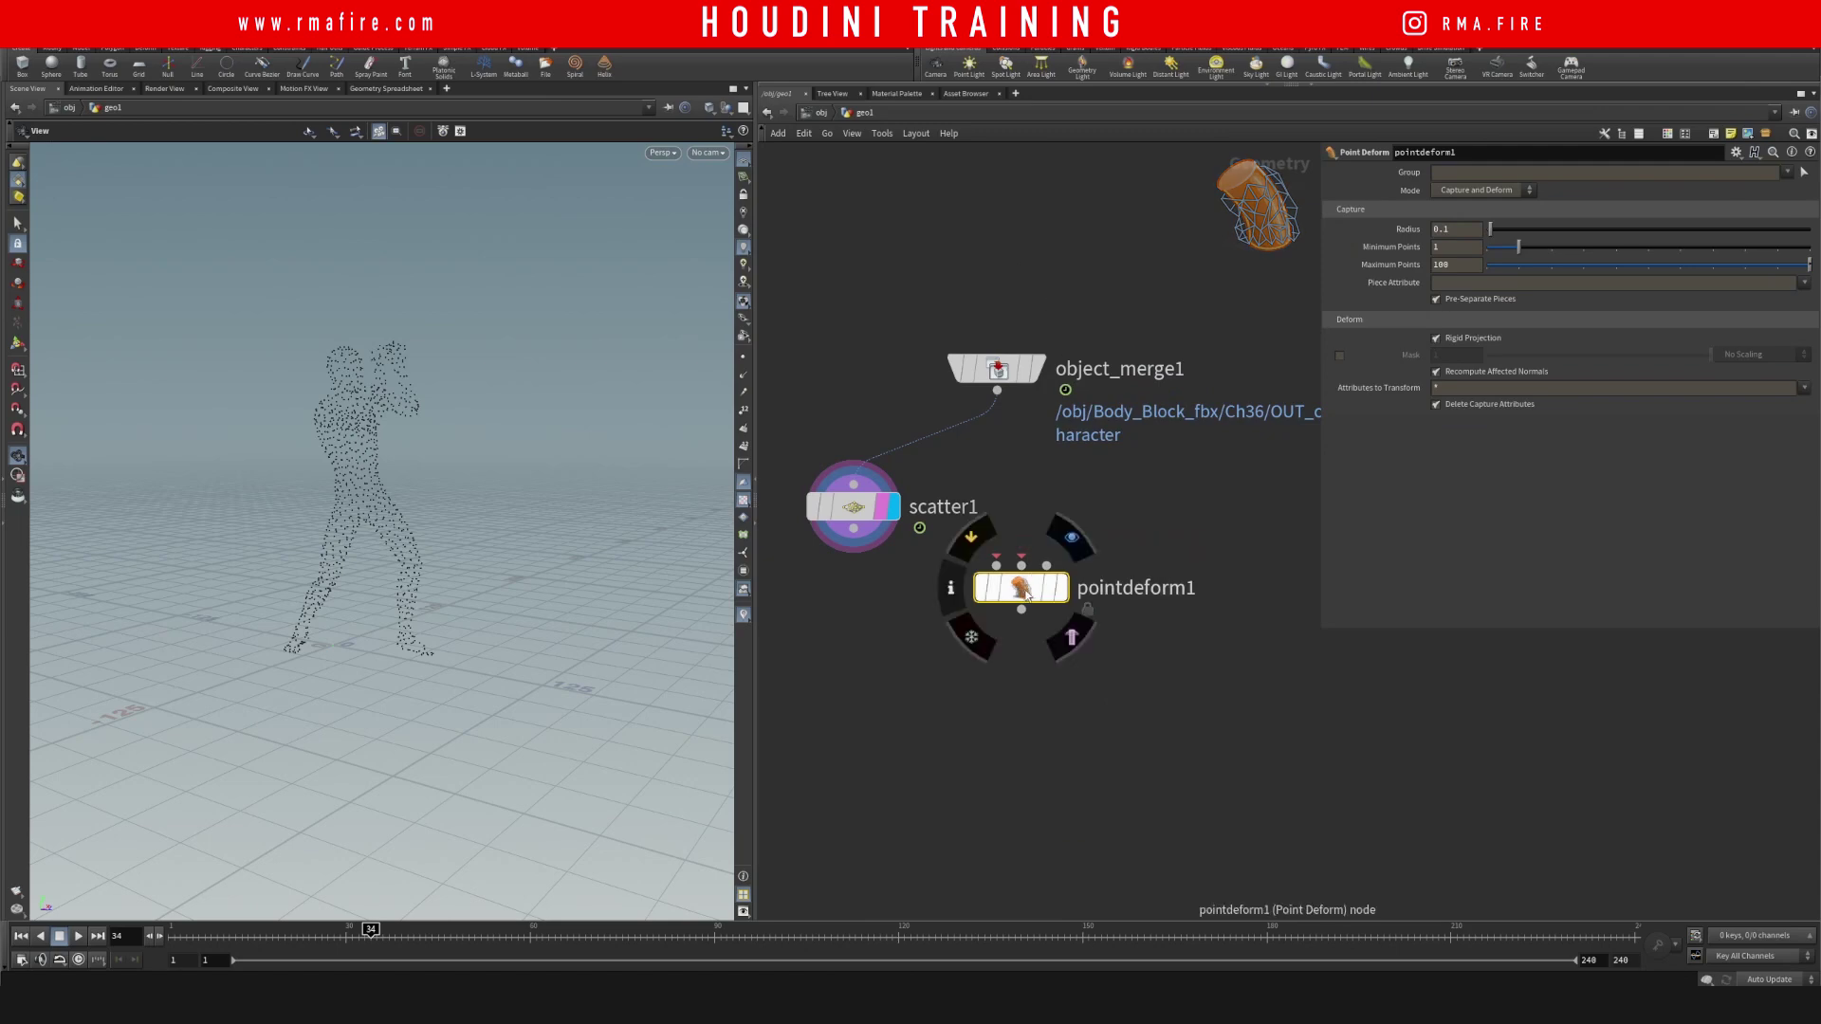
Move pointdeform1 further down and connect scatter1 to its Mesh to Deform input
left_click_drag(1021, 588, 997, 700)
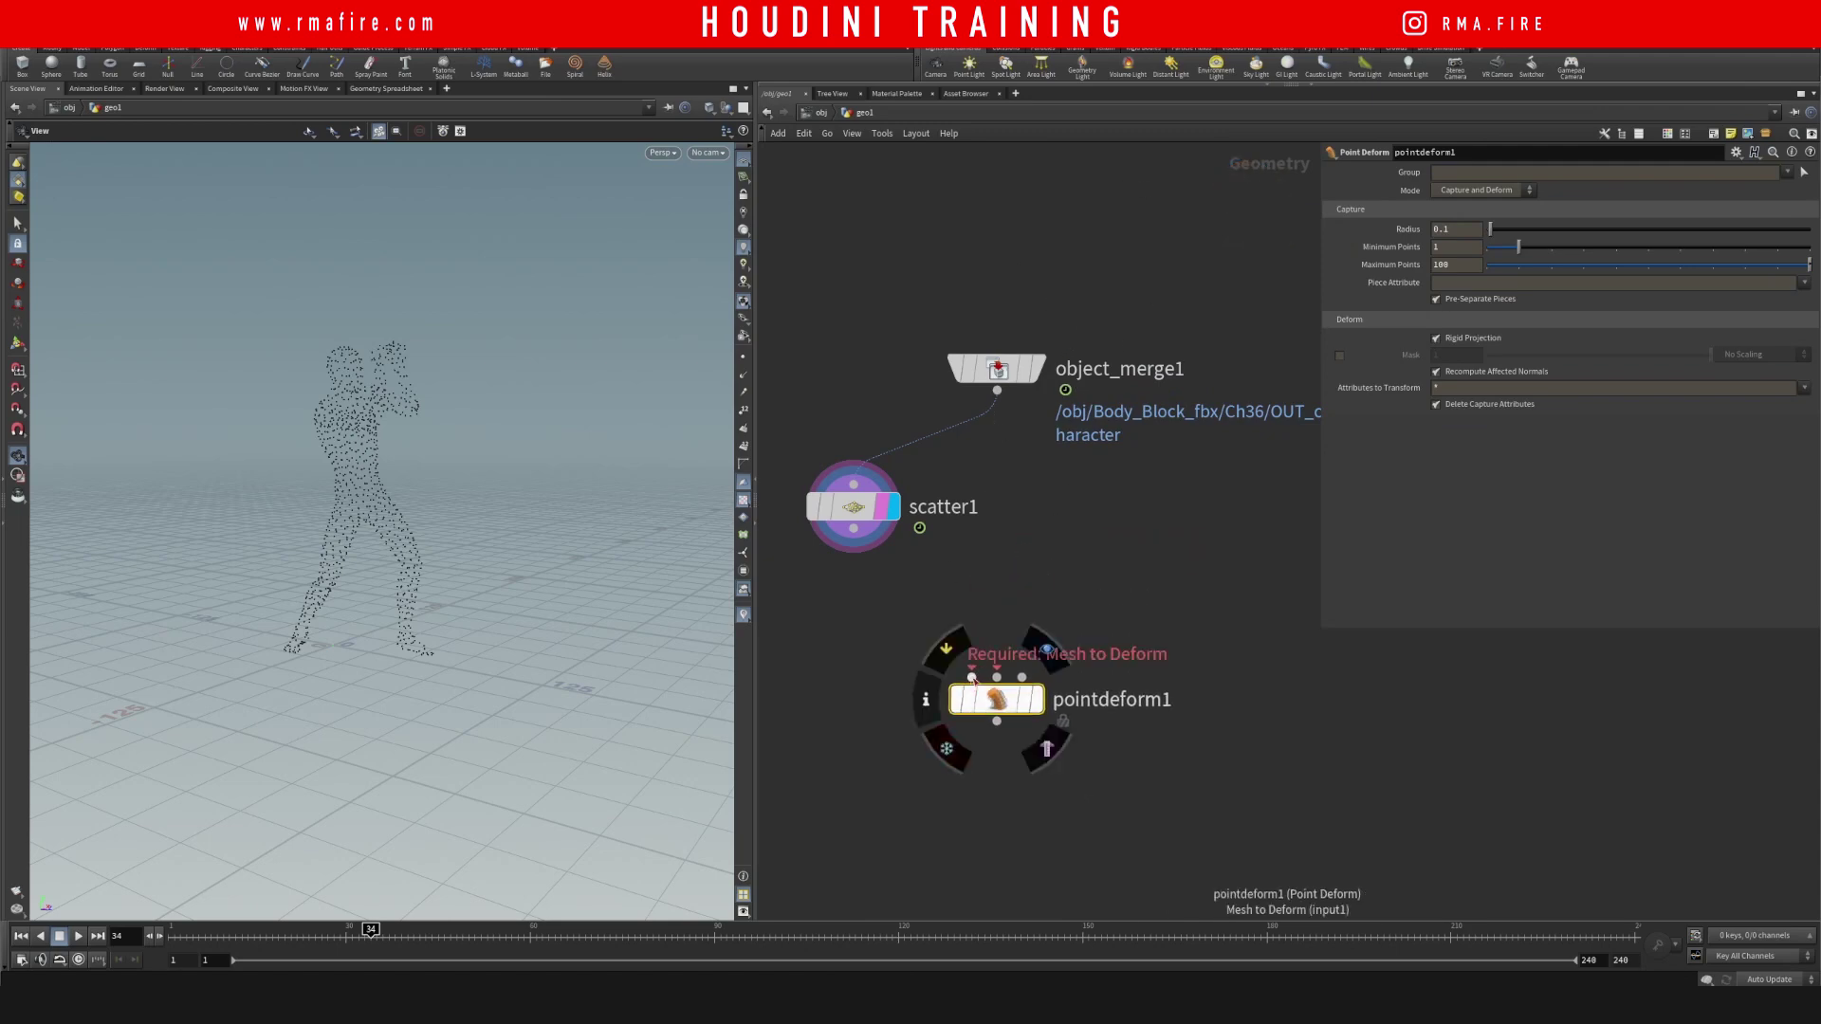
left_click_drag(992, 702, 992, 756)
left_click(973, 729)
left_click(853, 529)
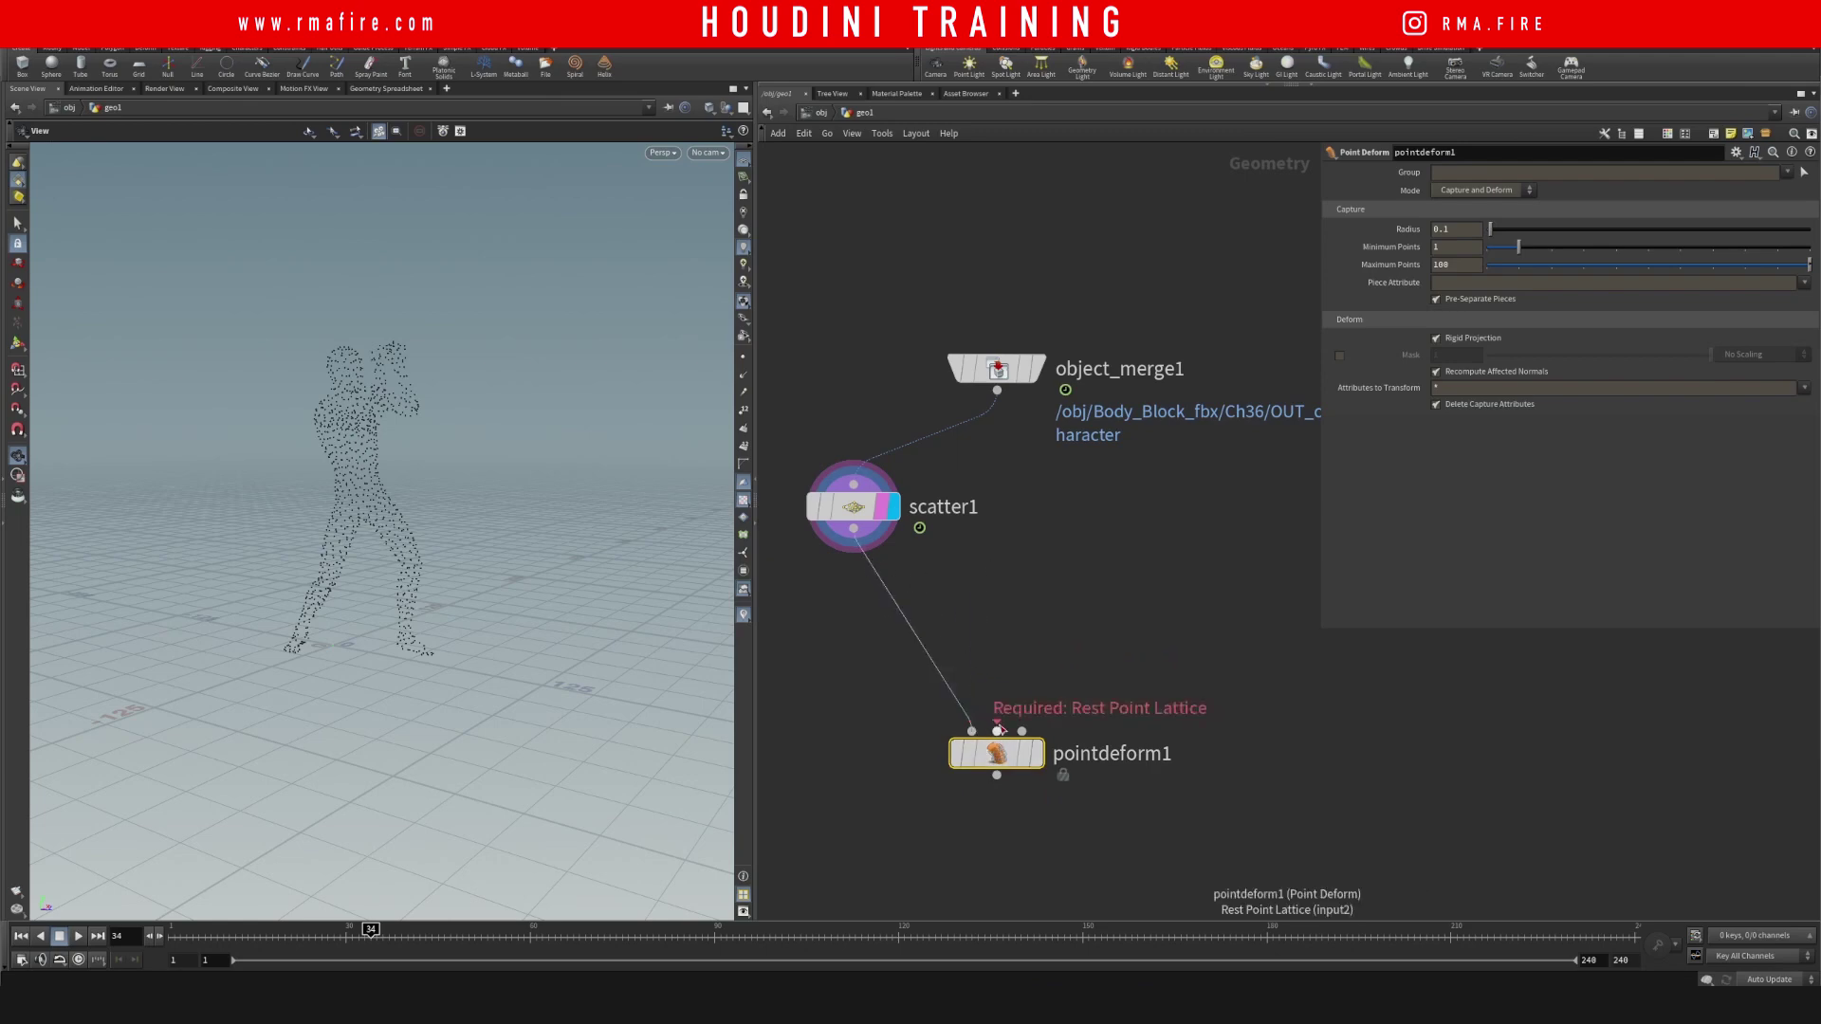
Add a Time Shift node, delete the channel on its Frame parameter, and set the frame to 1
key("Tab")
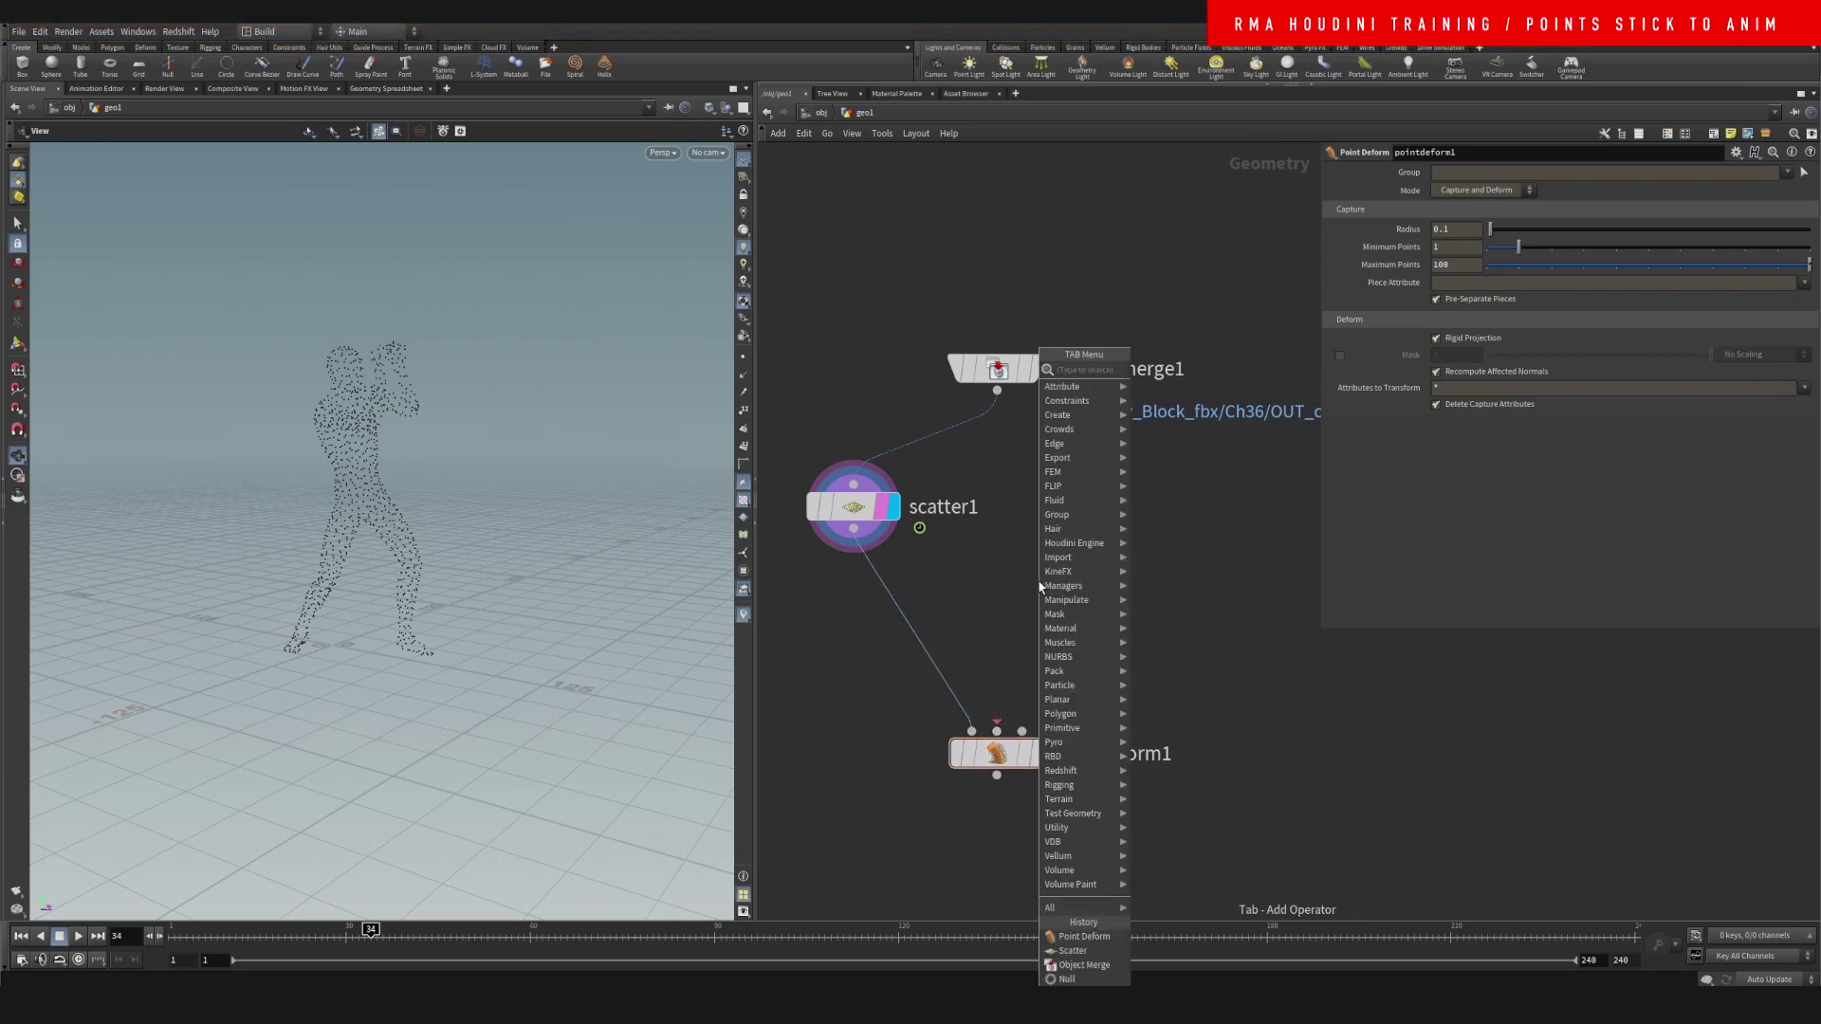
key("Return")
left_click(1039, 582)
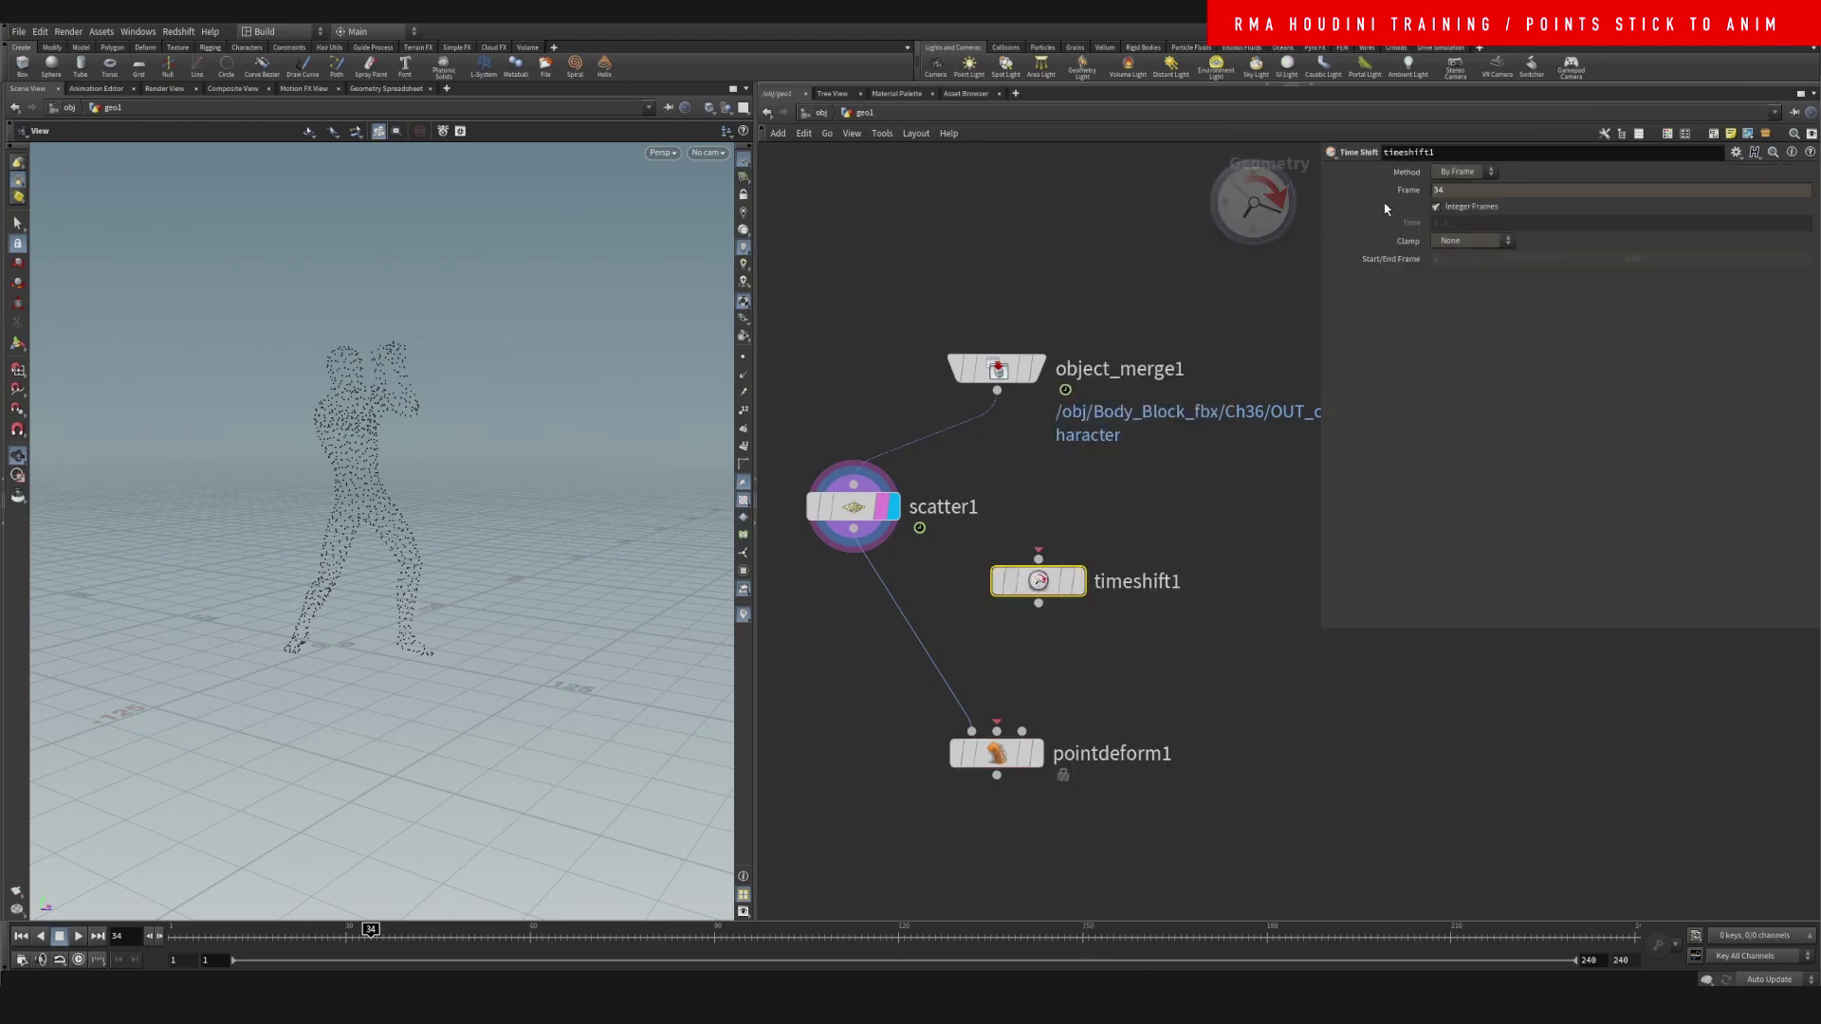
right_click(1403, 197)
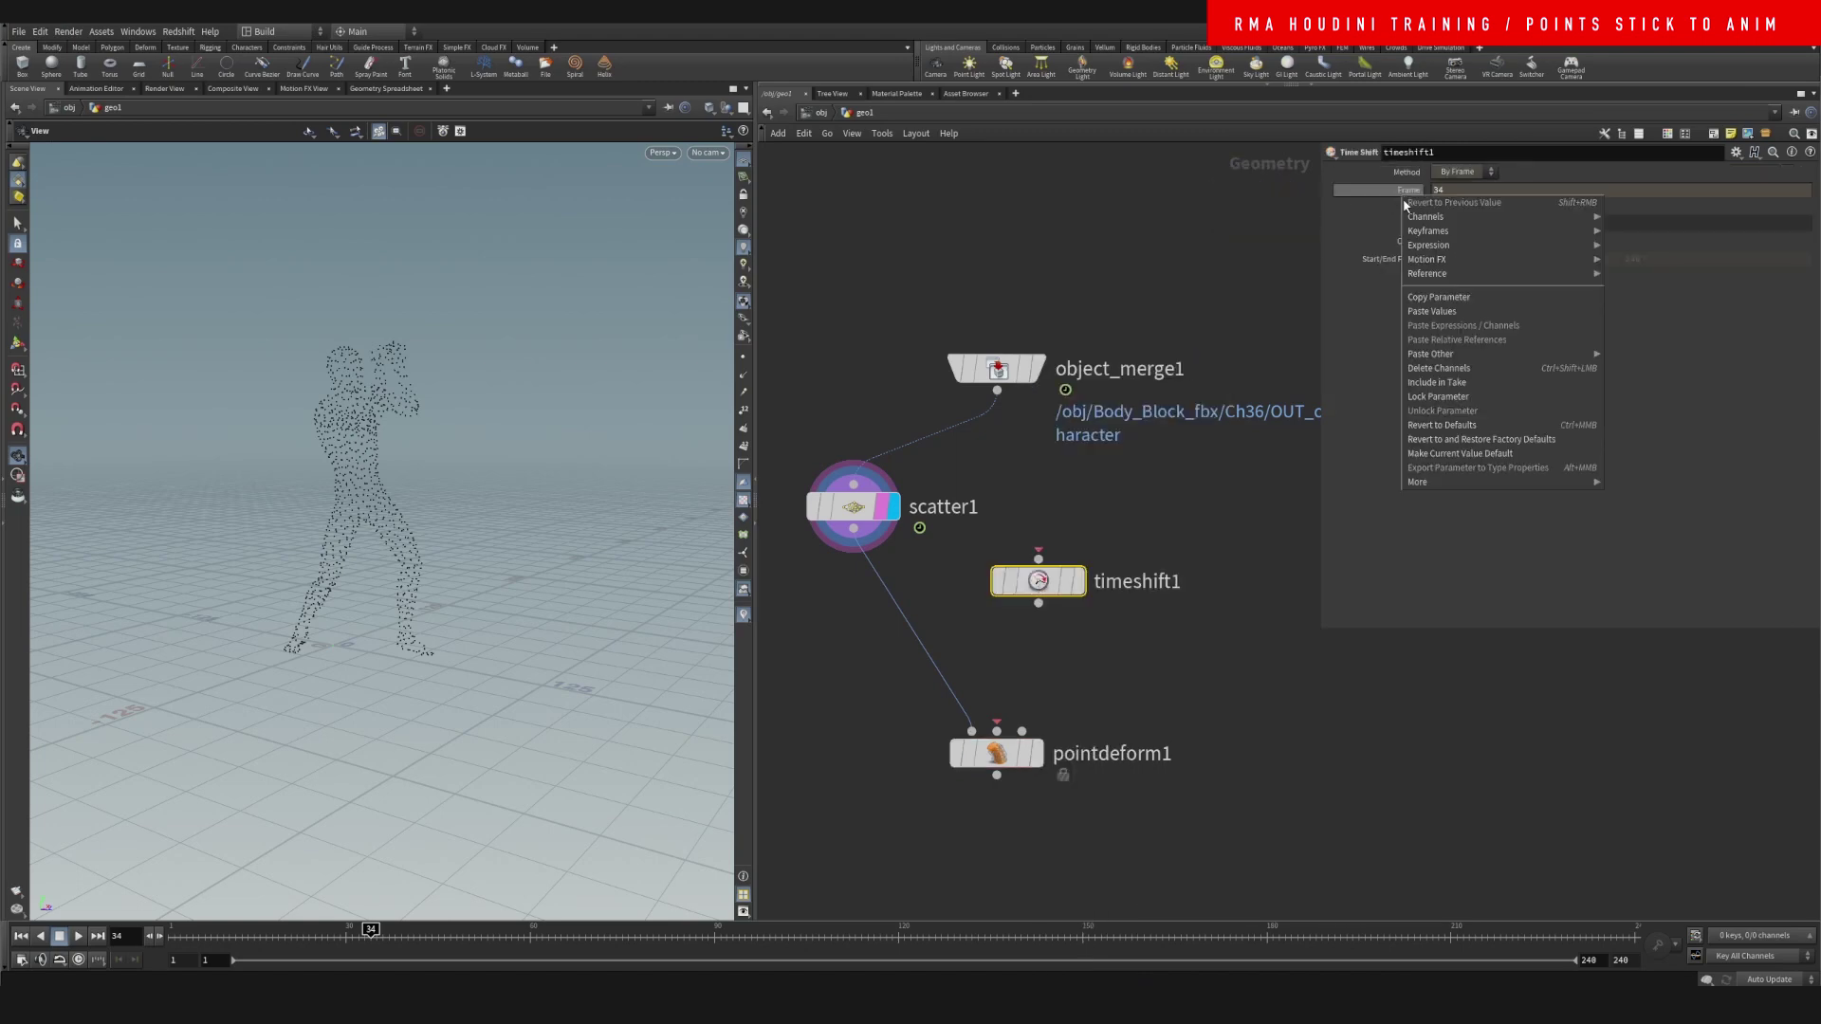
left_click(1440, 369)
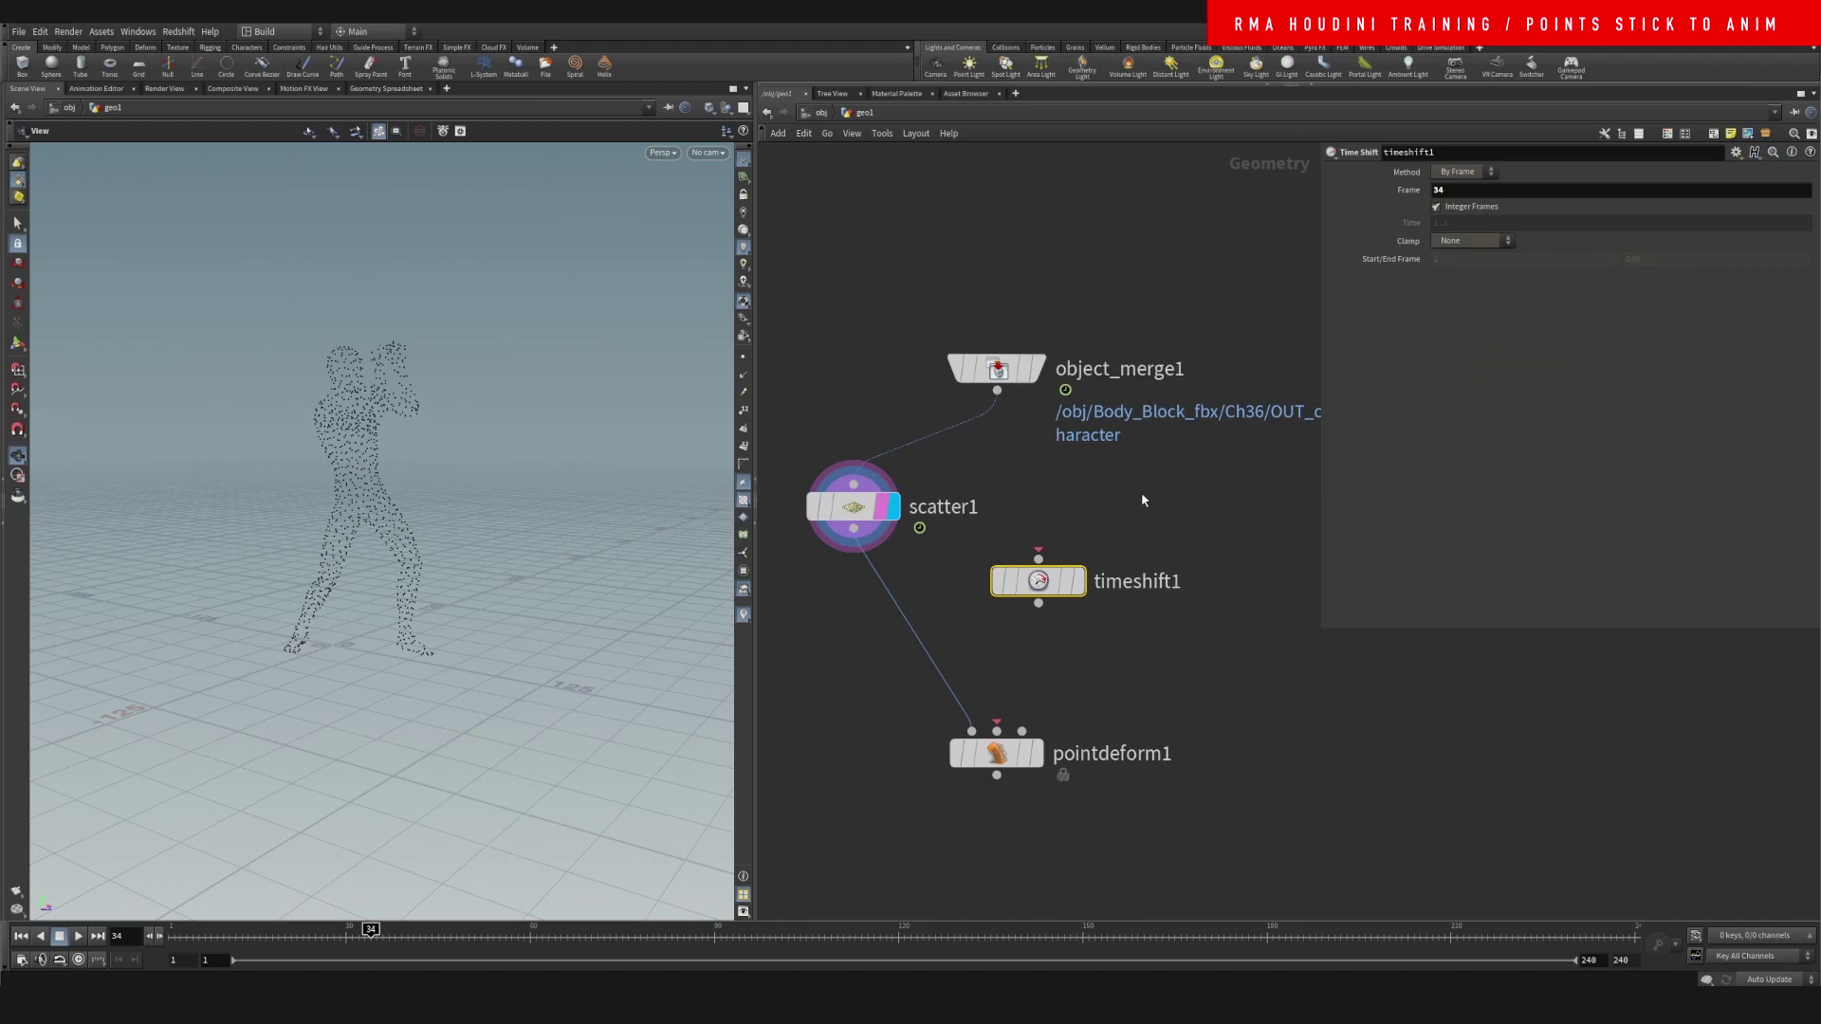
left_click(1479, 189)
type("1")
key("Return")
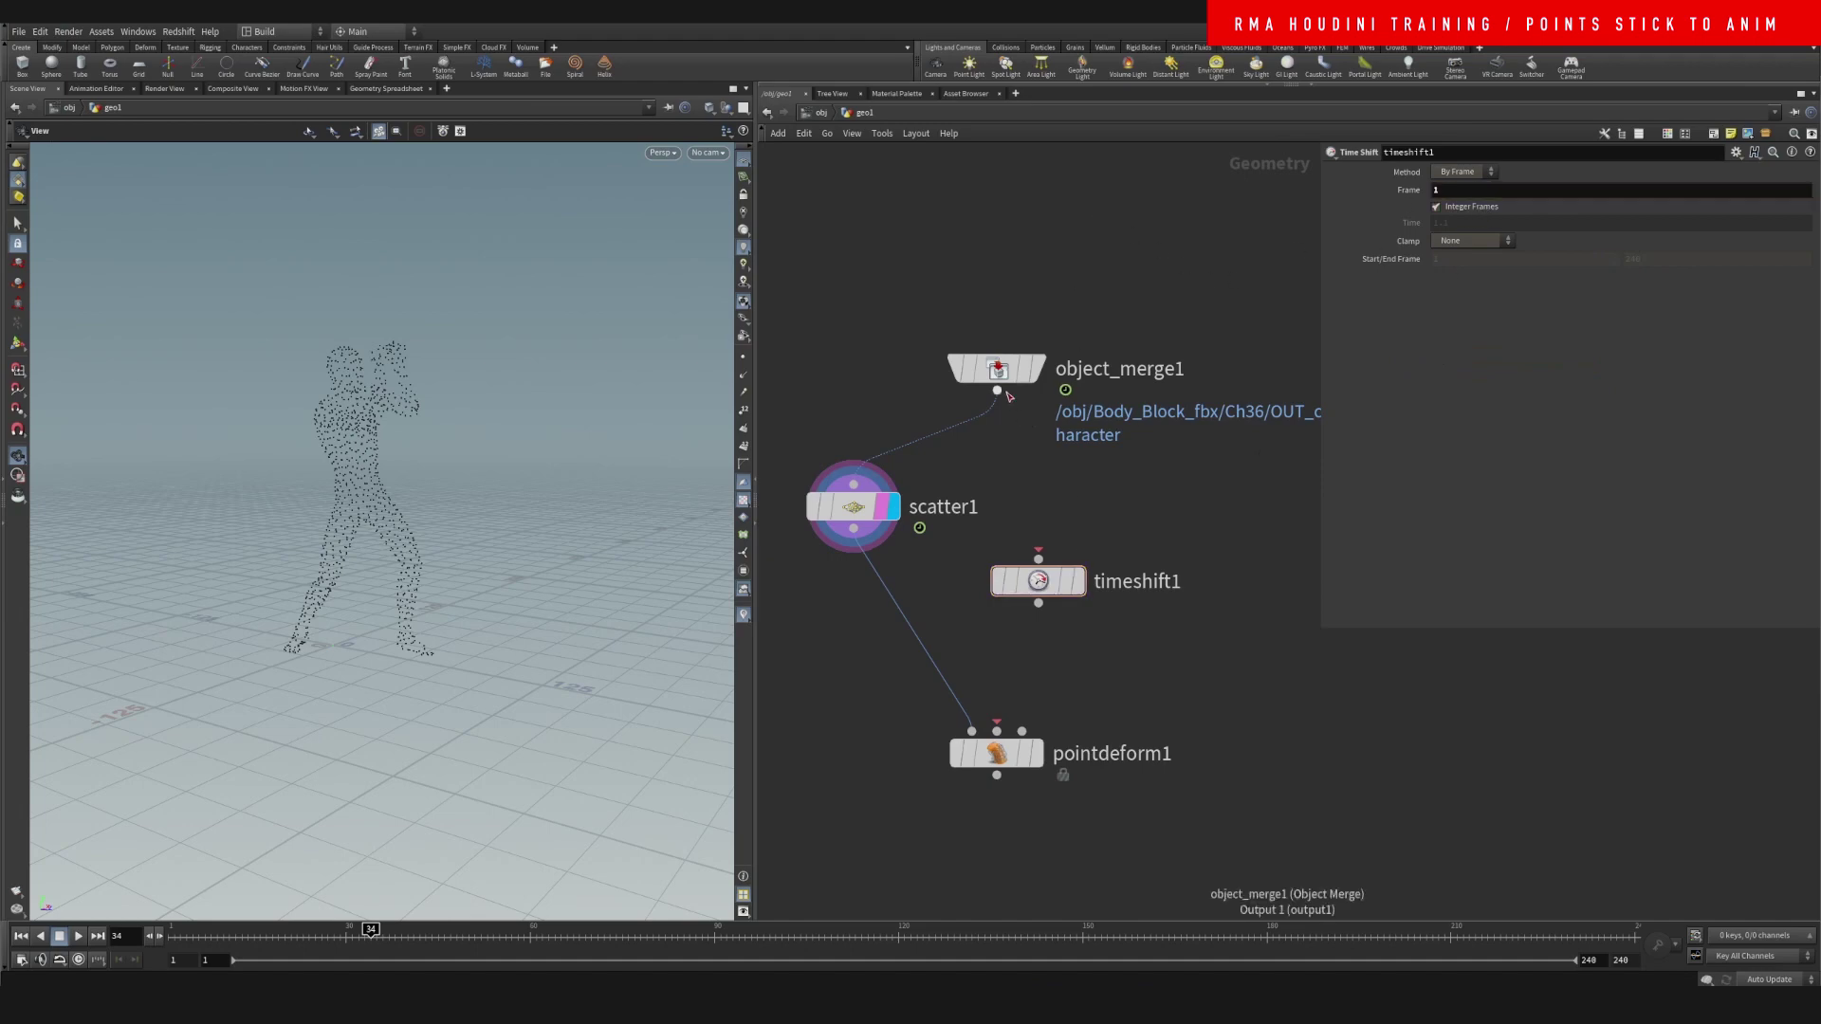
Wire object_merge1 through timeshift1 into pointdeform1's Rest Point Lattice input and directly into its Deformed Point Lattice input
left_click_drag(1044, 611, 997, 731)
left_click_drag(1024, 580, 982, 566)
mouse_move(1029, 369)
left_click_drag(1028, 370, 1022, 731)
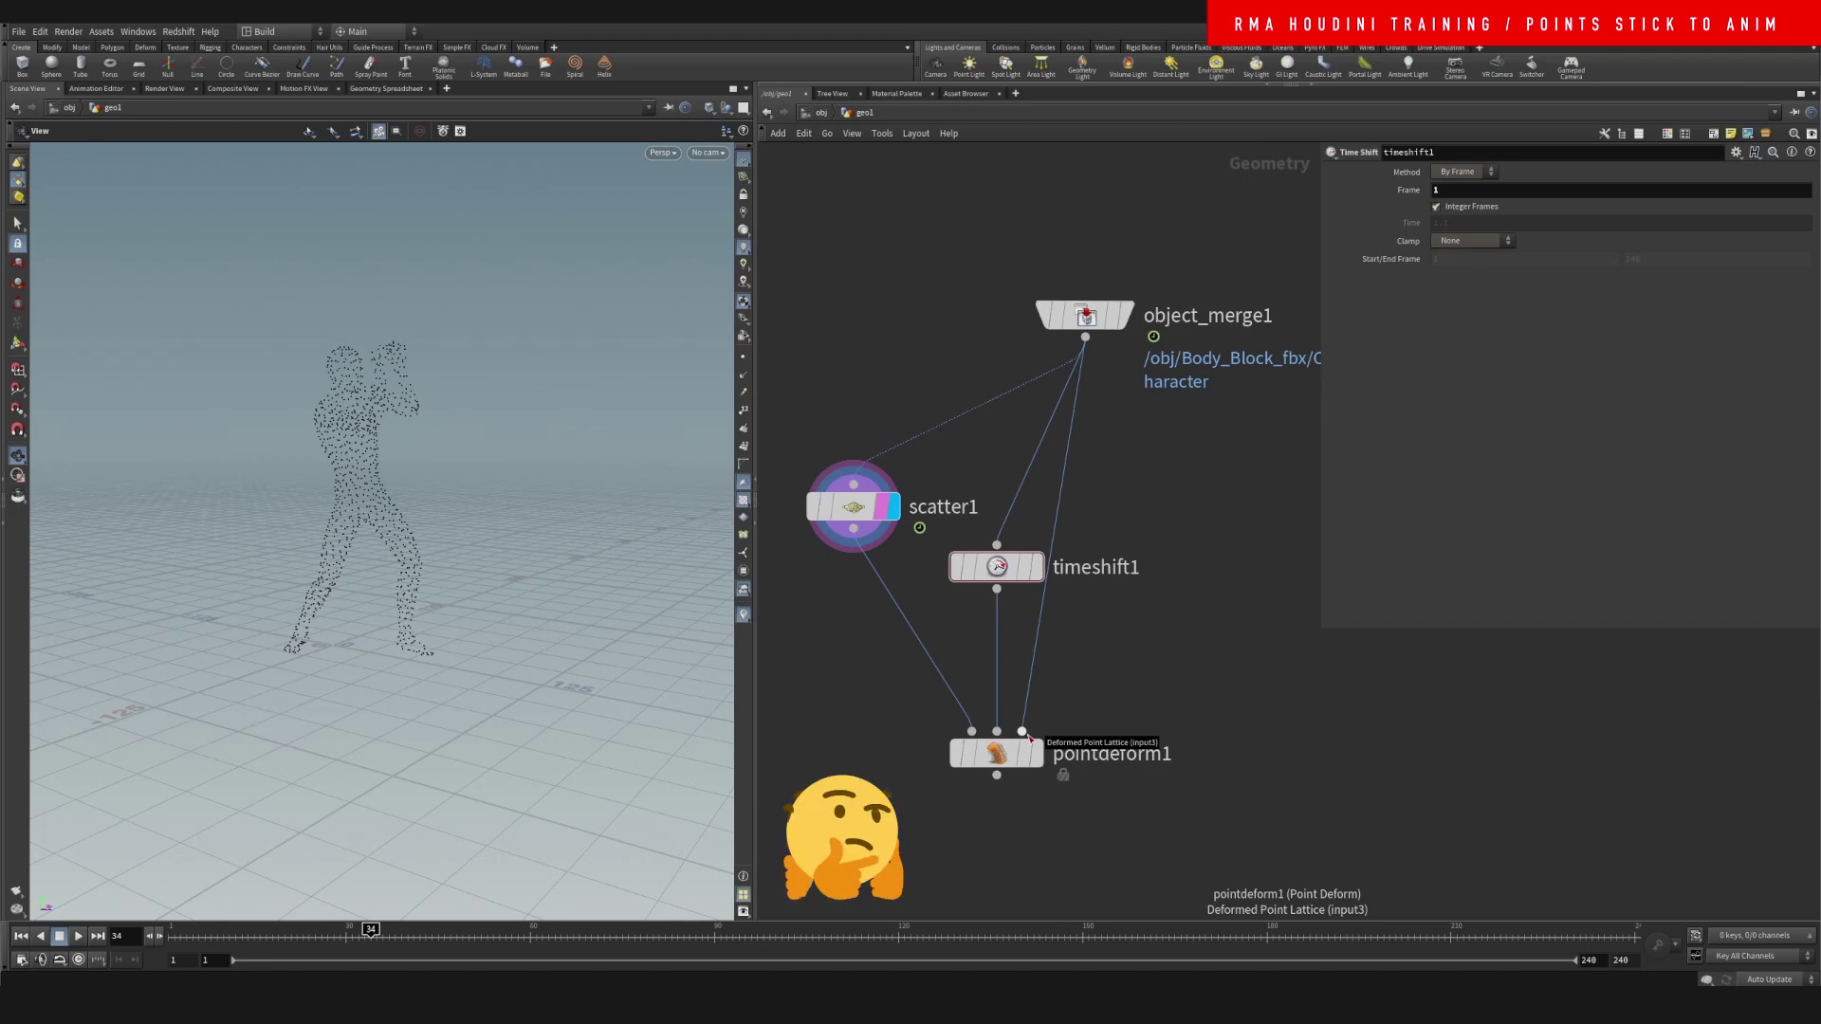
Space out the nodes and route the Deformed Point Lattice wire around the side through a dot
scroll(1039, 698, "down", 3)
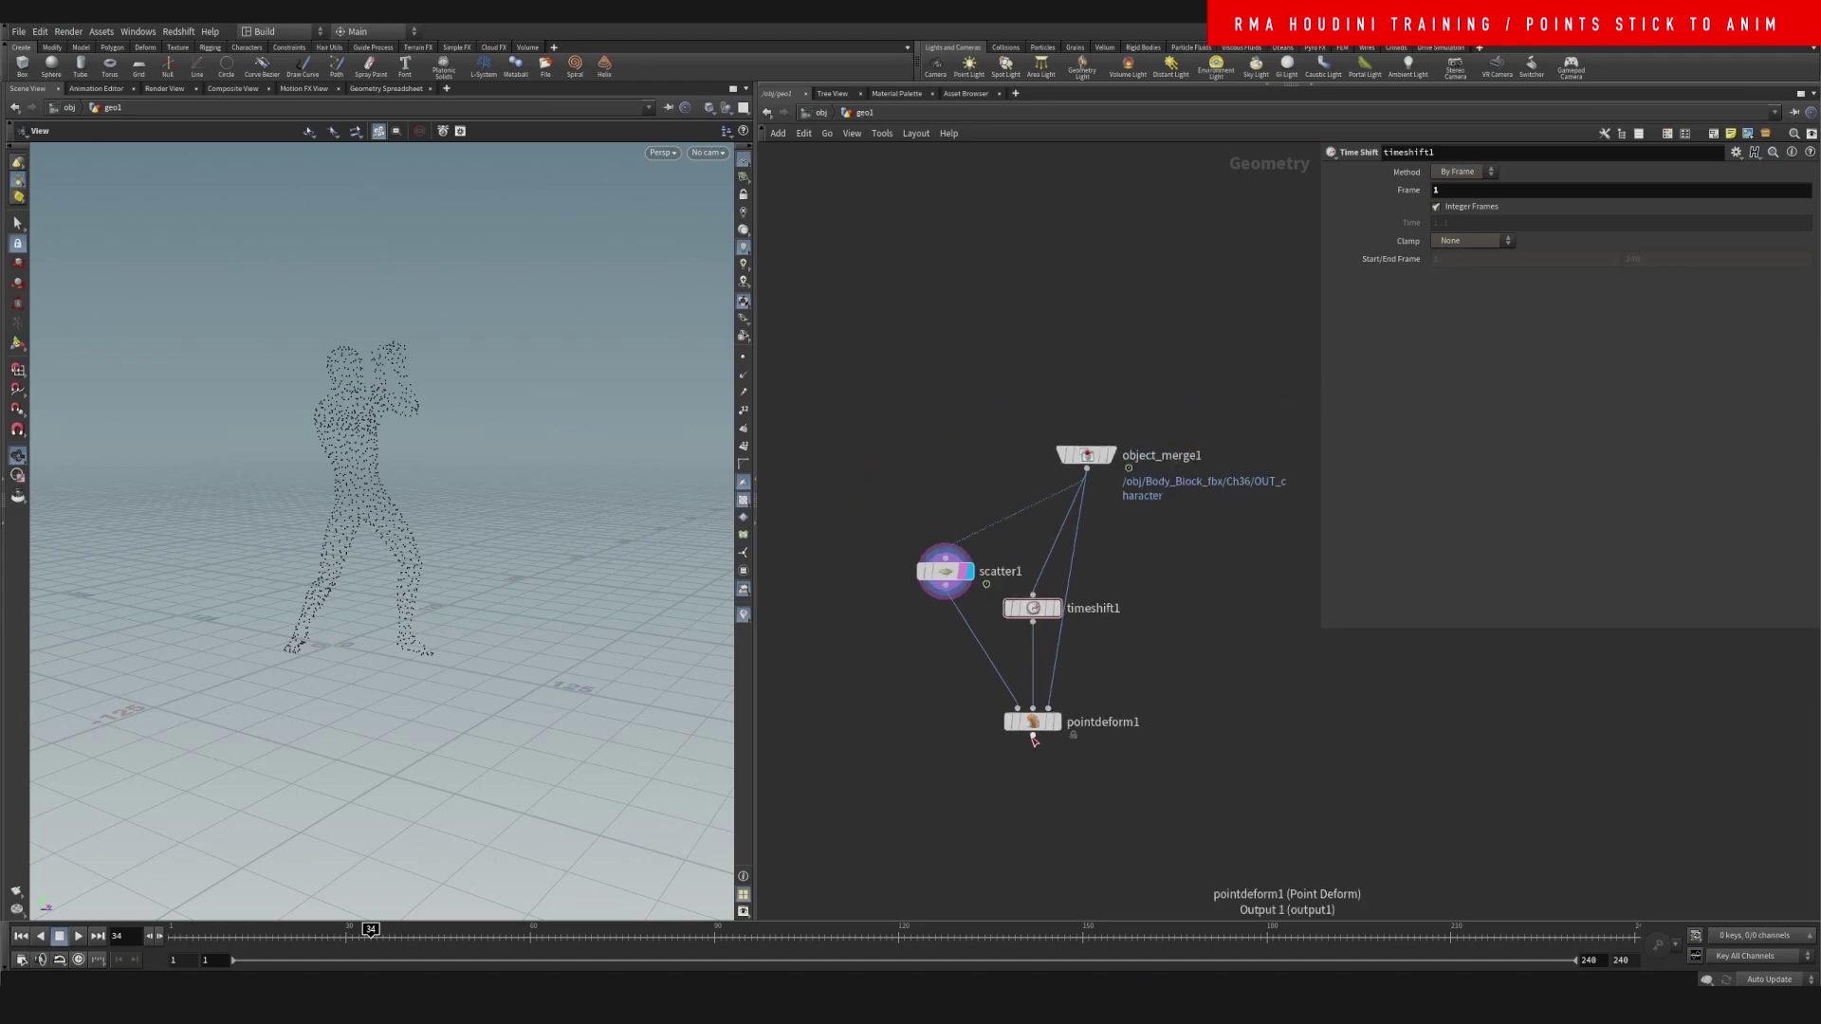
left_click_drag(1026, 721, 1046, 785)
scroll(1109, 631, "up", 3)
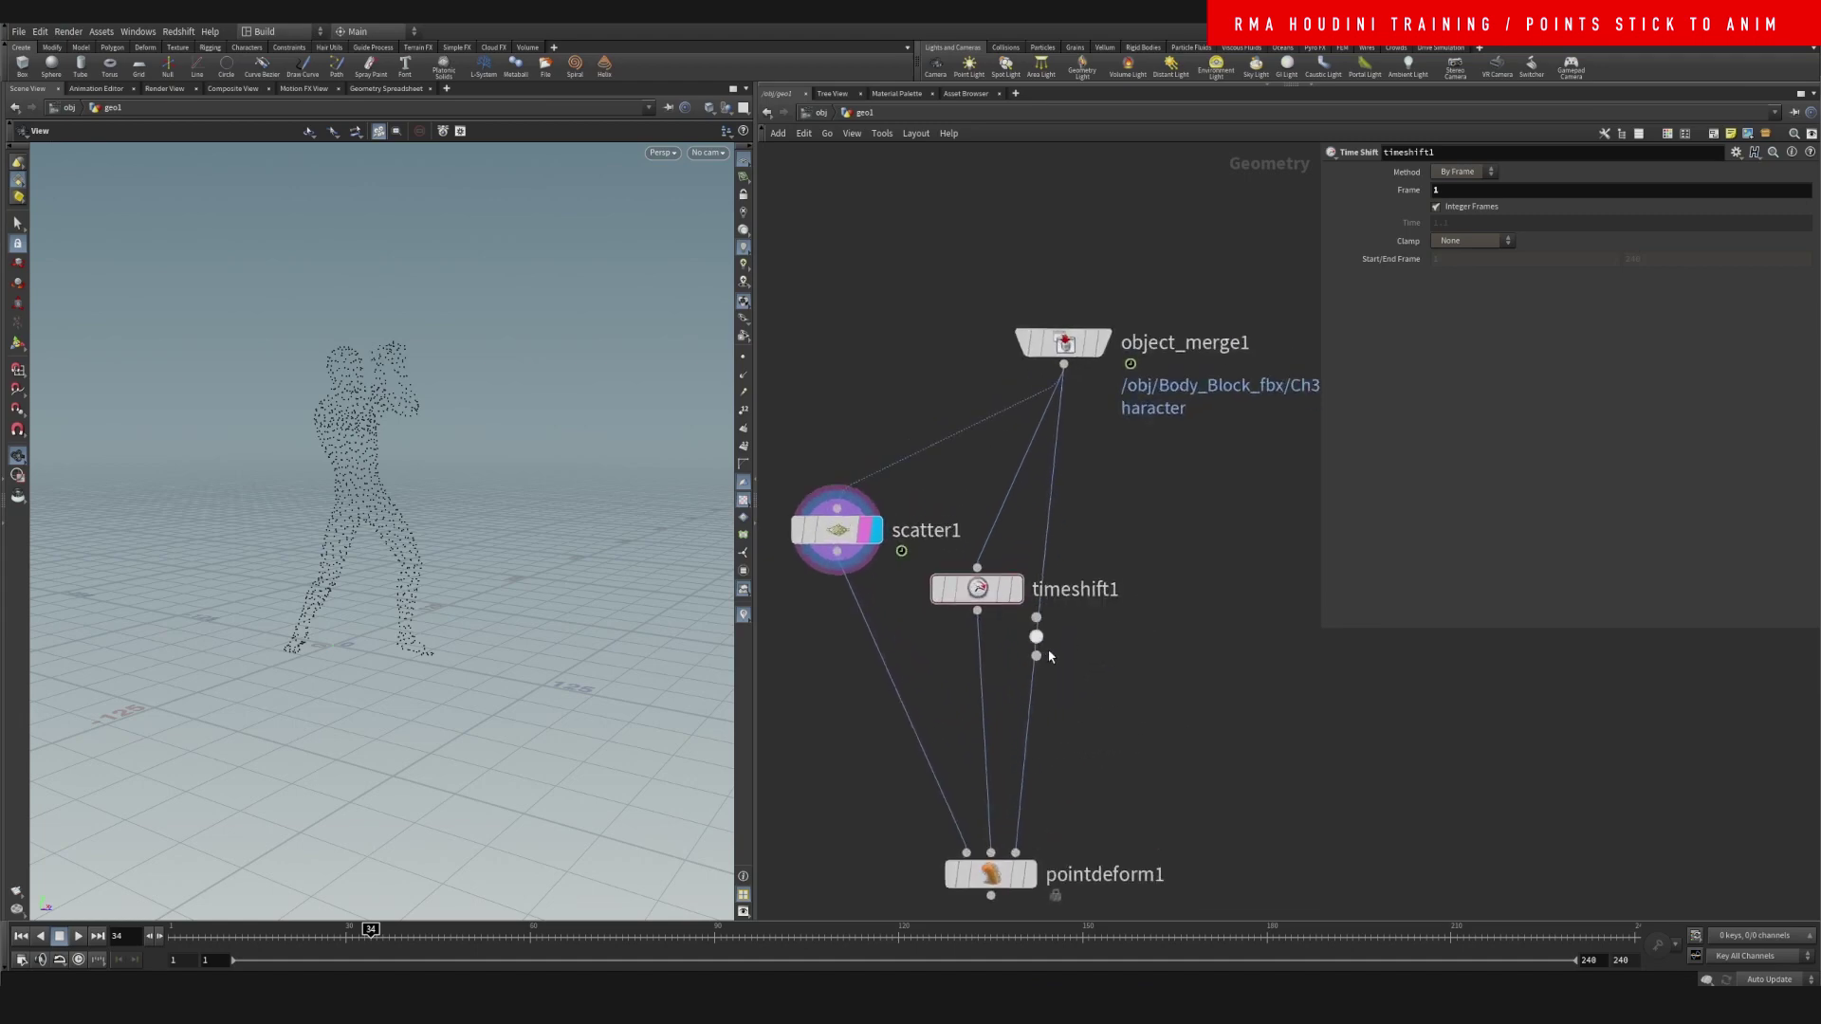
left_click_drag(1041, 637, 1232, 556)
middle_click_drag(1028, 540, 1071, 533)
left_click_drag(904, 539, 857, 565)
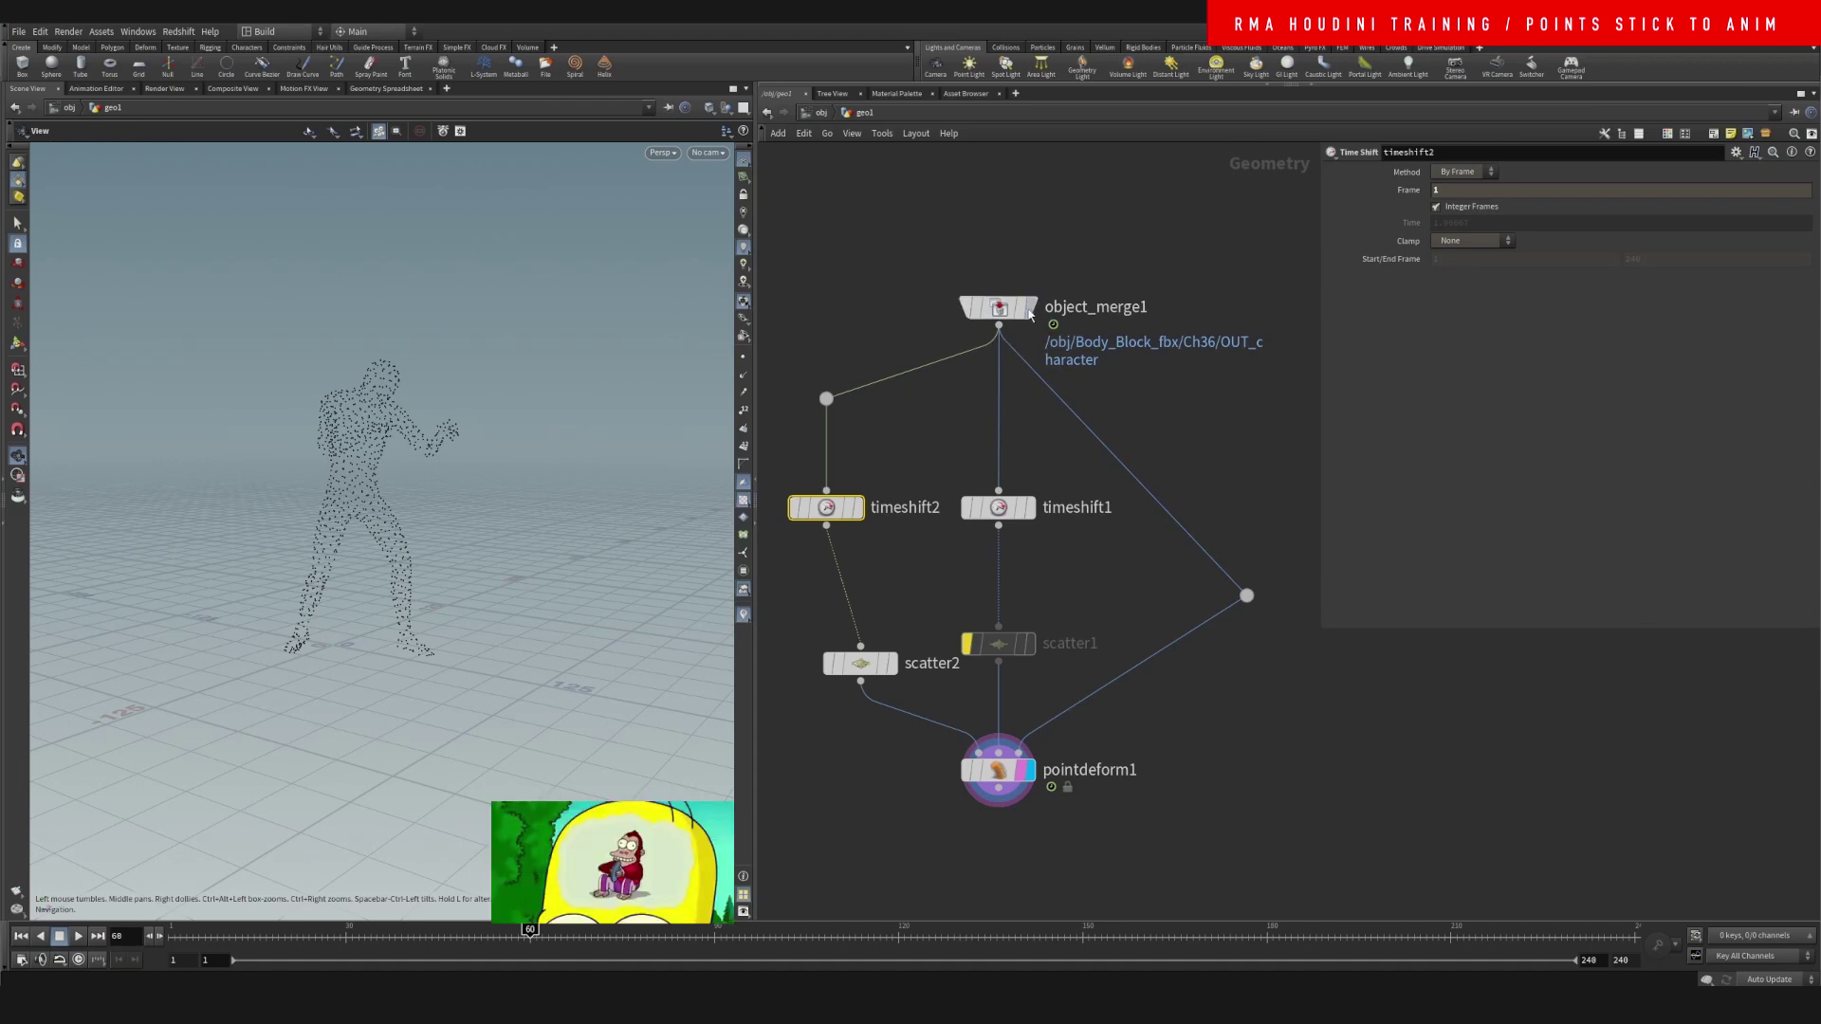
Display object_merge1 and move it and both Time Shift nodes higher in the network
left_click_drag(1003, 306, 1004, 281)
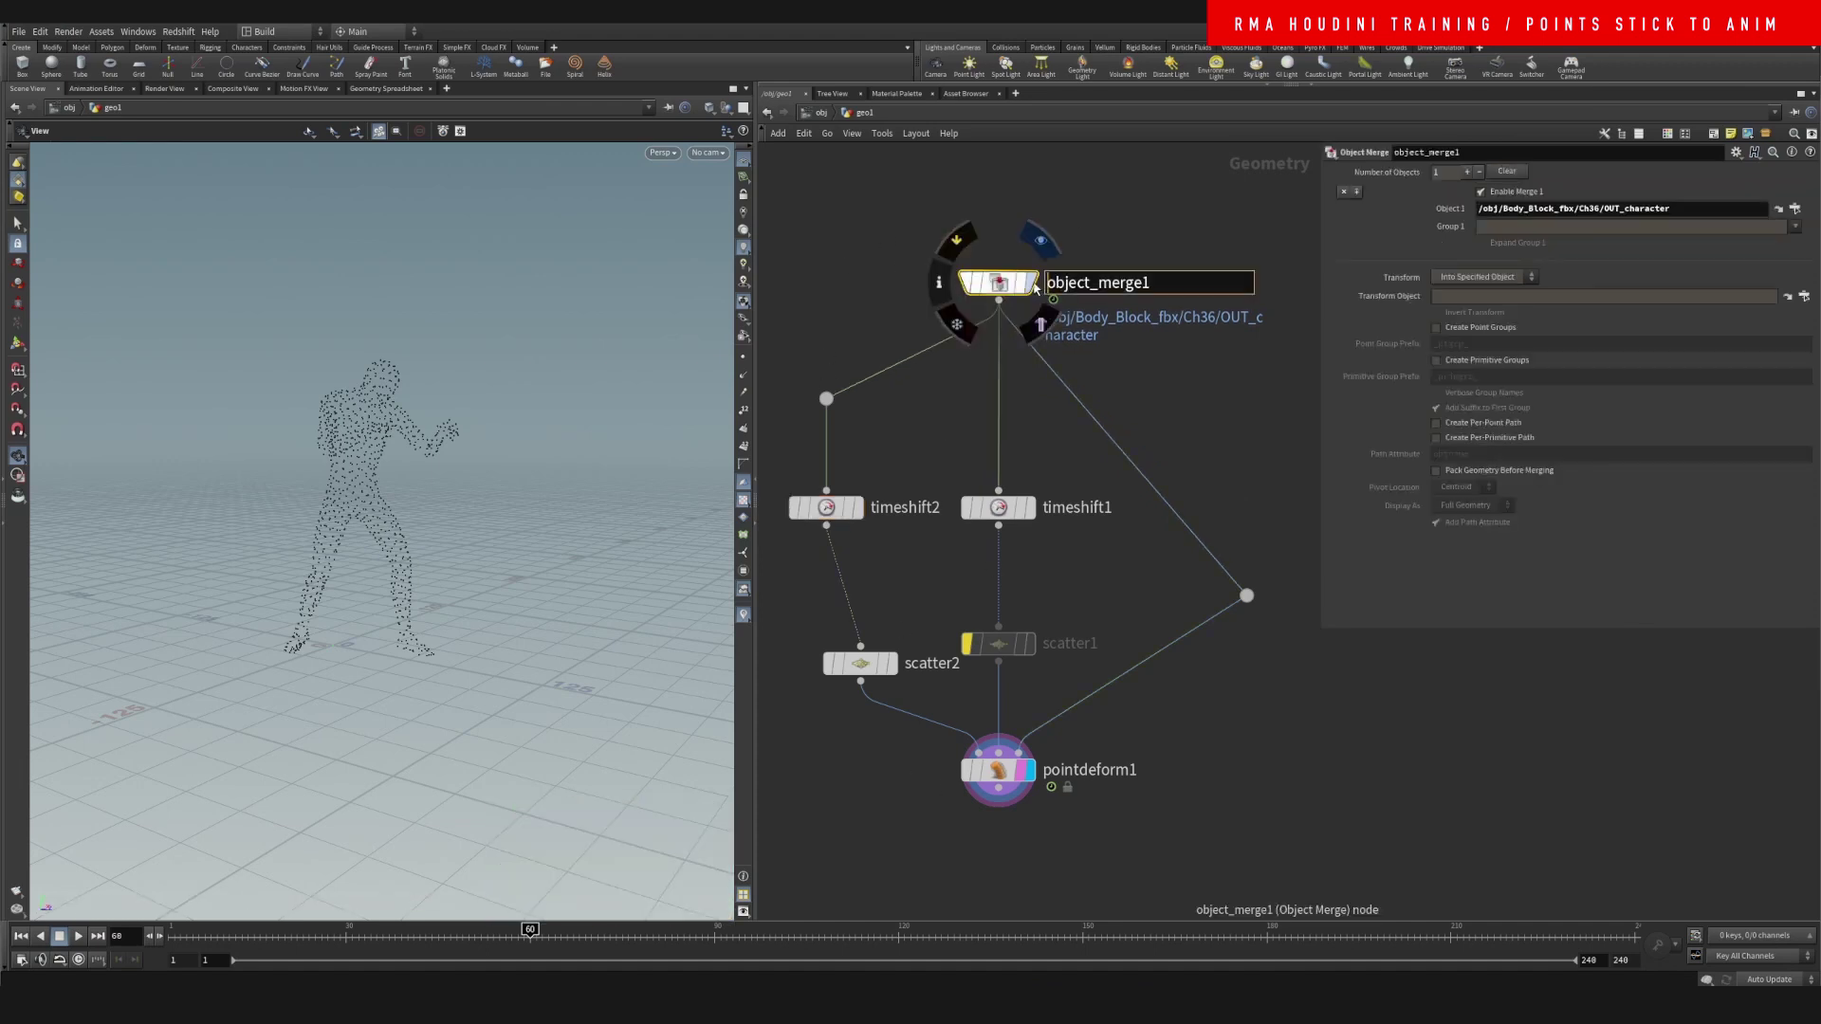
left_click(1032, 282)
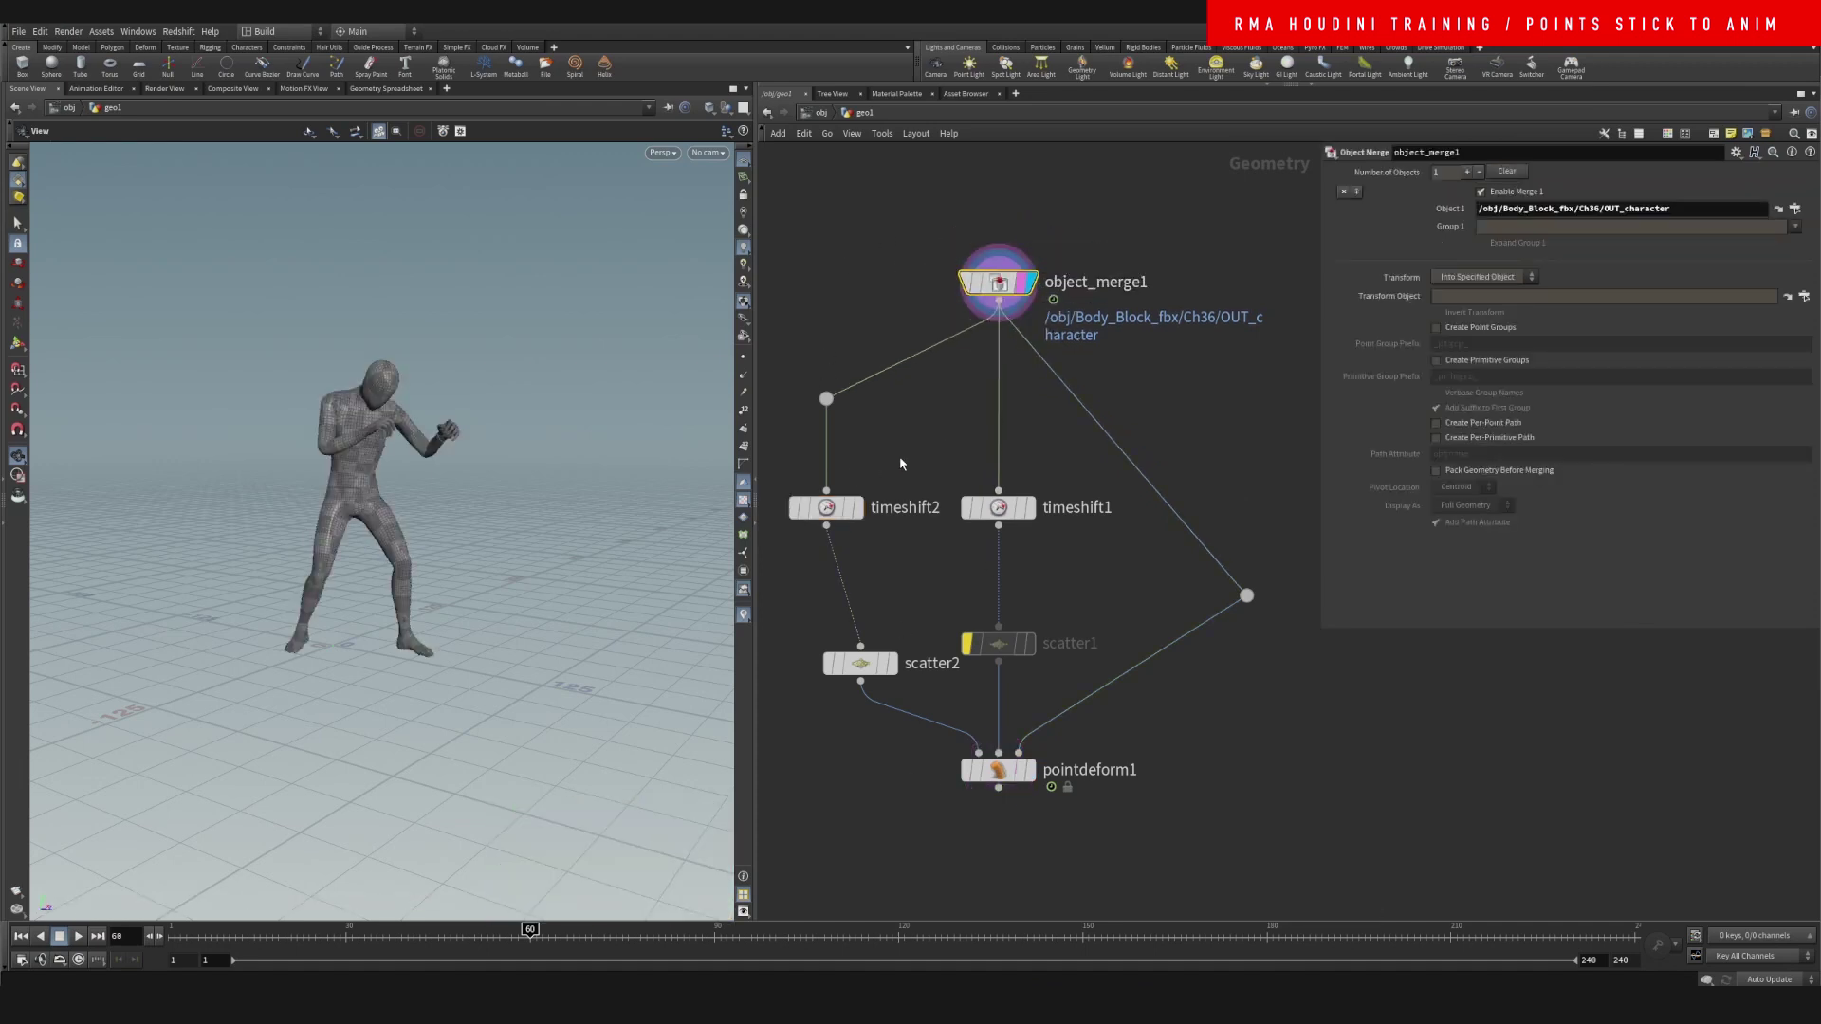
left_click(825, 509)
left_click_drag(826, 508, 826, 481)
left_click_drag(996, 509, 995, 480)
left_click_drag(971, 410, 1034, 512)
Display timeshift2 and scrub the timeline back to frame 1 to check the character's pose
left_click(859, 481)
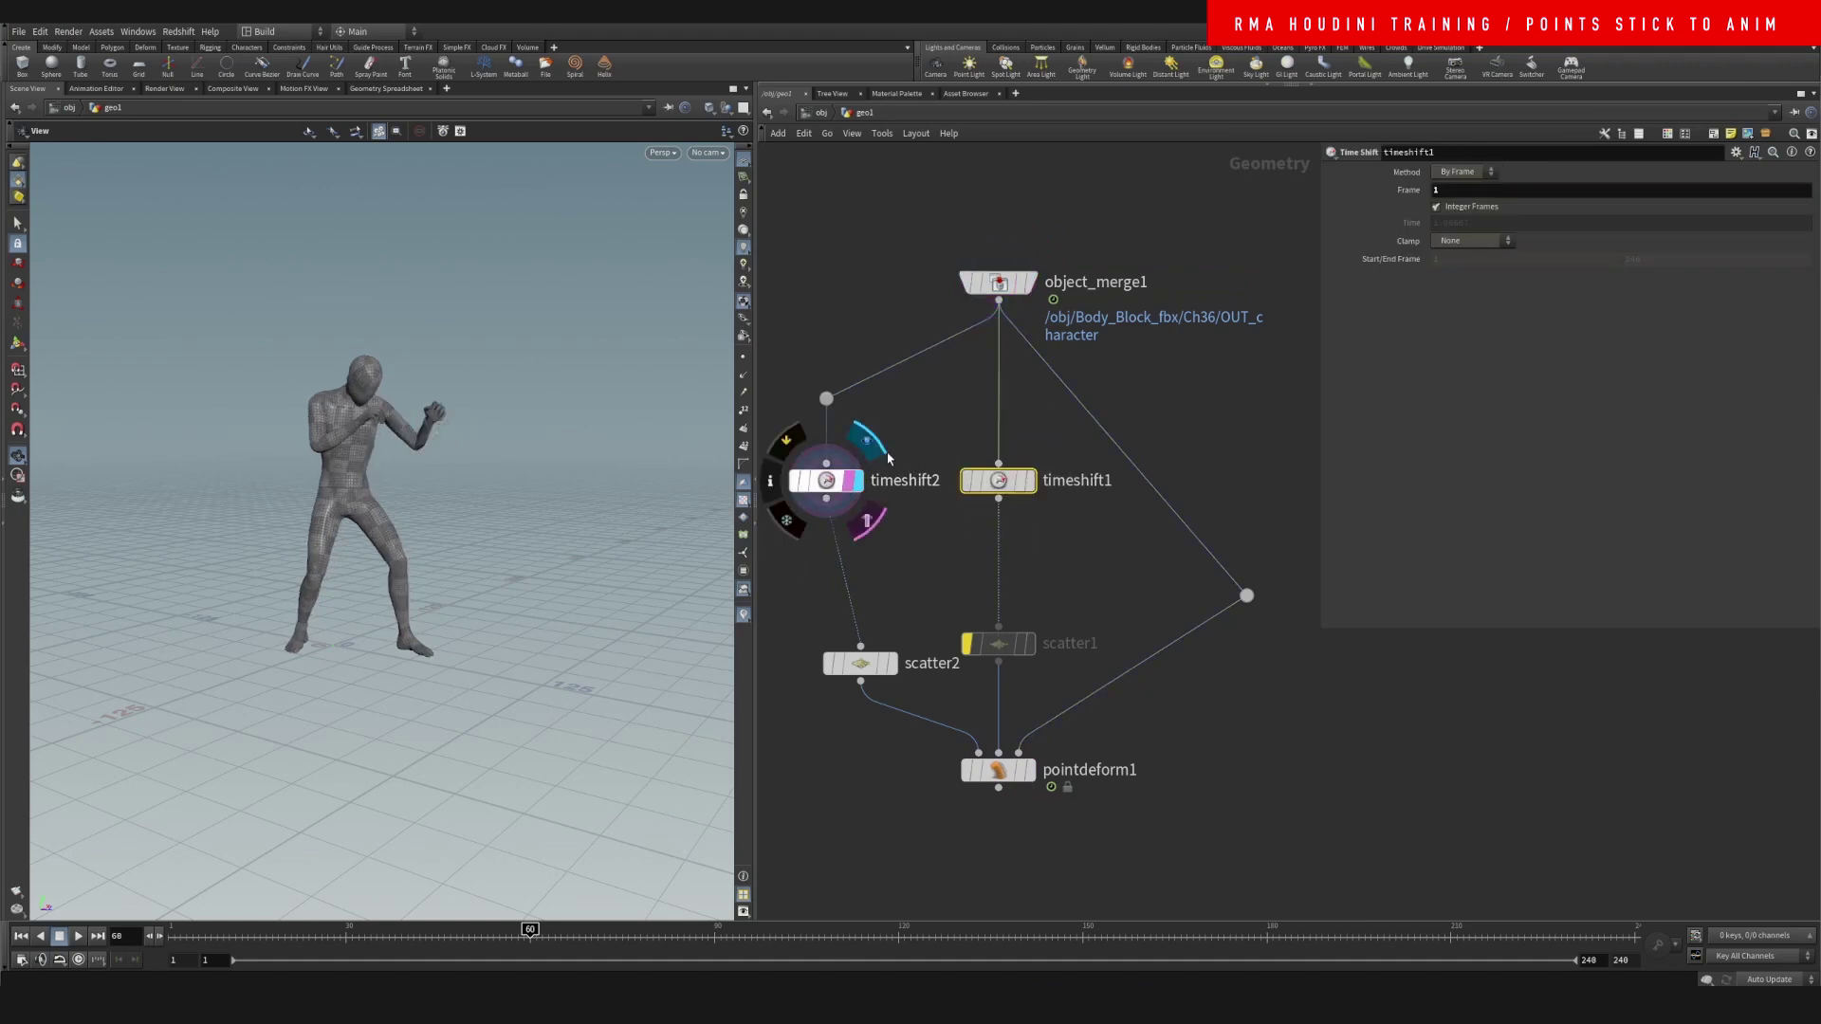
left_click_drag(337, 939, 251, 925)
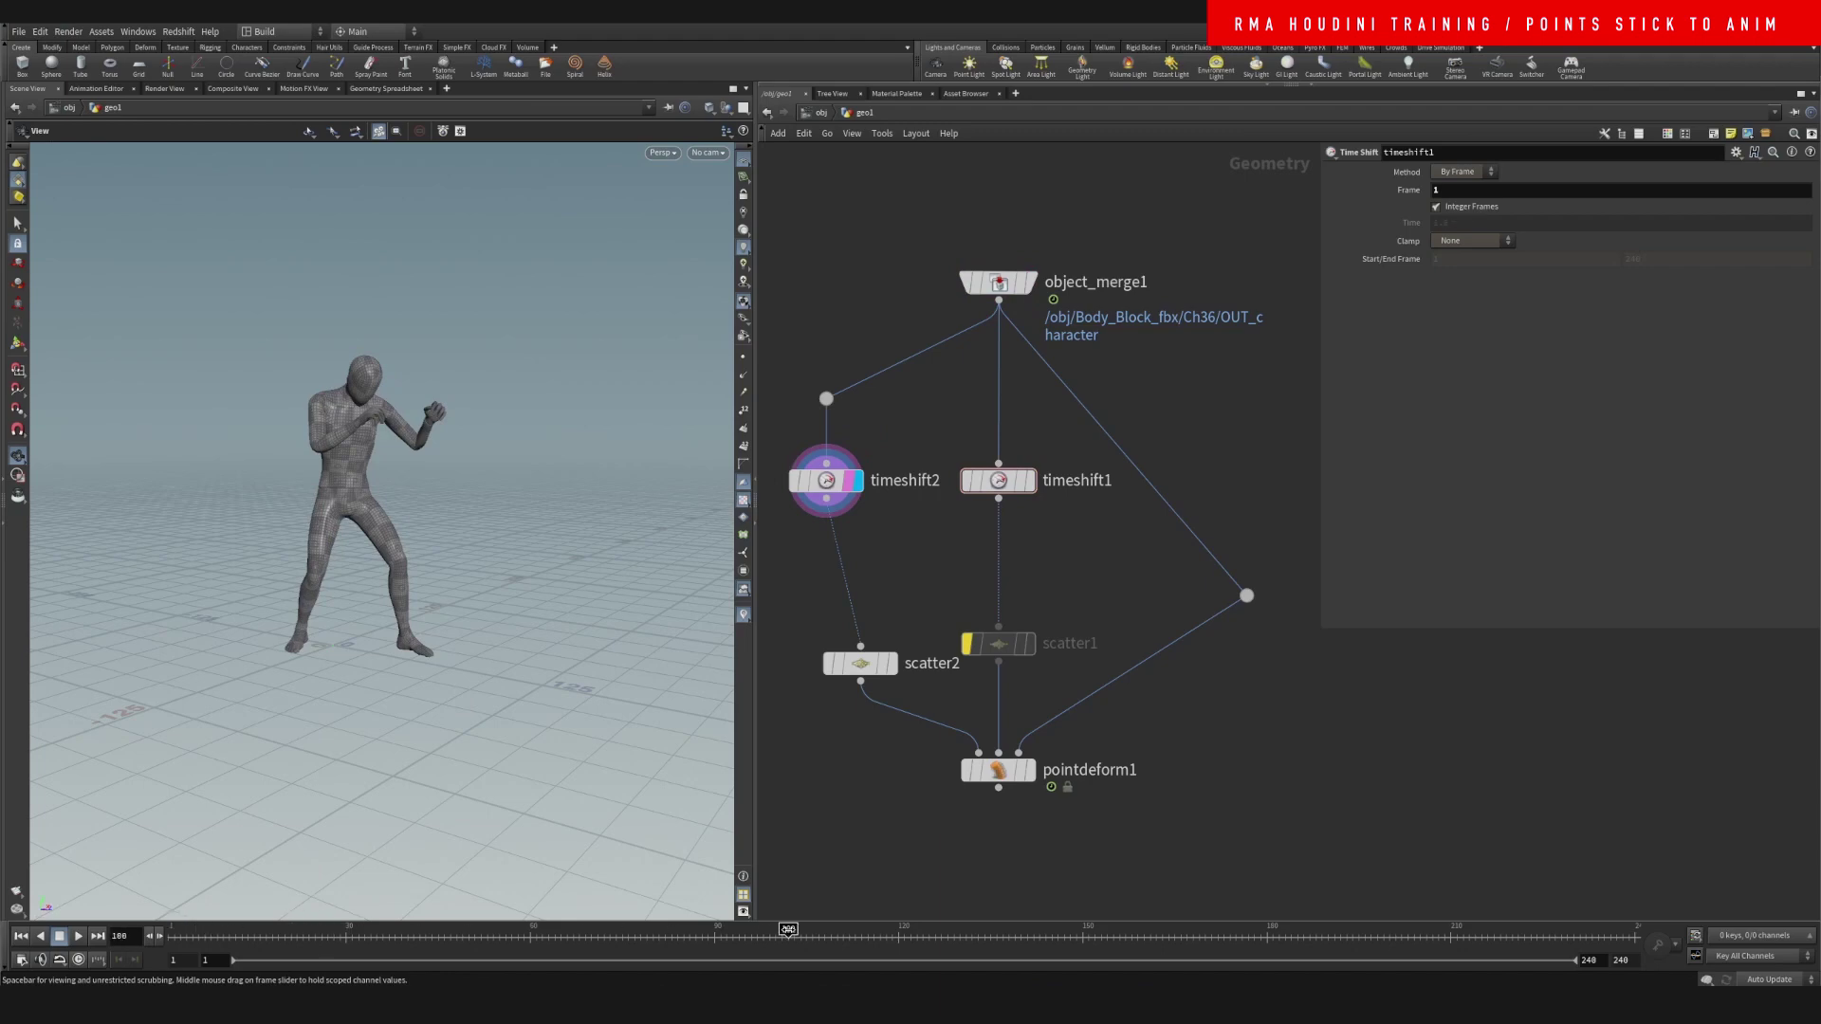
left_click_drag(826, 914, 152, 867)
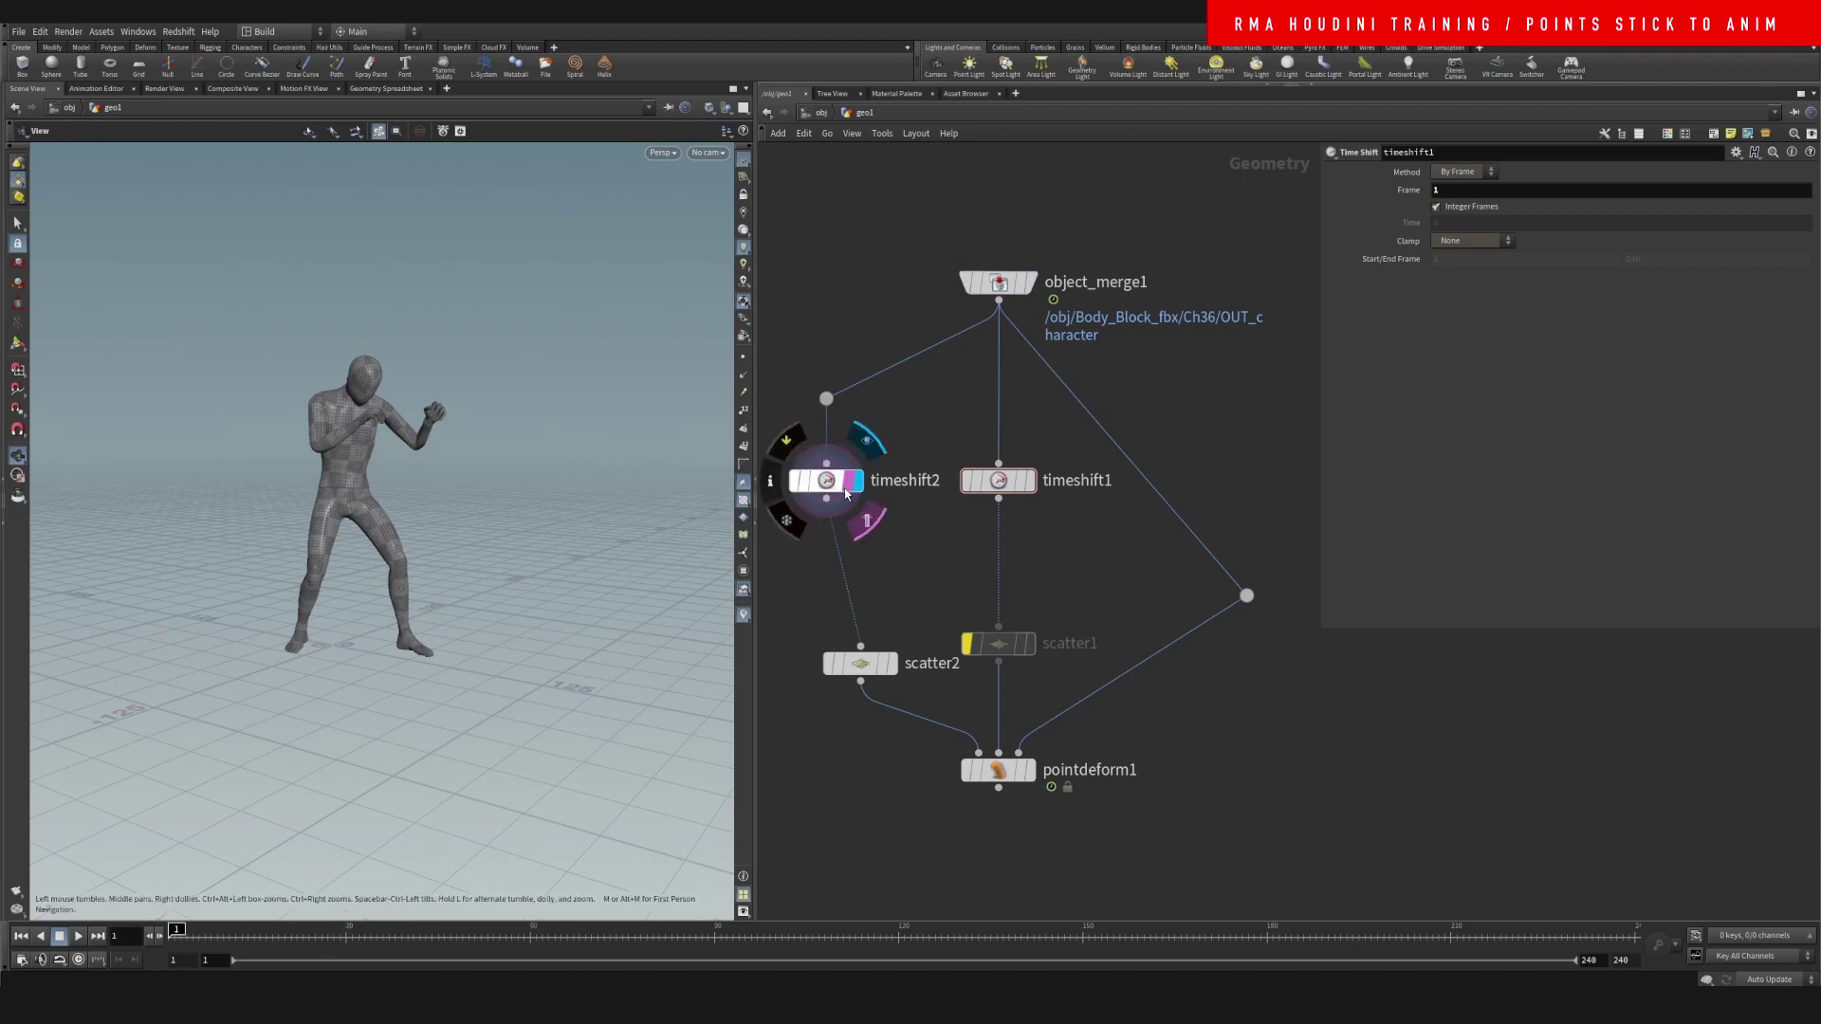
Feed timeshift2 into the bypassed scatter1 node, delete timeshift1, and line up scatter2 below timeshift2
left_click_drag(828, 486, 827, 476)
left_click(826, 490)
left_click(997, 626)
left_click_drag(1009, 650, 1009, 600)
left_click(1000, 482)
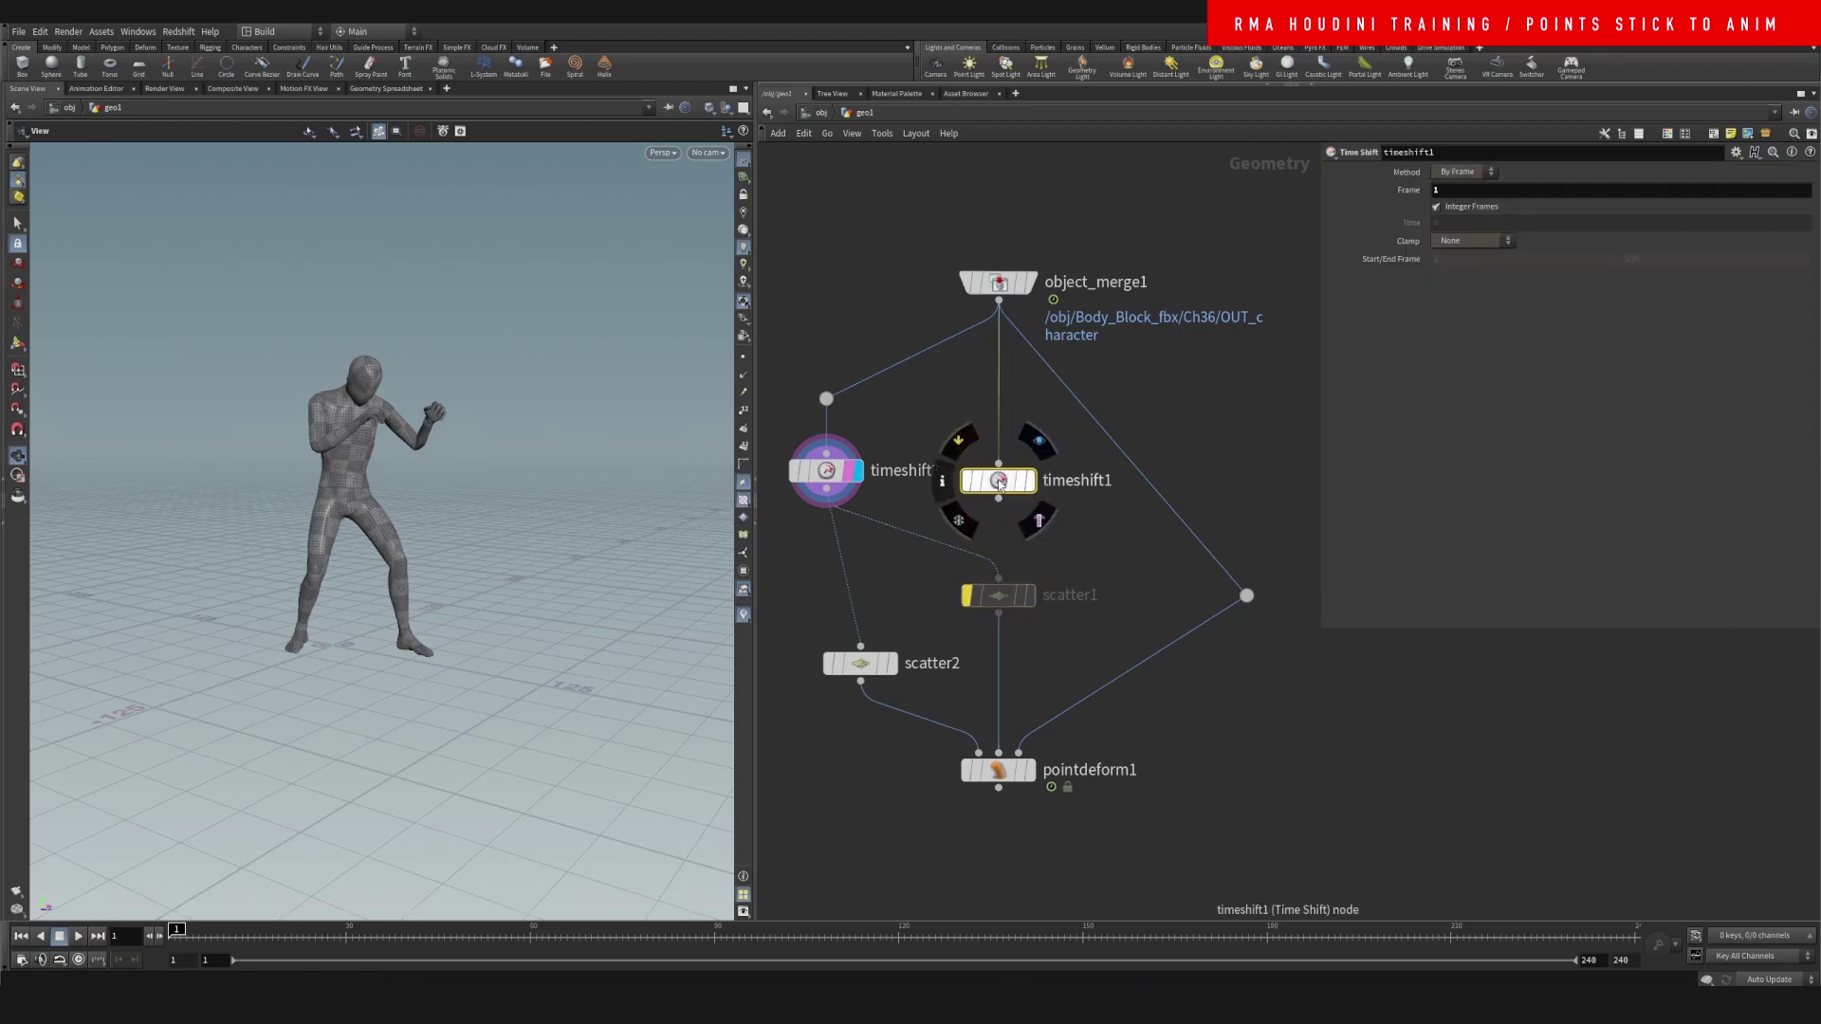
key("Delete")
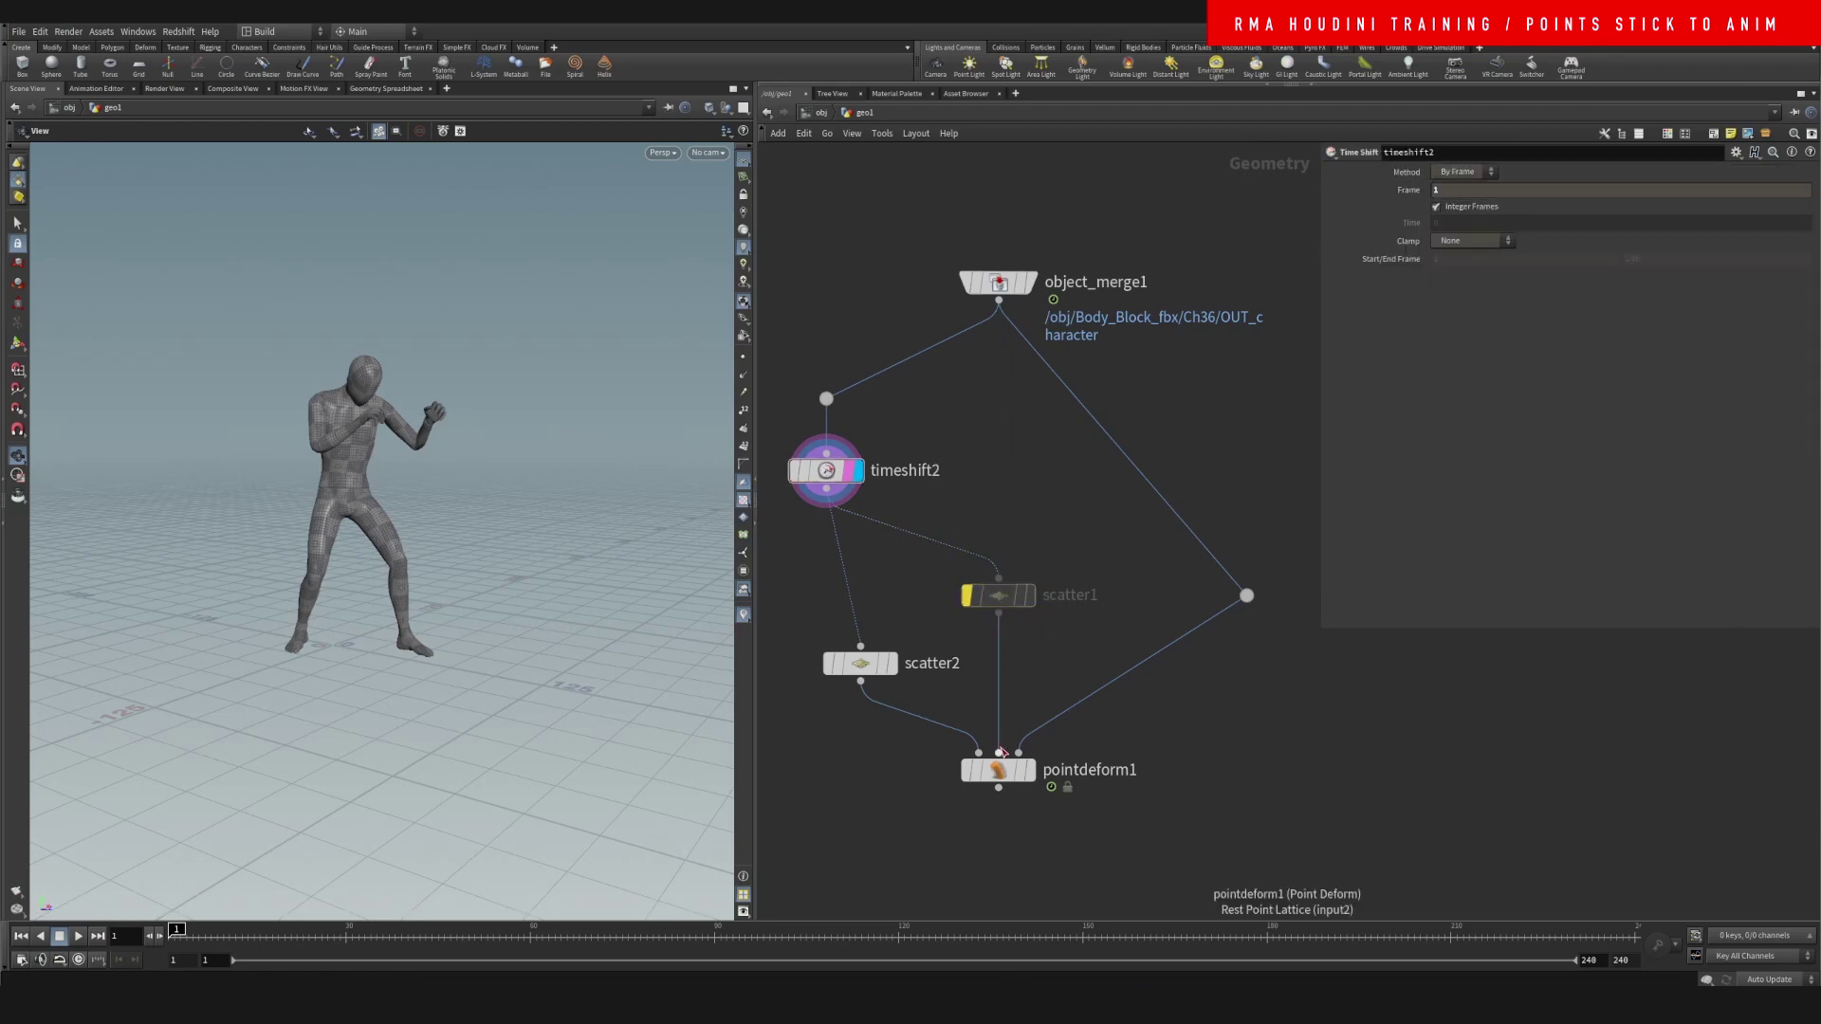
left_click_drag(876, 674, 842, 643)
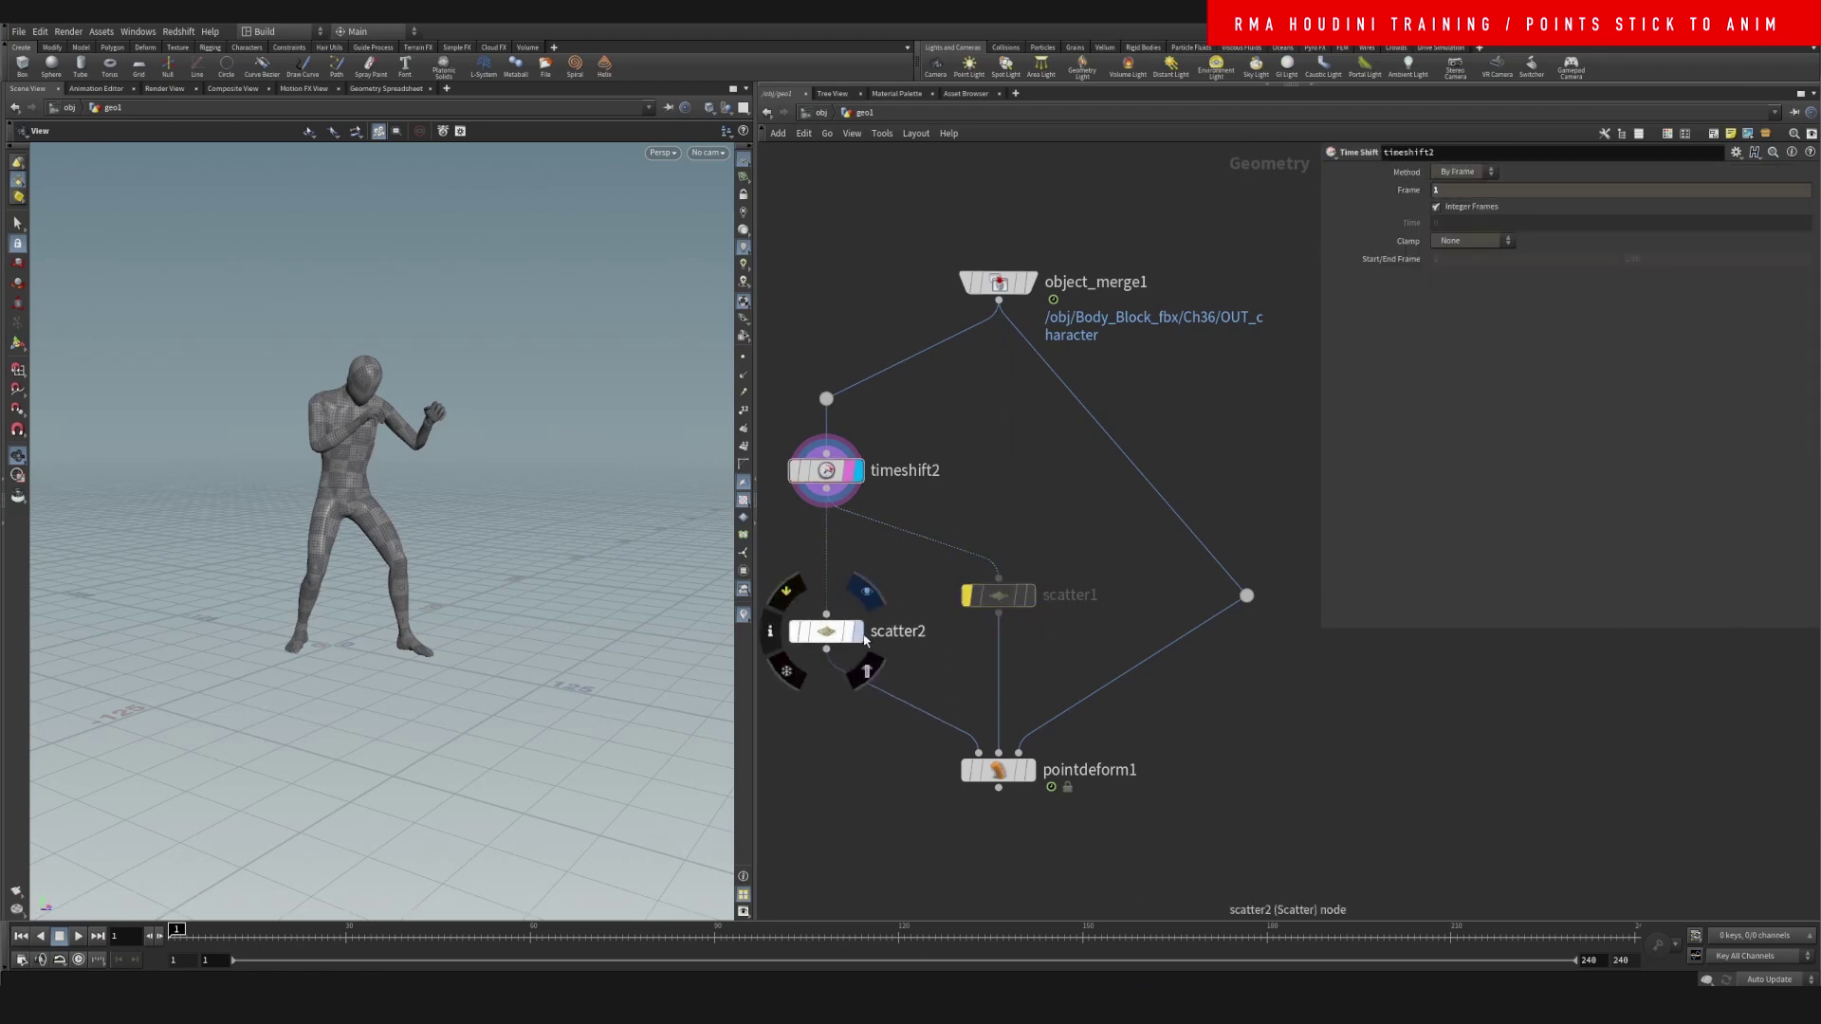
Display scatter2 and raise its Force Total Count to 3178
left_click(866, 591)
left_click(826, 631)
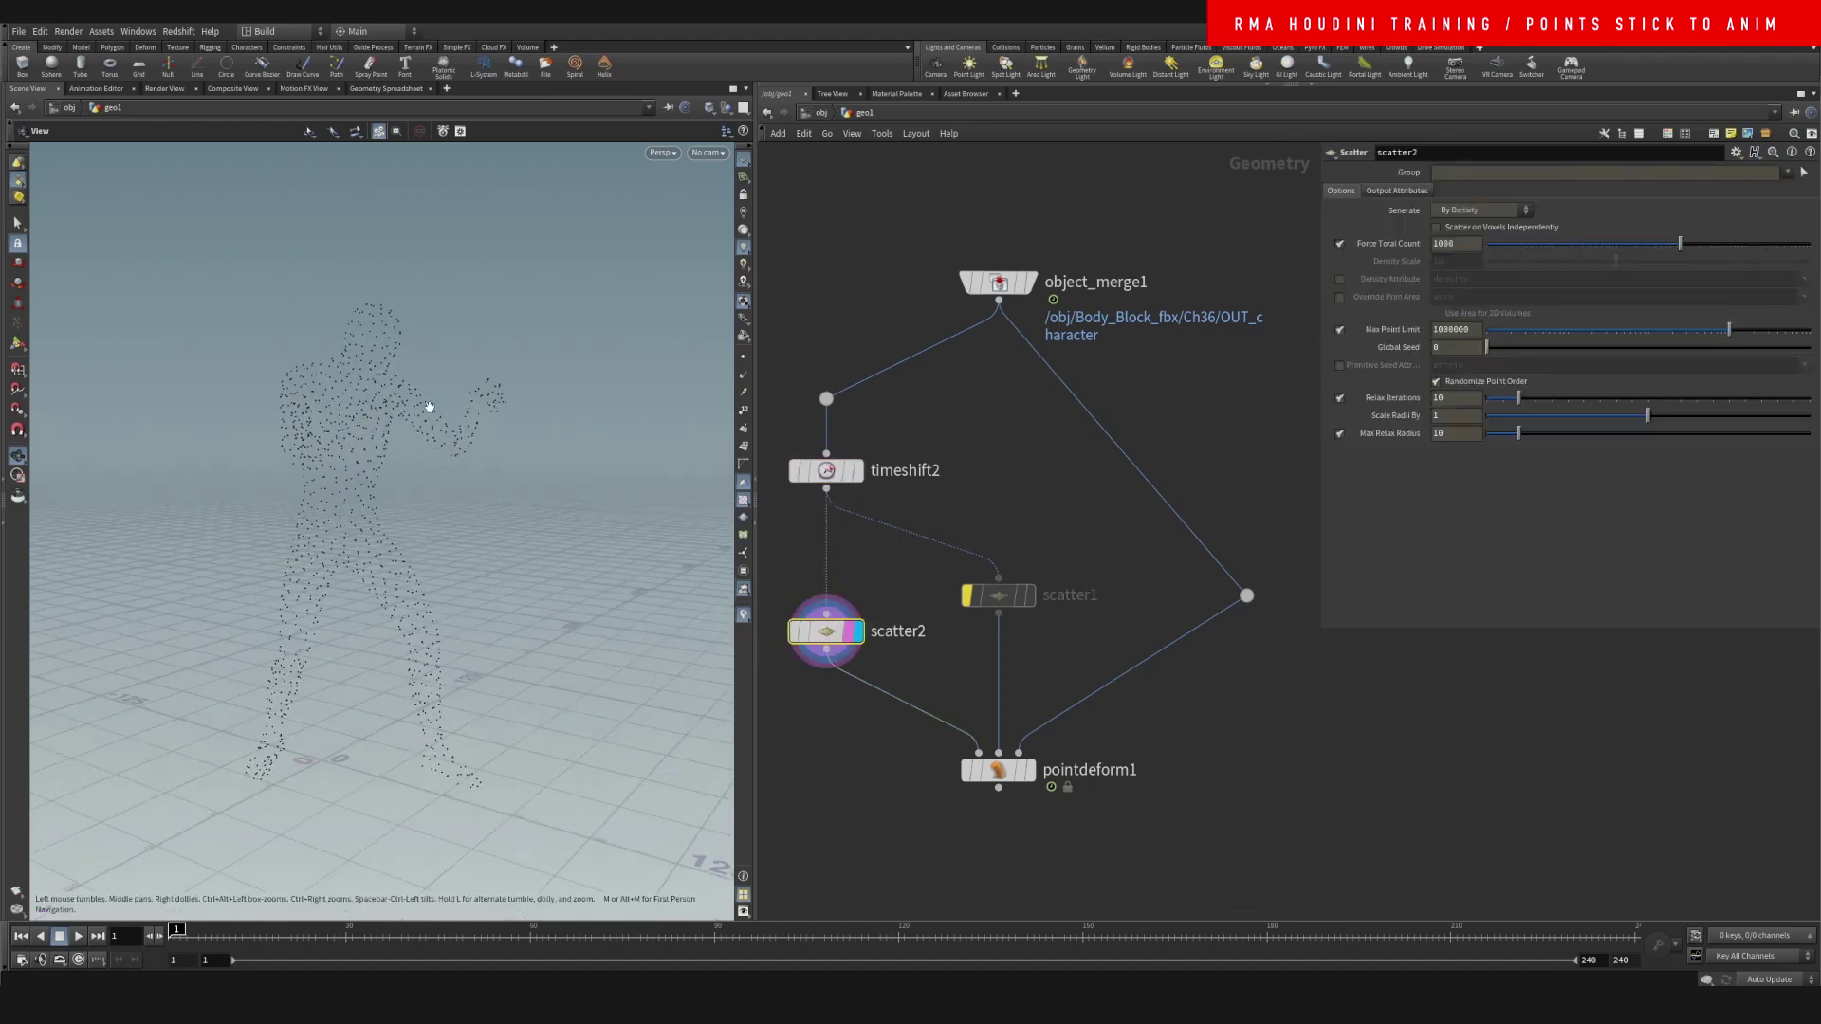
left_click_drag(409, 424, 378, 460)
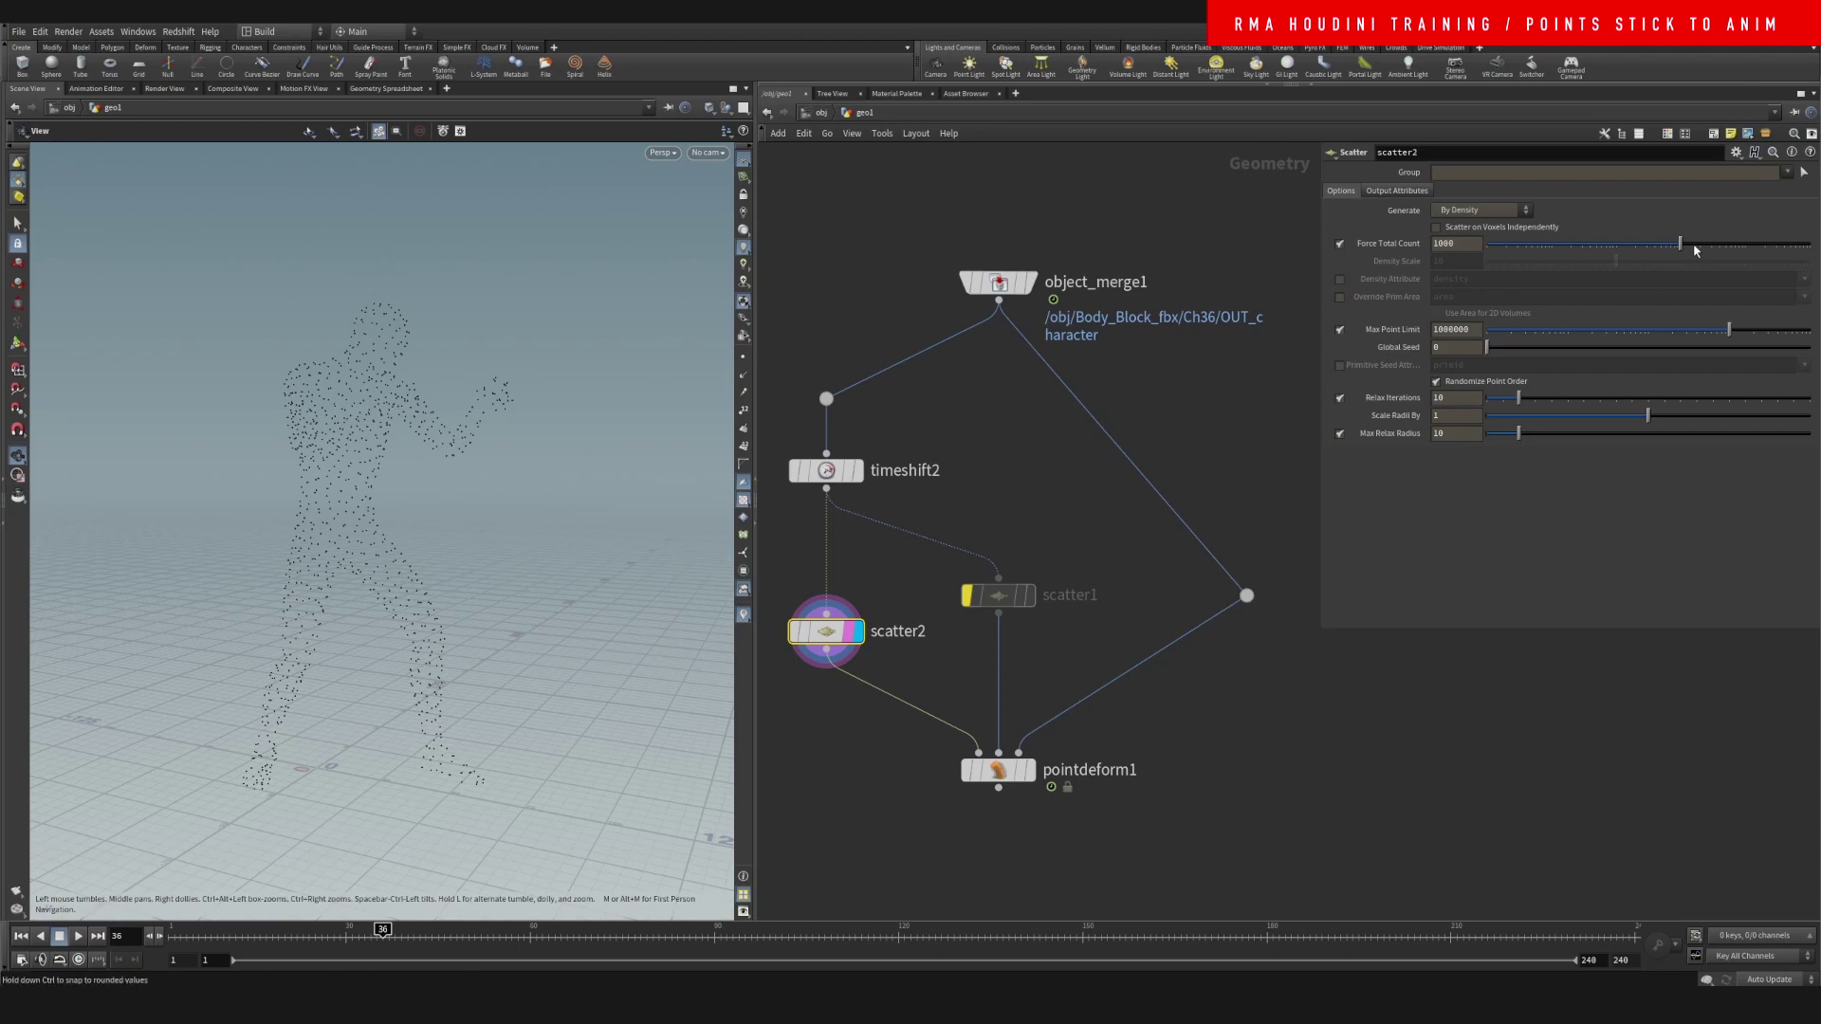
left_click_drag(1695, 249, 1711, 244)
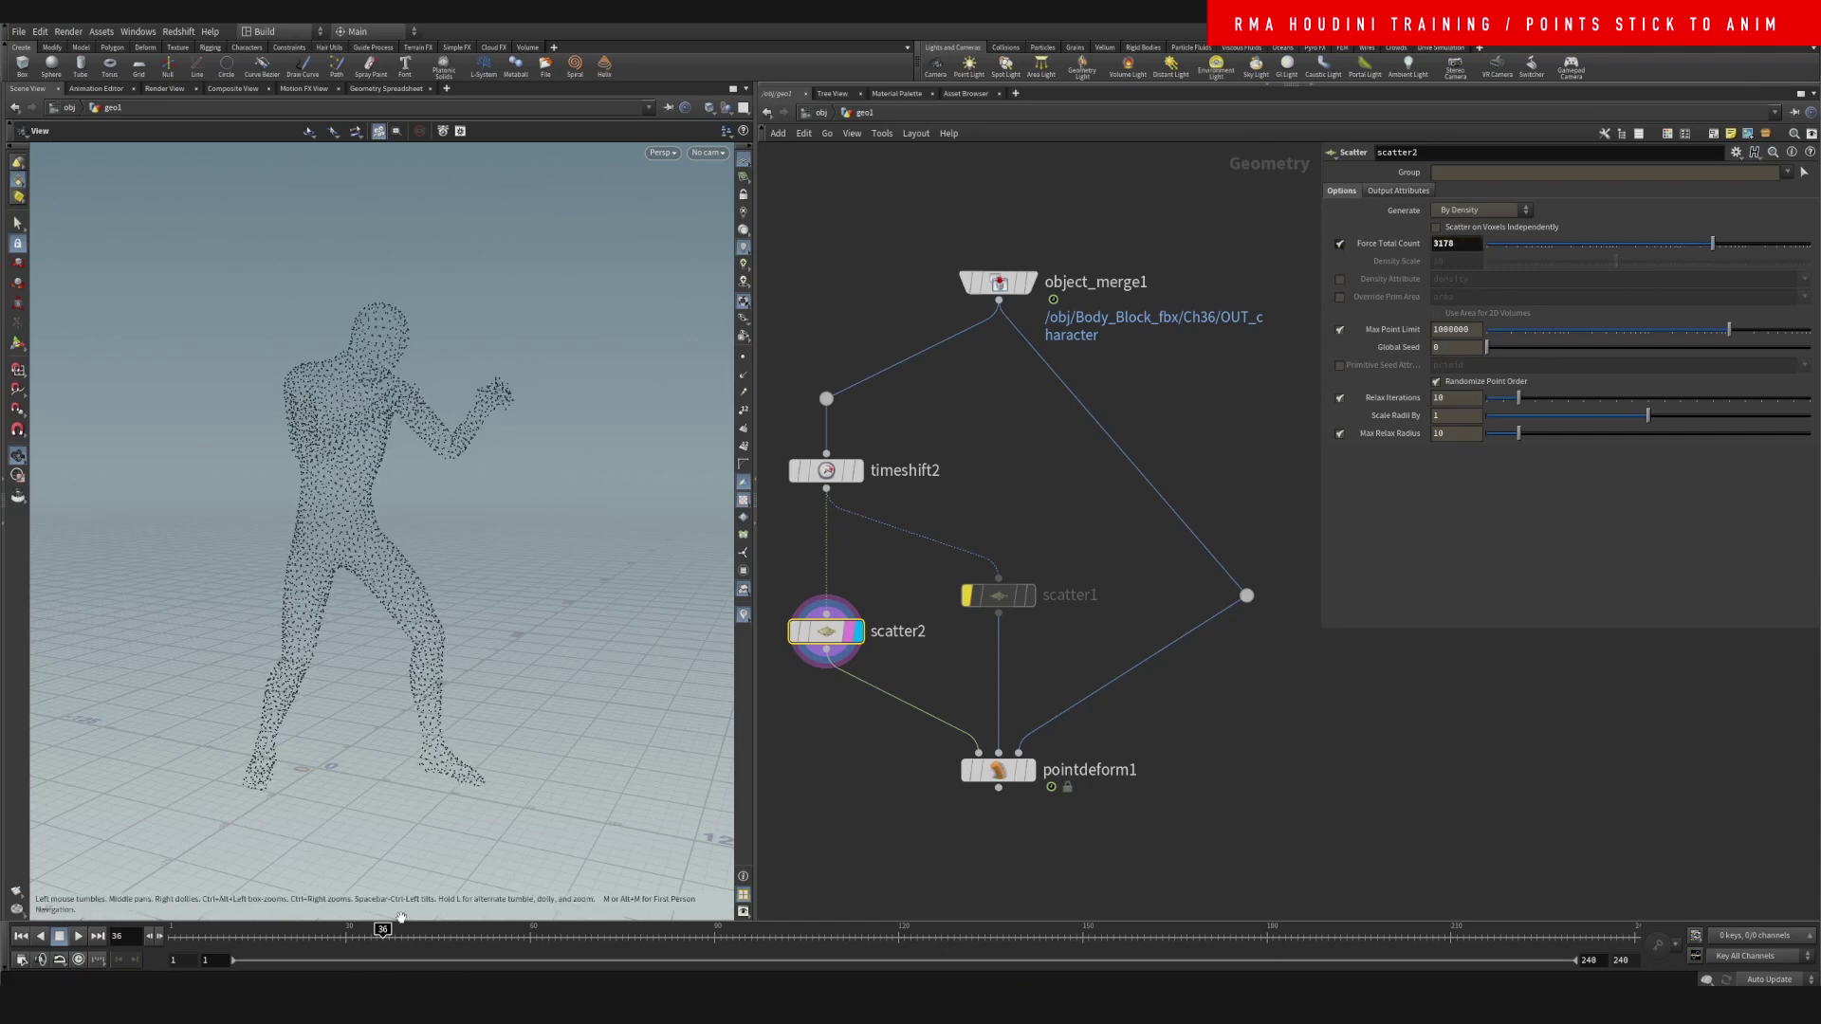
Scrub the static scatter2 points and the animated object_merge1 for comparison, stopping at frame 101, and display pointdeform1
left_click_drag(381, 930, 451, 932)
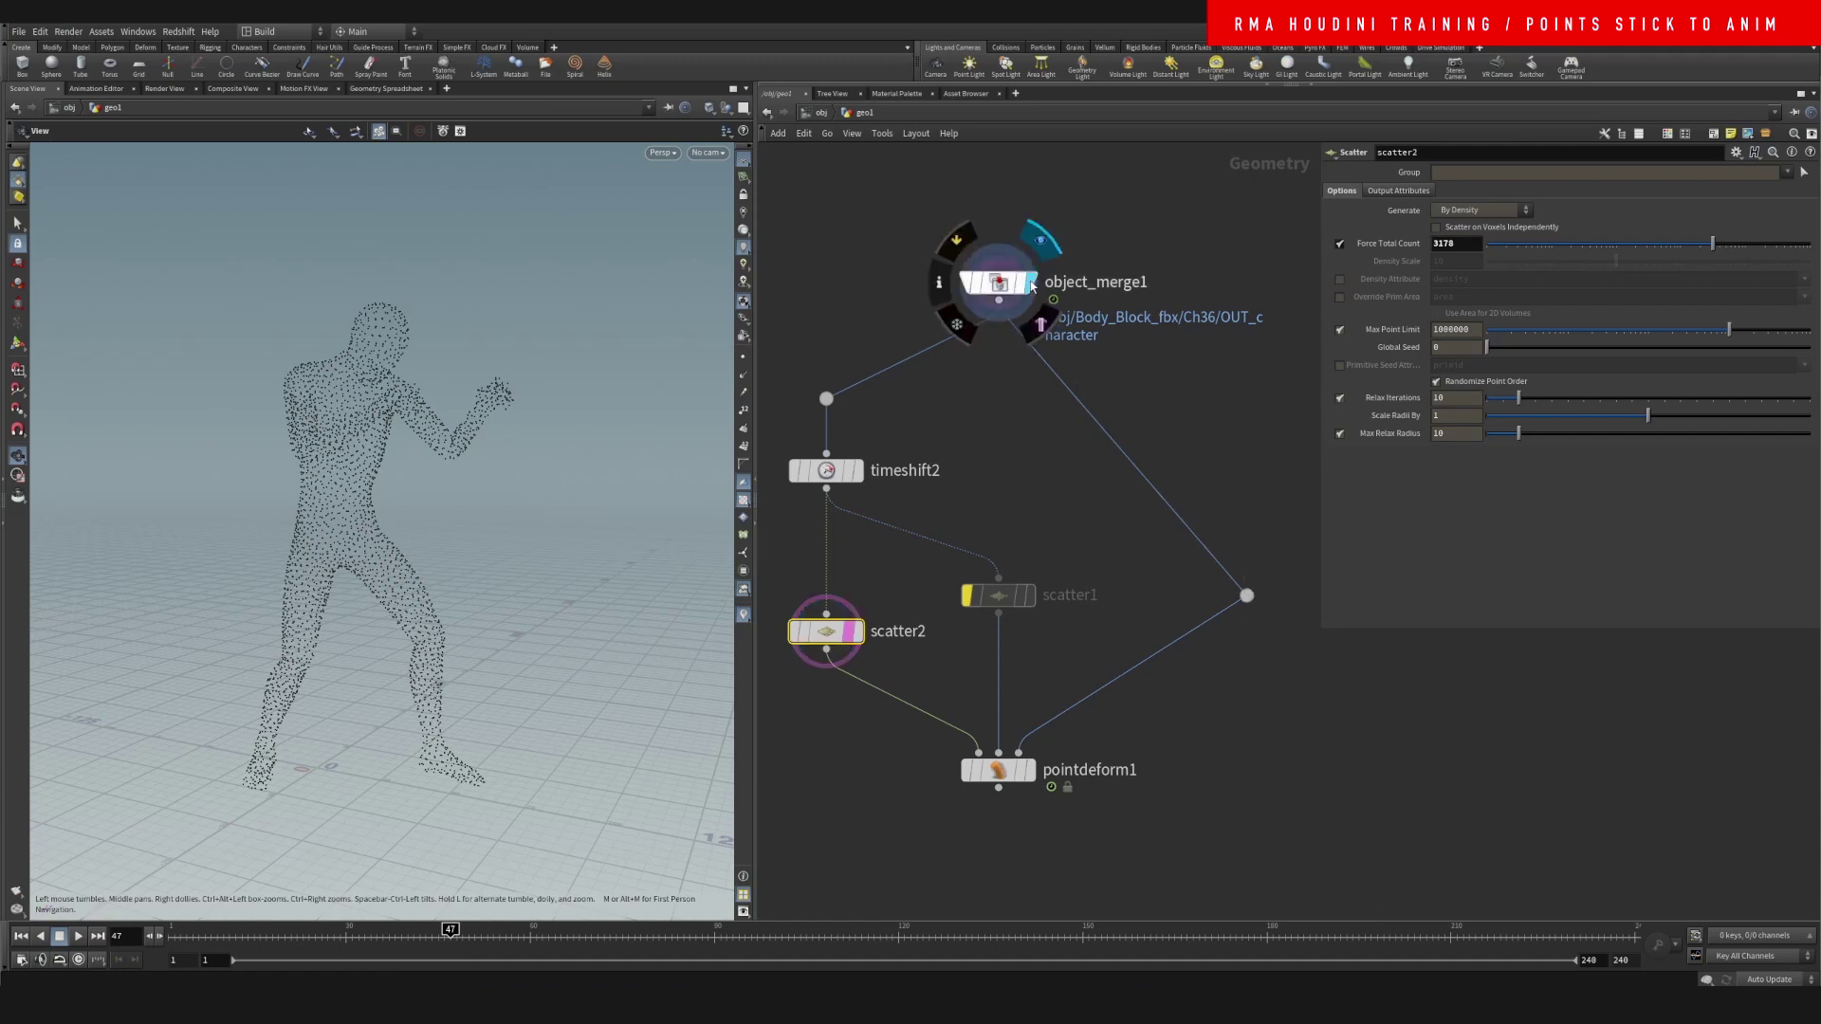
left_click(1030, 283)
left_click_drag(454, 931, 781, 933)
left_click(1028, 769)
left_click(1146, 722)
Show point numbers on the pointdeform1 result and scrub to frame 112 to check close up whether each point keeps its number
right_click_drag(439, 374, 541, 323)
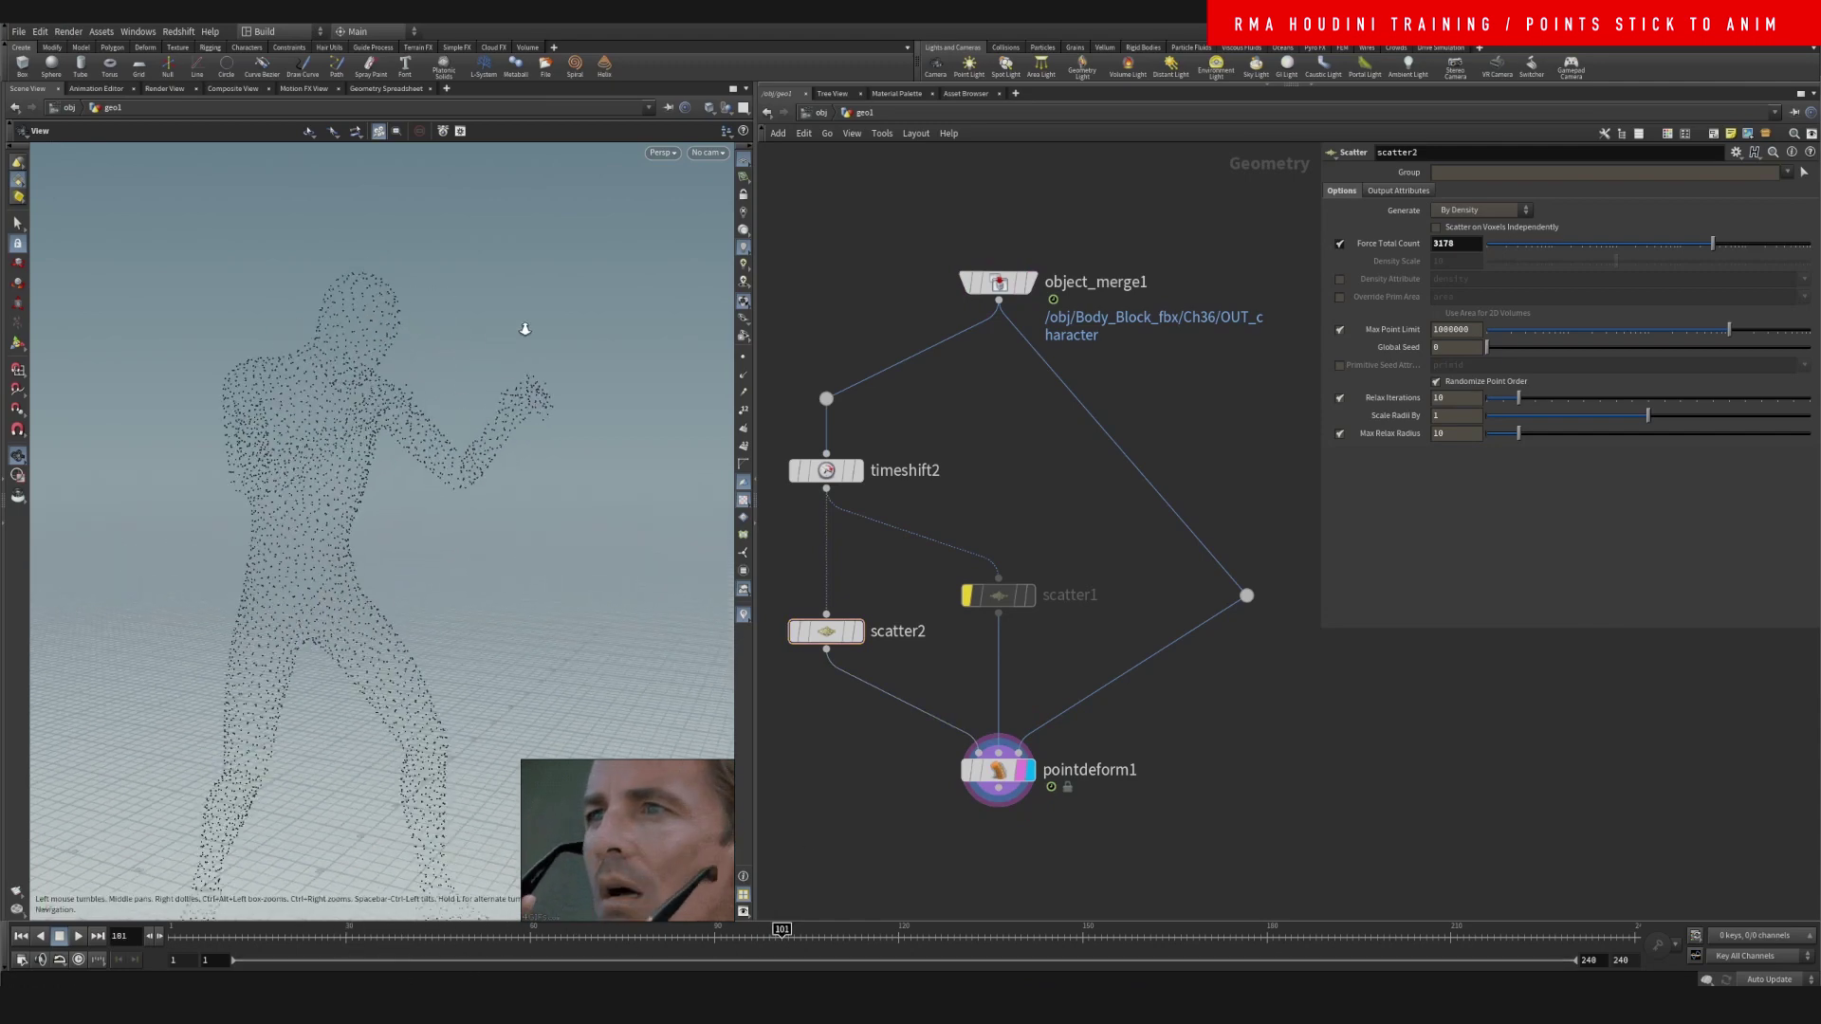
scroll(541, 324, "up", 1)
scroll(593, 284, "up", 2)
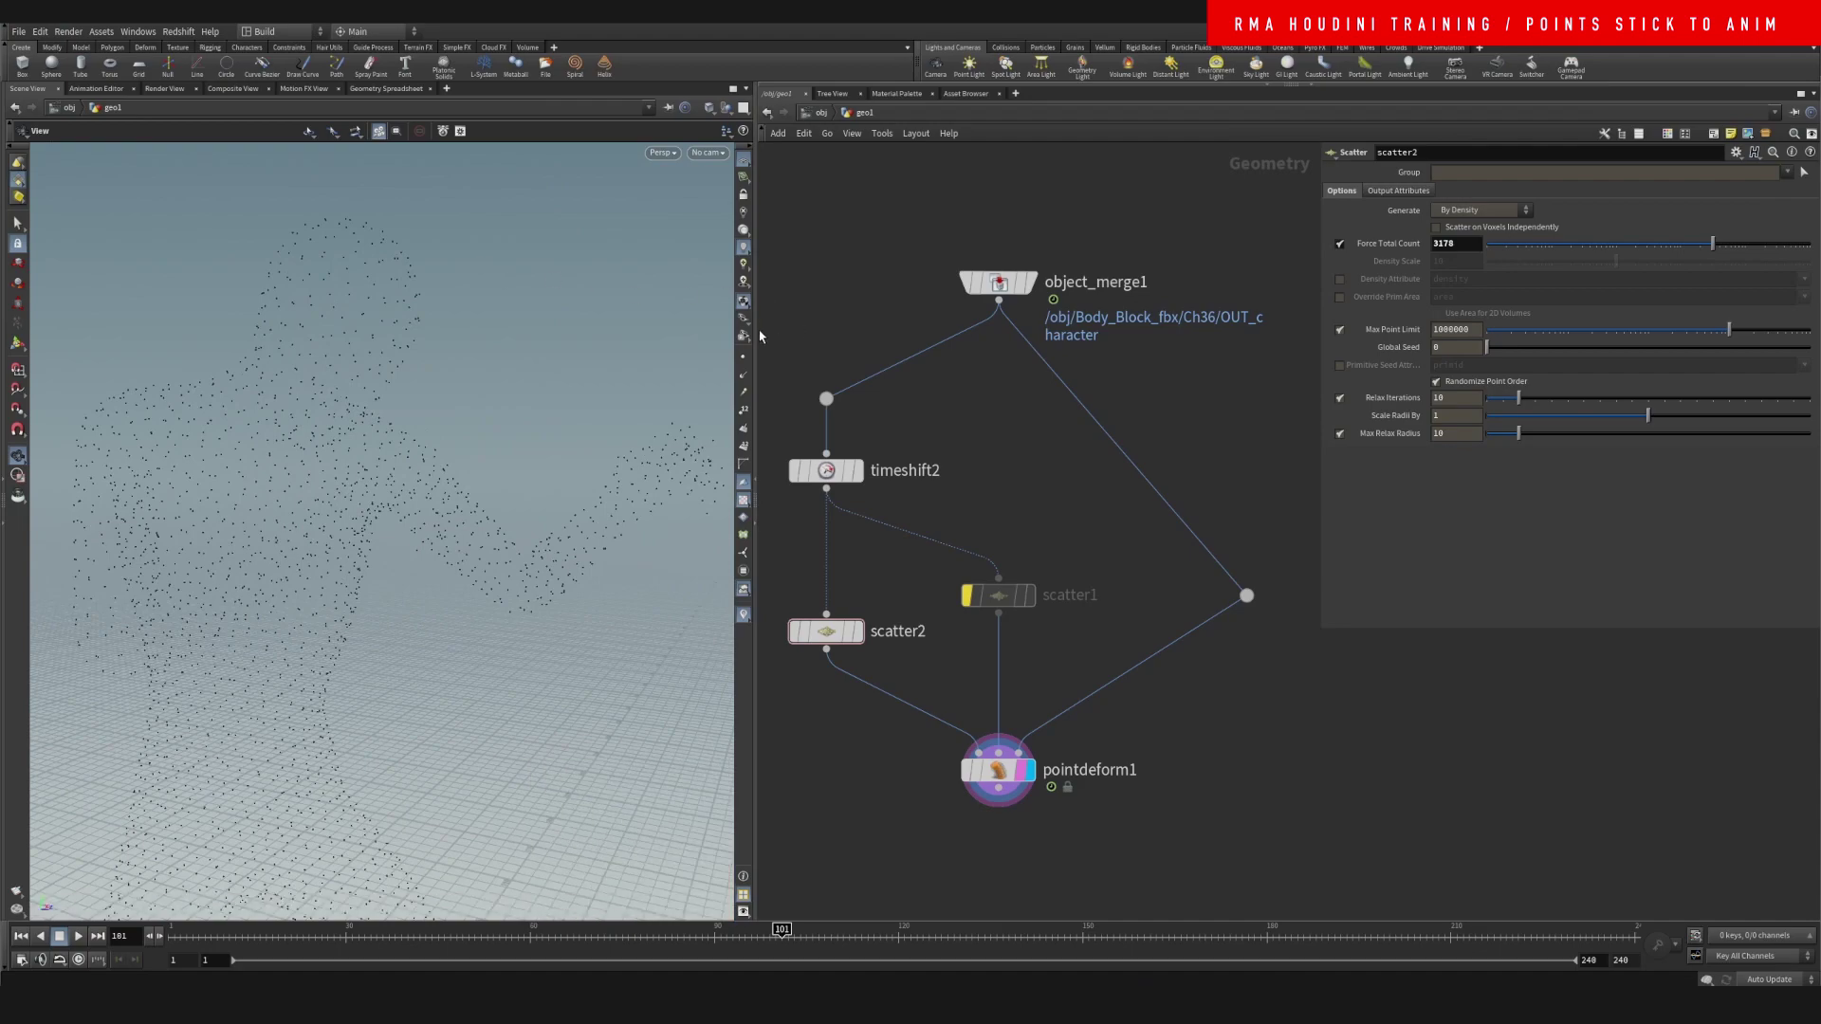
left_click(744, 410)
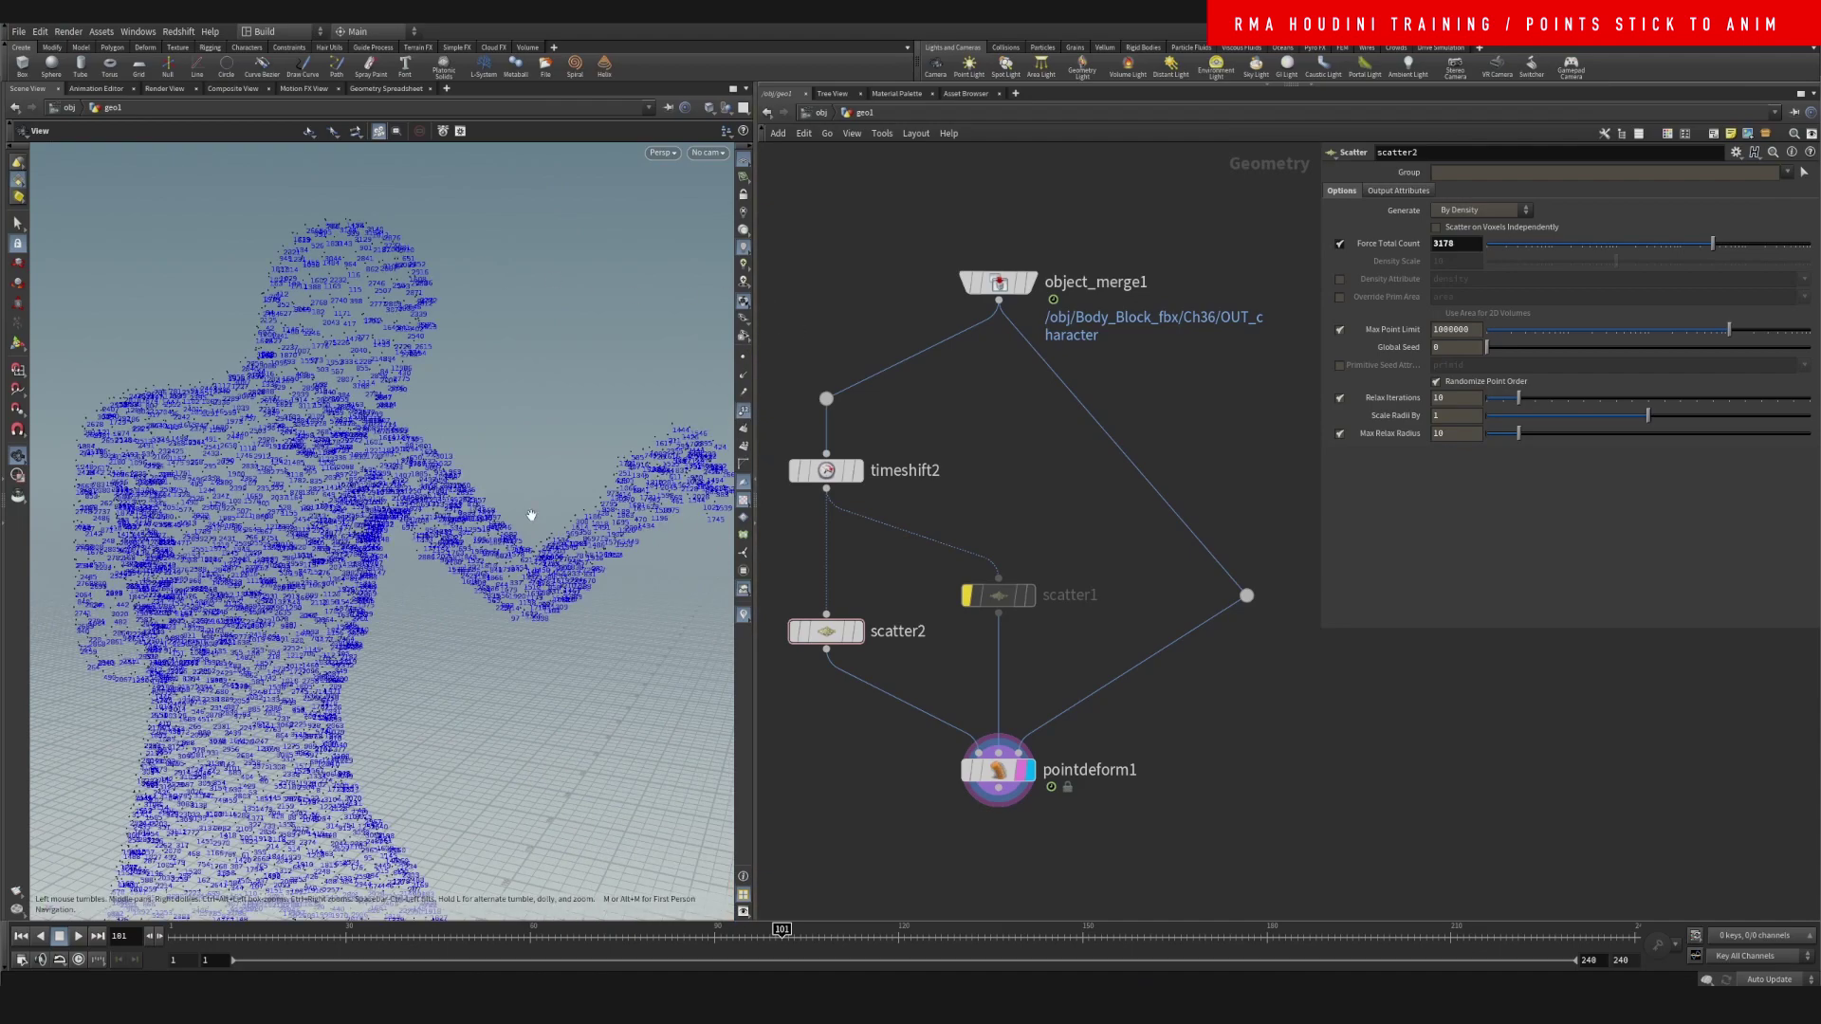
scroll(528, 467, "up", 5)
scroll(691, 218, "up", 3)
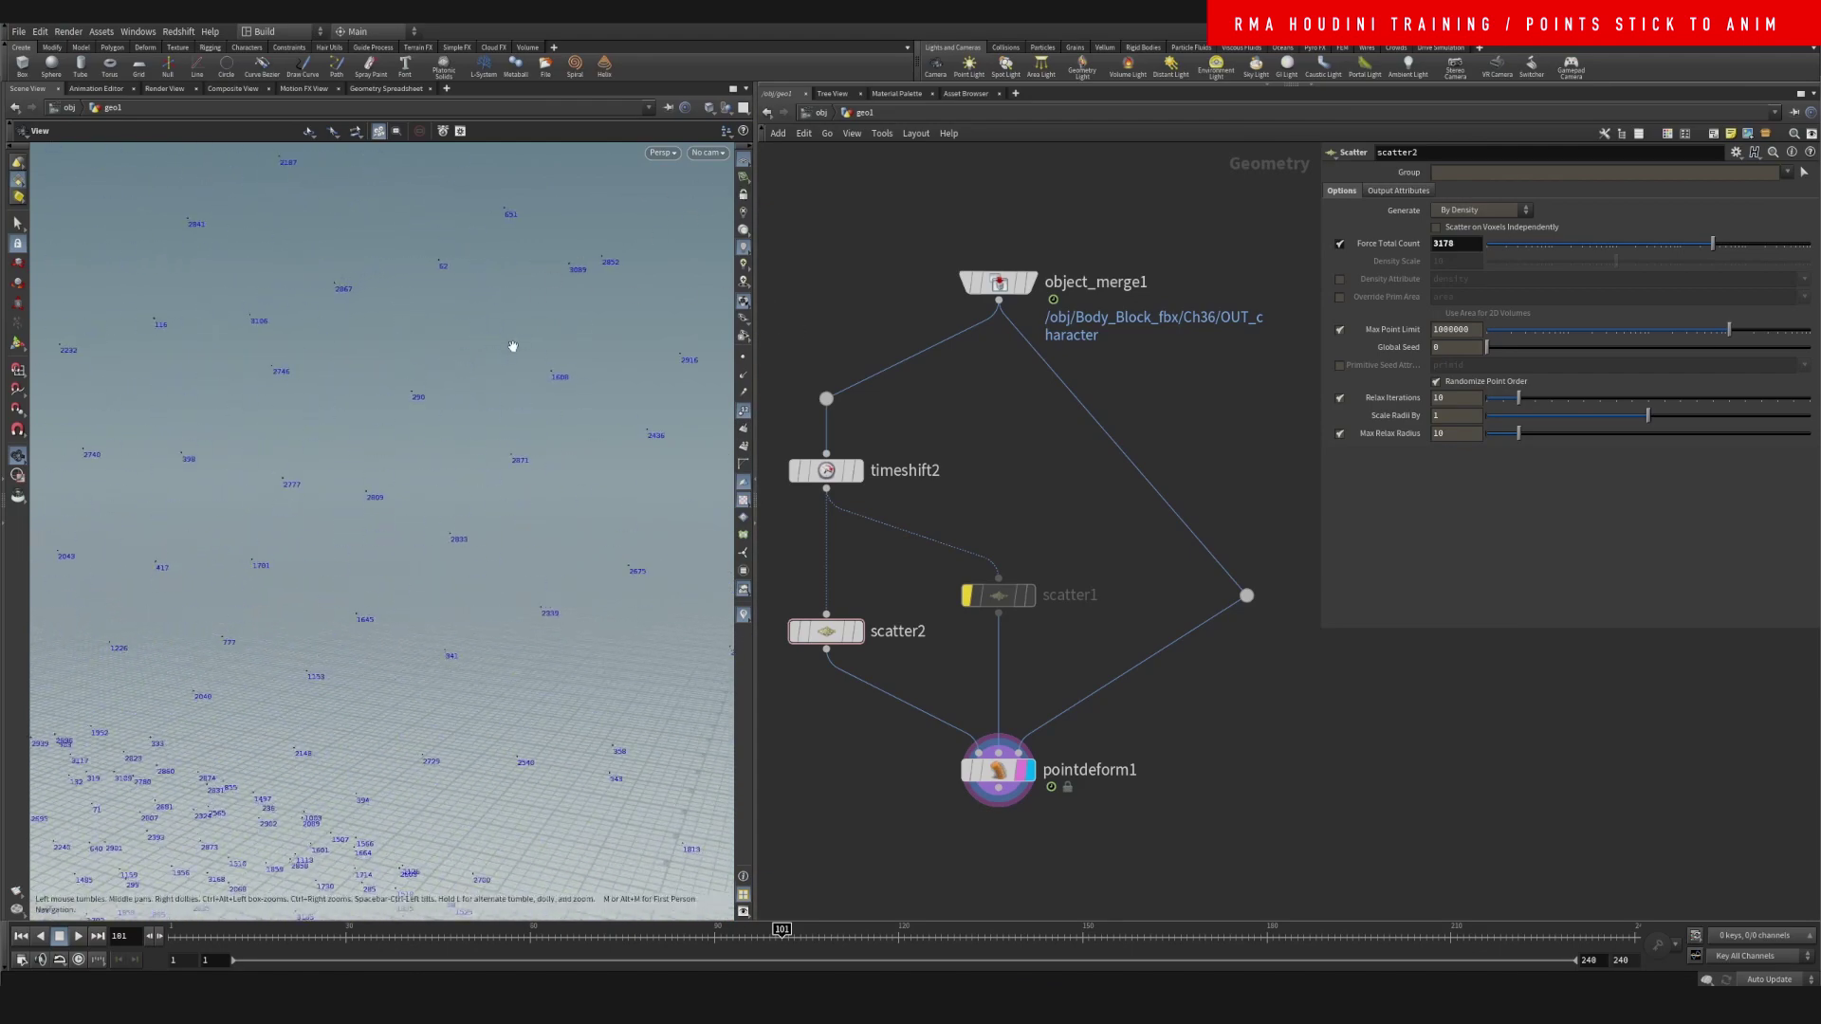
scroll(266, 301, "down", 2)
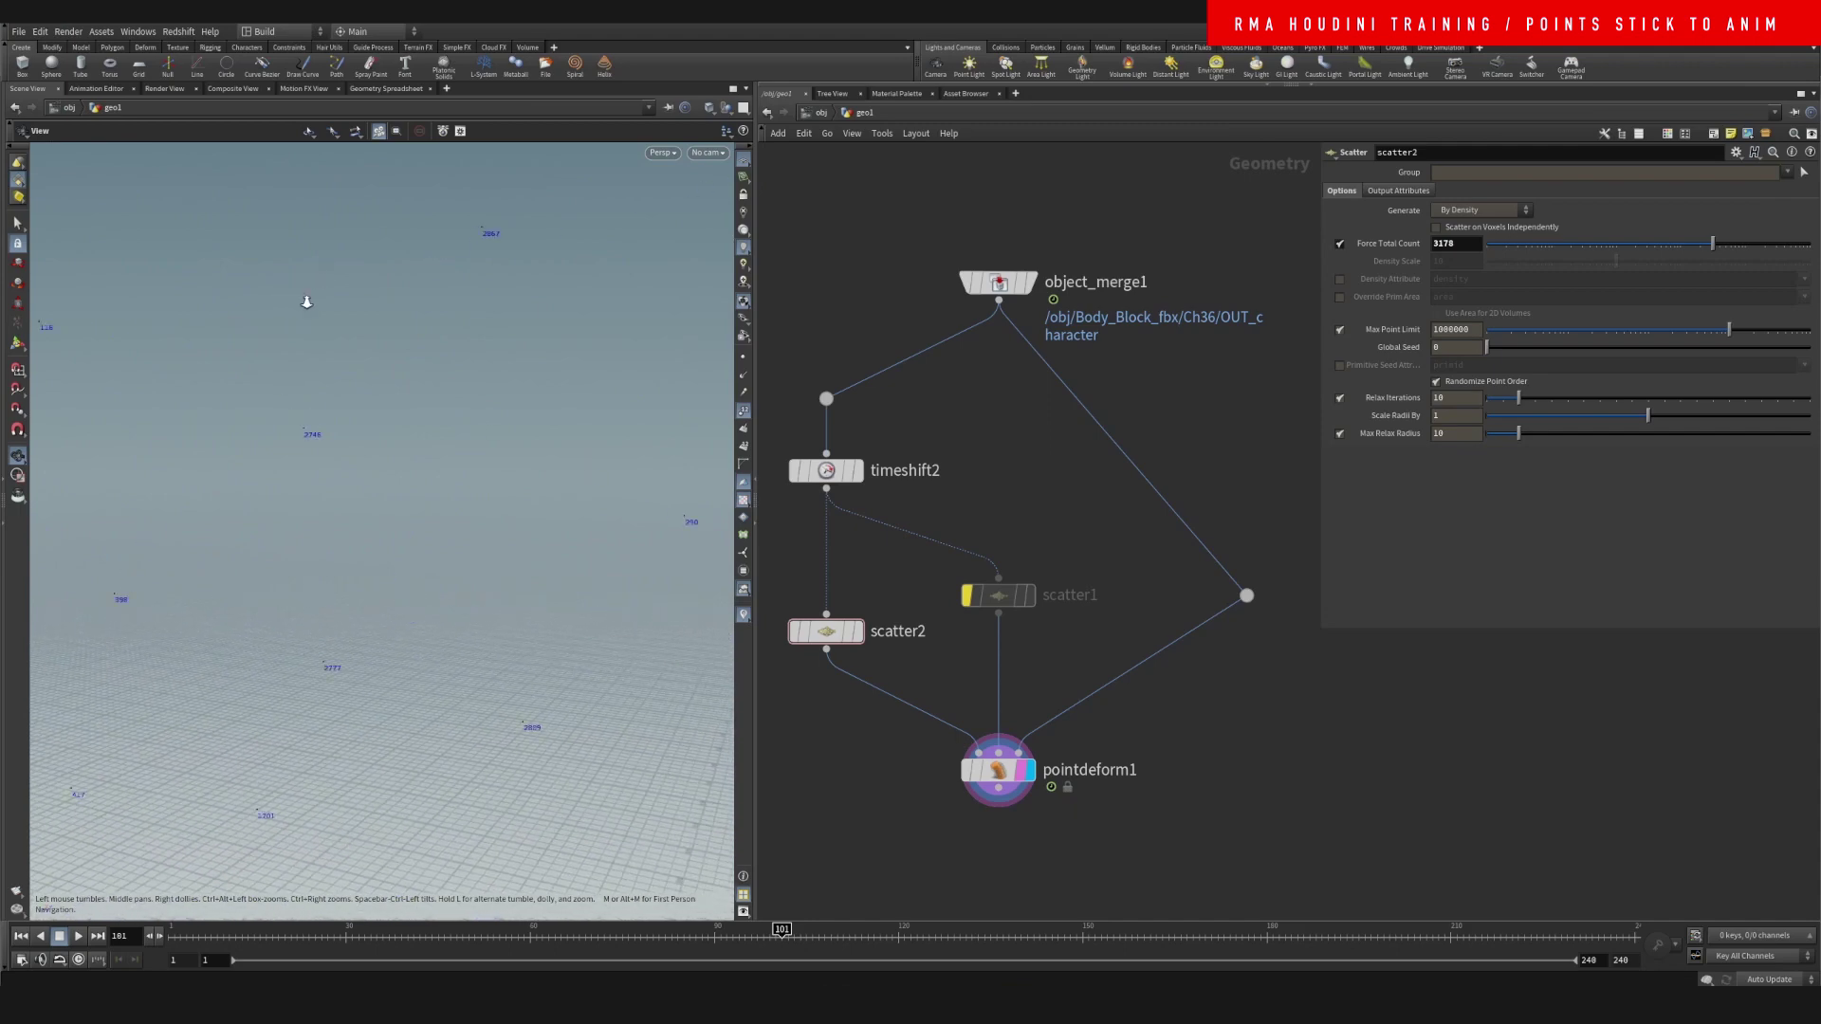
scroll(275, 371, "down", 2)
scroll(569, 474, "up", 3)
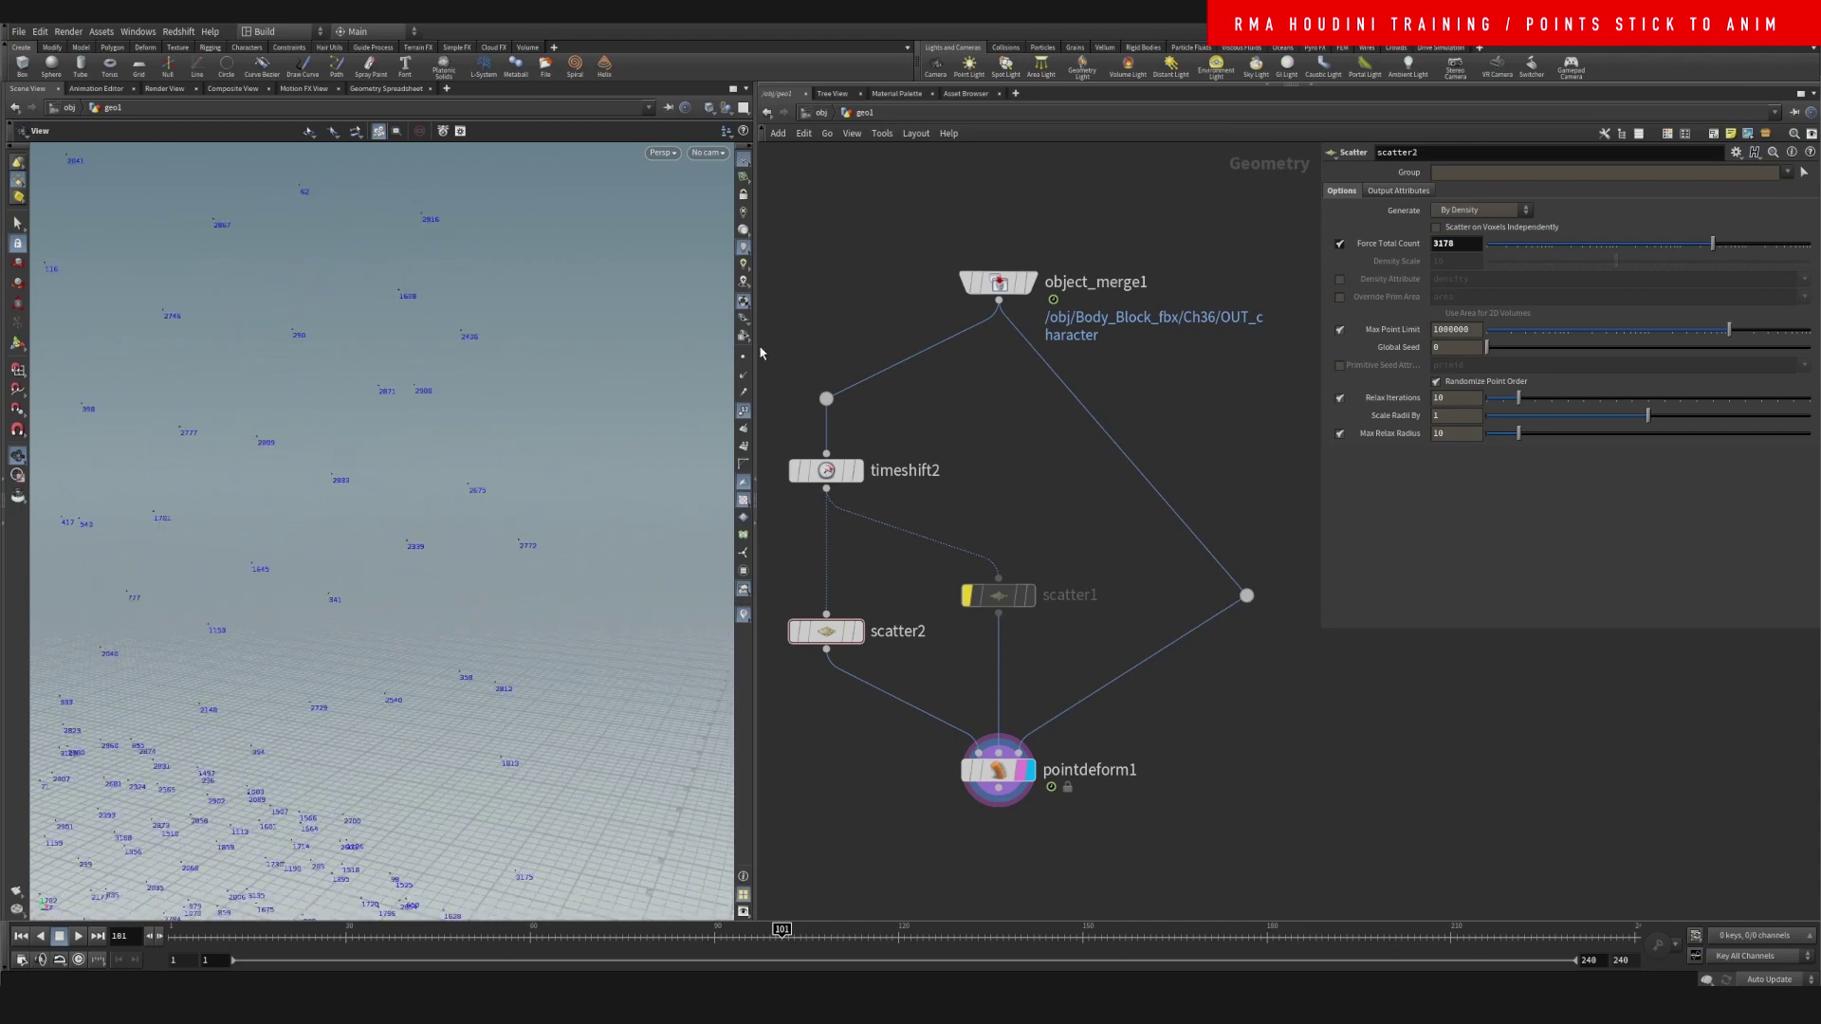
left_click_drag(761, 938, 821, 956)
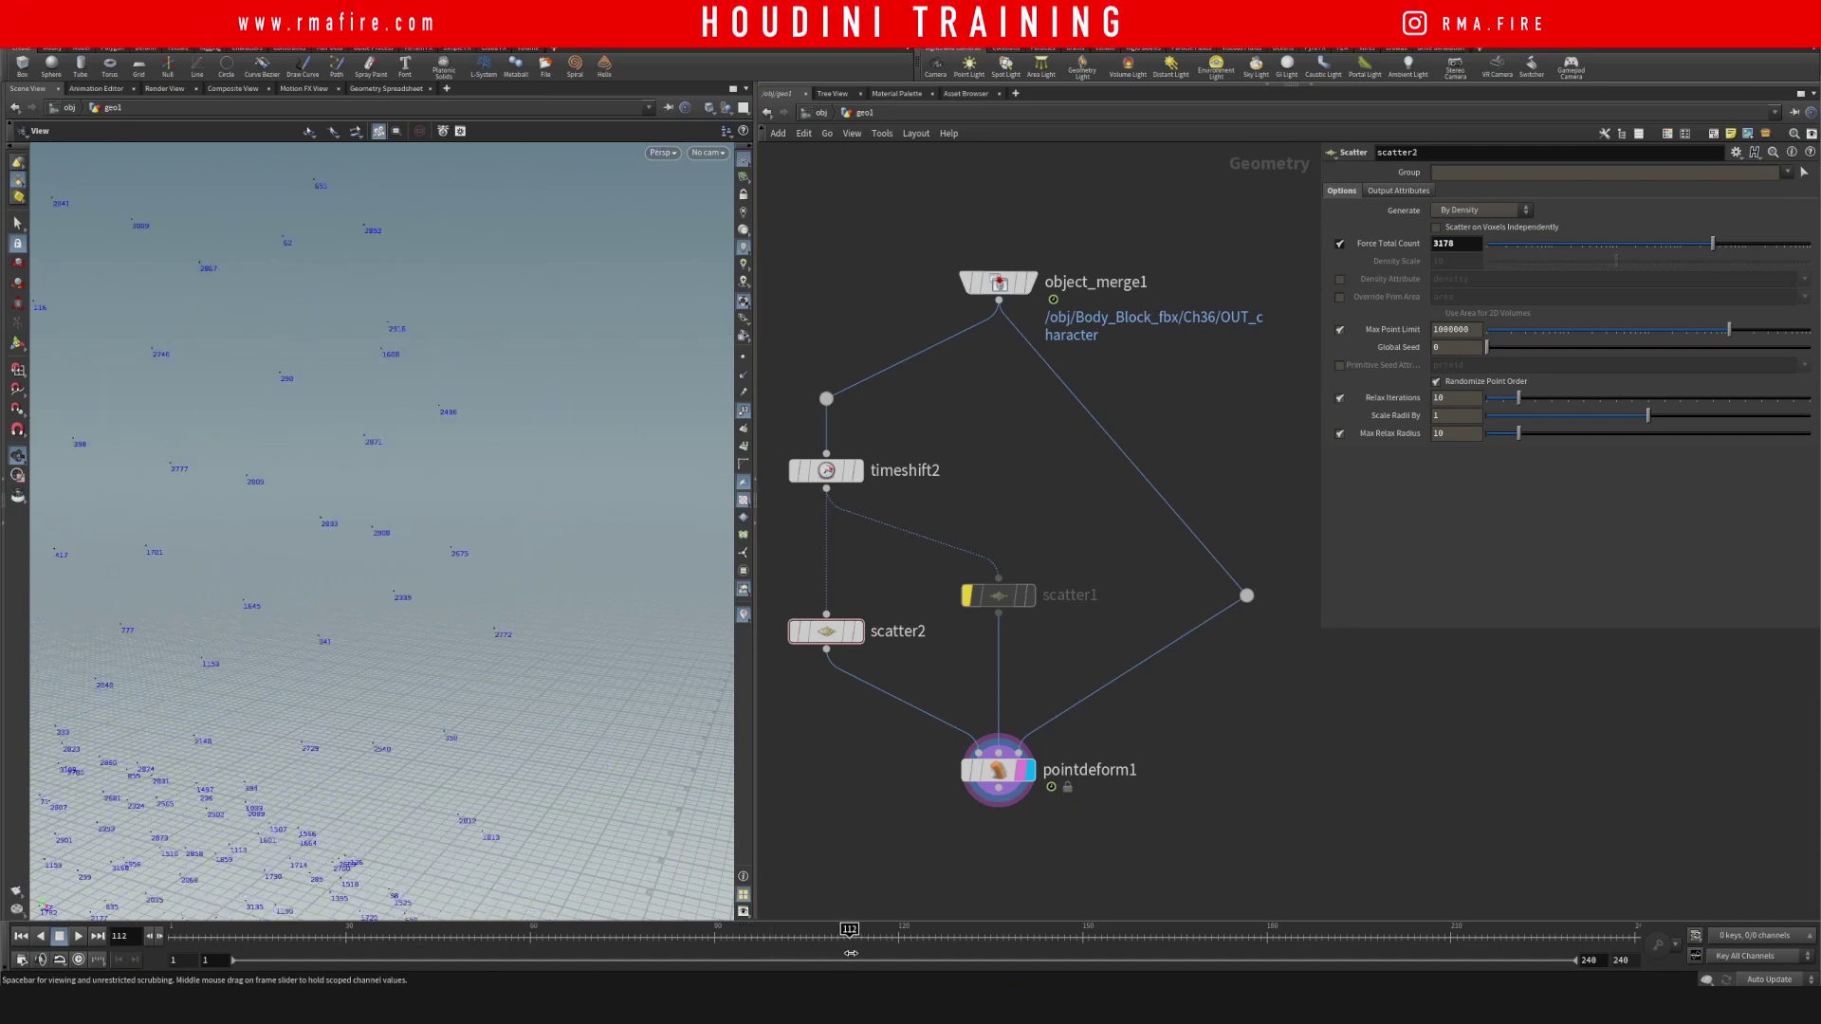
Set scatter2's Force Total Count to 11294 and scrub back to frame 97 to check the denser numbered points
left_click(847, 629)
left_click_drag(1722, 266, 1749, 262)
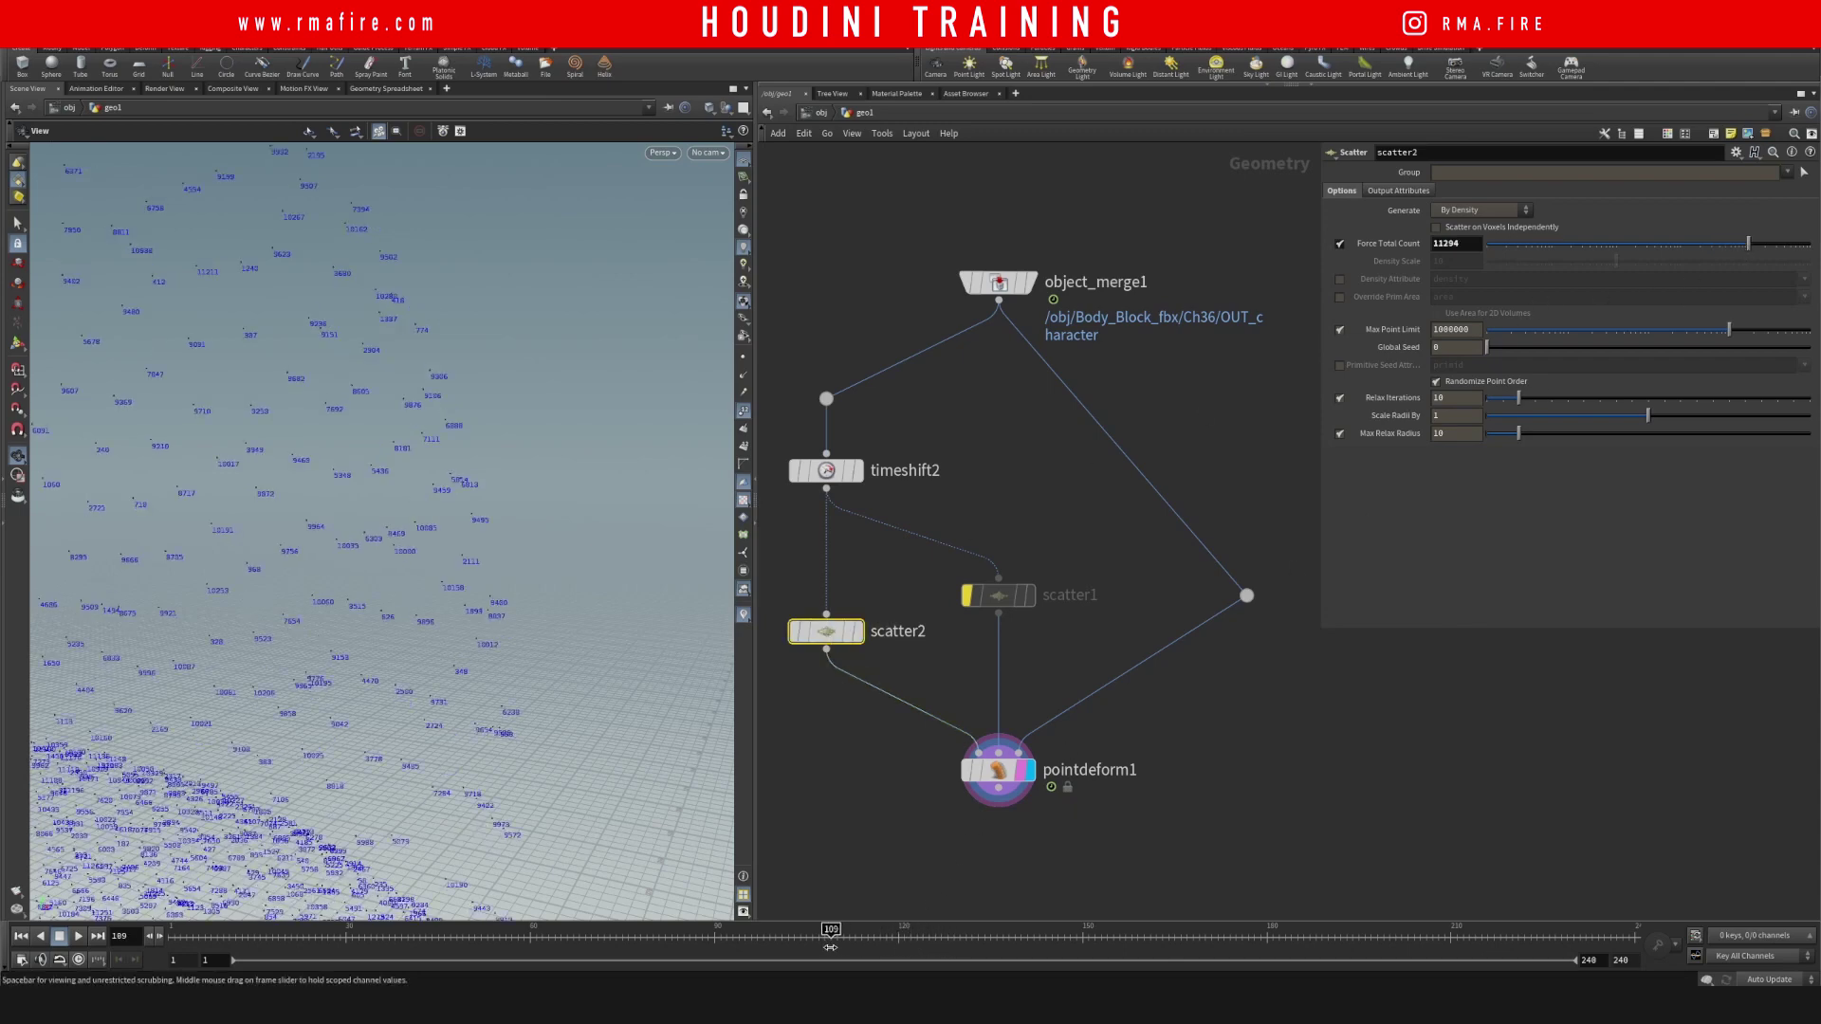
mouse_move(790, 934)
left_mouse_down()
mouse_move(707, 929)
mouse_move(755, 934)
left_mouse_up()
Hide the point numbers and scrub to frame 80 to examine how the dense points follow the whole figure
right_click_drag(439, 378, 318, 858, "alt")
right_click_drag(443, 455, 417, 588, "alt")
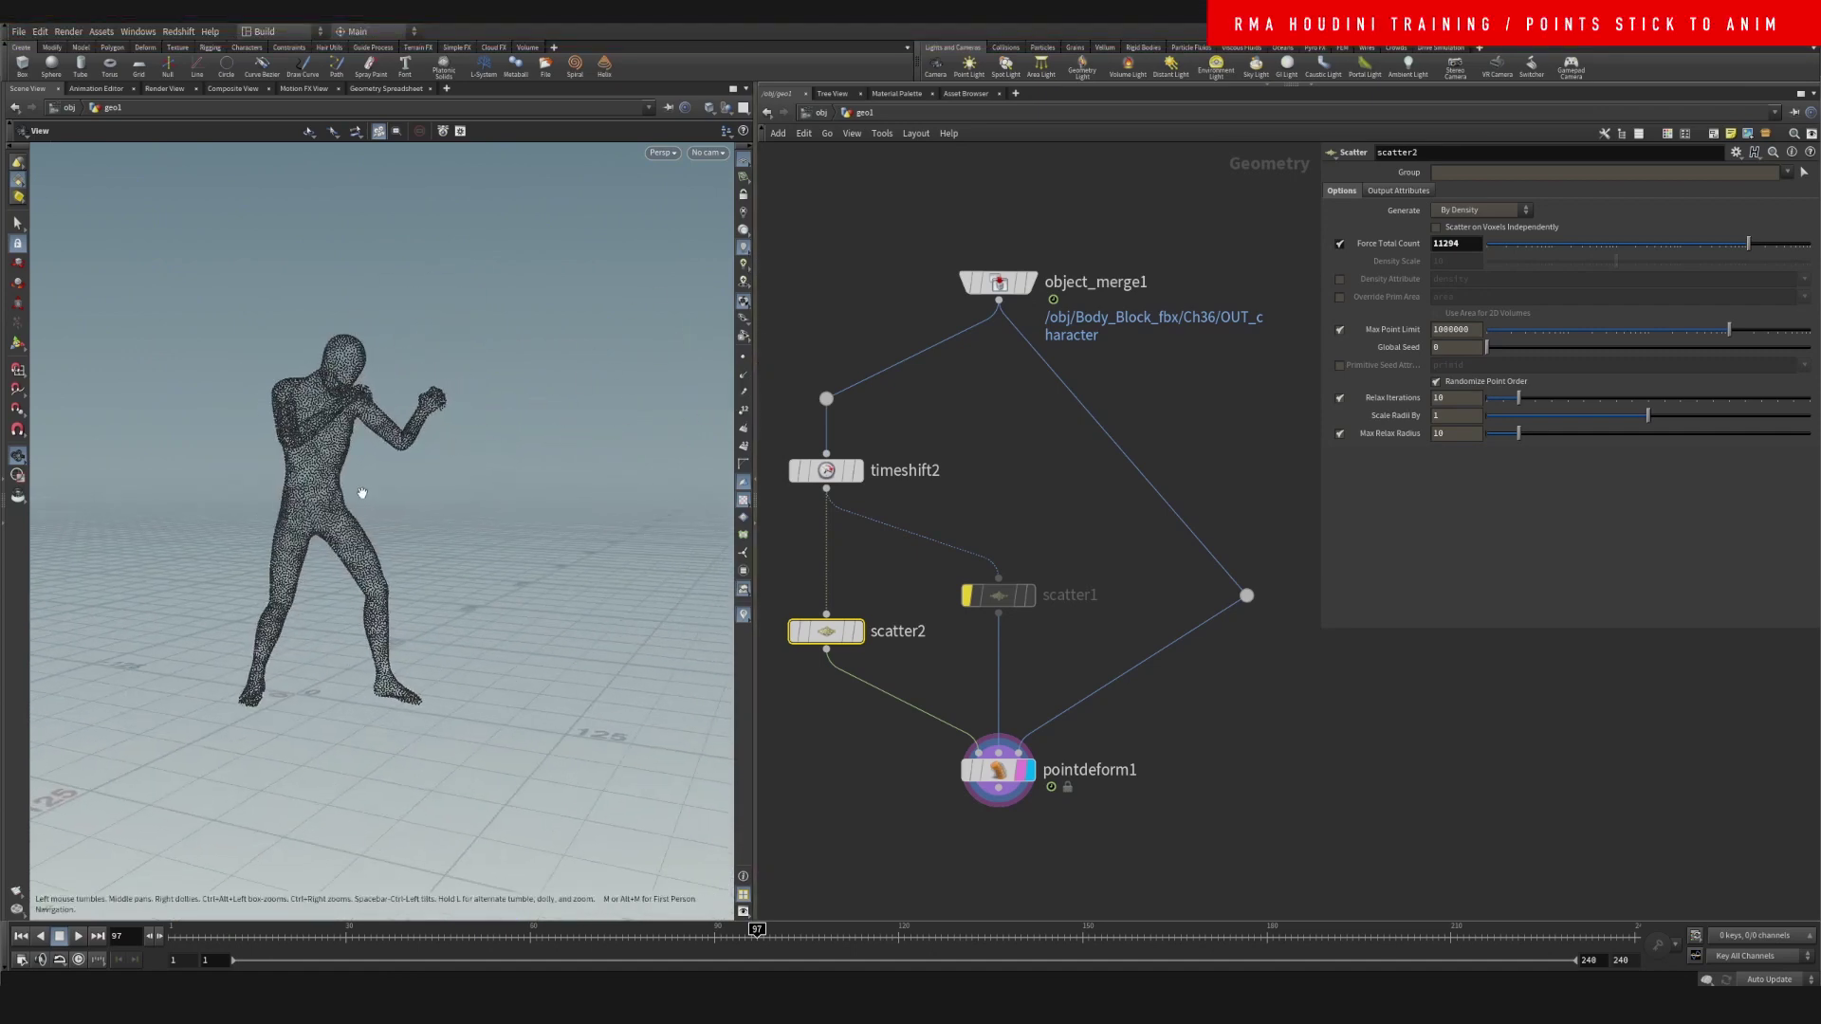
left_click_drag(588, 942, 402, 928)
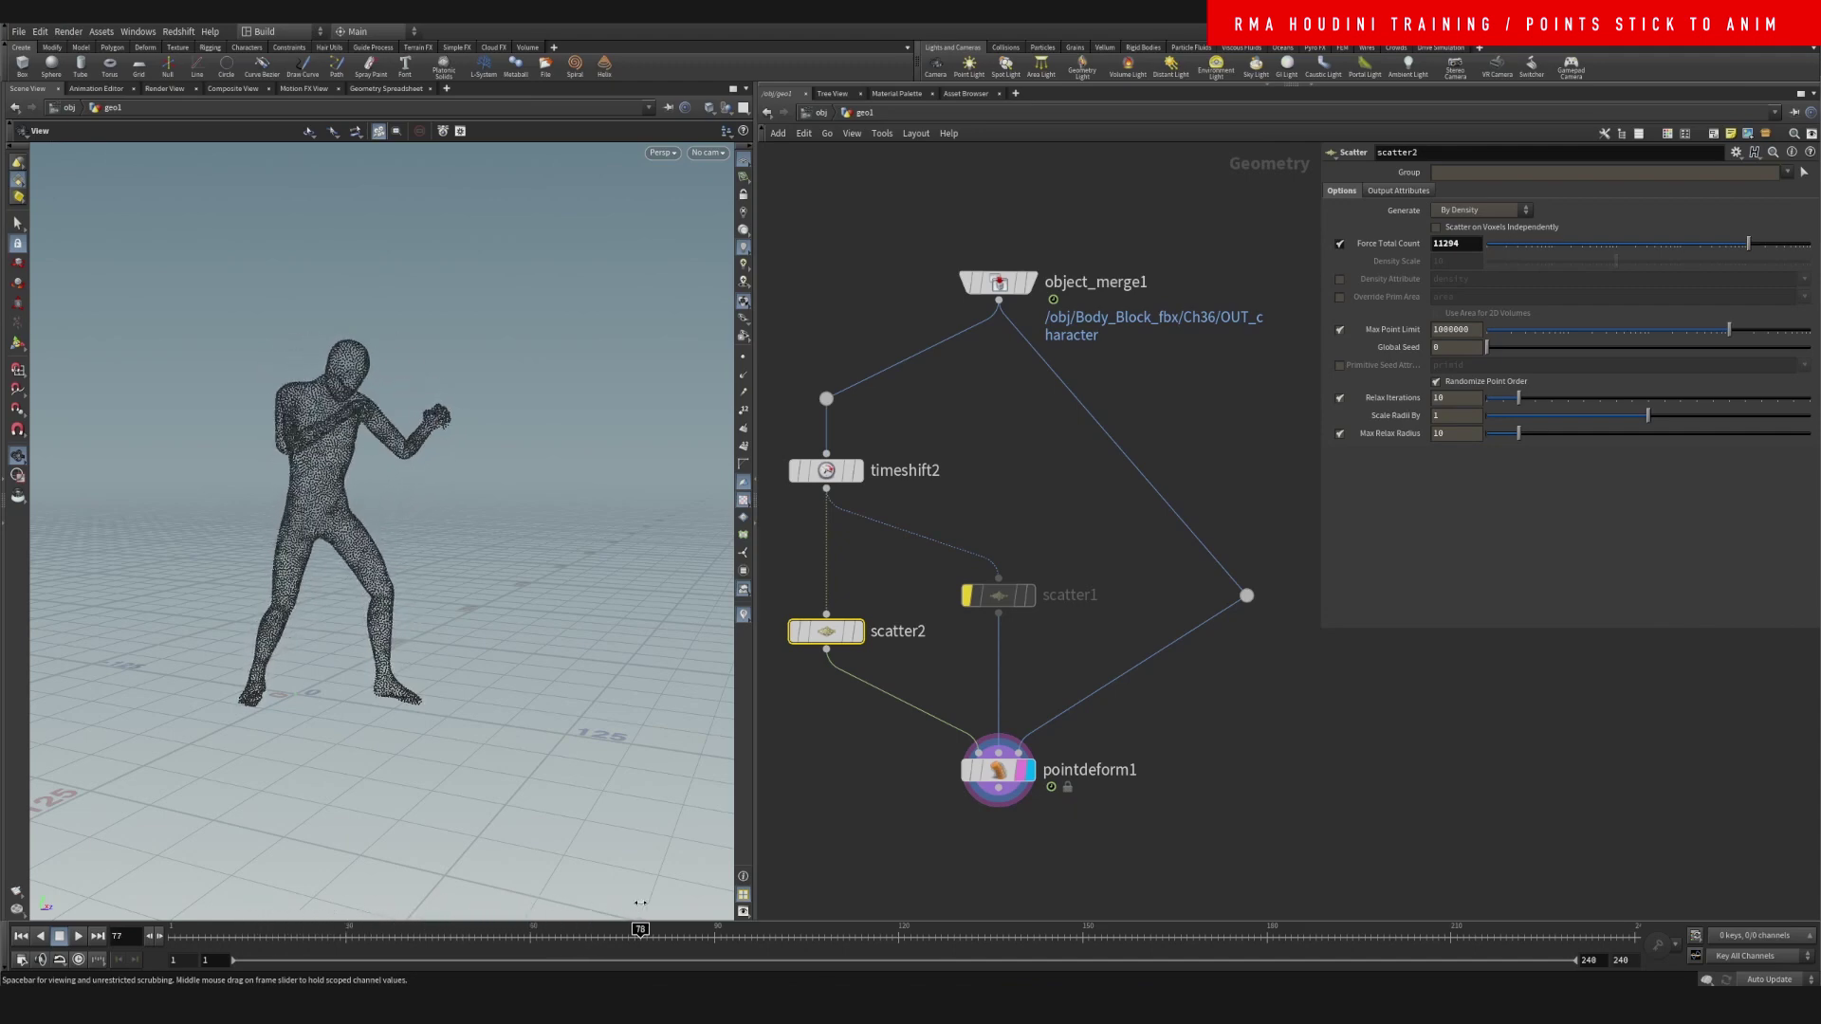
right_click_drag(353, 407, 393, 403)
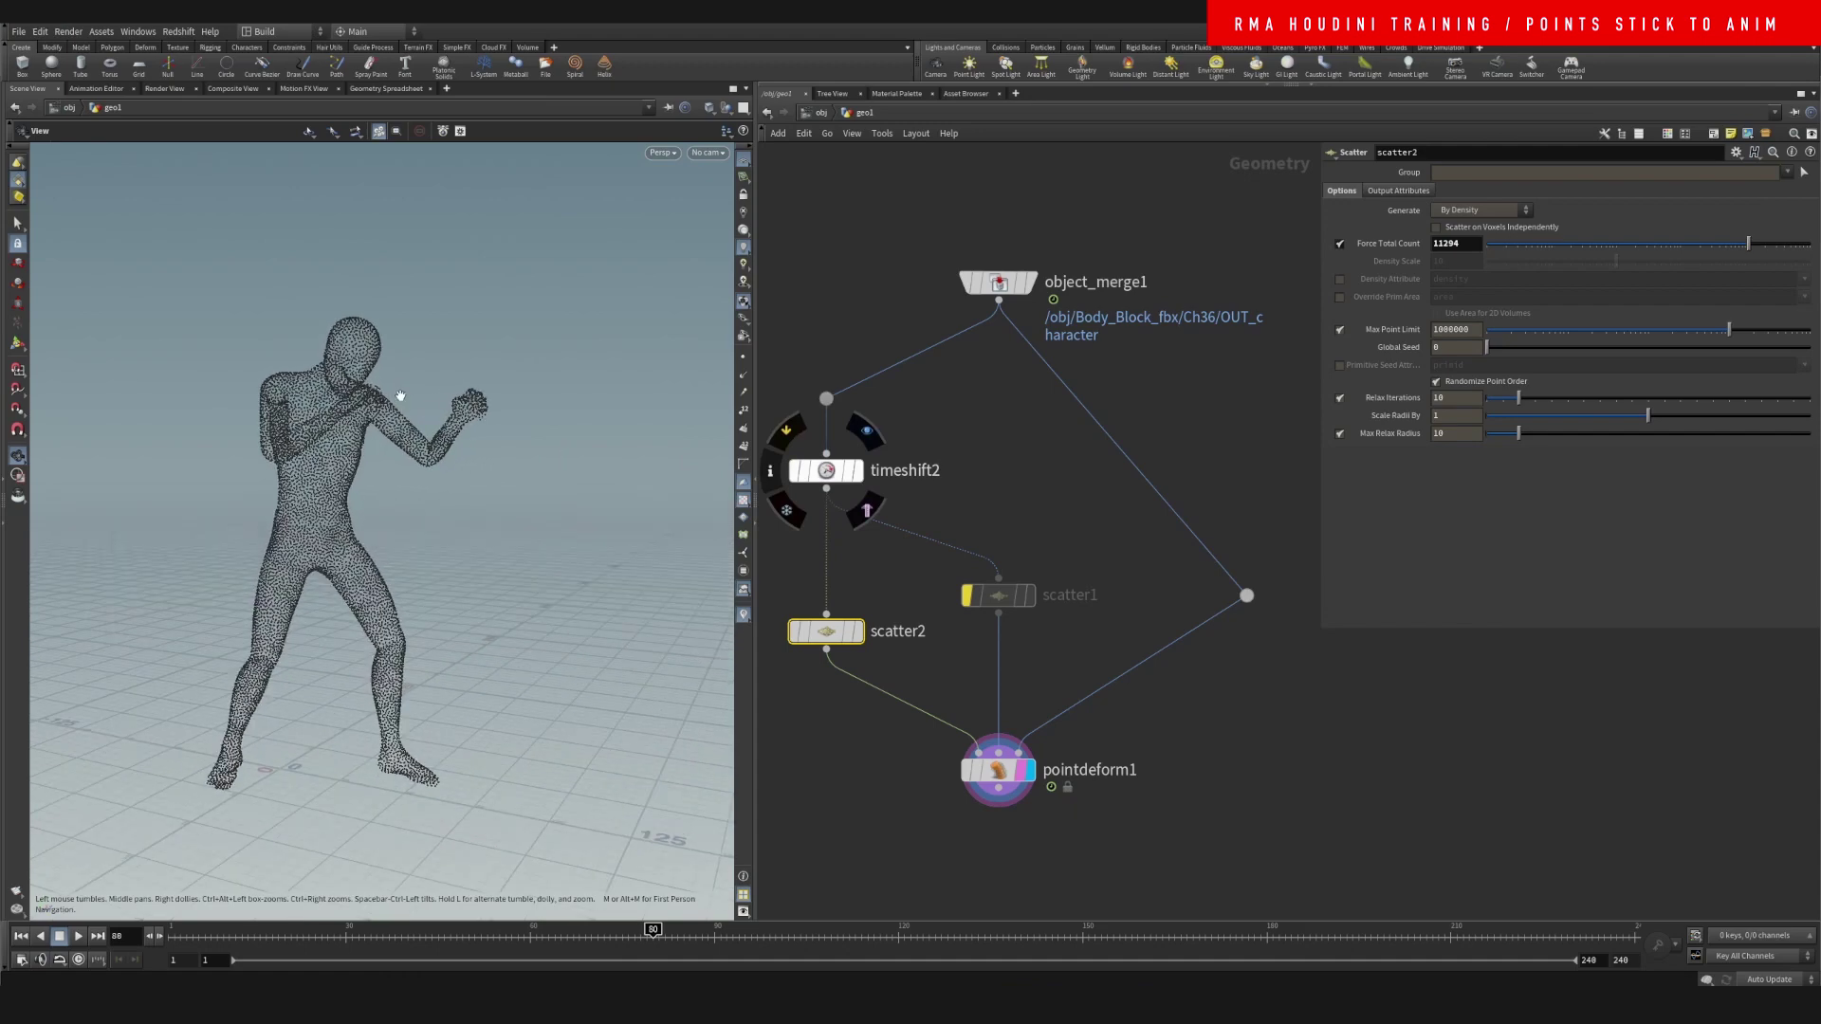
right_click_drag(329, 468, 336, 442)
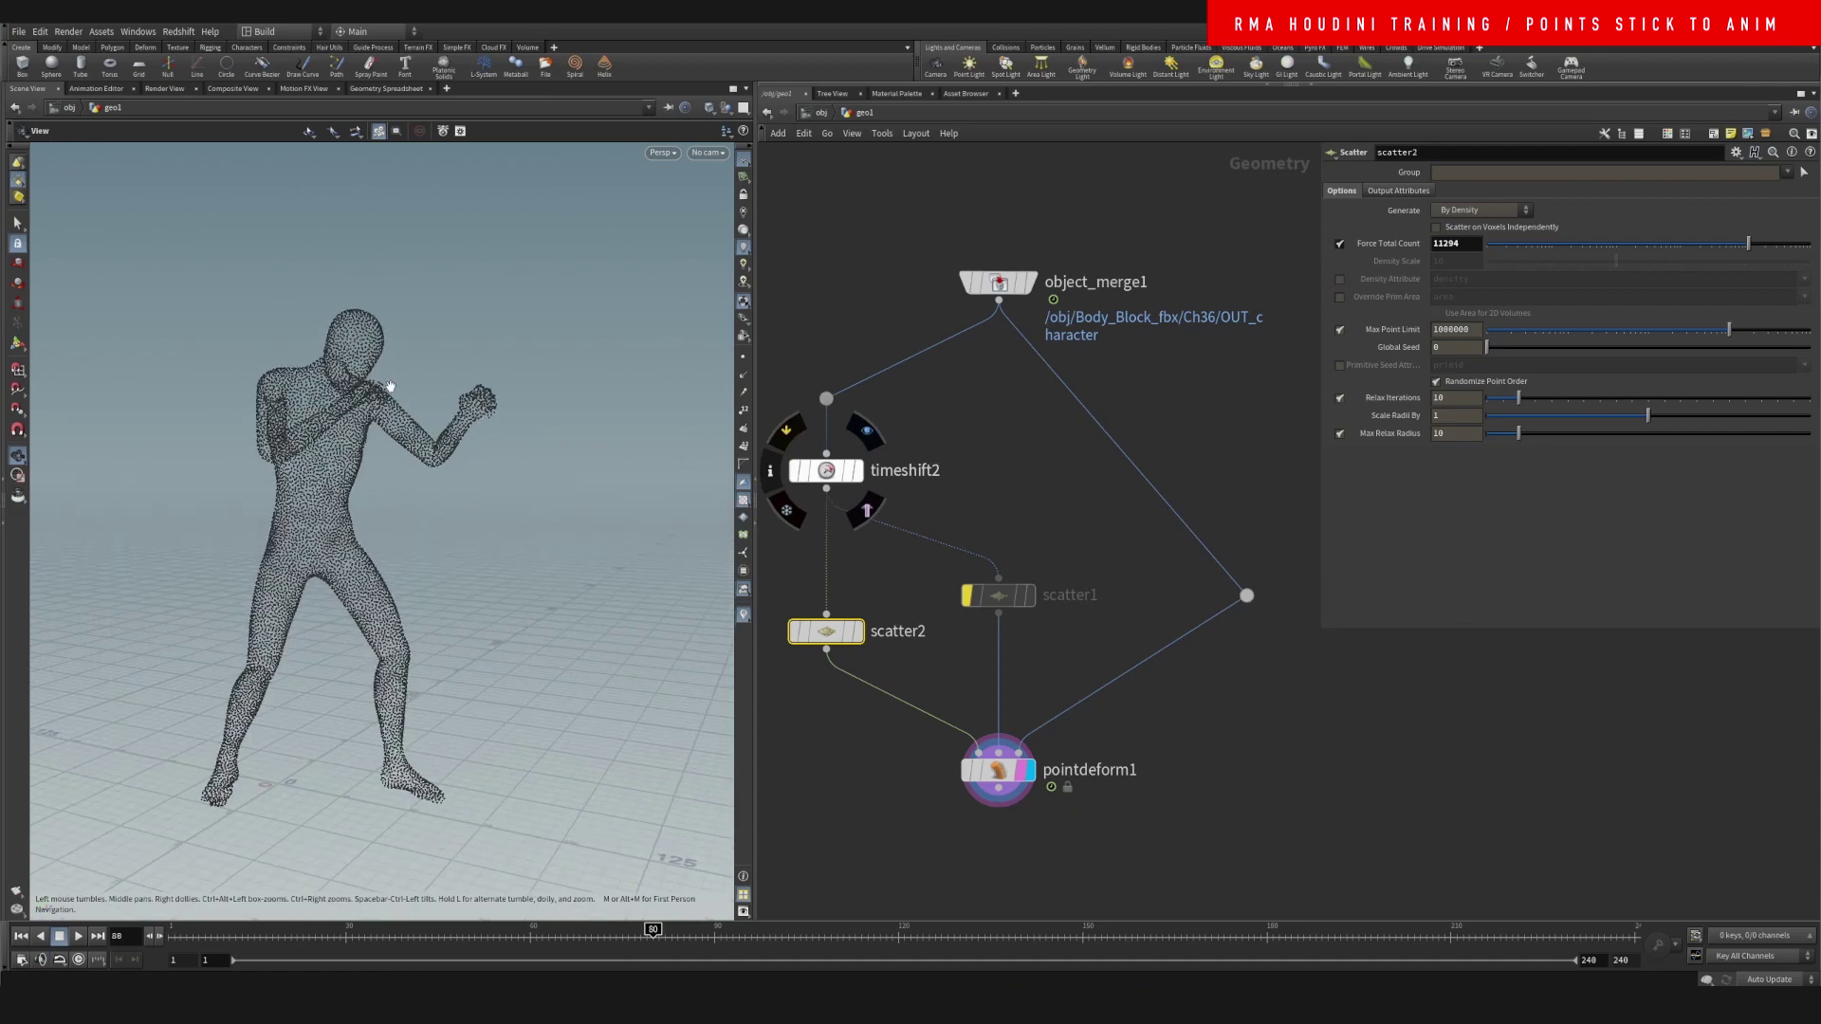